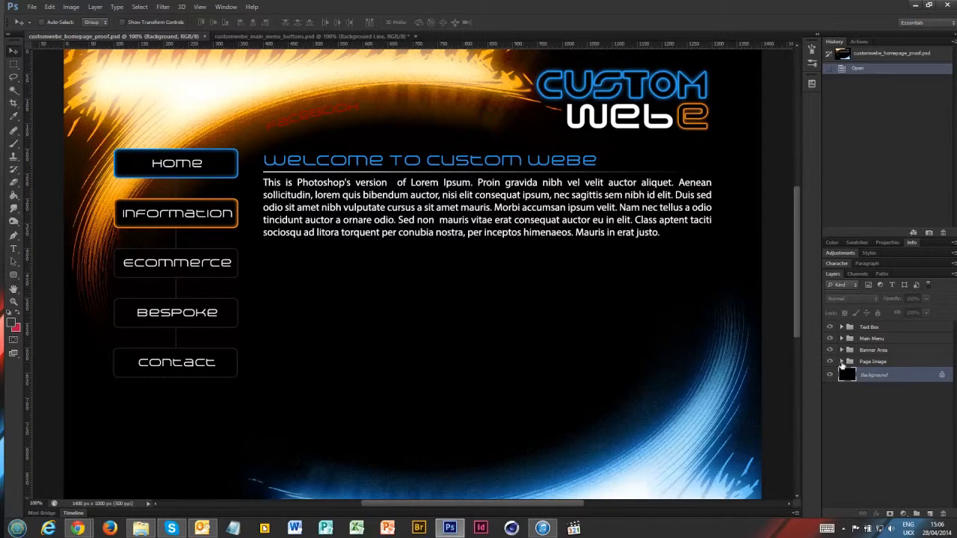
# Step: Examine the contents of the Page Image, Banner Area, Main Menu and Text Box layer groups one after another
pyautogui.click(842, 362)
pyautogui.scroll(-2, 895, 383)
pyautogui.scroll(3, 895, 383)
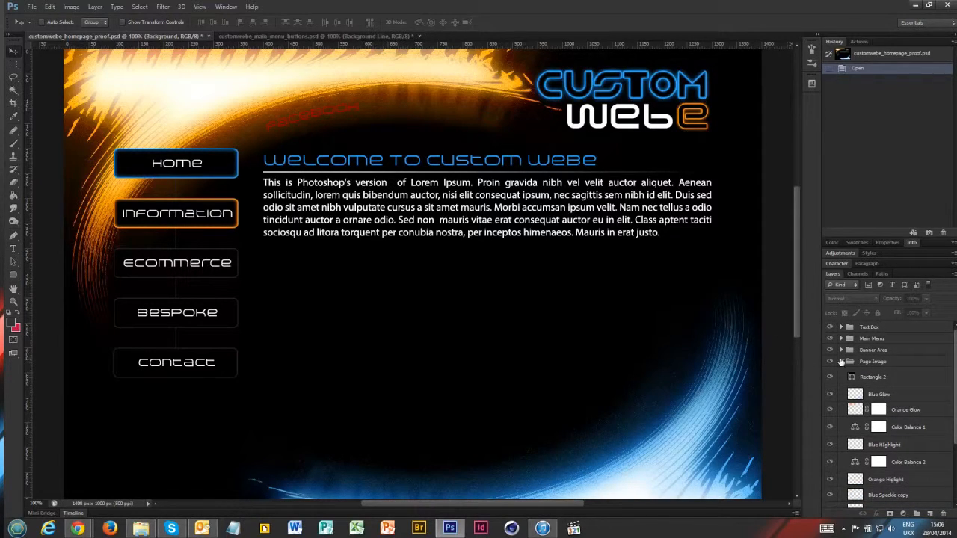
pyautogui.click(842, 362)
pyautogui.click(841, 350)
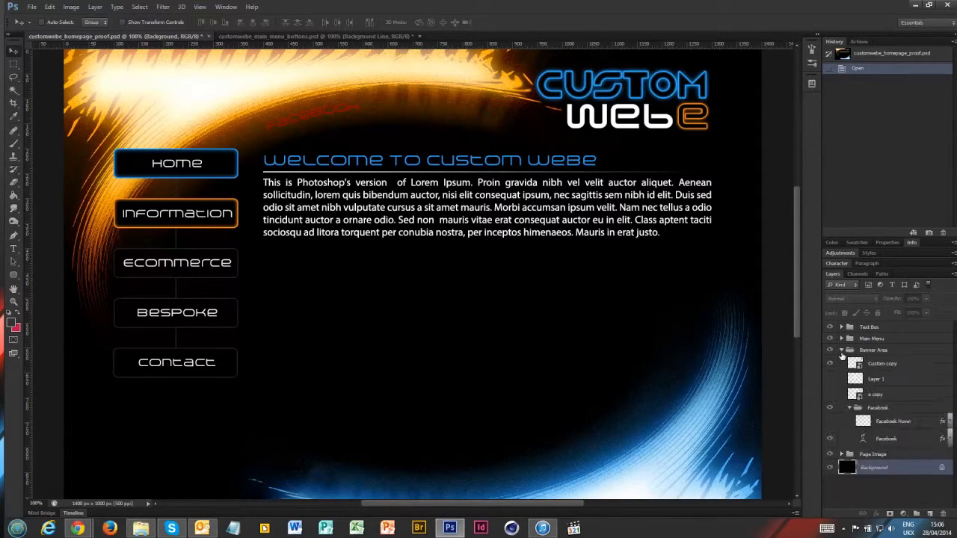
pyautogui.click(842, 350)
pyautogui.click(841, 339)
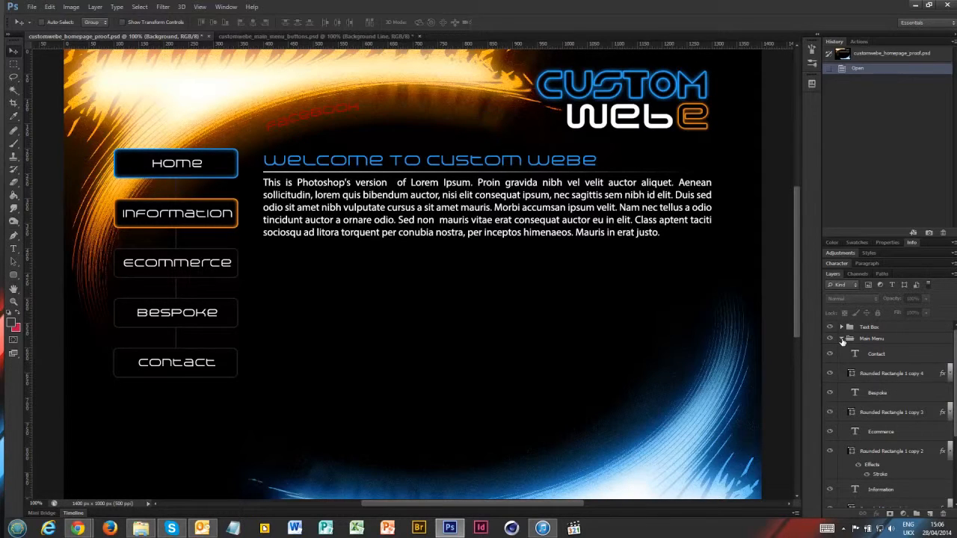
pyautogui.click(841, 339)
pyautogui.click(842, 327)
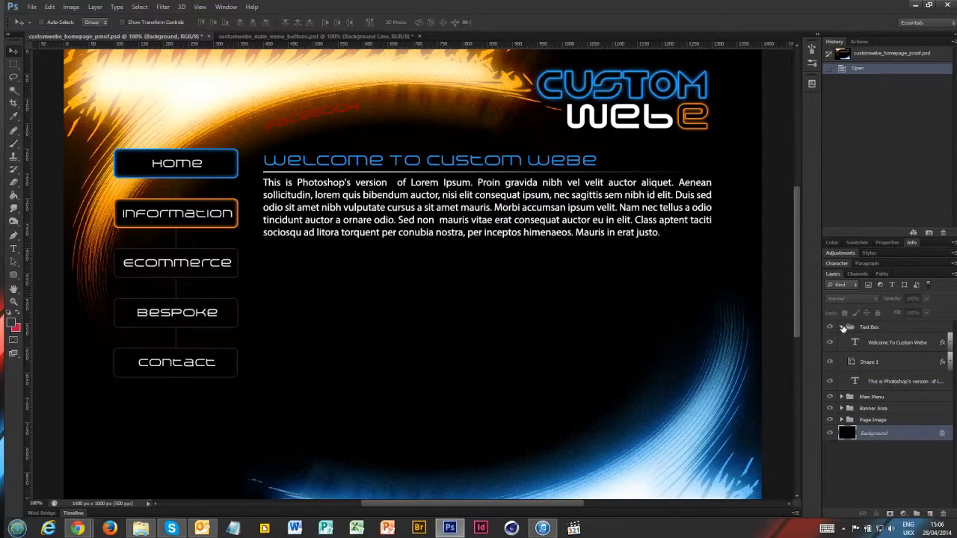
pyautogui.click(843, 327)
# Step: Temporarily hide the Text Box, Main Menu and Banner Area groups to view the page image alone, and show the groups again
pyautogui.click(830, 328)
pyautogui.click(830, 338)
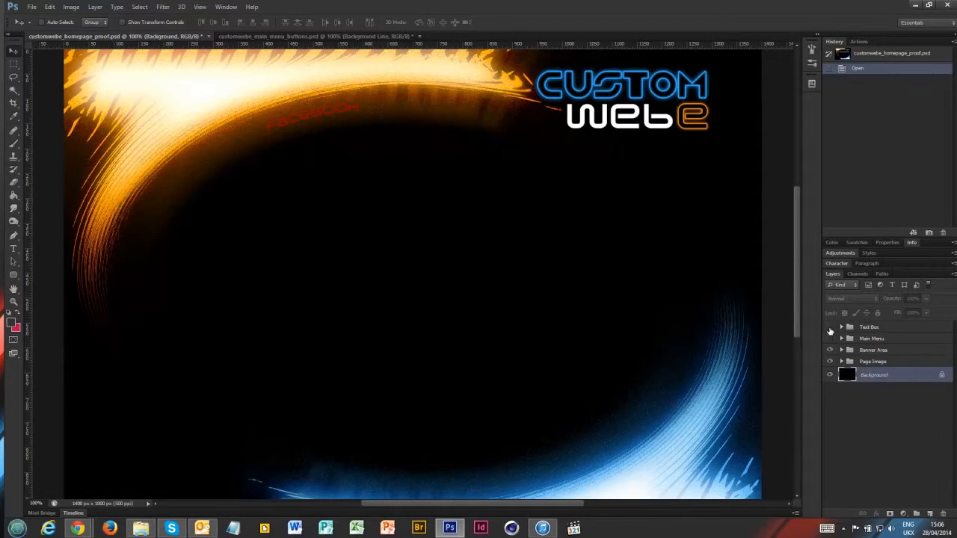
pyautogui.click(830, 350)
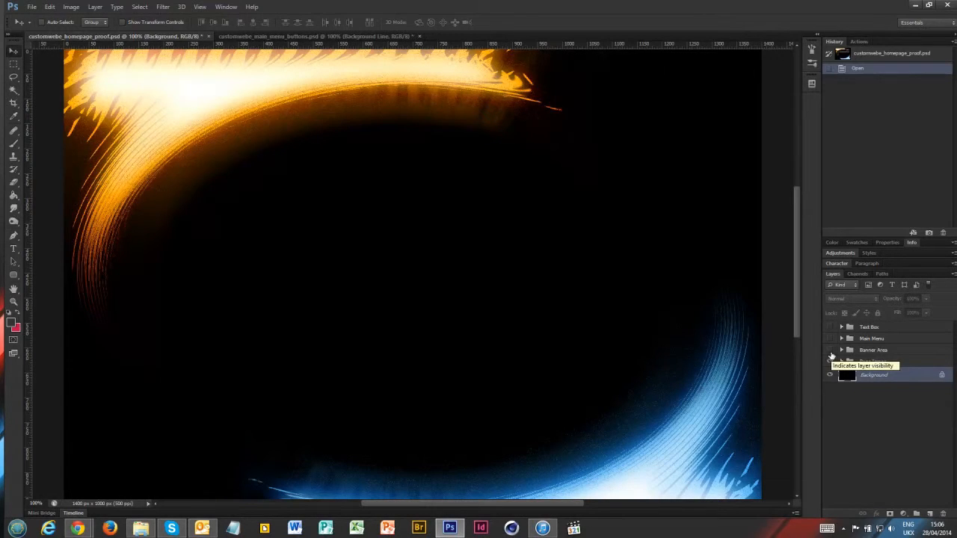
pyautogui.moveTo(831, 361); pyautogui.dragTo(831, 326)
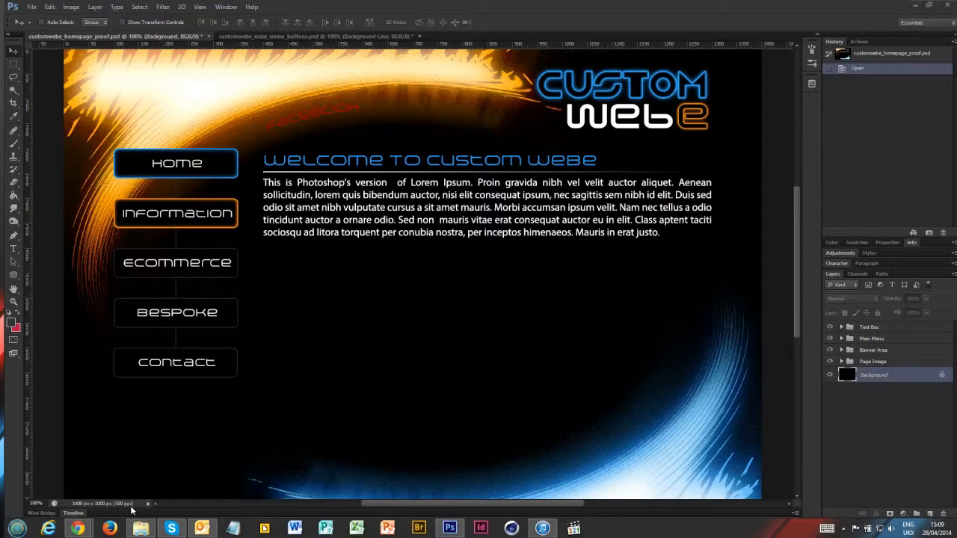
# Step: In File Explorer, open the Backgrounds folder in Site Graphics and inspect customwebe_background_img_01 and customwebe_main_menu_bg
pyautogui.click(141, 529)
pyautogui.click(364, 173)
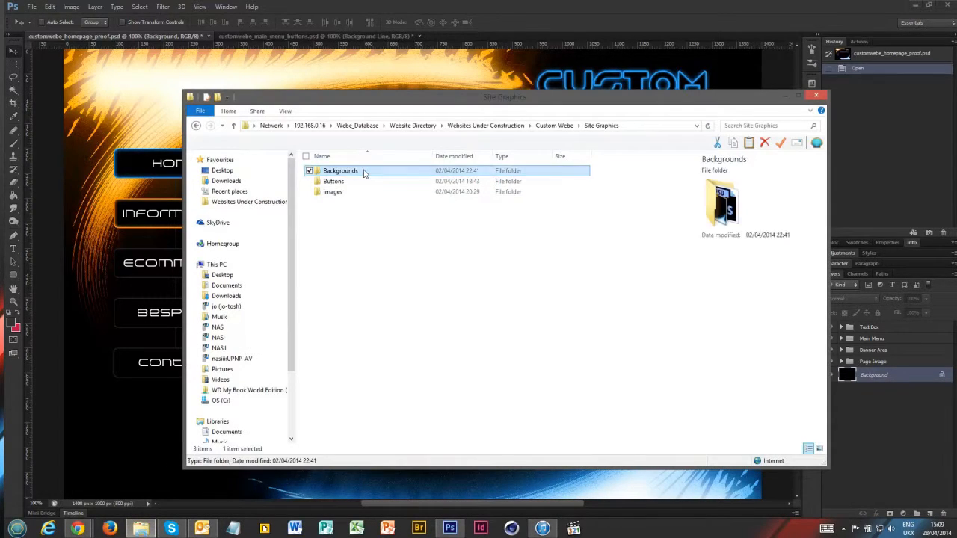
pyautogui.doubleClick(364, 172)
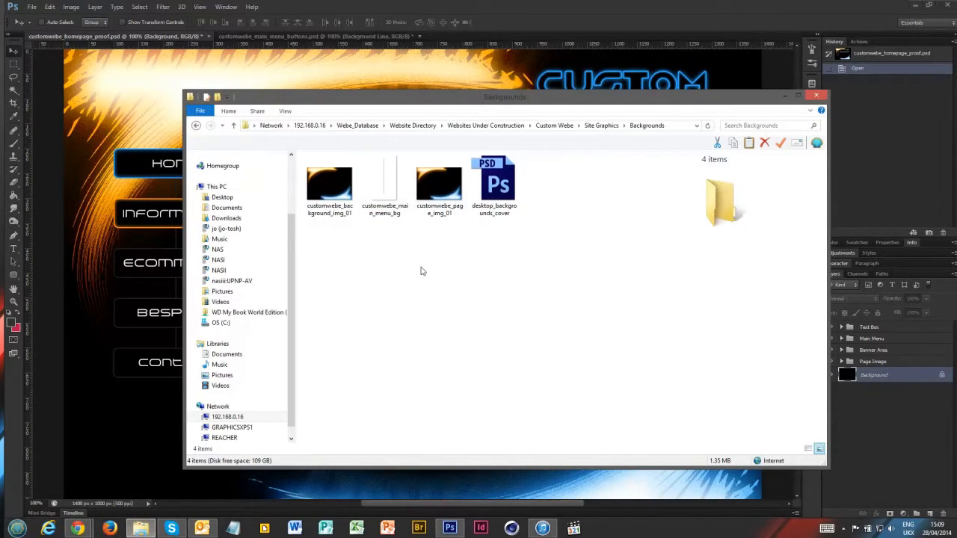
pyautogui.click(336, 198)
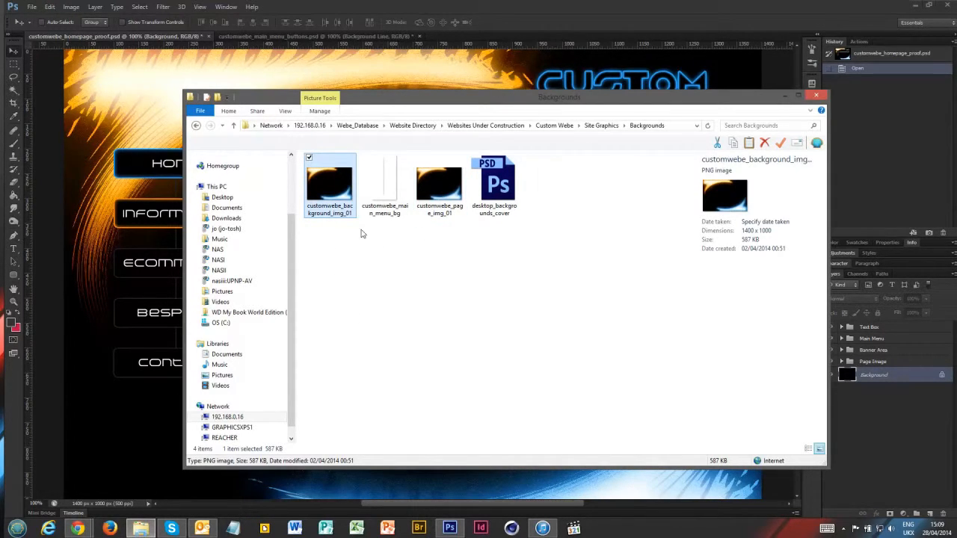
pyautogui.click(390, 195)
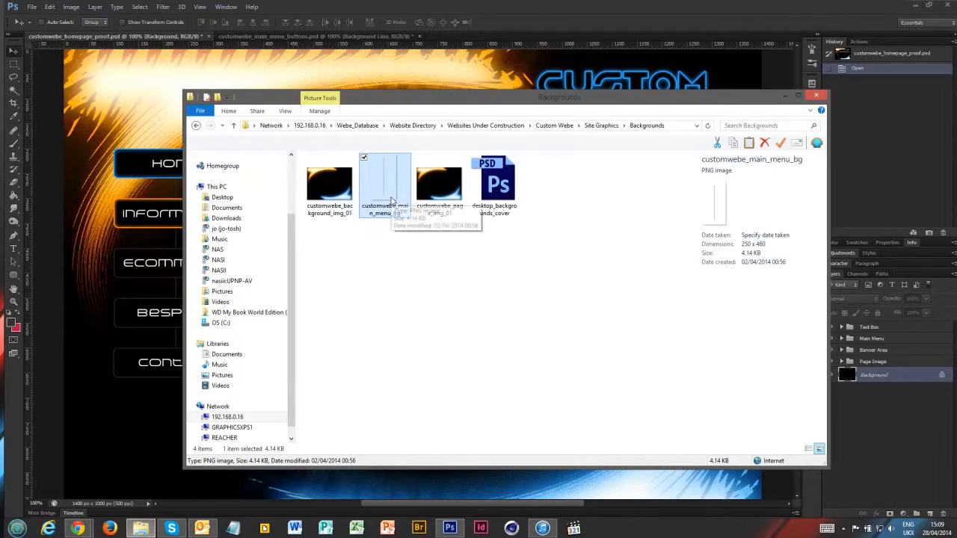
# Step: Return to Photoshop, select the Main Menu group, switch to customwebe_main_menu_buttons.psd and display its guides
pyautogui.click(514, 9)
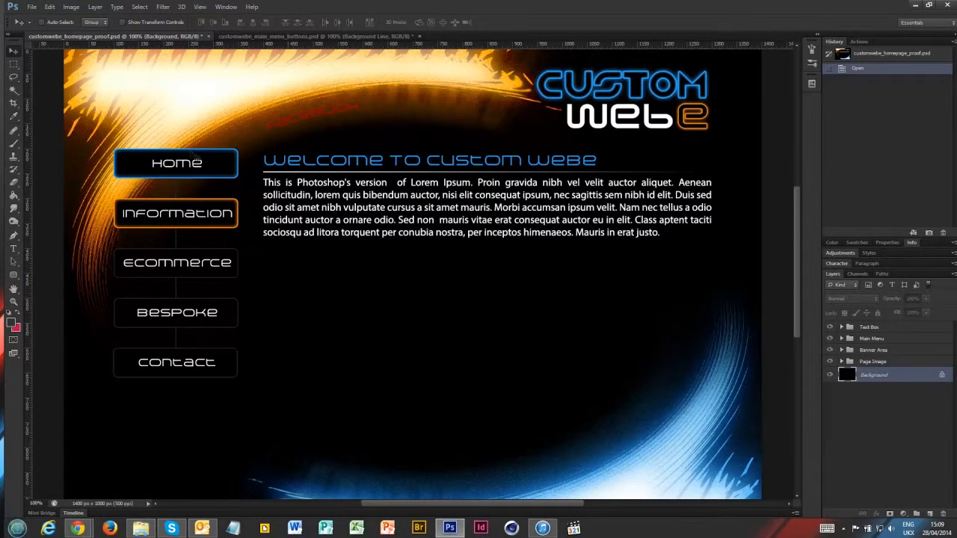
pyautogui.click(892, 342)
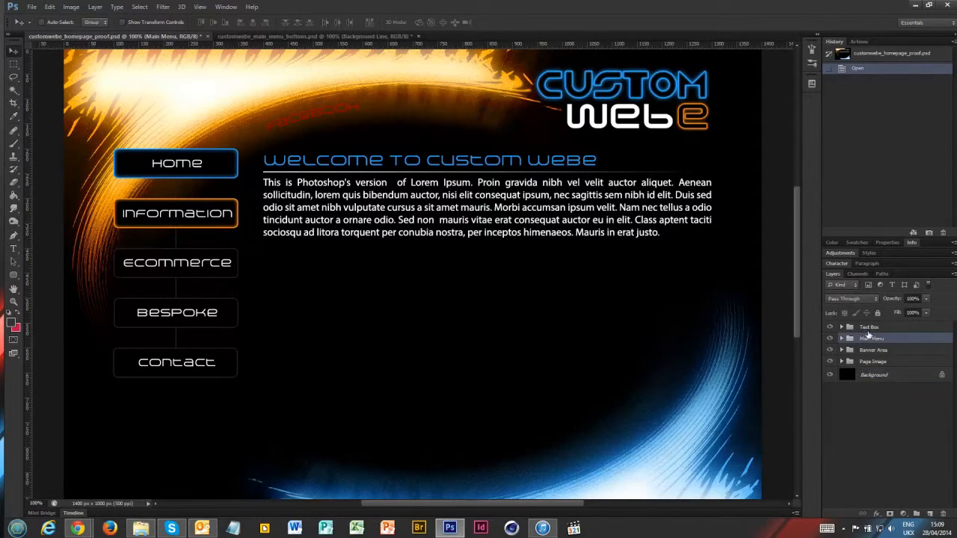
pyautogui.click(318, 37)
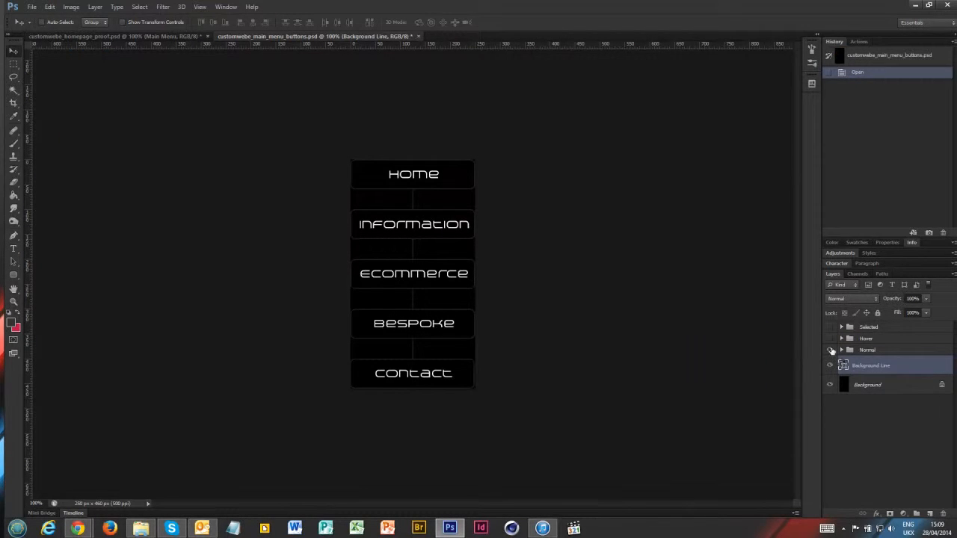
pyautogui.hotkey('ctrl', ';')
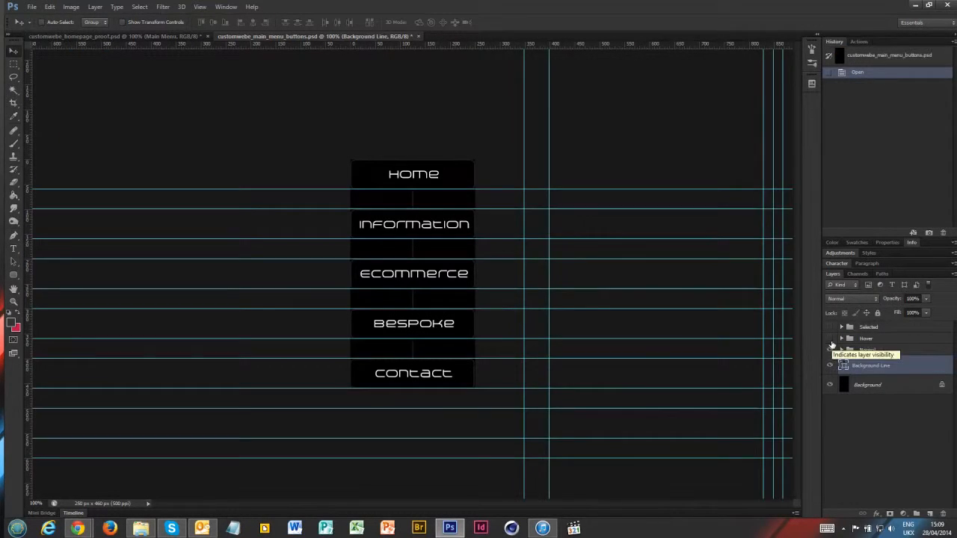
pyautogui.hotkey('ctrl', ';')
pyautogui.hotkey('ctrl', ';')
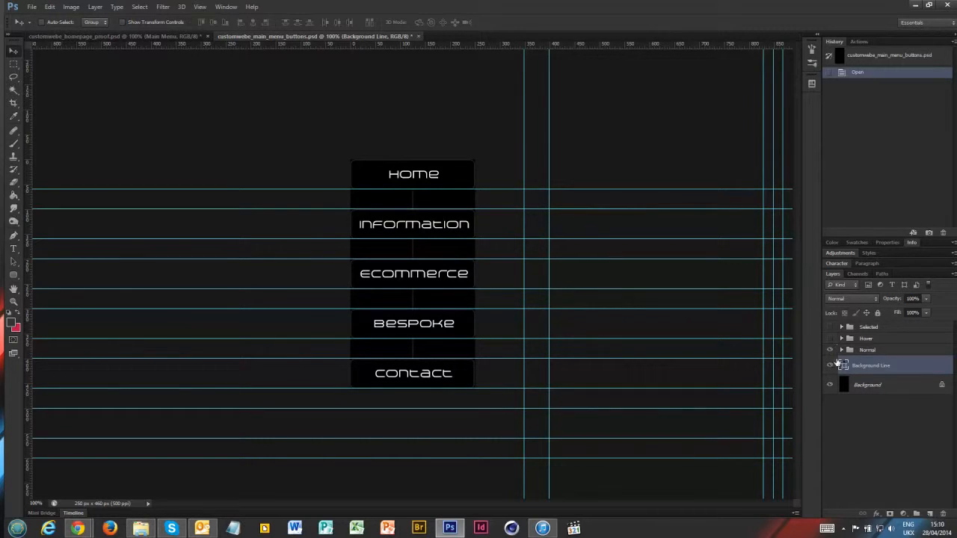
# Step: Hide the Normal button group and preview the Hover and Selected groups one at a time
pyautogui.click(830, 350)
pyautogui.click(830, 338)
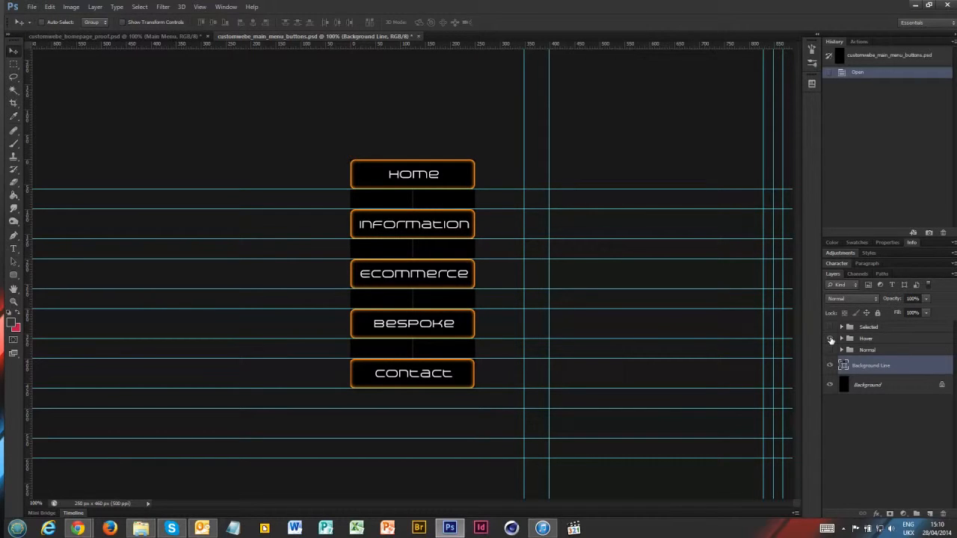
pyautogui.click(830, 339)
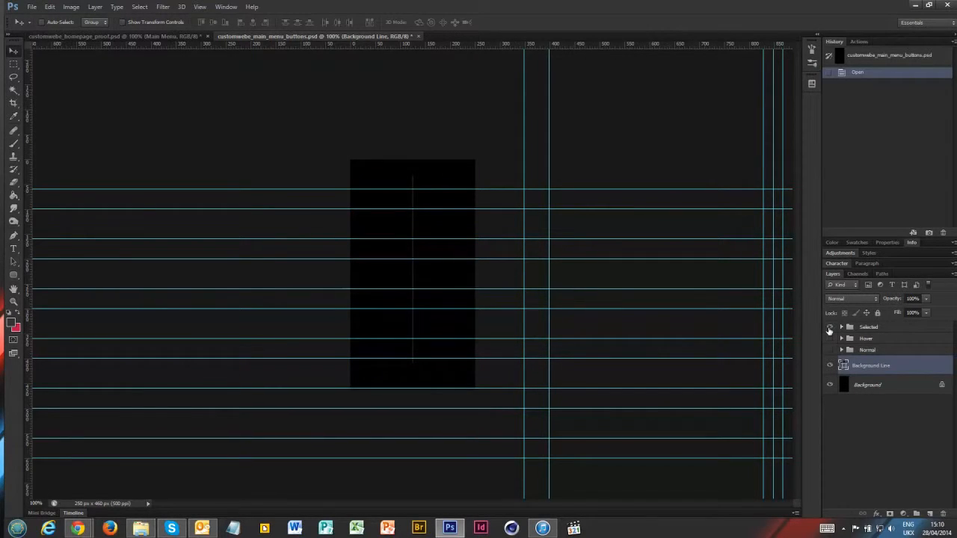
pyautogui.click(830, 328)
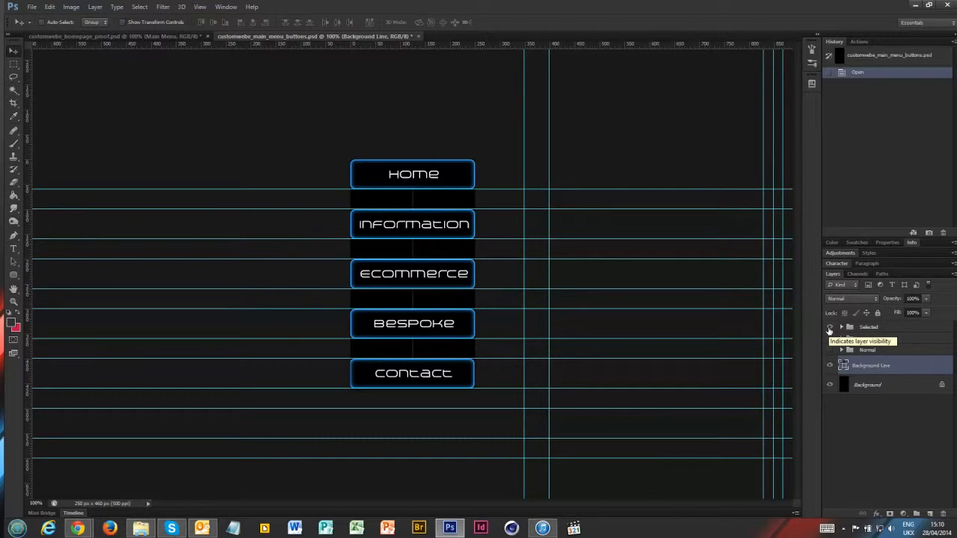
# Step: Hide the Selected group and view customwebe_main_menu_bg from the Backgrounds folder to compare it with the menu's background line
pyautogui.click(830, 328)
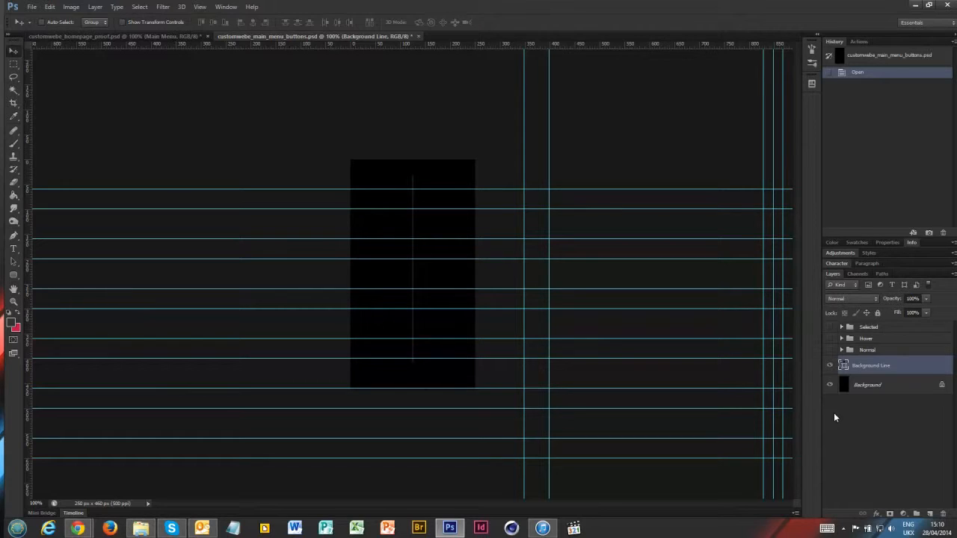
pyautogui.click(141, 529)
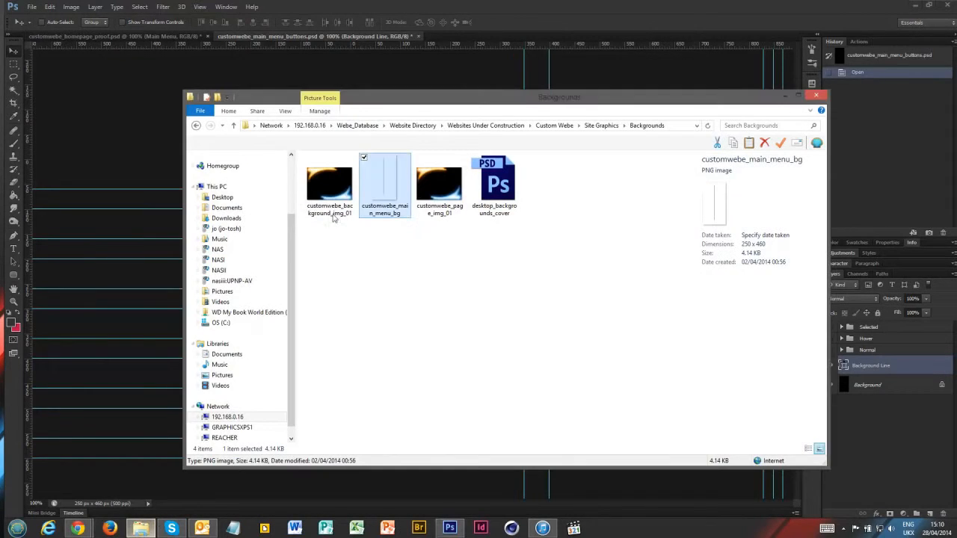
pyautogui.doubleClick(381, 194)
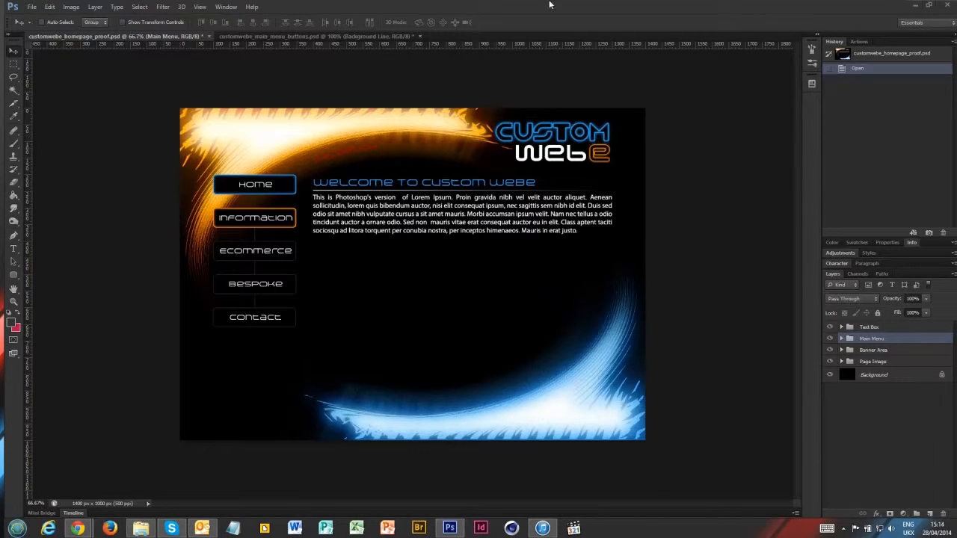
# Step: Show the slices on the homepage proof and examine the upper page area at 100% zoom
pyautogui.hotkey('ctrl', 'h')
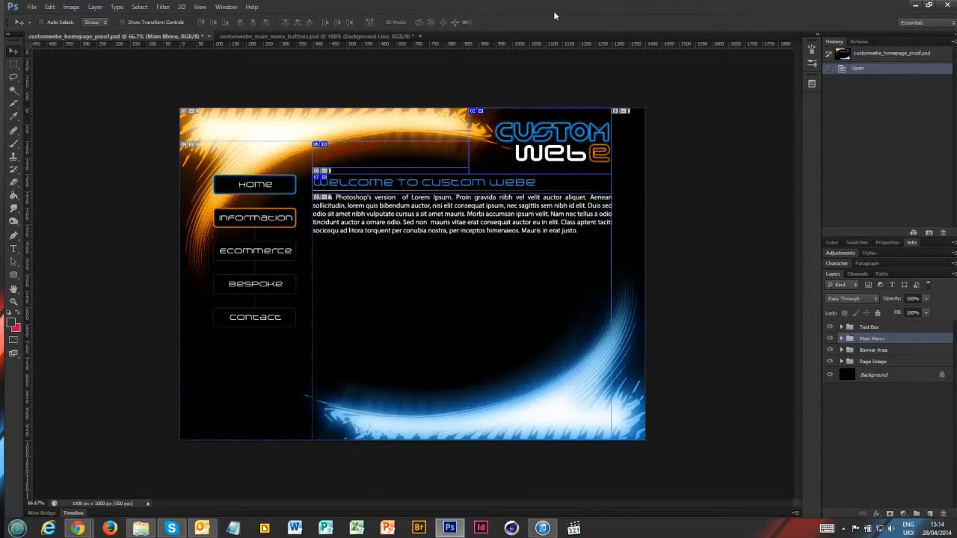
pyautogui.hotkey('ctrl', '+')
pyautogui.hotkey('ctrl', '+')
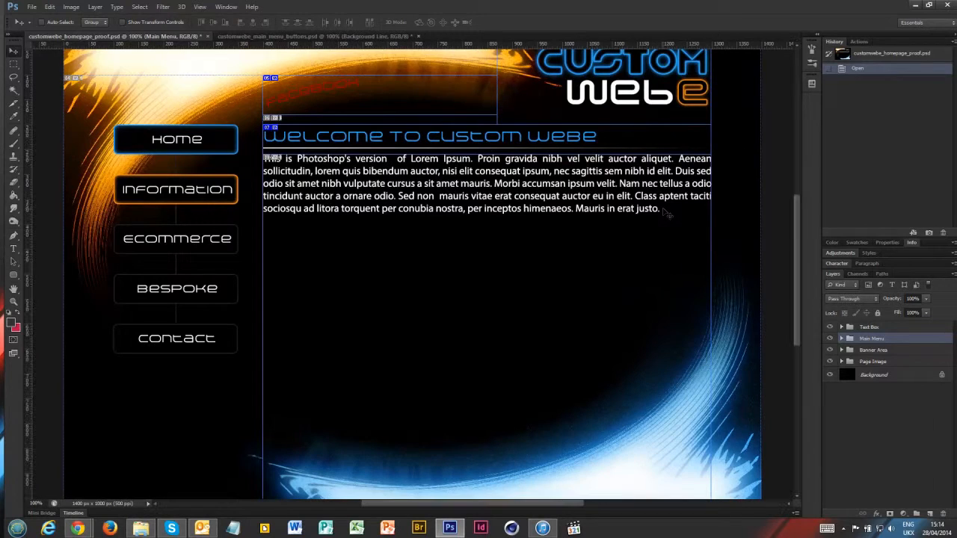
pyautogui.scroll(3, 539, 292)
pyautogui.scroll(3, 544, 305)
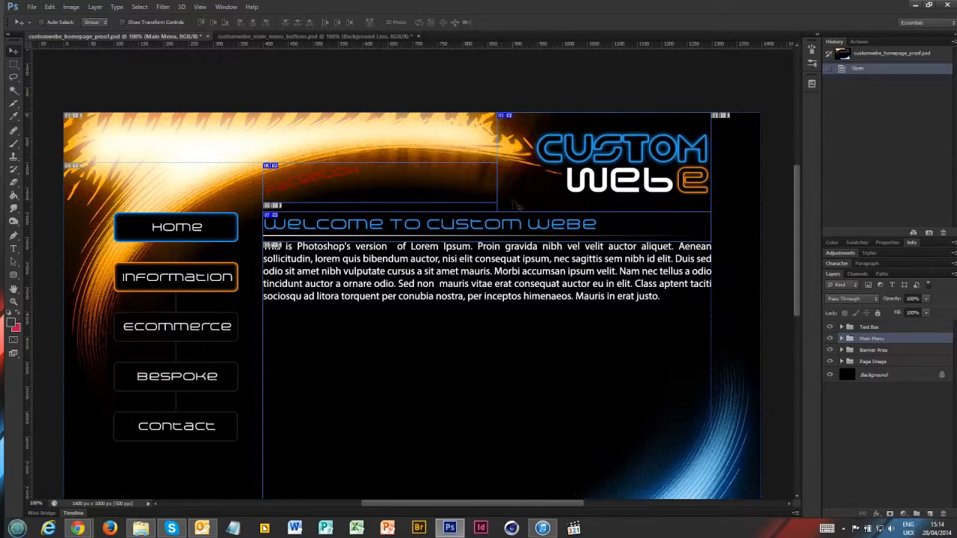
# Step: Hide the Banner Area, Main Menu and Text Box groups and view customwebe_background_img_01 from the Backgrounds folder for comparison
pyautogui.moveTo(831, 350); pyautogui.dragTo(831, 326)
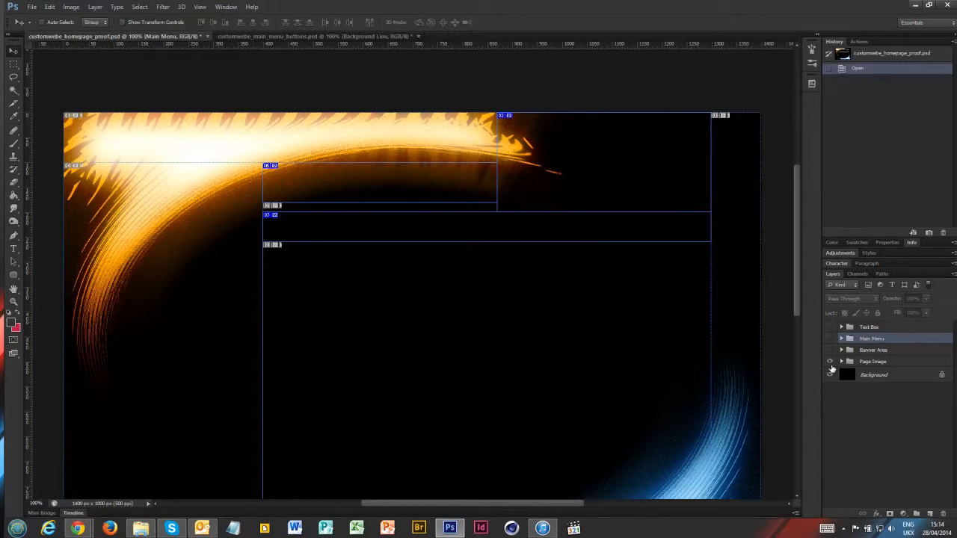
pyautogui.click(140, 529)
pyautogui.doubleClick(329, 187)
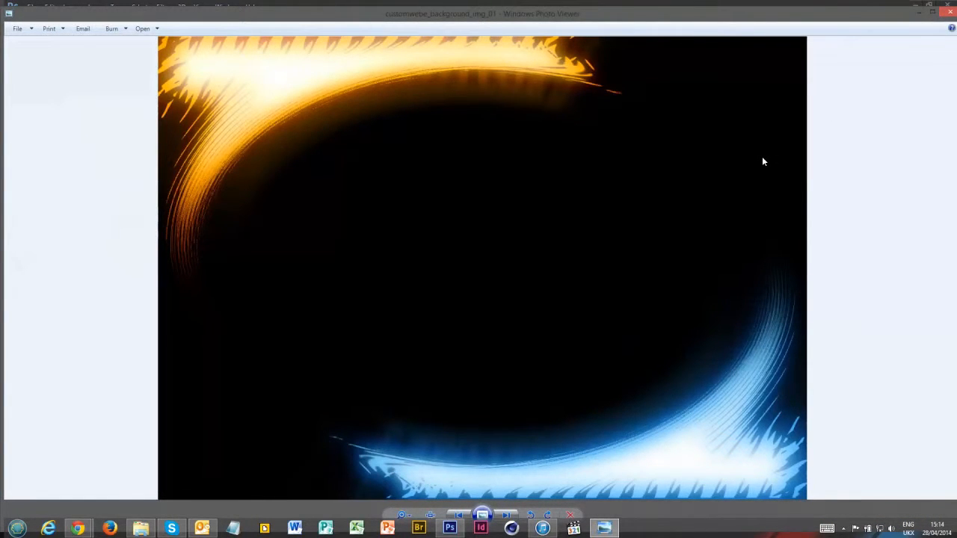
pyautogui.click(948, 15)
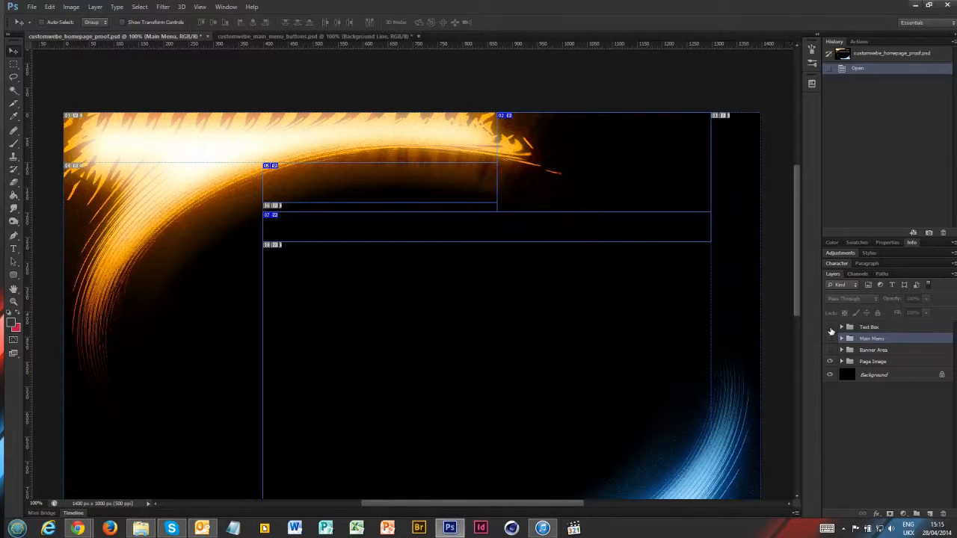
# Step: Show the Text Box, Main Menu and Banner Area groups and hide the Page Image group and Background layer
pyautogui.click(829, 327)
pyautogui.click(830, 338)
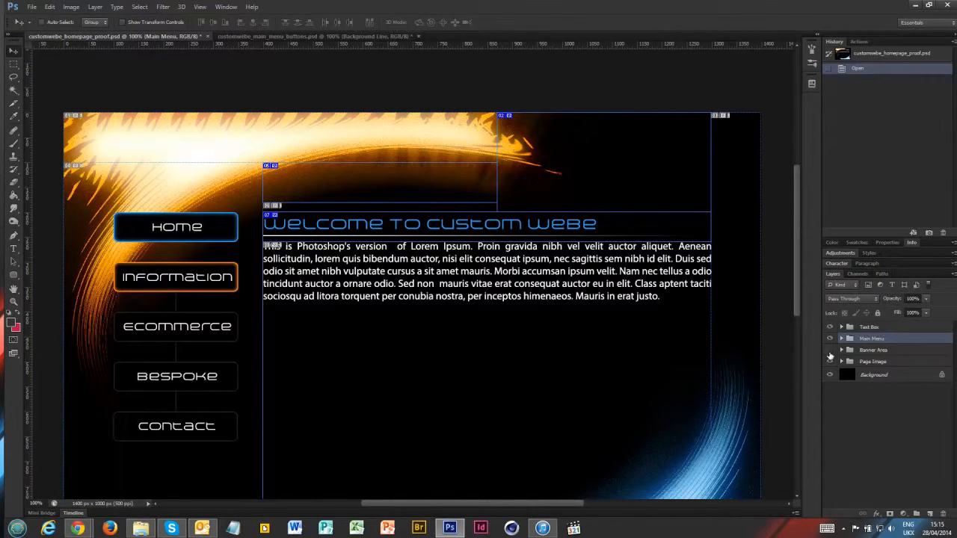
pyautogui.click(829, 351)
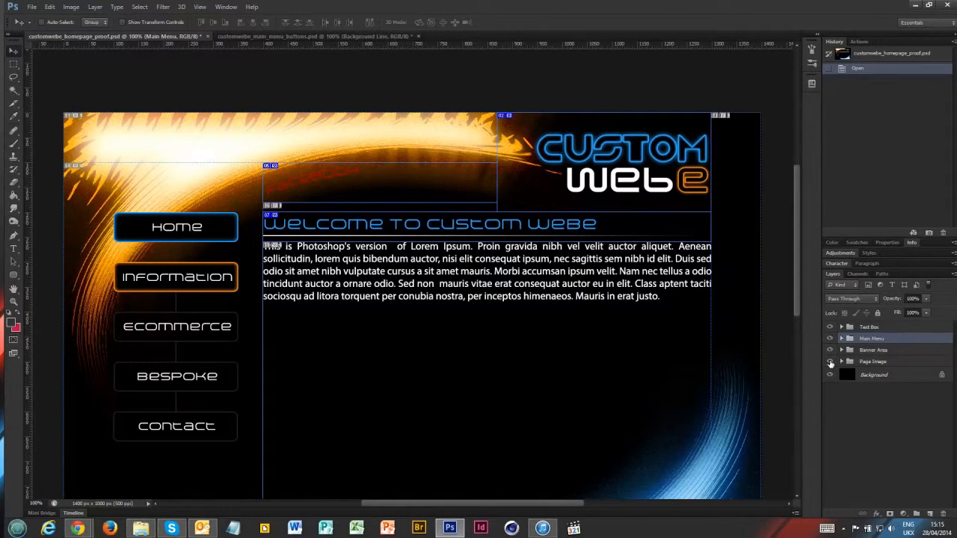
pyautogui.click(830, 362)
pyautogui.click(830, 374)
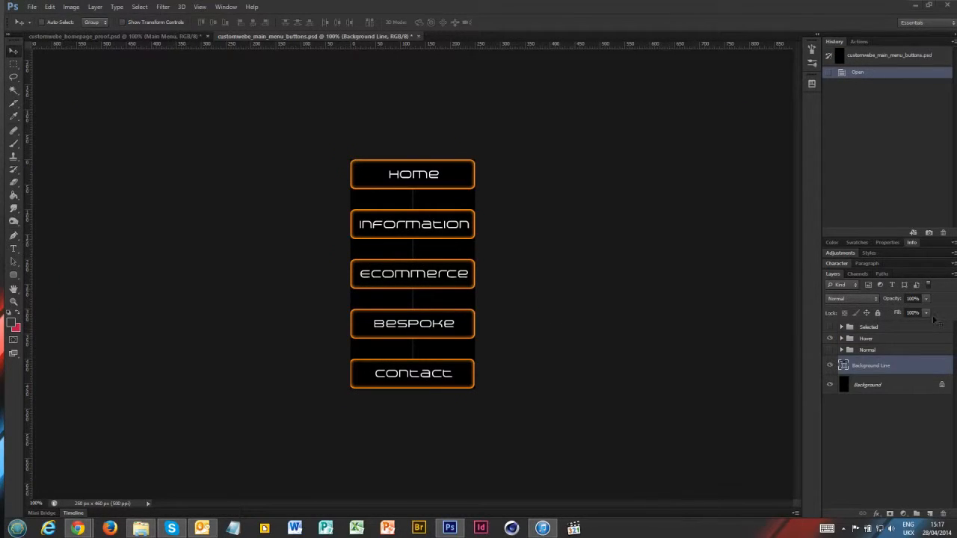
# Step: Hide the Background layer of the menu buttons document and open the Main Menu folder under Site Graphics > Buttons in File Explorer
pyautogui.click(828, 384)
pyautogui.click(142, 529)
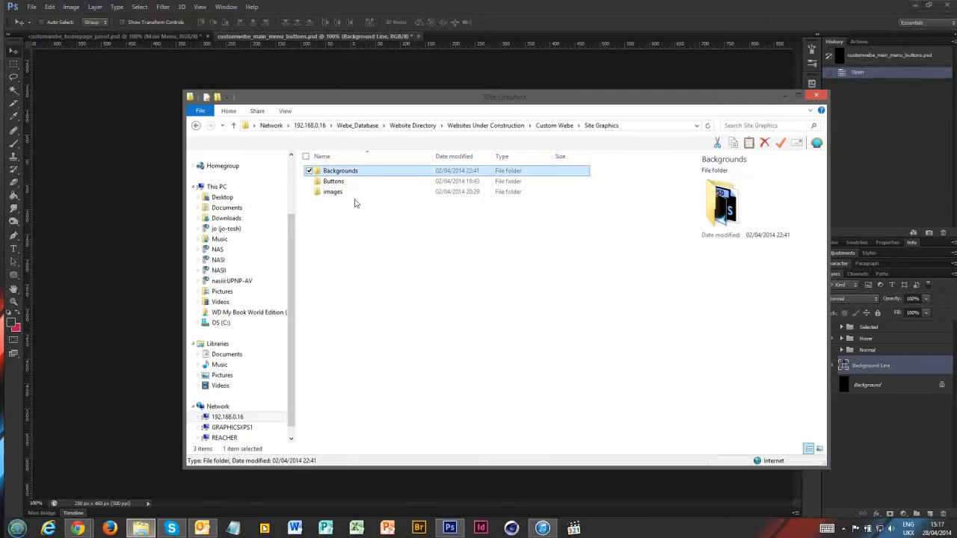
pyautogui.click(558, 126)
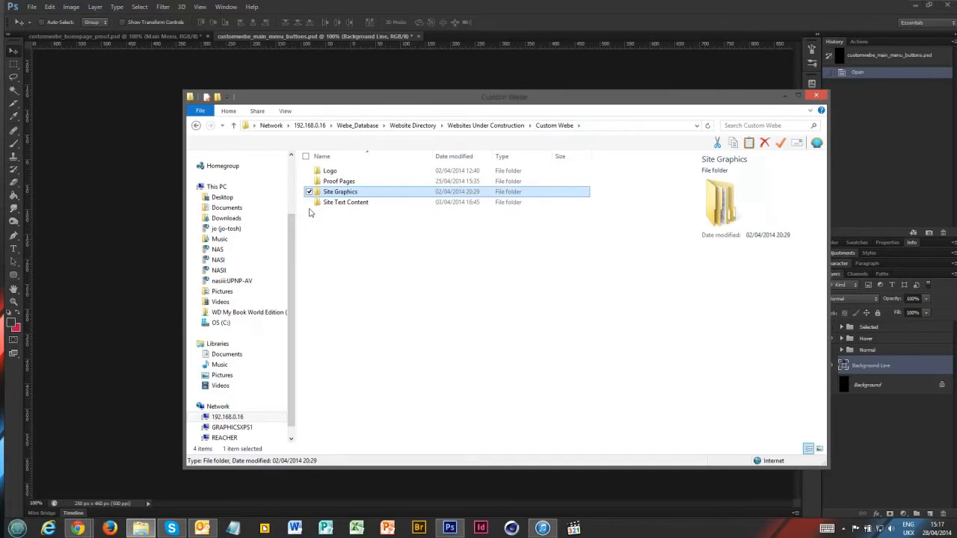
pyautogui.doubleClick(352, 192)
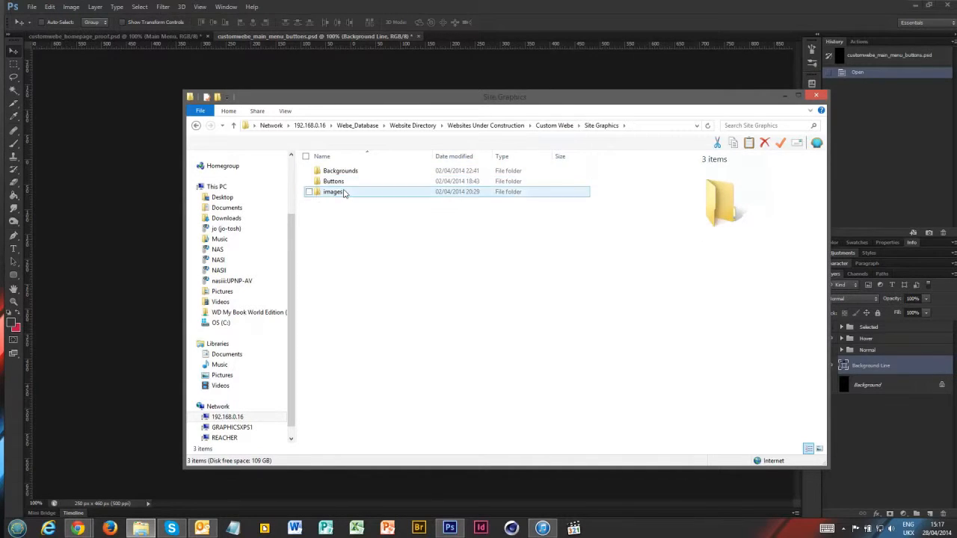
pyautogui.doubleClick(345, 181)
pyautogui.doubleClick(346, 172)
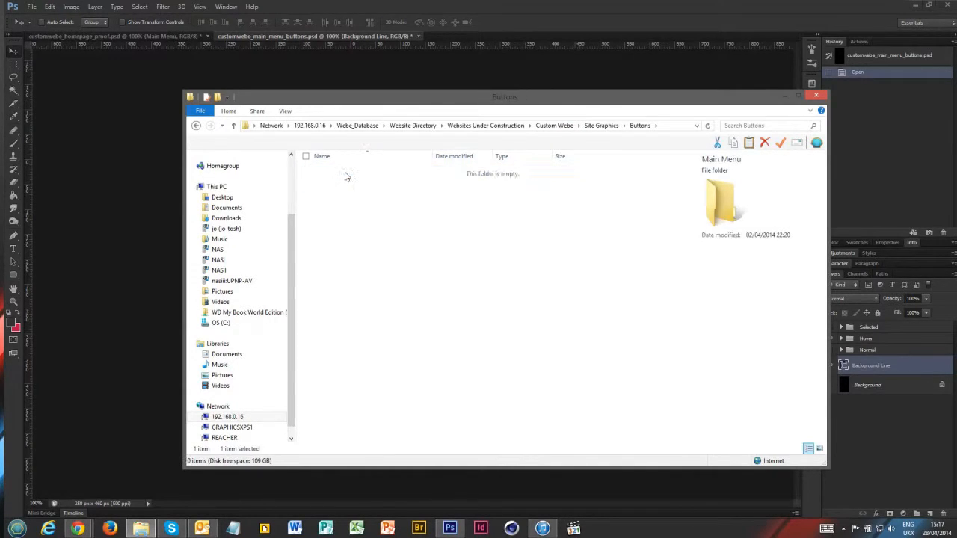
# Step: Open the first exported home button PNG in the Main Menu folder for viewing
pyautogui.click(397, 181)
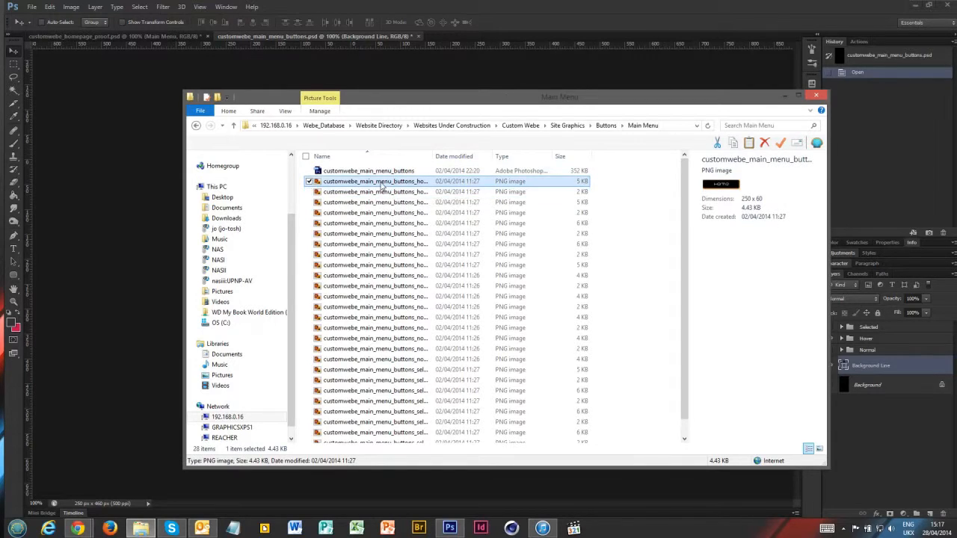
pyautogui.press('Return')
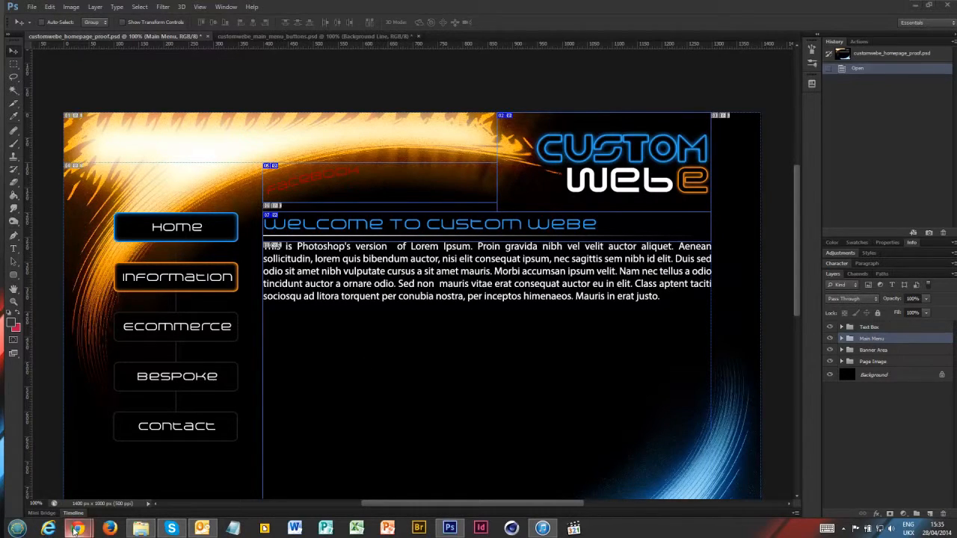
# Step: Switch to the Chrome window showing the customwebe.com administration page and log in with the prefilled credentials
pyautogui.moveTo(77, 528)
pyautogui.click(151, 478)
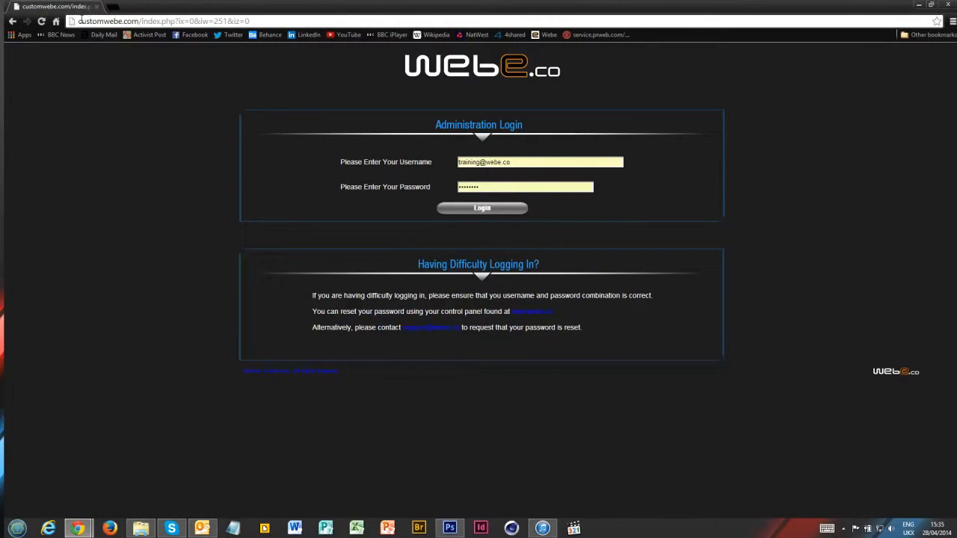
pyautogui.moveTo(78, 22); pyautogui.dragTo(294, 27)
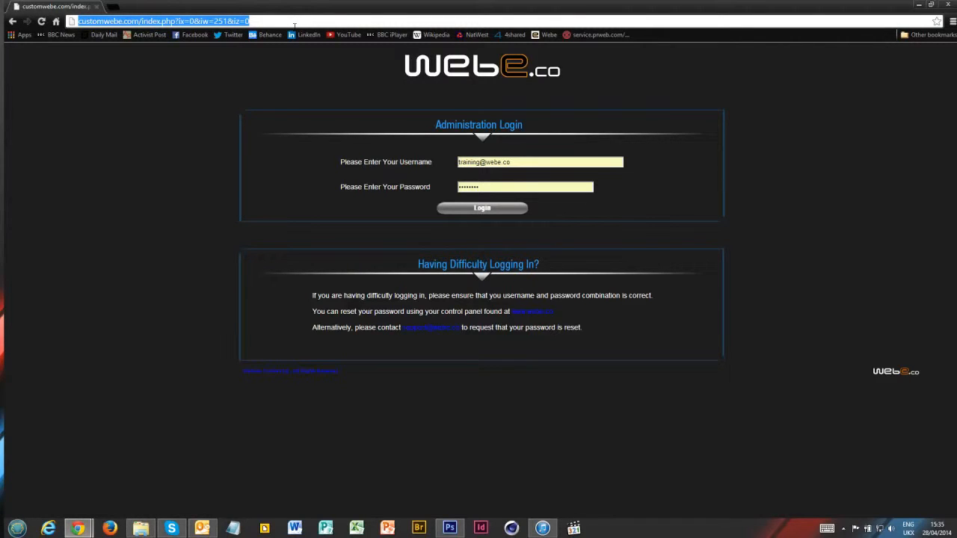
pyautogui.click(187, 21)
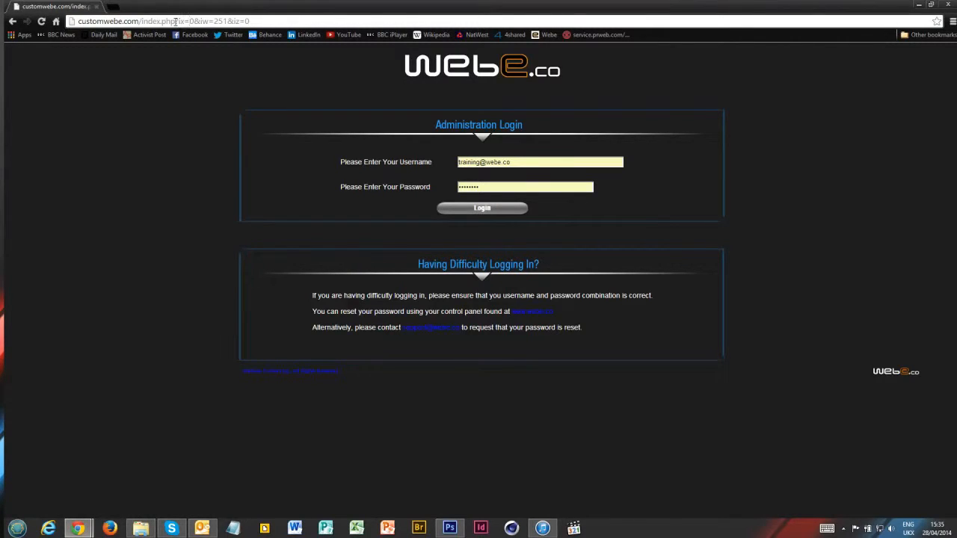
pyautogui.moveTo(179, 21); pyautogui.dragTo(193, 21)
pyautogui.click(211, 138)
pyautogui.click(481, 210)
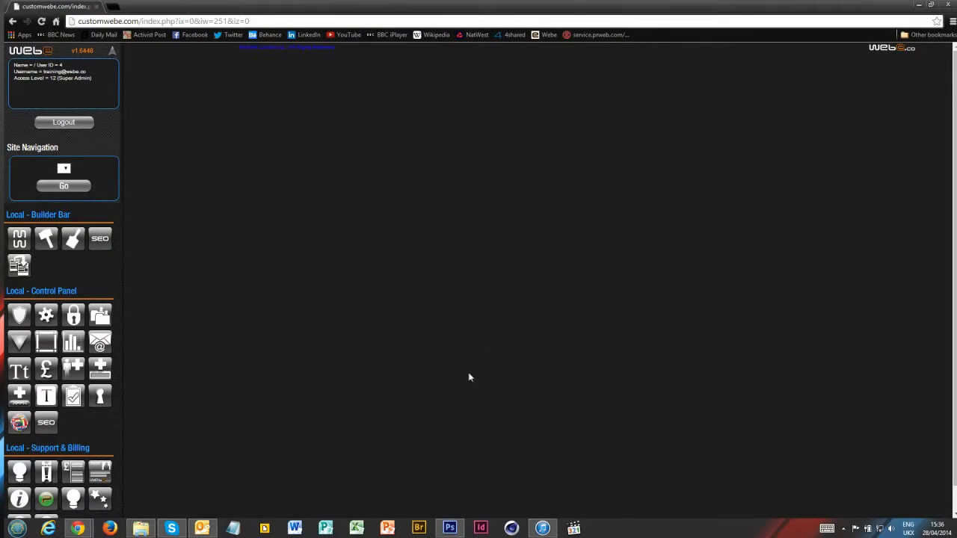
# Step: Review the homepage proof in Photoshop and the Builder Bar, Control Panel and Support & Billing tools in Chrome
pyautogui.click(450, 528)
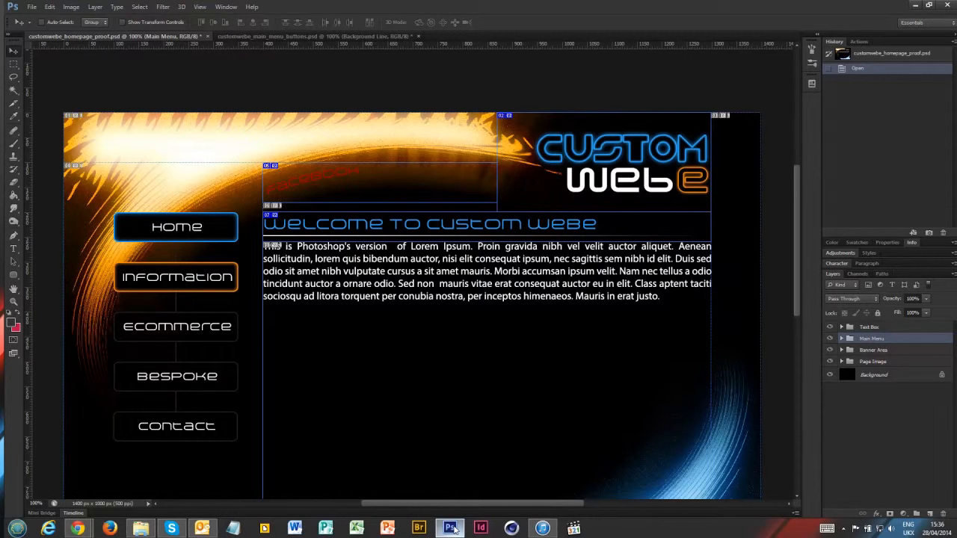
pyautogui.scroll(-2, 554, 329)
pyautogui.scroll(-1, 562, 331)
pyautogui.scroll(3, 563, 330)
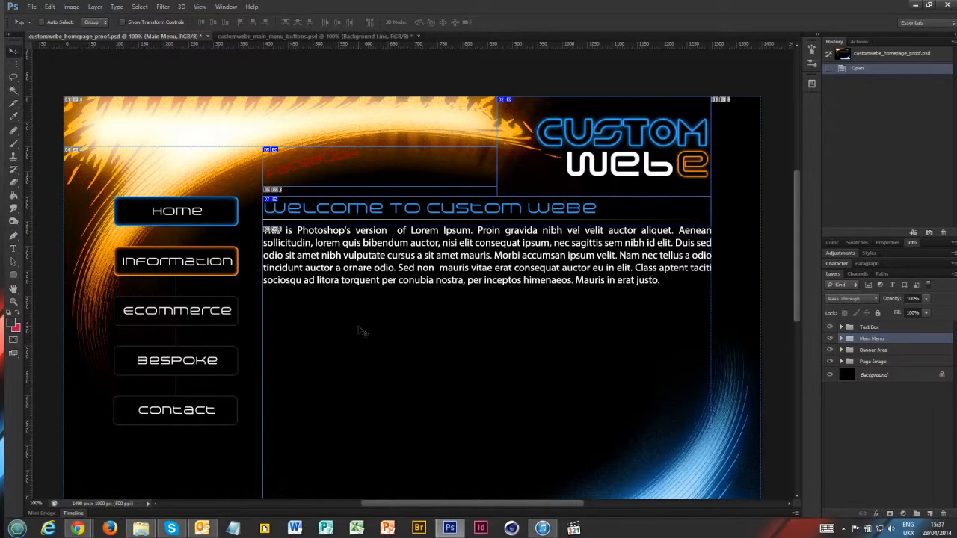
pyautogui.hotkey('alt', 'Tab')
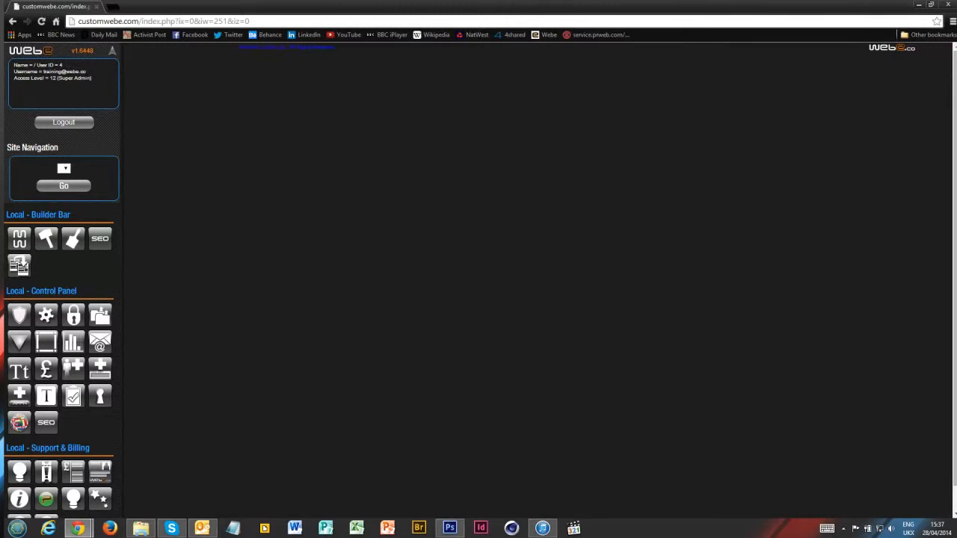
pyautogui.scroll(-1, 160, 234)
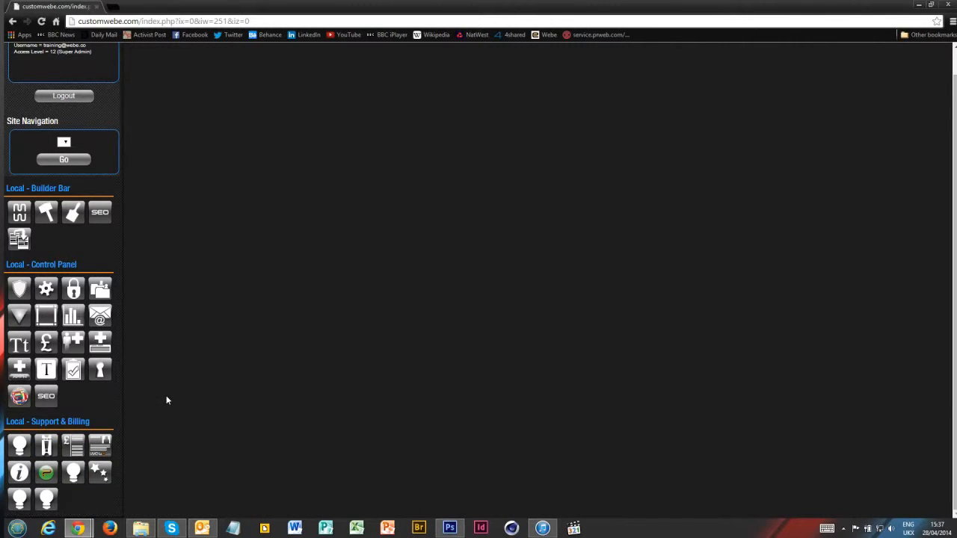
pyautogui.scroll(1, 167, 400)
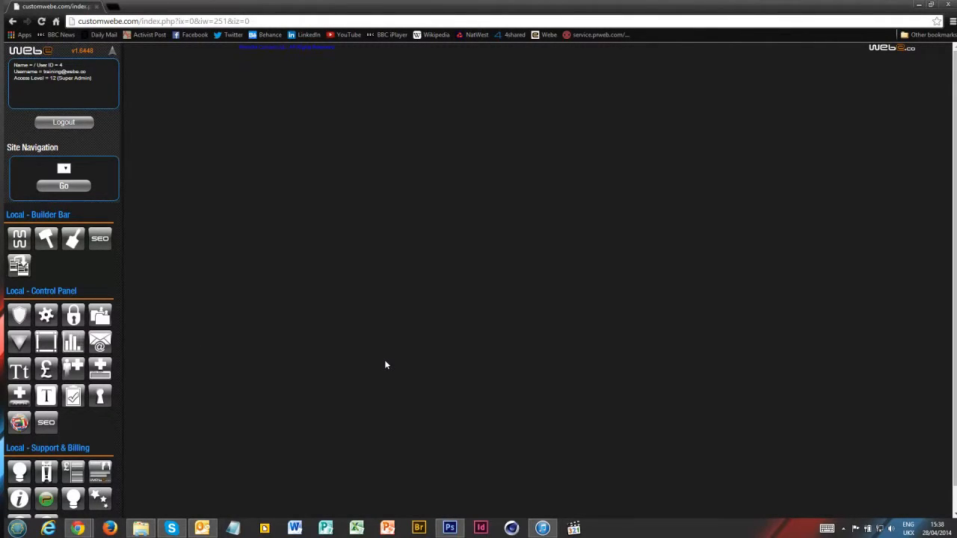
# Step: Check the main menu button names on the homepage proof in Photoshop and return to the website administration in Chrome
pyautogui.click(449, 529)
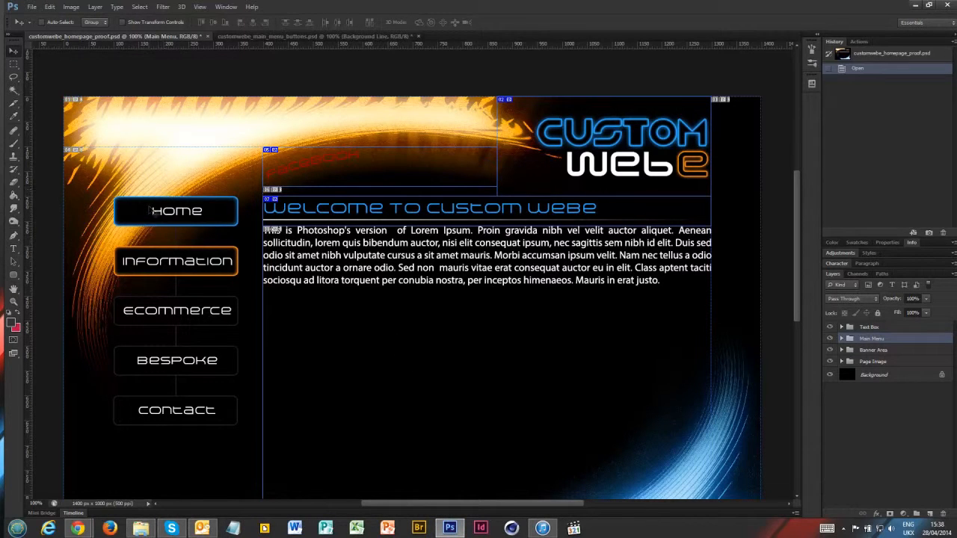
pyautogui.scroll(1, 204, 262)
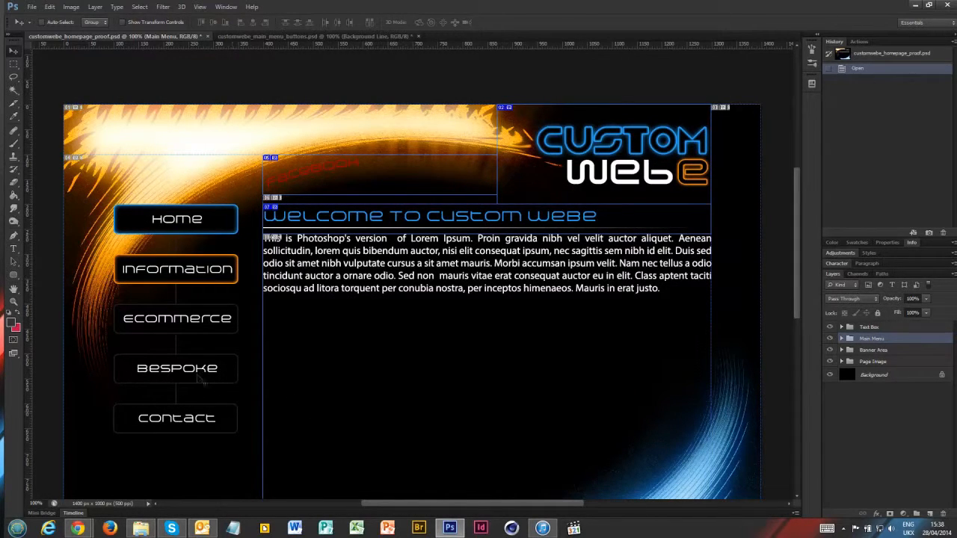
pyautogui.moveTo(78, 529)
pyautogui.click(165, 474)
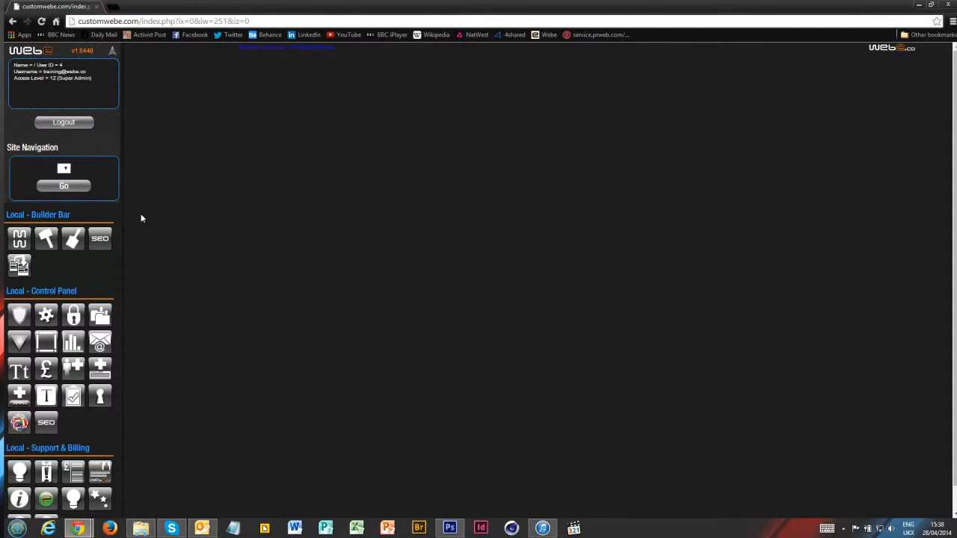
# Step: Open the Menu Wizard and add a new menu group named Main Menu
pyautogui.click(20, 239)
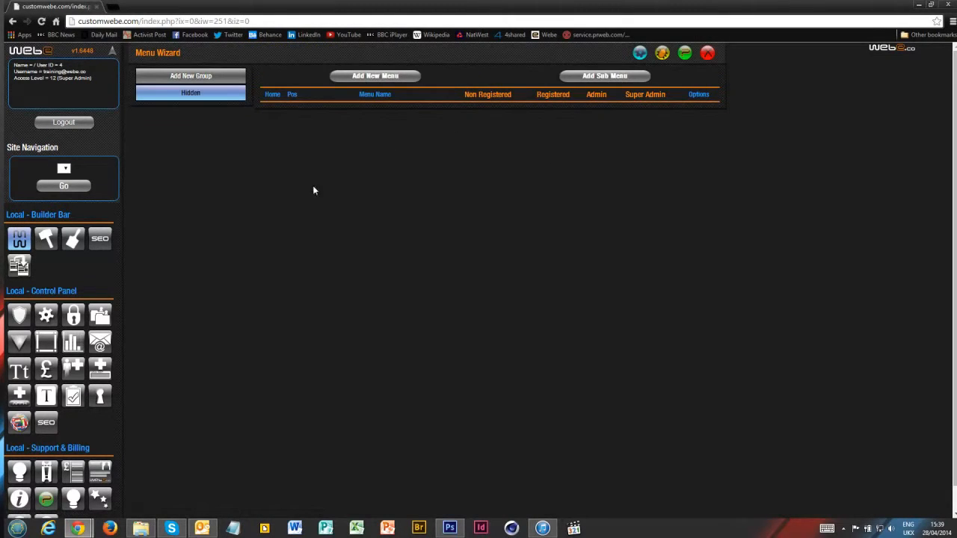
pyautogui.click(166, 79)
pyautogui.click(216, 108)
pyautogui.write('Main Menu')
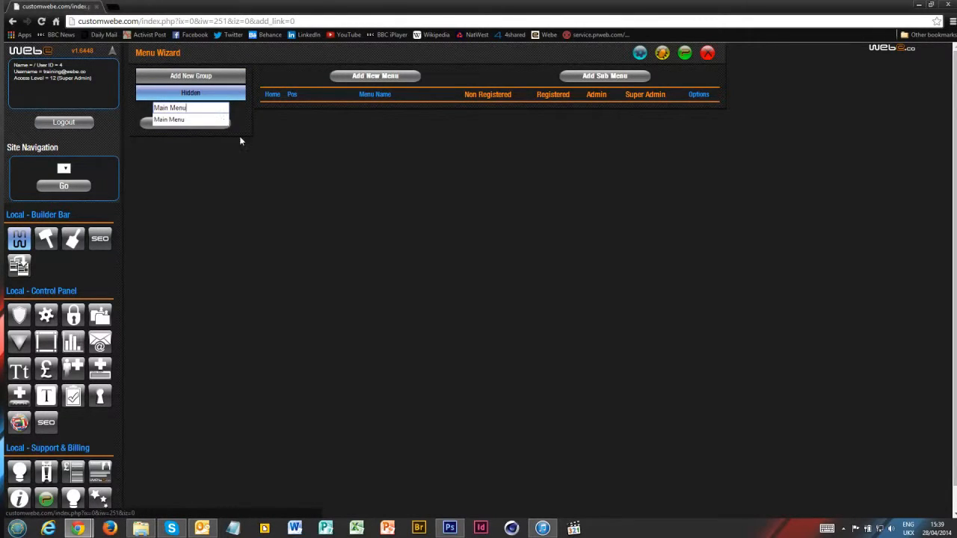
pyautogui.click(196, 123)
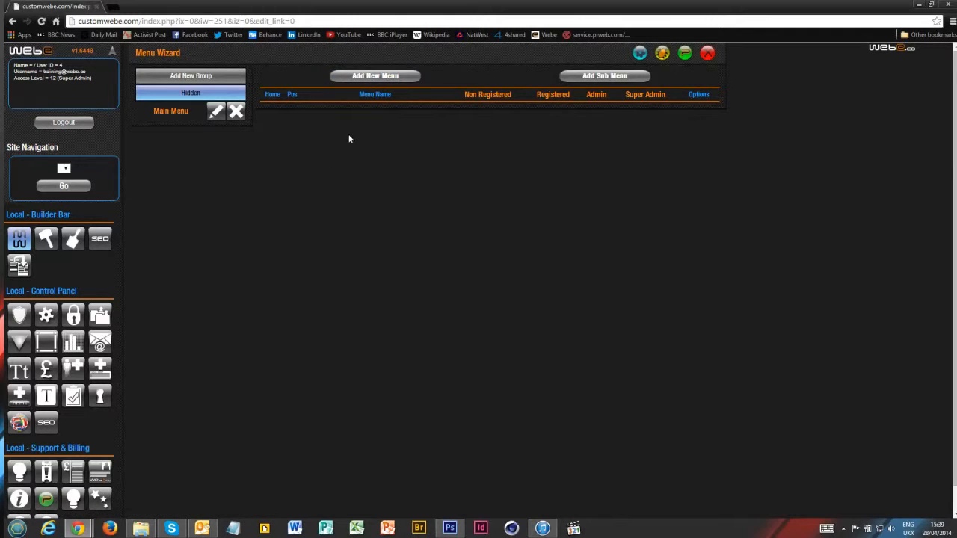
# Step: Add a new menu named Home at position 1 and save it
pyautogui.click(373, 78)
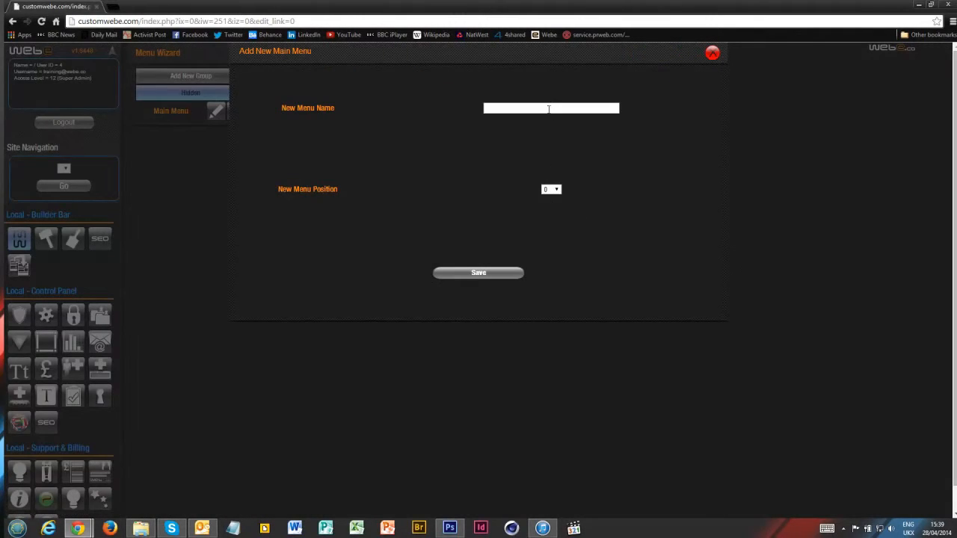
pyautogui.click(549, 109)
pyautogui.write('Home')
pyautogui.click(471, 276)
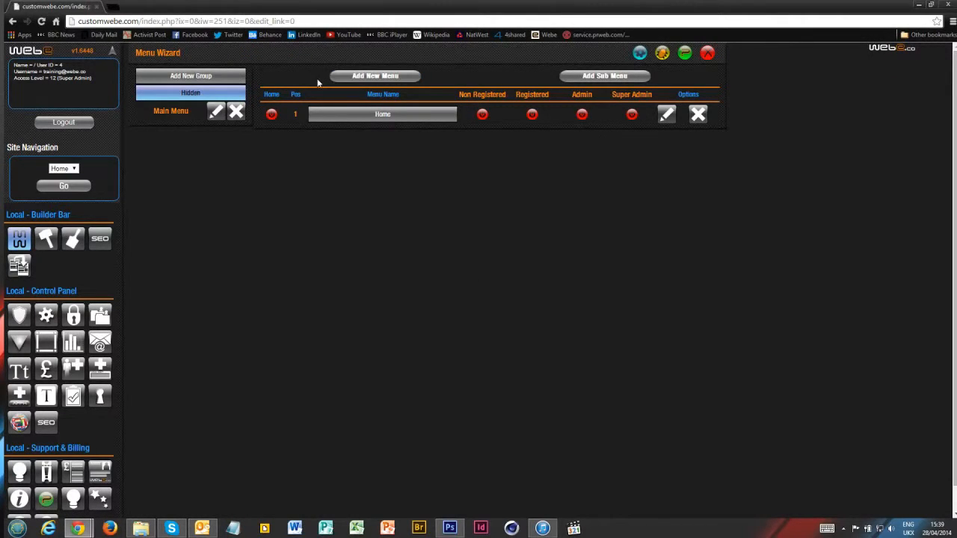
# Step: Add a new menu named Information at position 2 and save it
pyautogui.click(356, 77)
pyautogui.click(485, 111)
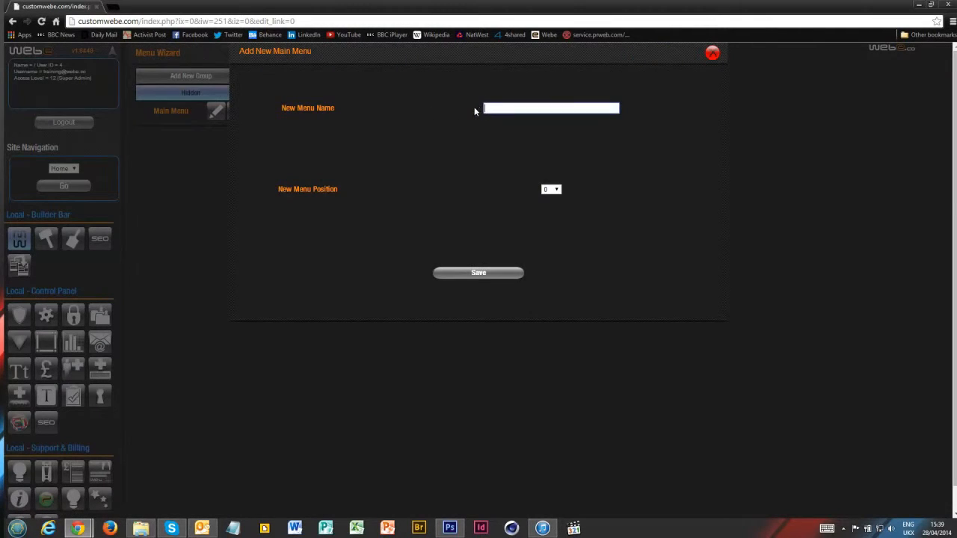
pyautogui.write('Information')
pyautogui.click(473, 276)
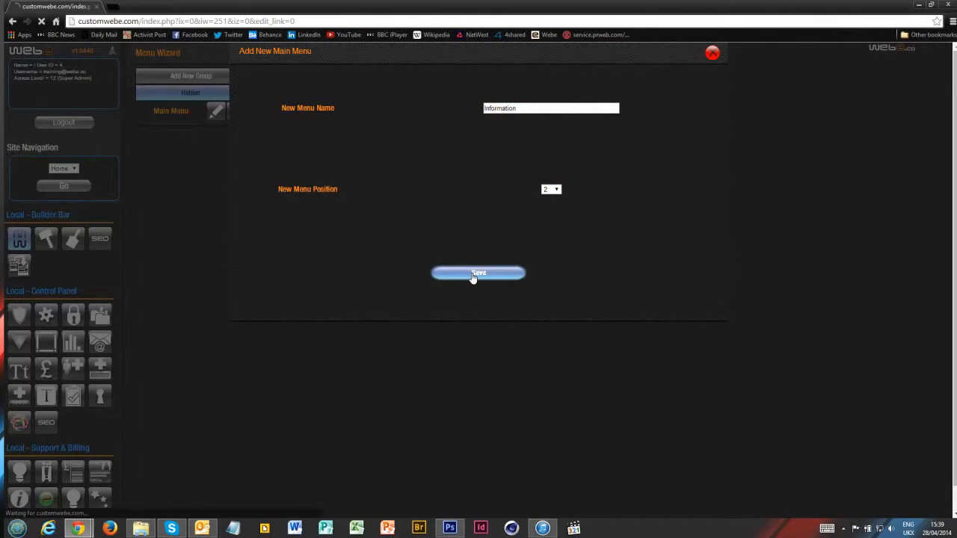
# Step: Add a new menu named Ecommerce at position 3 and save it
pyautogui.click(364, 76)
pyautogui.click(563, 108)
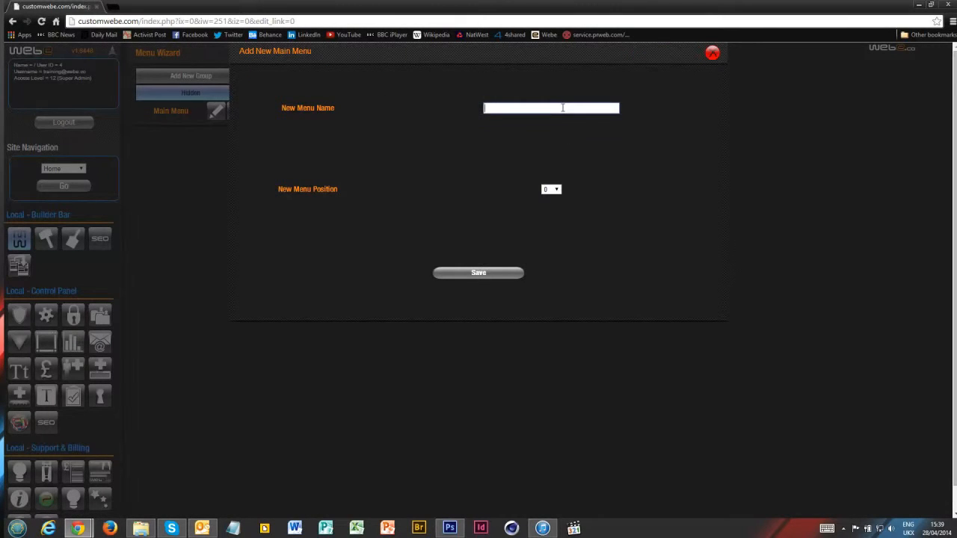
pyautogui.write('Ecommerce')
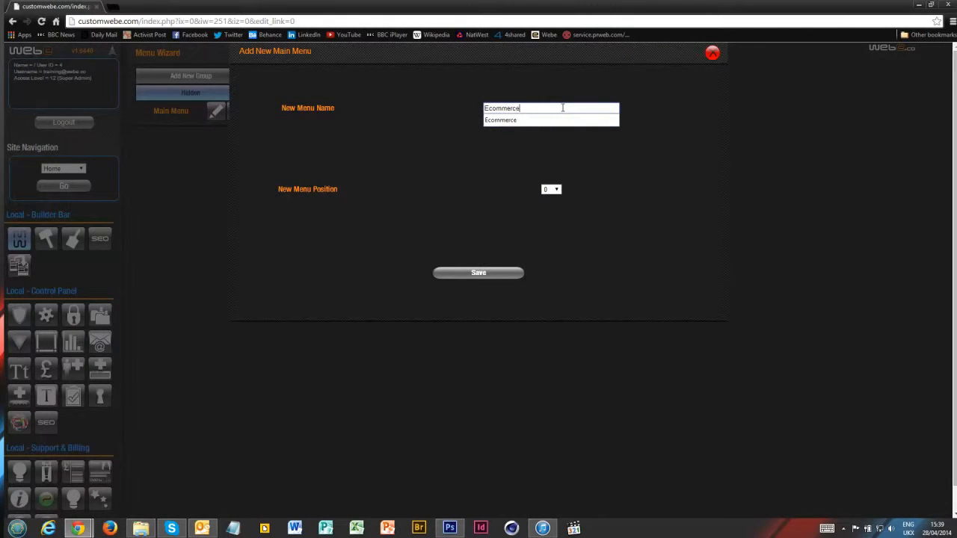
pyautogui.press('Tab')
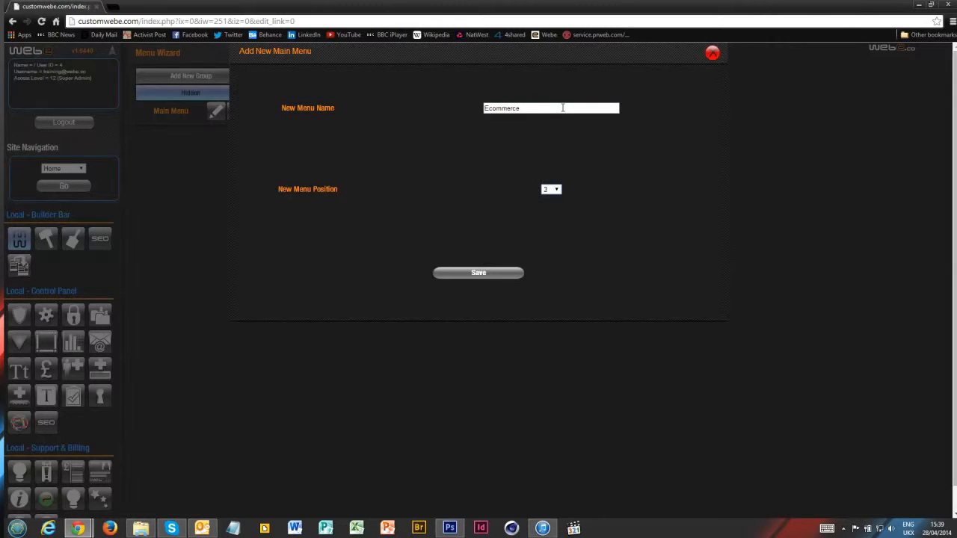
pyautogui.click(467, 278)
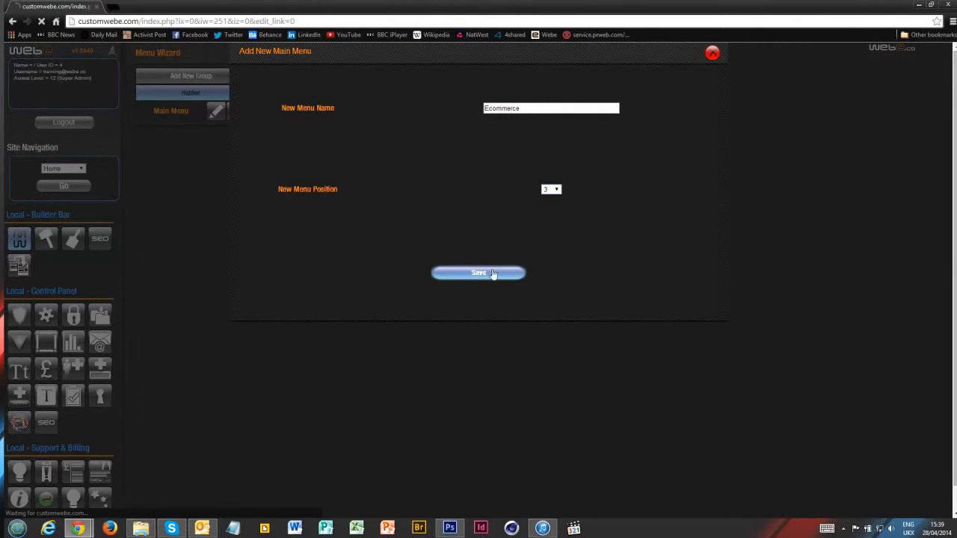
# Step: Add a new menu named Bespoke at position 4 and save it
pyautogui.click(401, 79)
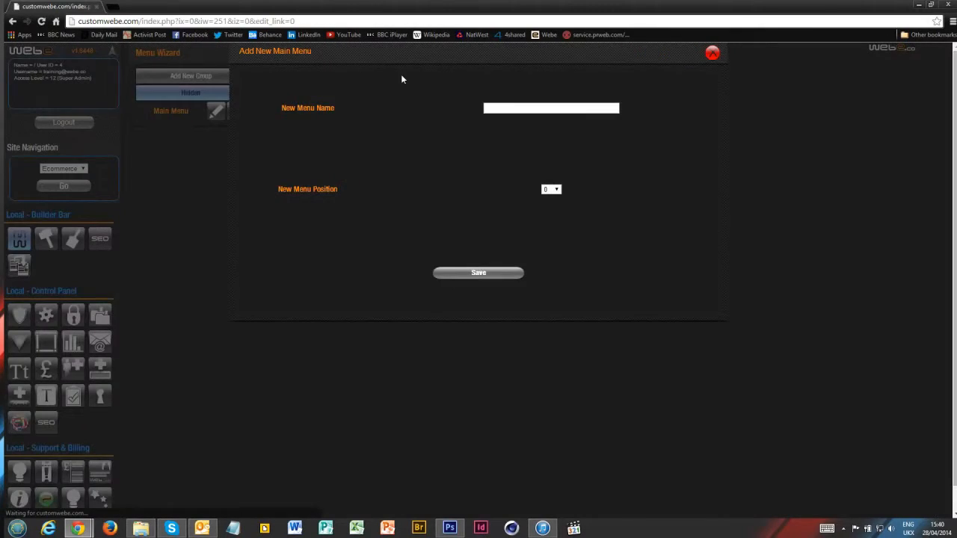
pyautogui.click(496, 110)
pyautogui.write('B')
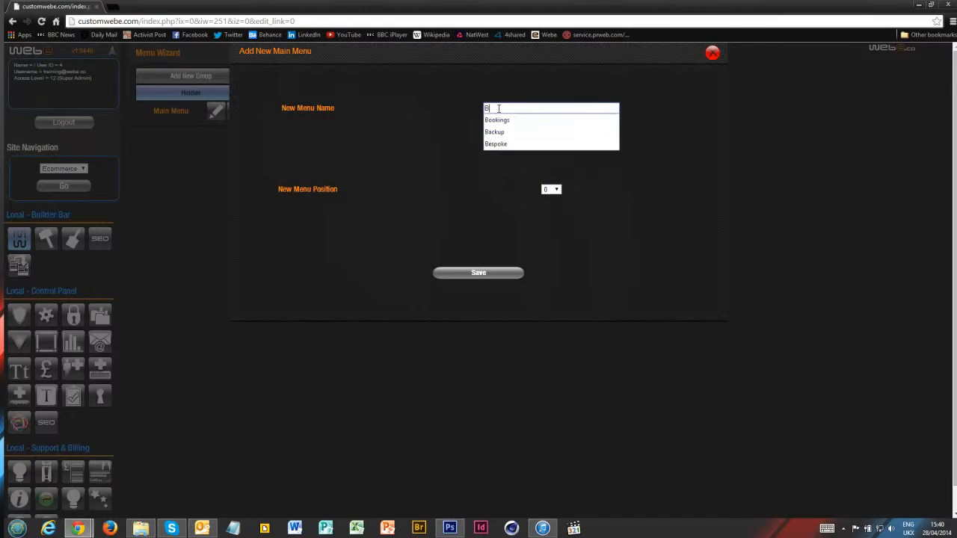
pyautogui.write('espoke')
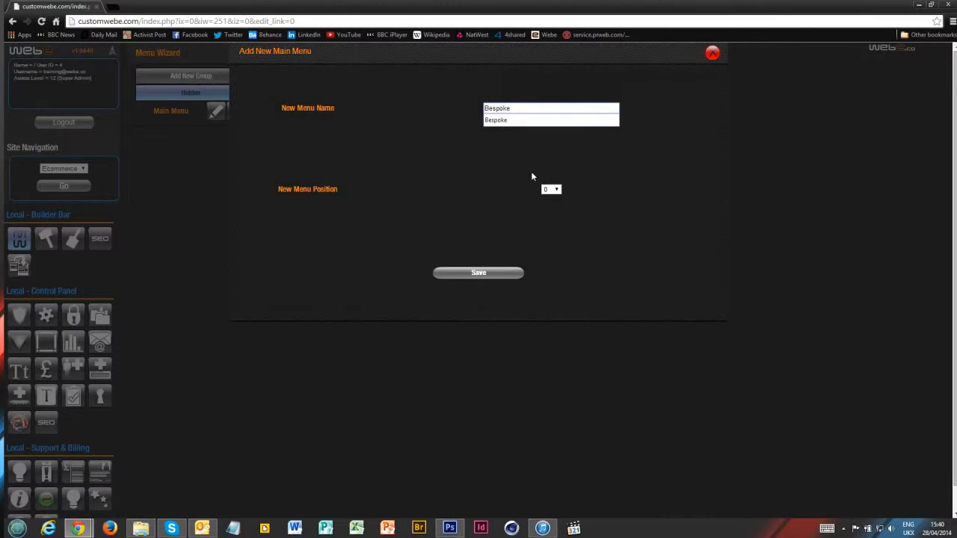
pyautogui.click(552, 190)
pyautogui.click(552, 244)
pyautogui.click(466, 286)
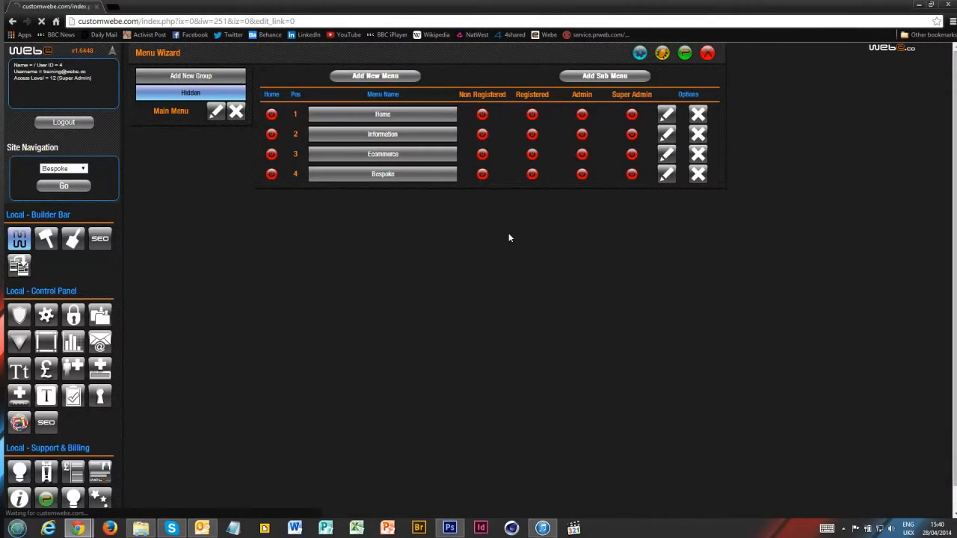
# Step: Add a new menu named Contact at position 5 and save it
pyautogui.click(545, 107)
pyautogui.write('Contact')
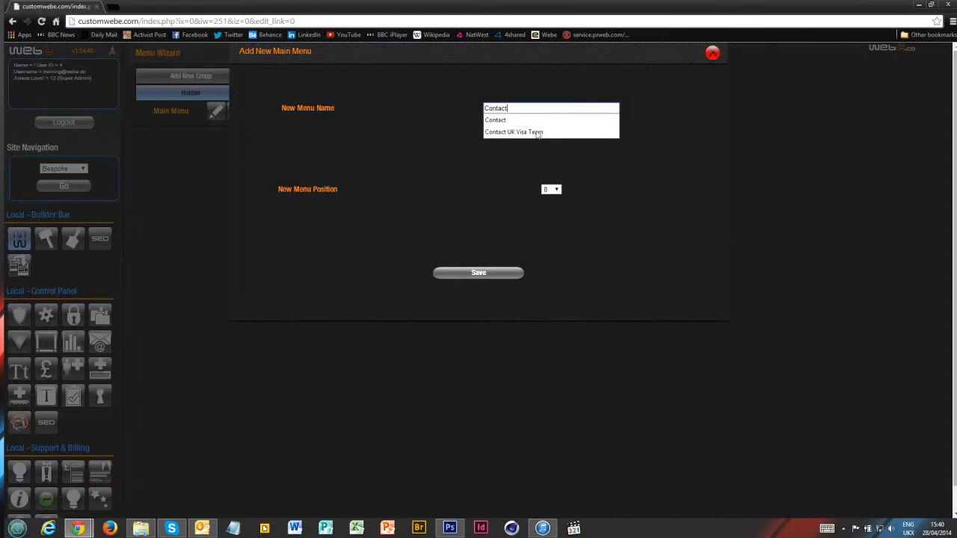
pyautogui.click(550, 189)
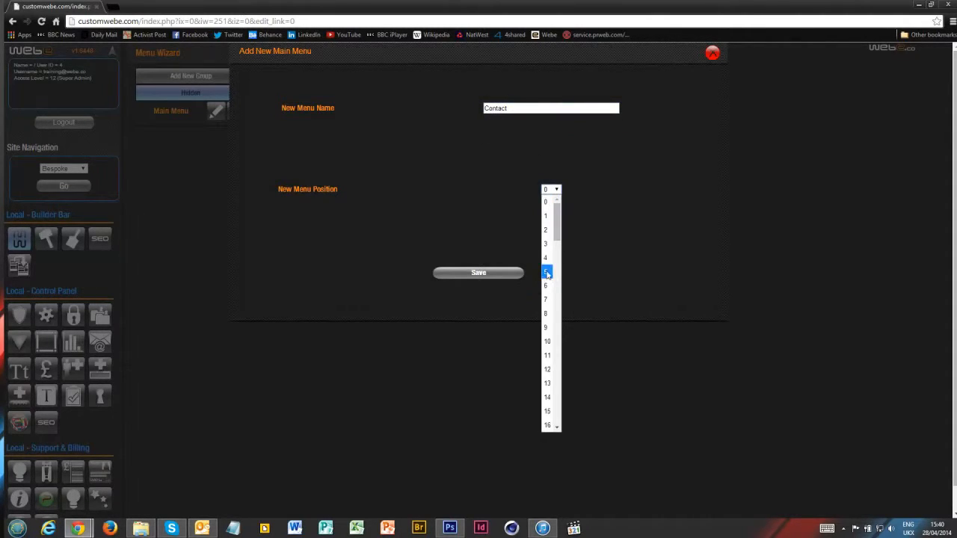
pyautogui.click(546, 272)
pyautogui.click(509, 274)
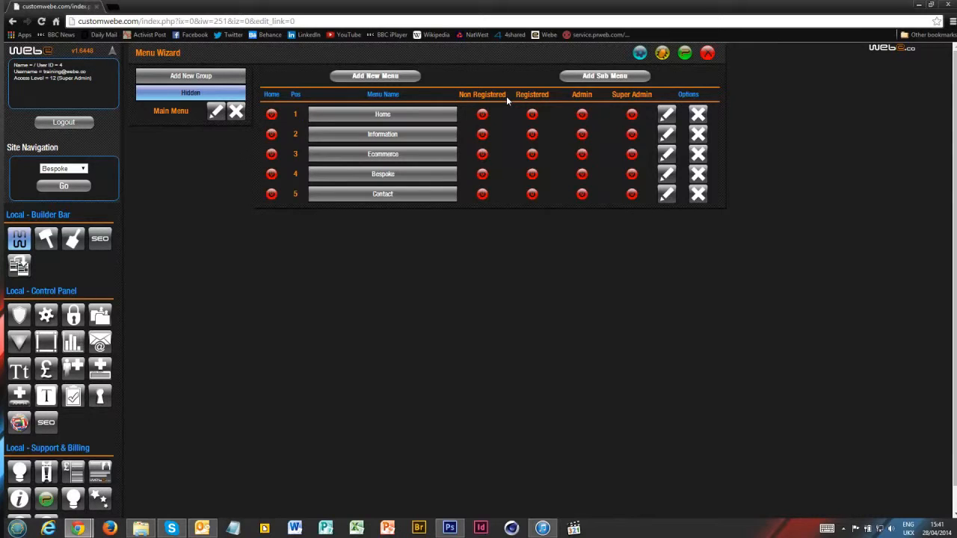
# Step: Enable Super Admin access for the Home, Information, Ecommerce, Bespoke and Contact menus
pyautogui.click(633, 114)
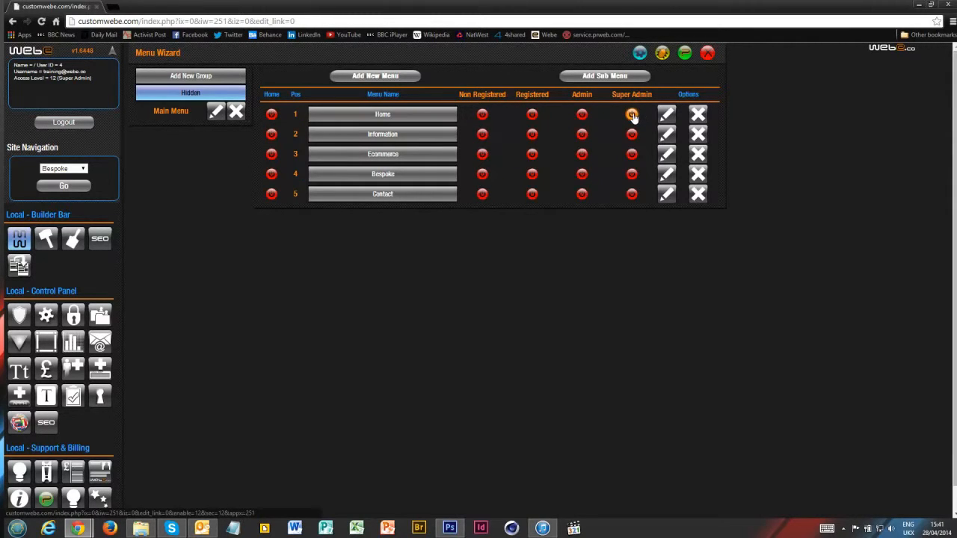
pyautogui.click(633, 134)
pyautogui.click(632, 175)
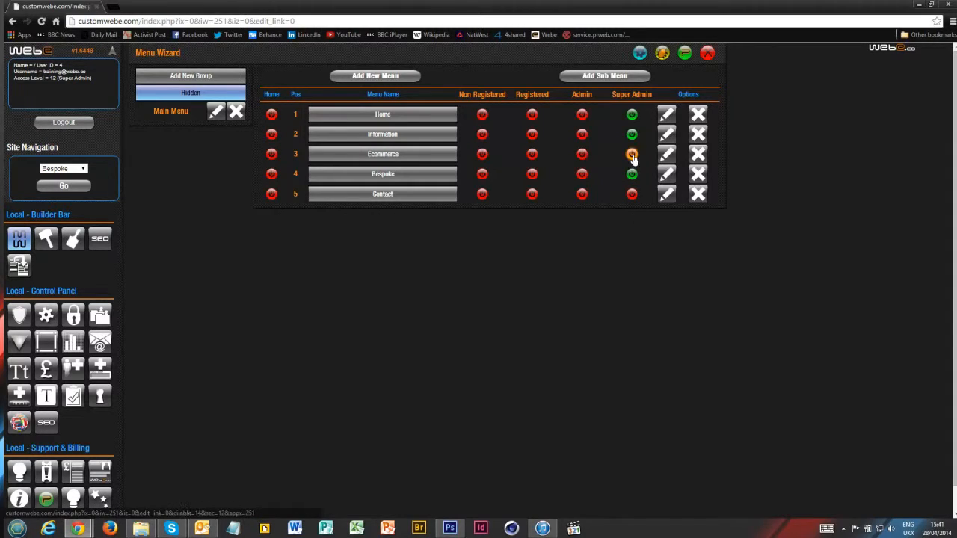
pyautogui.click(633, 155)
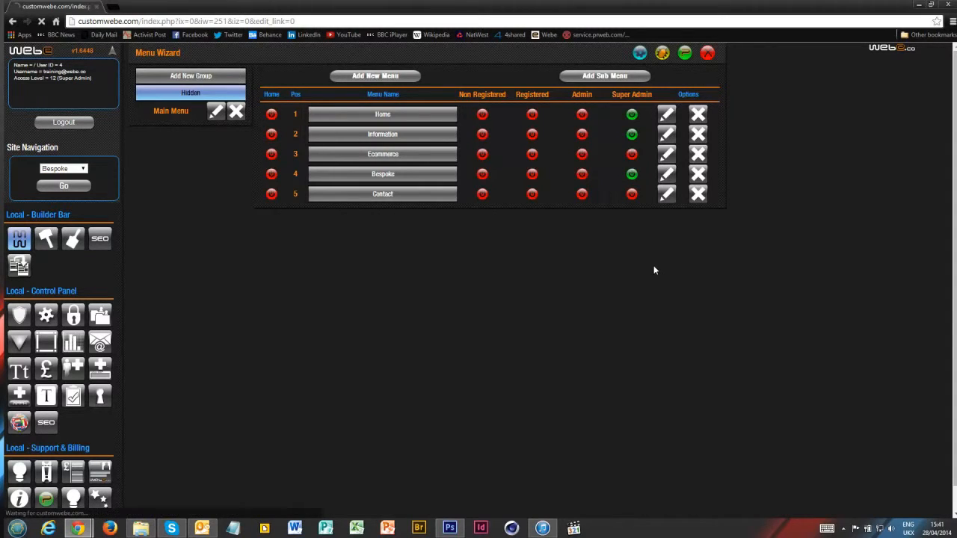
pyautogui.click(632, 194)
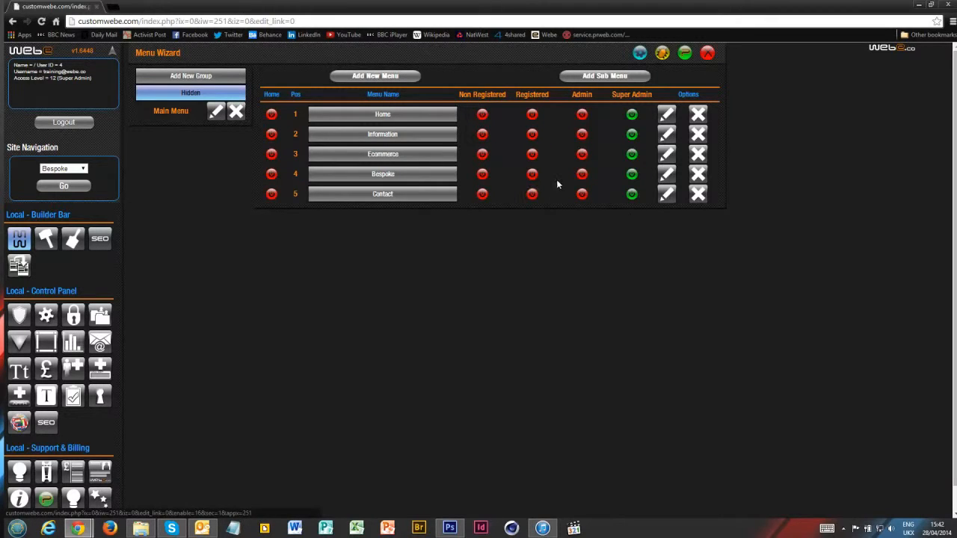
# Step: Enable Admin access for all five menus, from Home through Contact
pyautogui.click(583, 152)
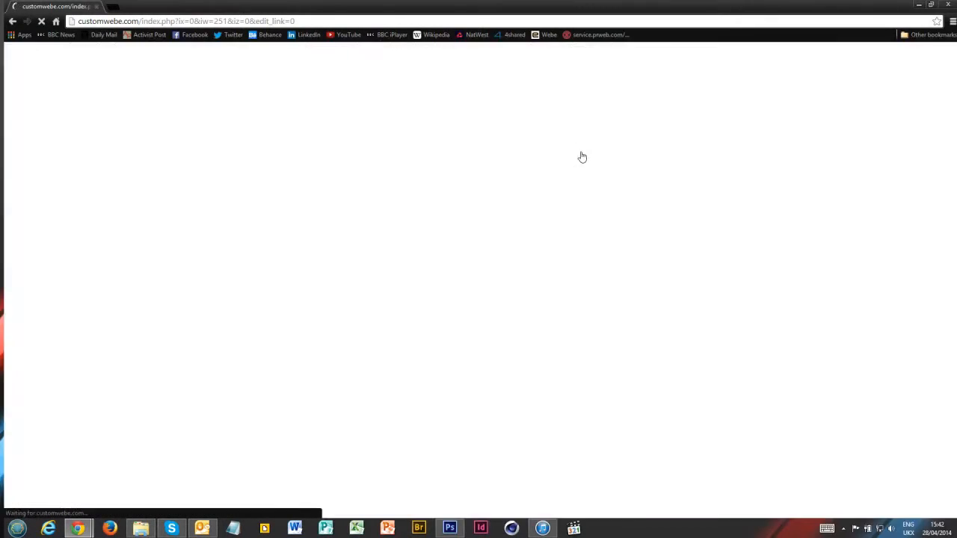
pyautogui.click(582, 174)
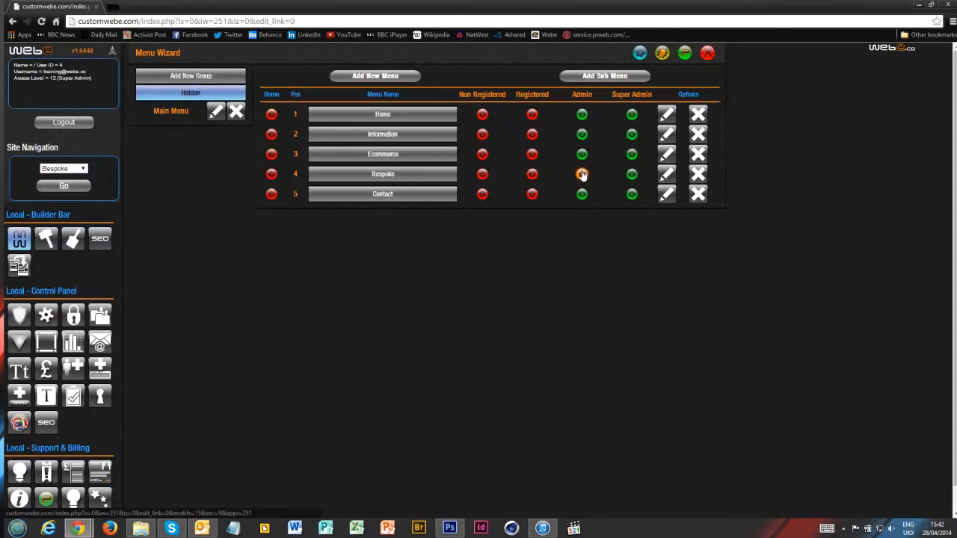
pyautogui.click(582, 174)
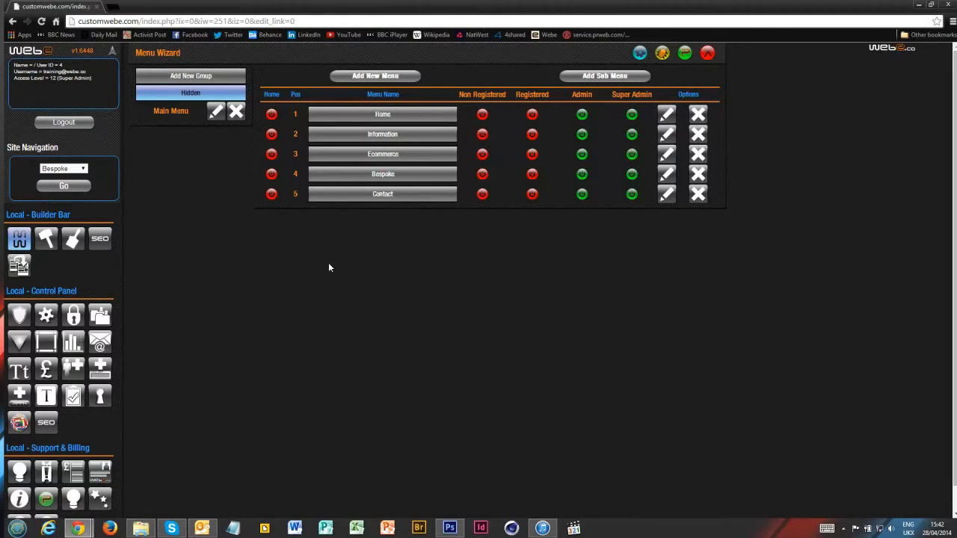
# Step: Set the Home menu as the site's home page
pyautogui.click(271, 114)
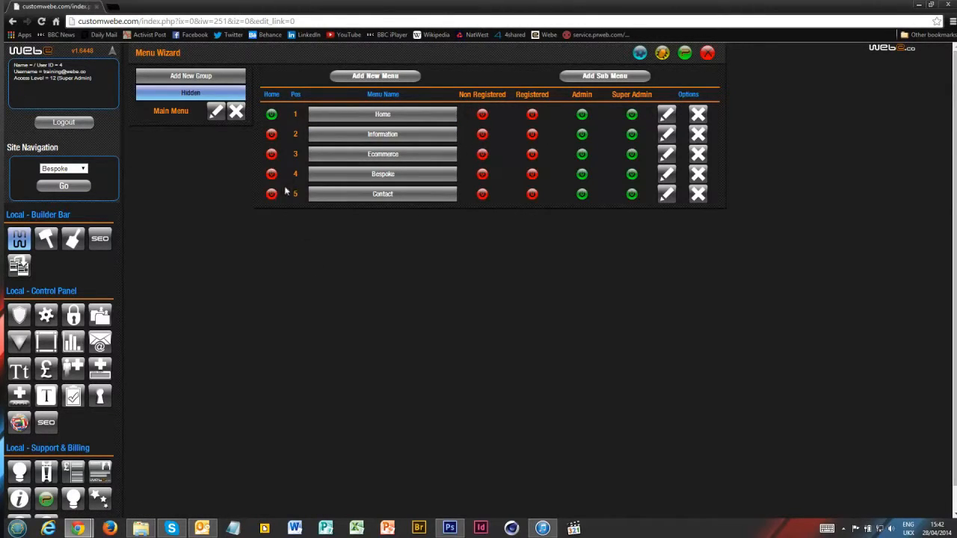
pyautogui.click(272, 134)
pyautogui.click(271, 114)
# Step: Assign the Home menu to Main Menu and choose the customwebe_main_menu_buttons normal_01, hover_01 and selected_01 images as its graphics
pyautogui.click(663, 116)
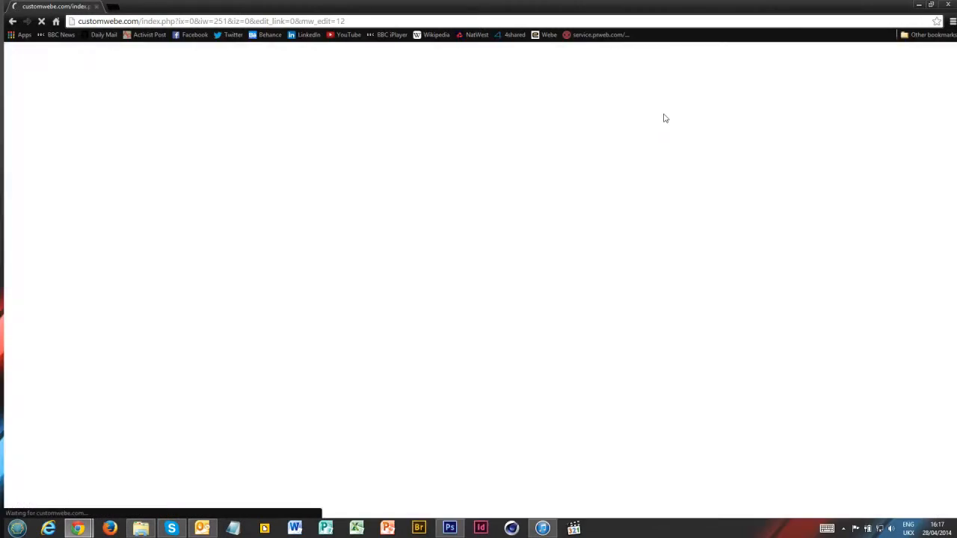
pyautogui.click(572, 135)
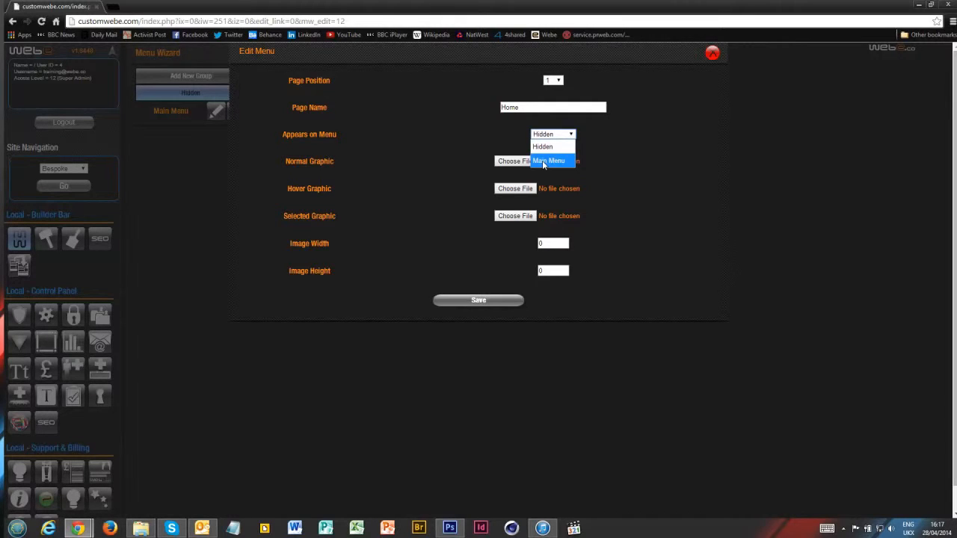
pyautogui.click(544, 162)
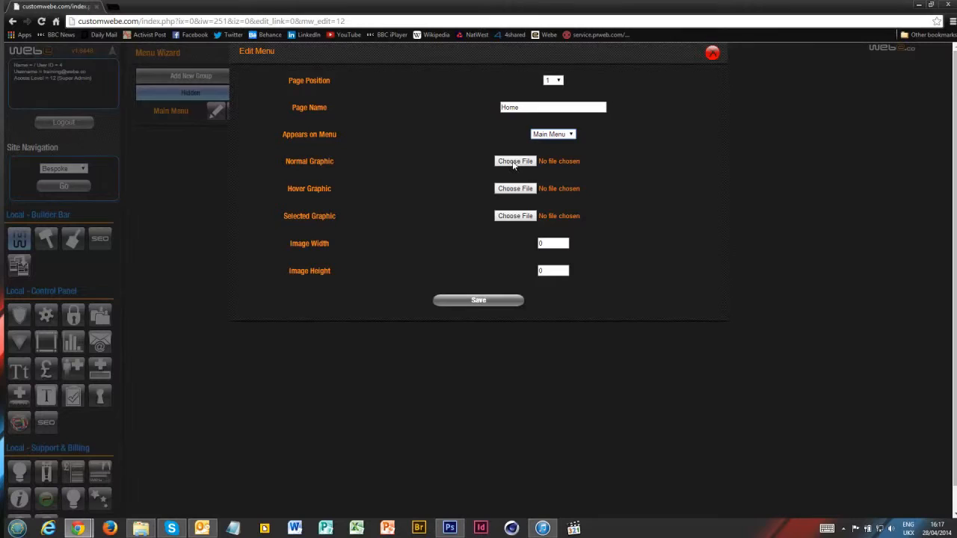
pyautogui.click(513, 162)
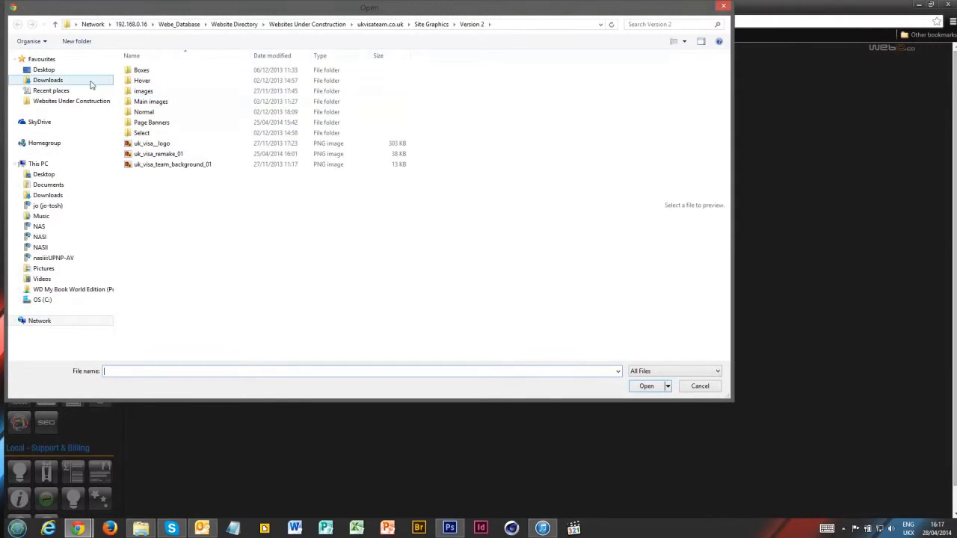
pyautogui.click(76, 101)
pyautogui.click(78, 91)
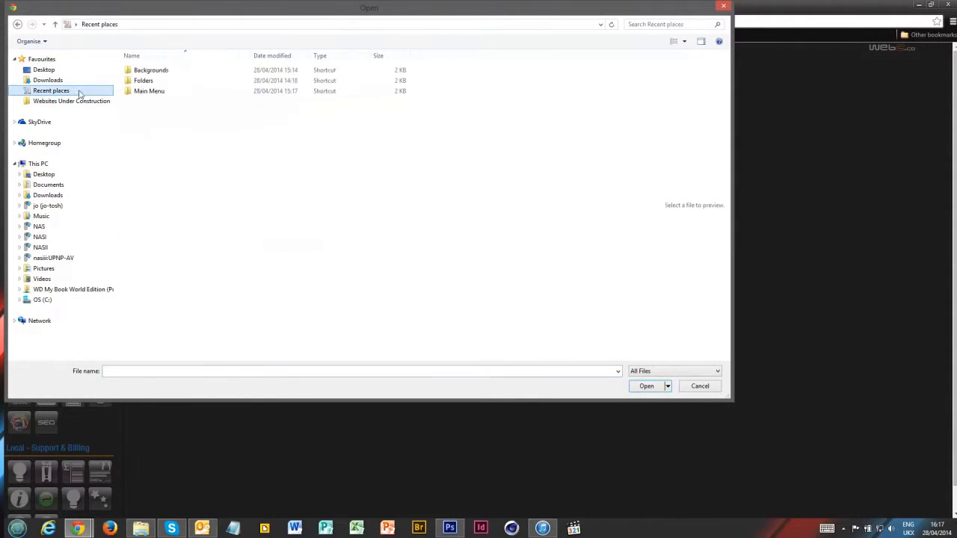
pyautogui.doubleClick(160, 94)
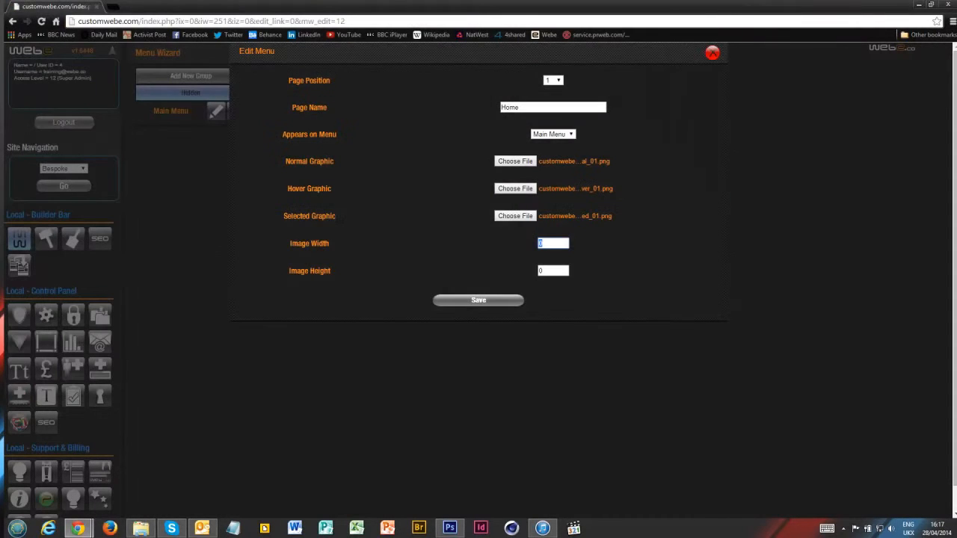
# Step: Switch to the Main Menu folder in File Explorer and check the pixel dimensions of a button image
pyautogui.hotkey('alt', 'Tab')
pyautogui.moveTo(465, 89); pyautogui.dragTo(598, 64)
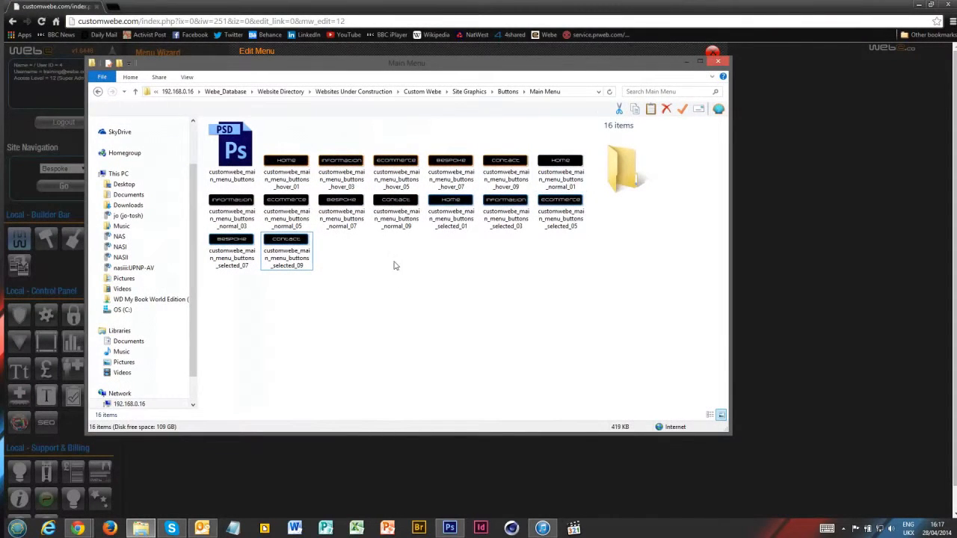
pyautogui.click(395, 219)
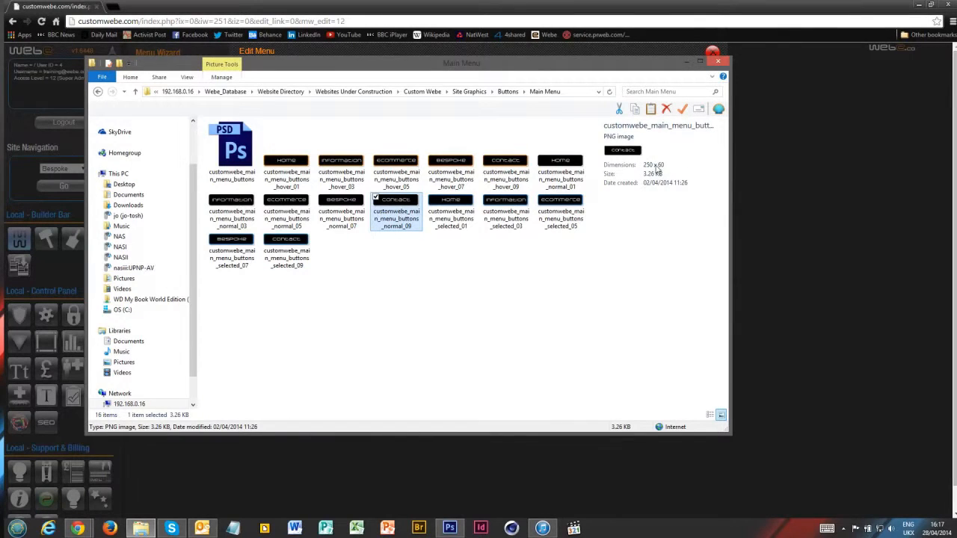
pyautogui.hotkey('alt', 'Tab')
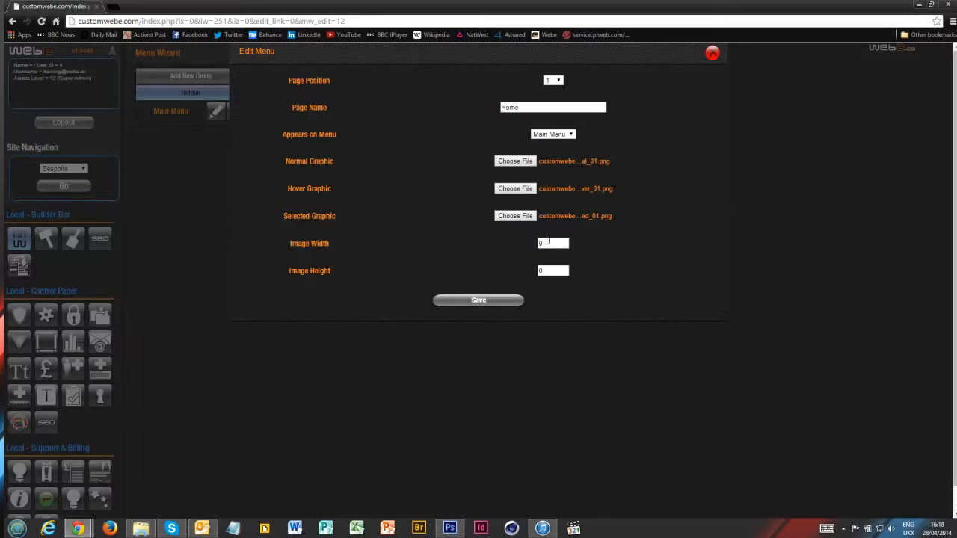
# Step: Set the Home menu's image width to 250 and image height to 60, and save the menu
pyautogui.write('250')
pyautogui.press('Tab')
pyautogui.write('60')
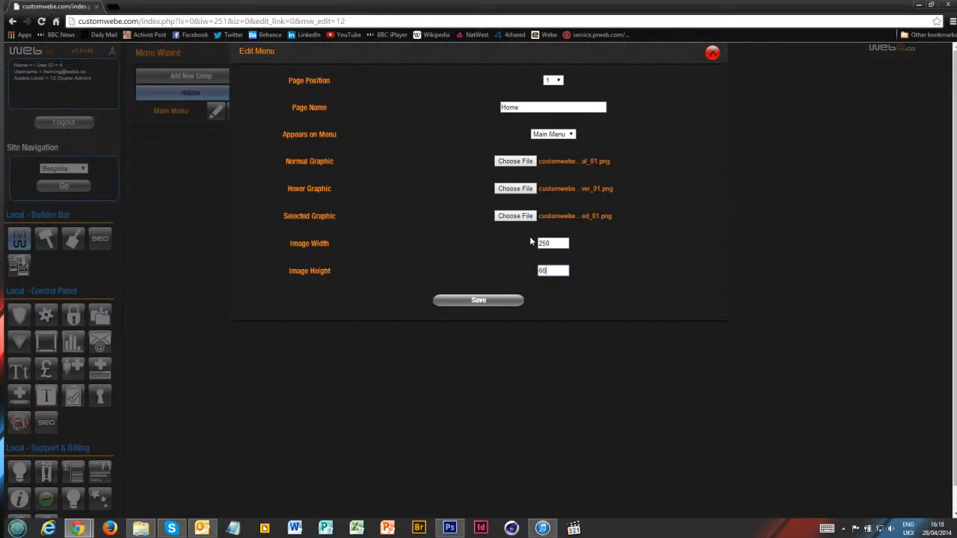
pyautogui.click(466, 305)
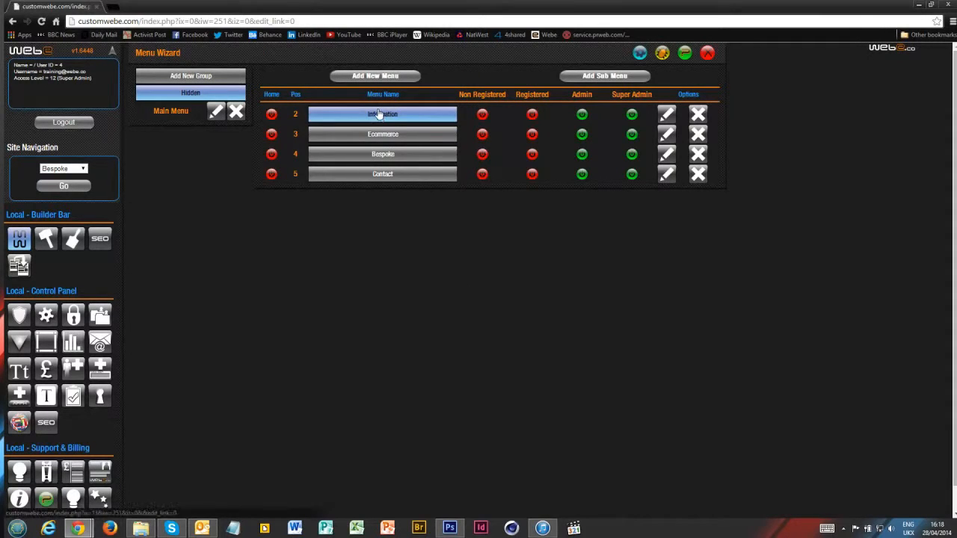
# Step: Review the Home menu's normal, hover and selected graphics within the Main Menu group, and close its settings
pyautogui.click(216, 112)
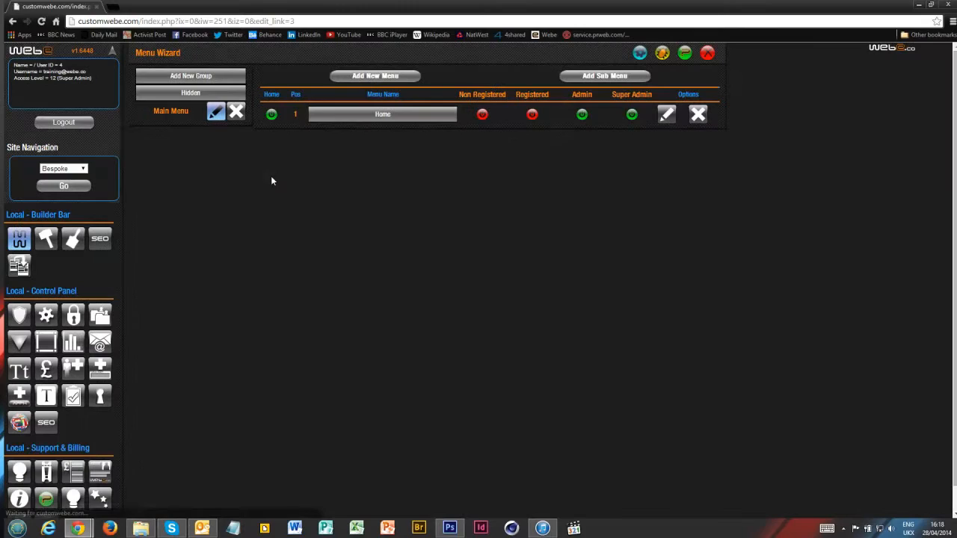
pyautogui.click(667, 115)
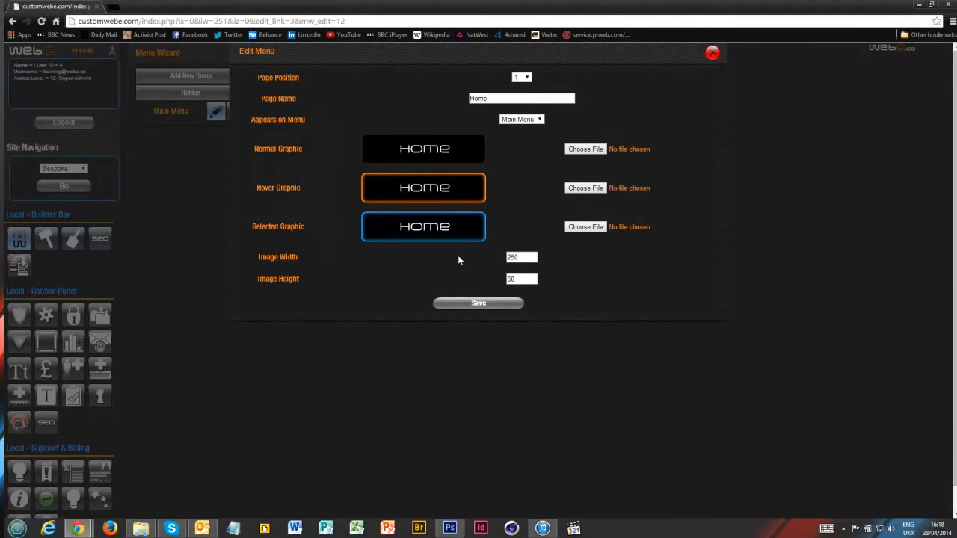
pyautogui.click(714, 52)
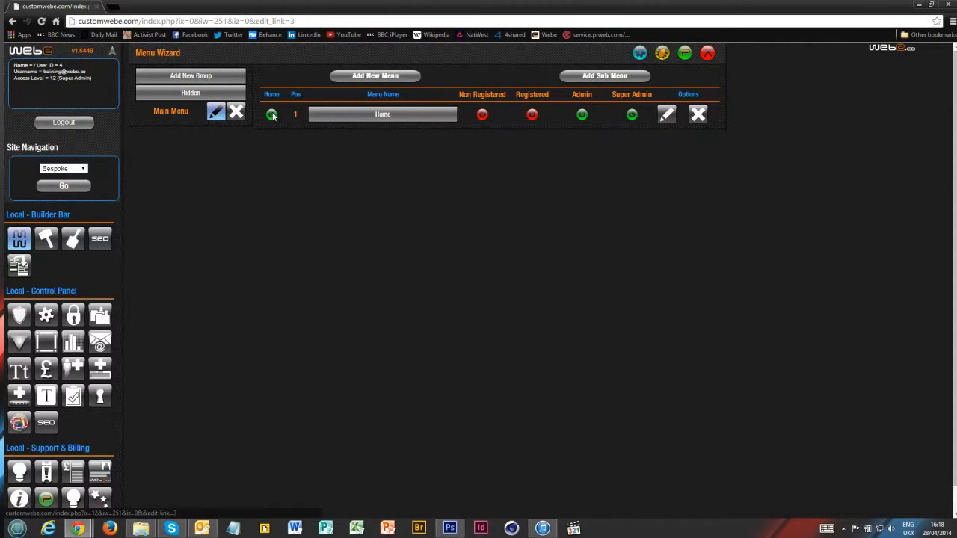
# Step: Assign the hidden Information menu to Main Menu and choose customwebe_main_menu_buttons_normal_03 as its normal graphic
pyautogui.click(228, 93)
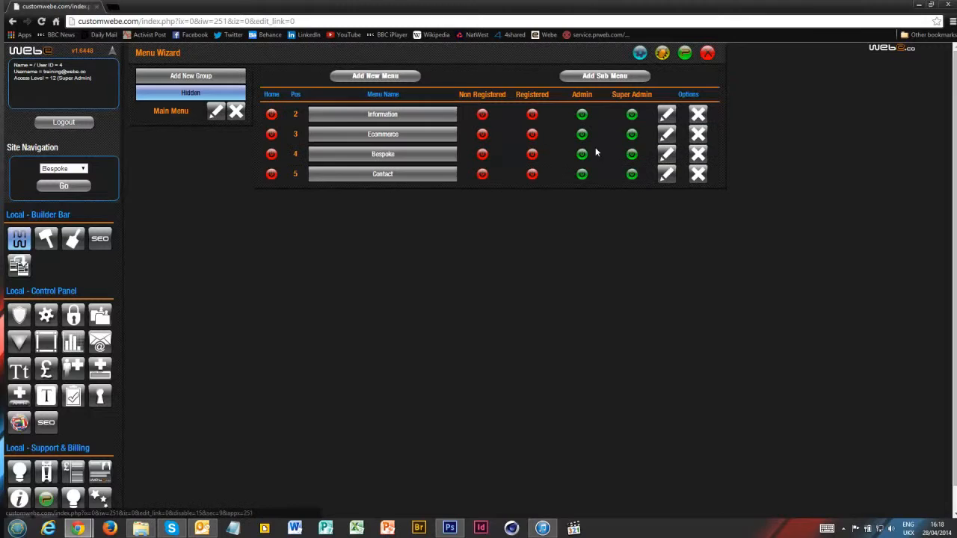
pyautogui.click(669, 115)
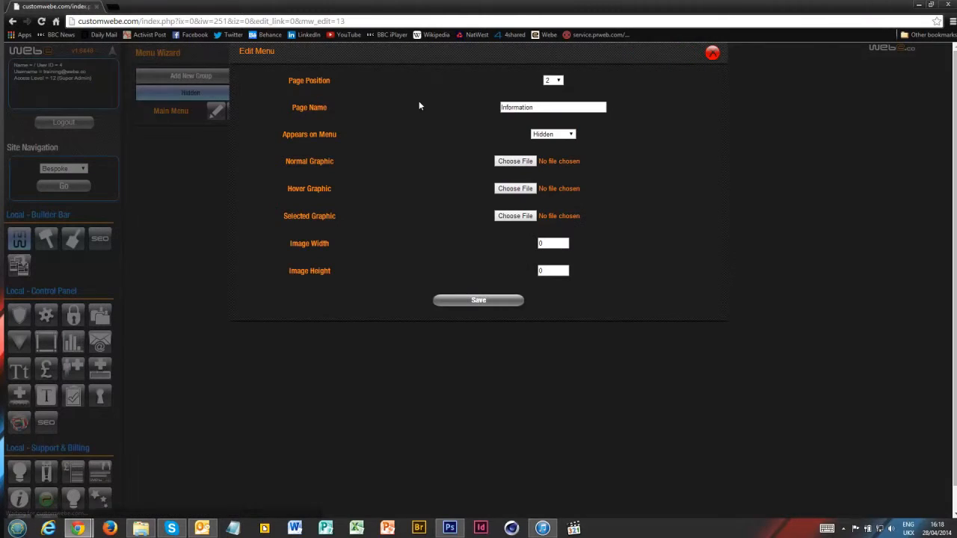
pyautogui.click(568, 135)
pyautogui.click(552, 158)
pyautogui.click(515, 162)
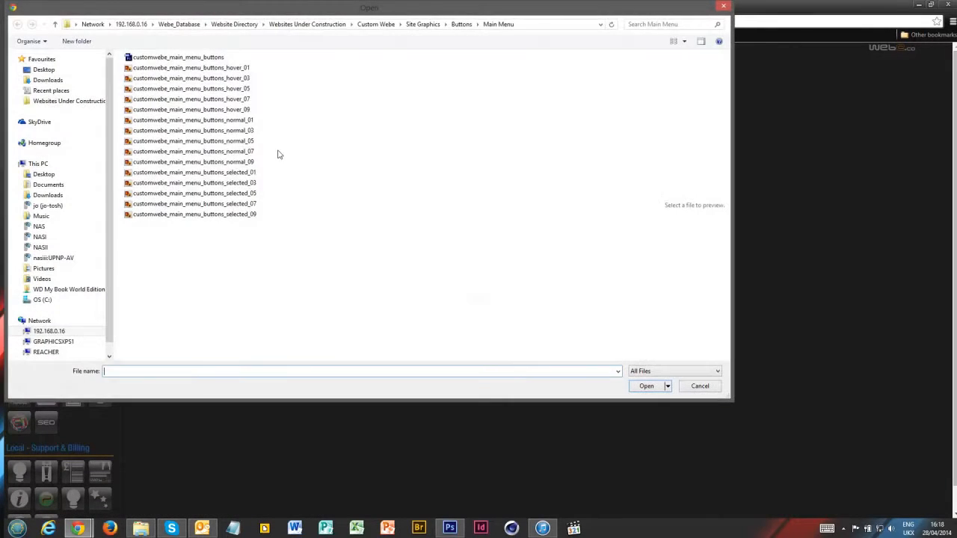
pyautogui.doubleClick(182, 140)
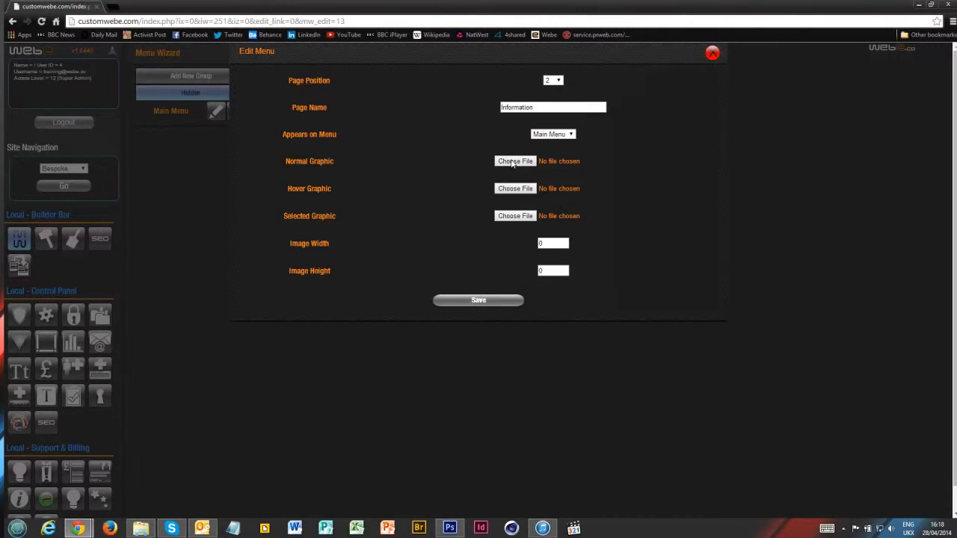
pyautogui.click(513, 163)
pyautogui.doubleClick(218, 139)
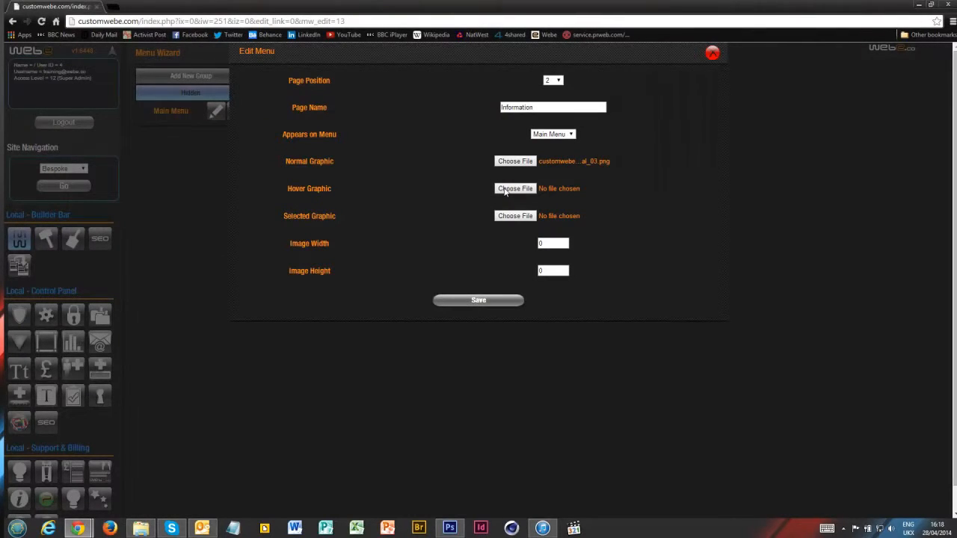
# Step: Choose customwebe_main_menu_buttons_hover_03 as the Information menu's hover graphic and customwebe_main_menu_buttons_selected_03 as its selected graphic
pyautogui.click(504, 189)
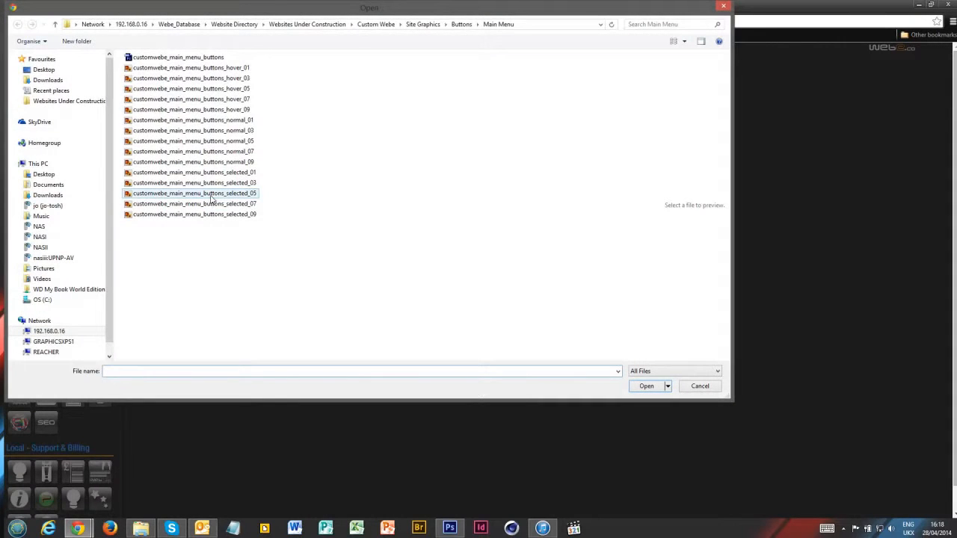
pyautogui.doubleClick(197, 83)
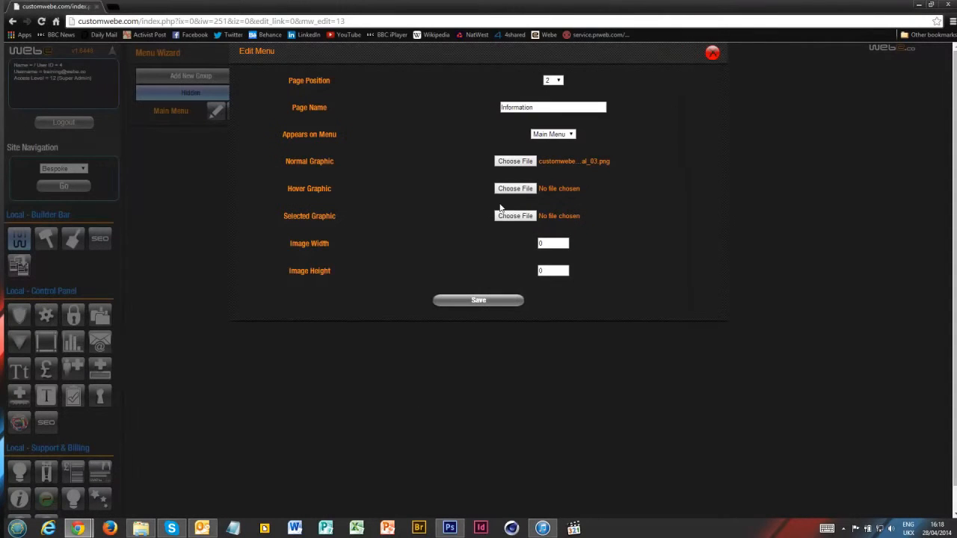
pyautogui.click(515, 216)
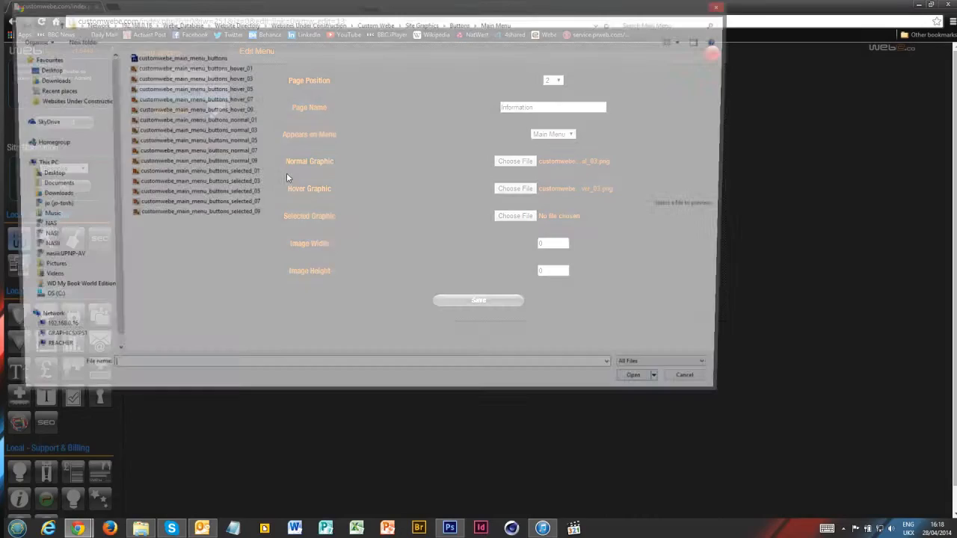
pyautogui.doubleClick(194, 183)
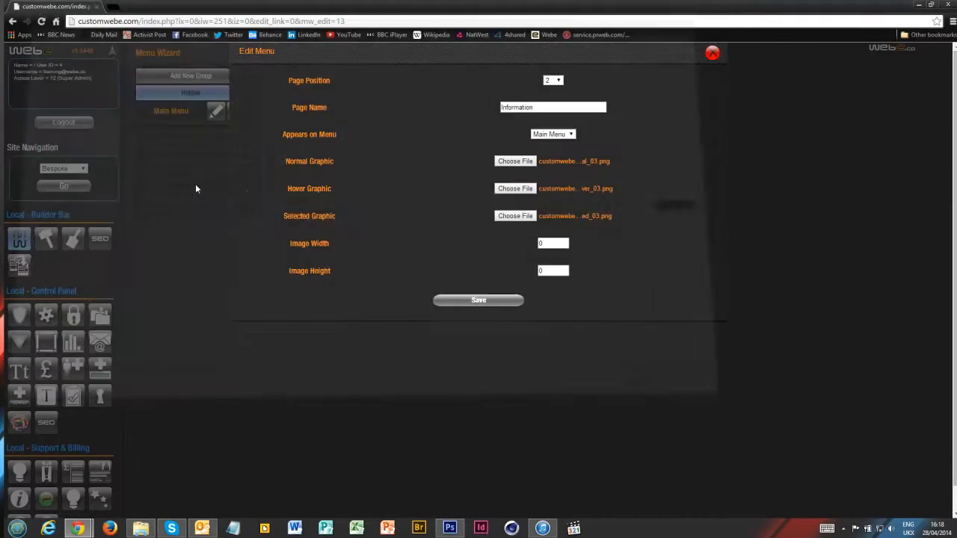
# Step: Set the Information menu's image width to 250 and image height to 50, and save the menu
pyautogui.moveTo(555, 243); pyautogui.dragTo(518, 243)
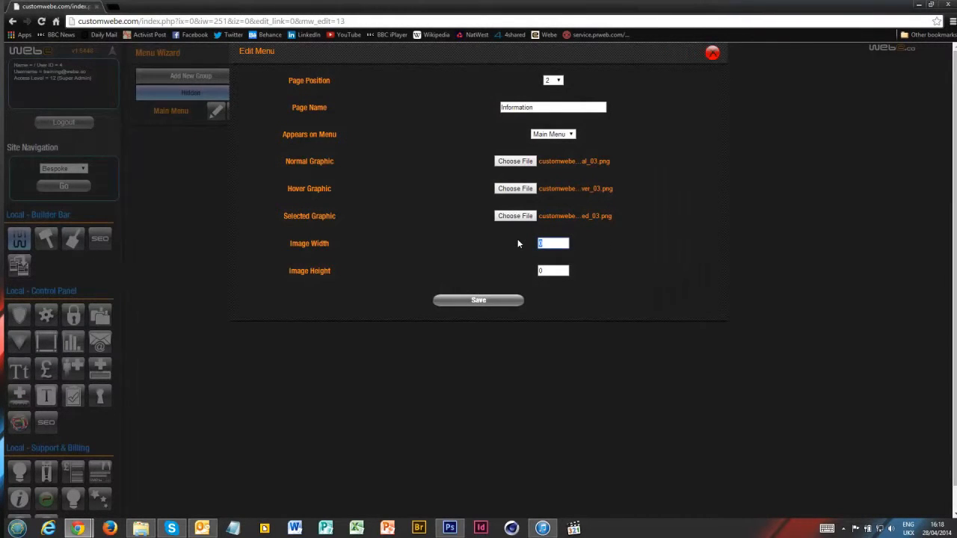
pyautogui.write('22')
pyautogui.press('BackSpace')
pyautogui.write('50')
pyautogui.press('Tab')
pyautogui.write('50')
pyautogui.click(519, 301)
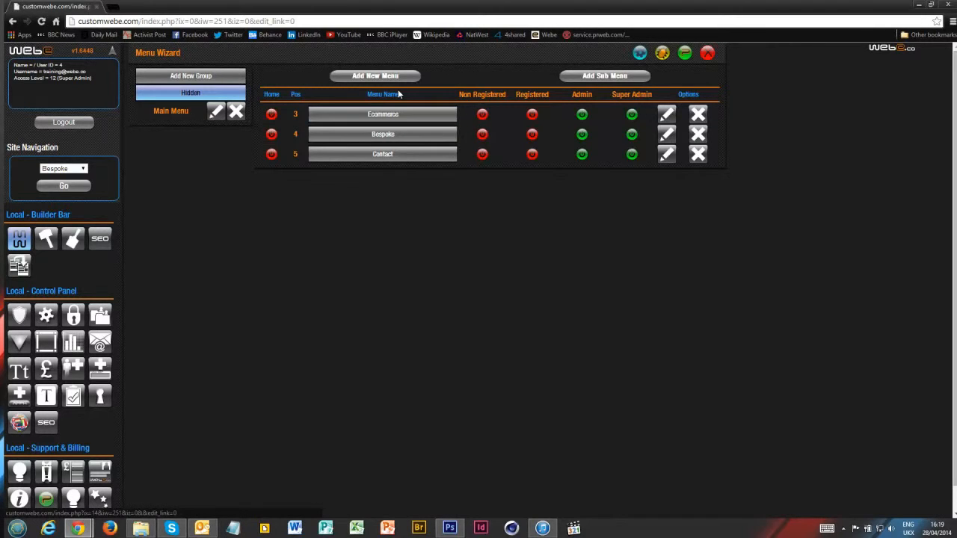
# Step: Assign the hidden Ecommerce menu to Main Menu and choose customwebe_main_menu_buttons_normal_05 as its normal graphic
pyautogui.click(666, 114)
pyautogui.click(553, 134)
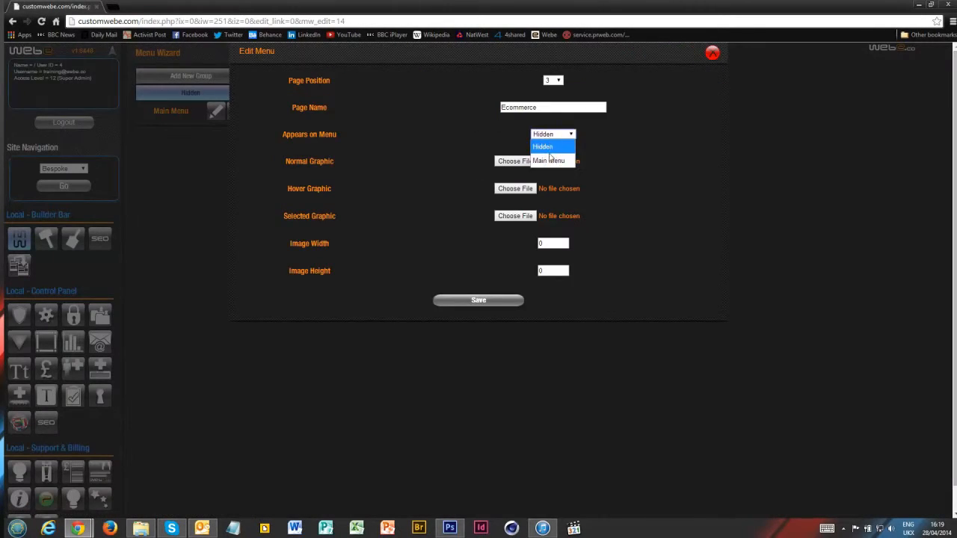
pyautogui.click(548, 158)
pyautogui.click(516, 161)
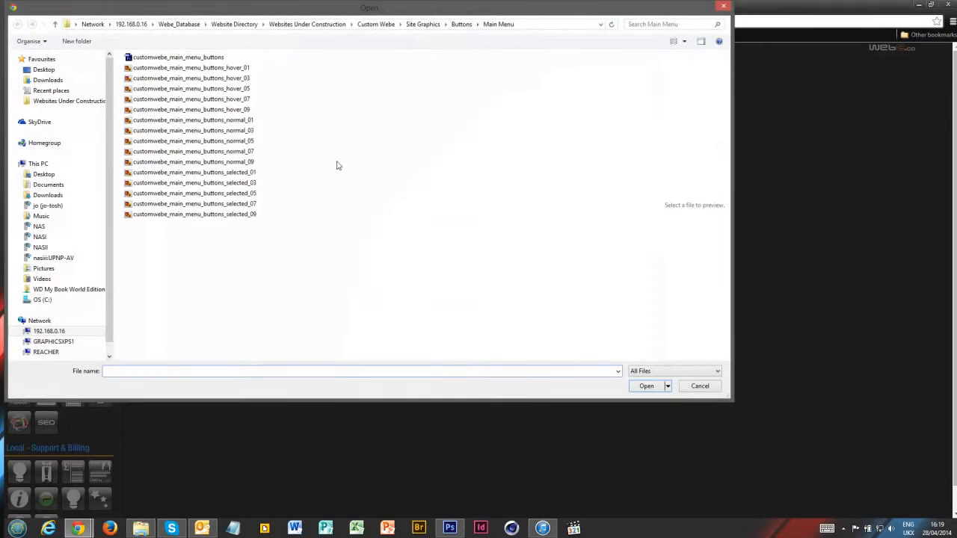
pyautogui.doubleClick(193, 141)
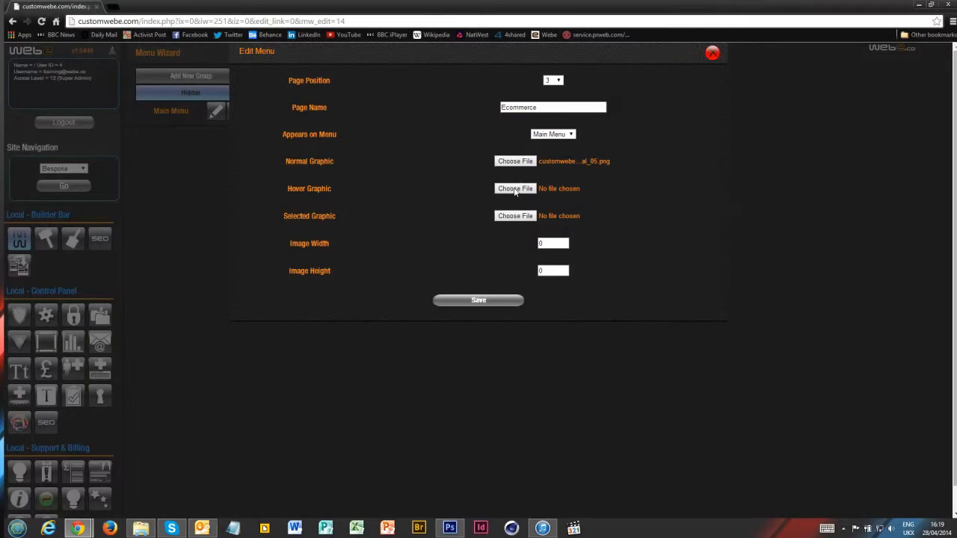
# Step: Choose customwebe_main_menu_buttons_hover_05 as the Ecommerce menu's hover graphic and customwebe_main_menu_buttons_selected_05 as its selected graphic
pyautogui.click(515, 189)
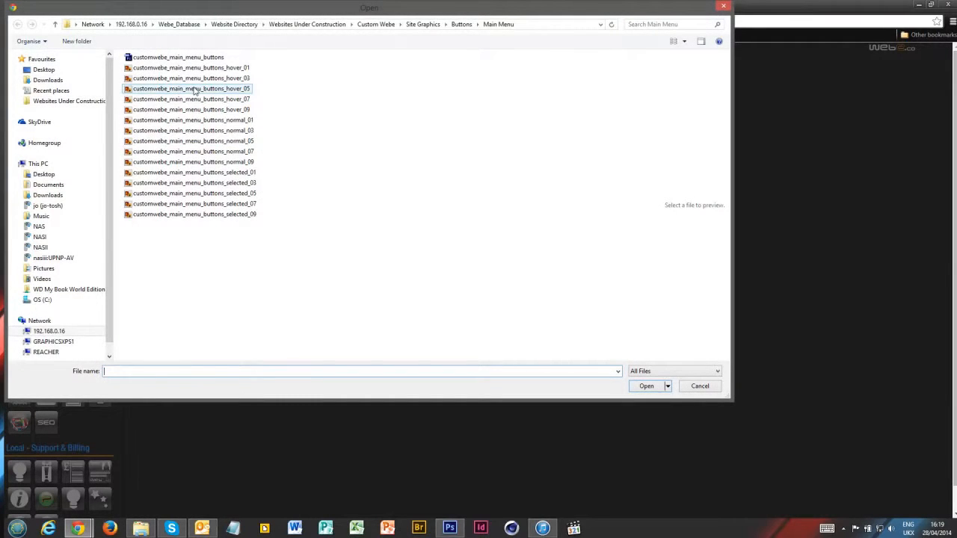
pyautogui.doubleClick(195, 89)
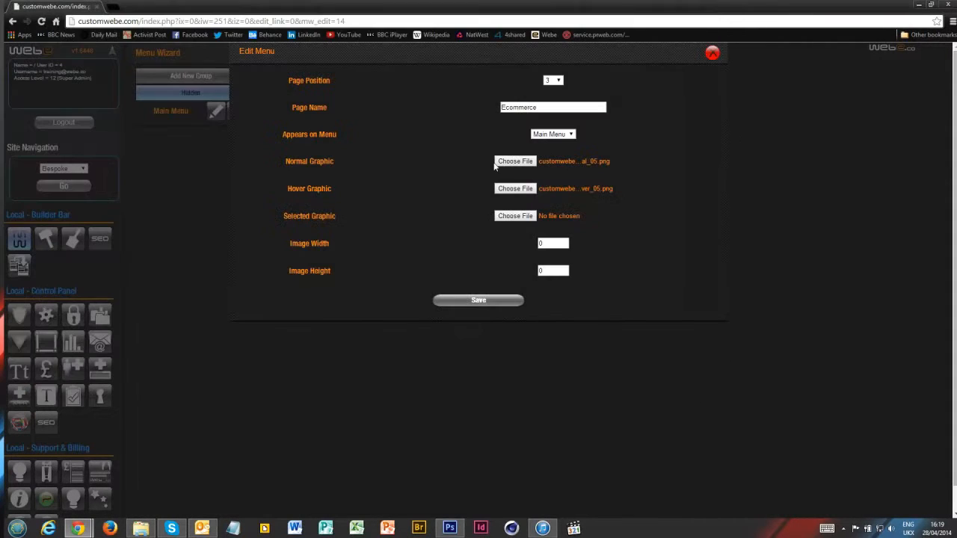
pyautogui.click(504, 217)
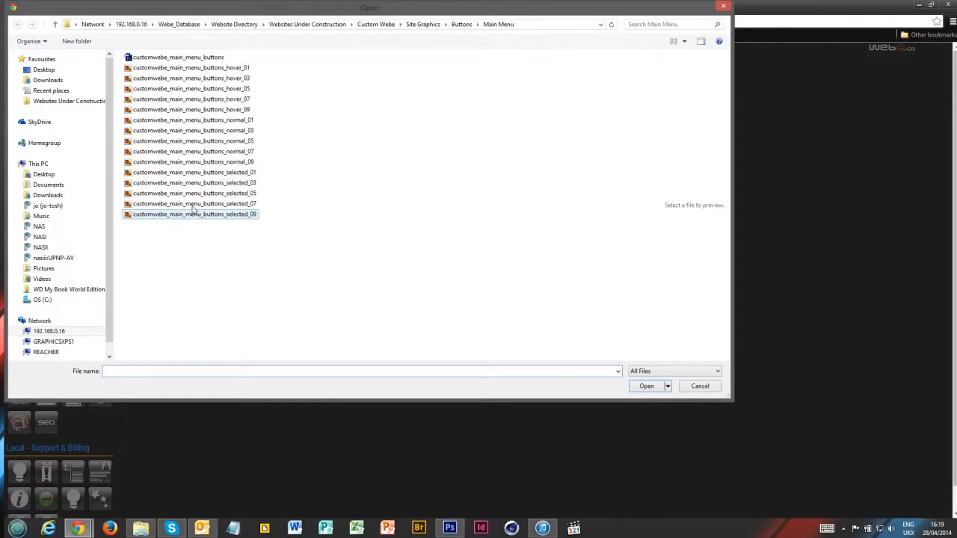
pyautogui.doubleClick(195, 193)
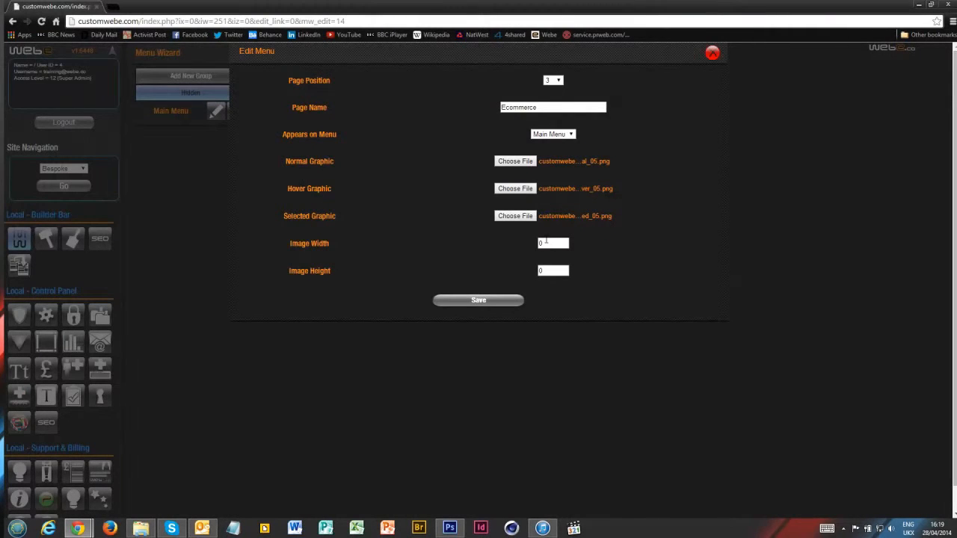
# Step: Set the Ecommerce menu's image width to 260 and image height to 50, and save the menu
pyautogui.write('260')
pyautogui.press('Tab')
pyautogui.write('50')
pyautogui.click(472, 301)
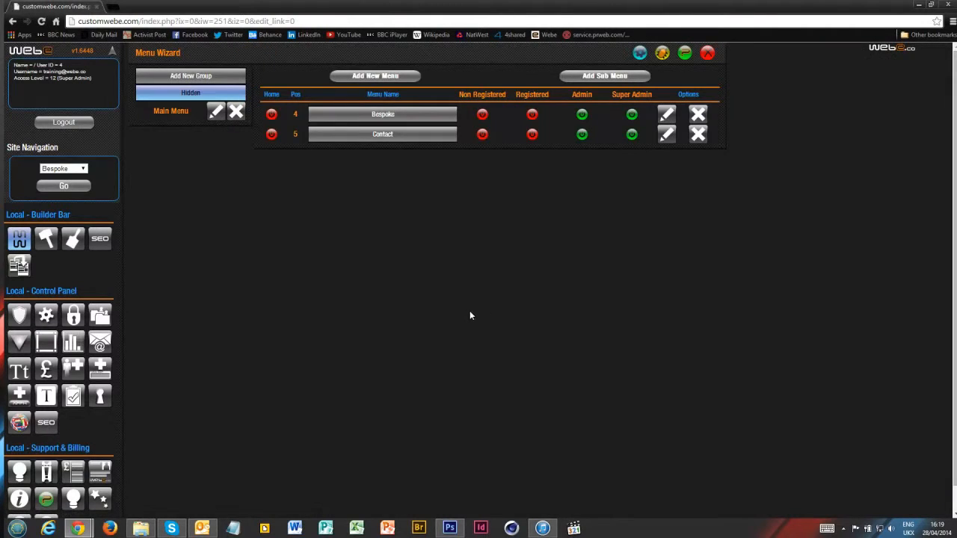
# Step: Assign the hidden Bespoke menu to Main Menu and choose customwebe_main_menu_buttons_normal_07 as its normal graphic
pyautogui.click(666, 114)
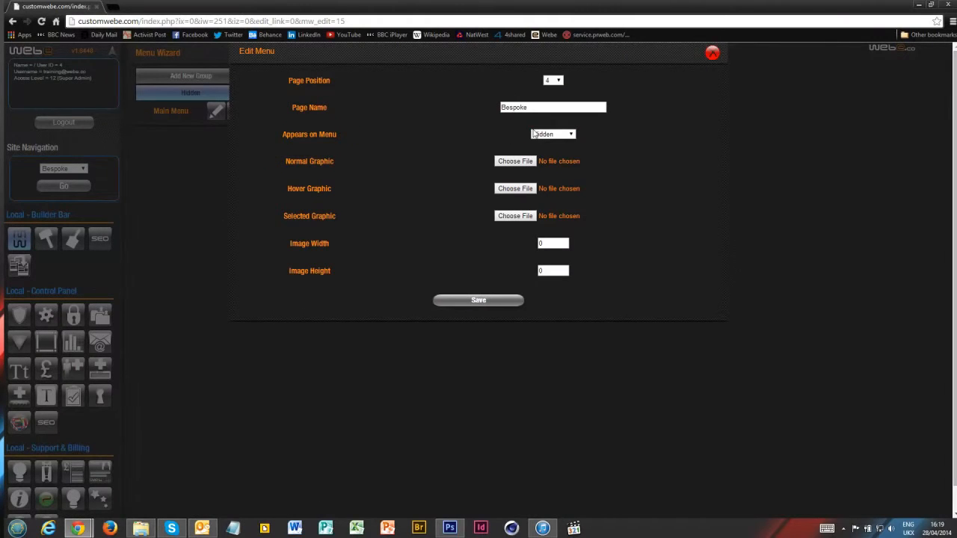
pyautogui.click(545, 136)
pyautogui.click(550, 160)
pyautogui.click(516, 163)
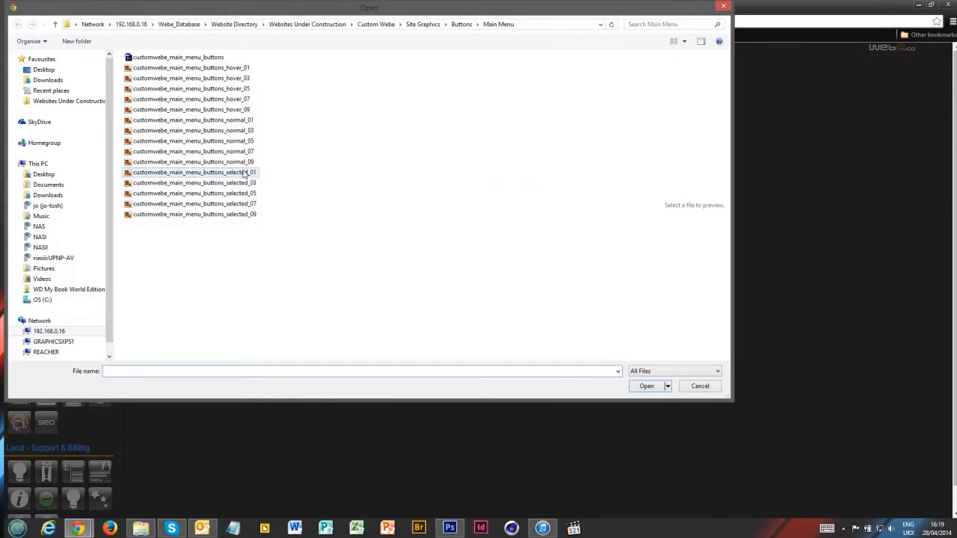
pyautogui.click(229, 100)
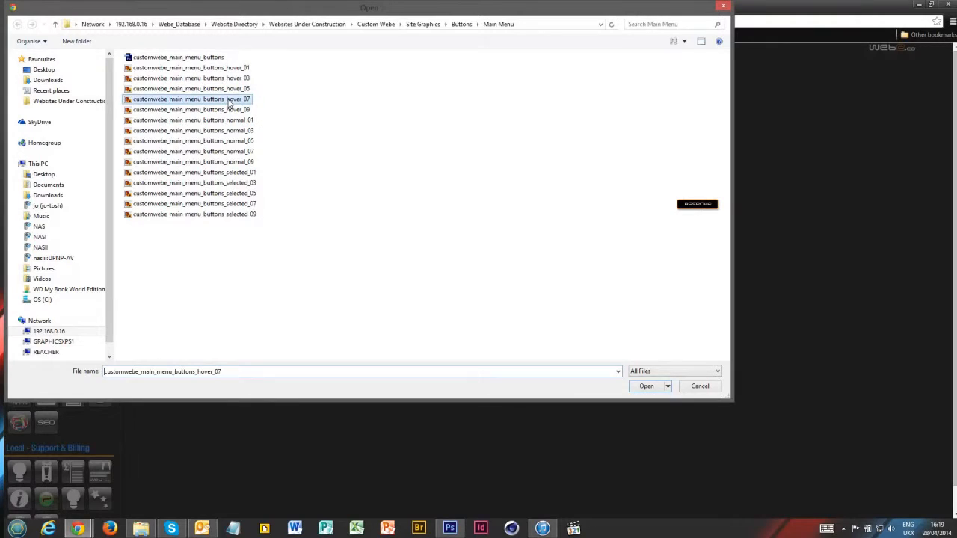
pyautogui.doubleClick(217, 151)
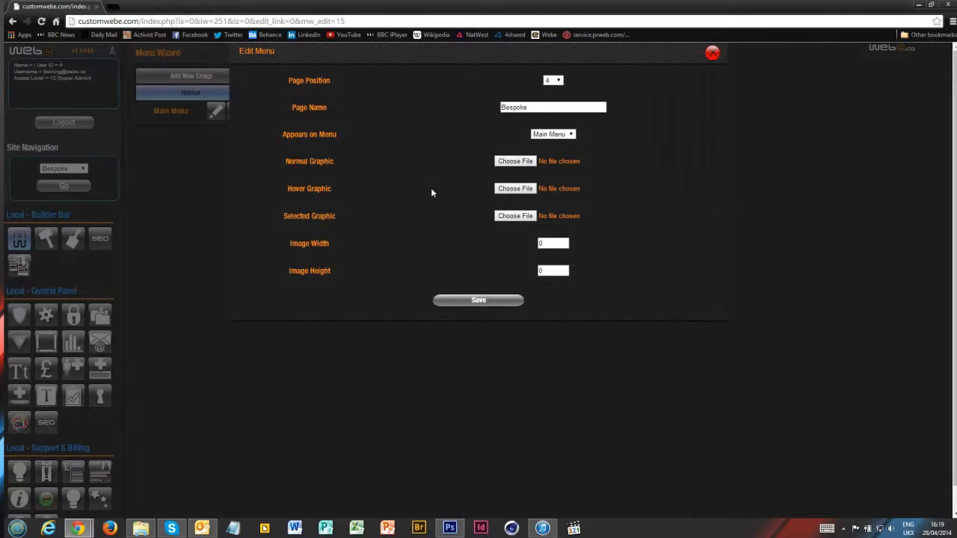
# Step: Choose customwebe_main_menu_buttons_hover_07 as the Bespoke menu's hover graphic and customwebe_main_menu_buttons_selected_07 as its selected graphic
pyautogui.click(508, 189)
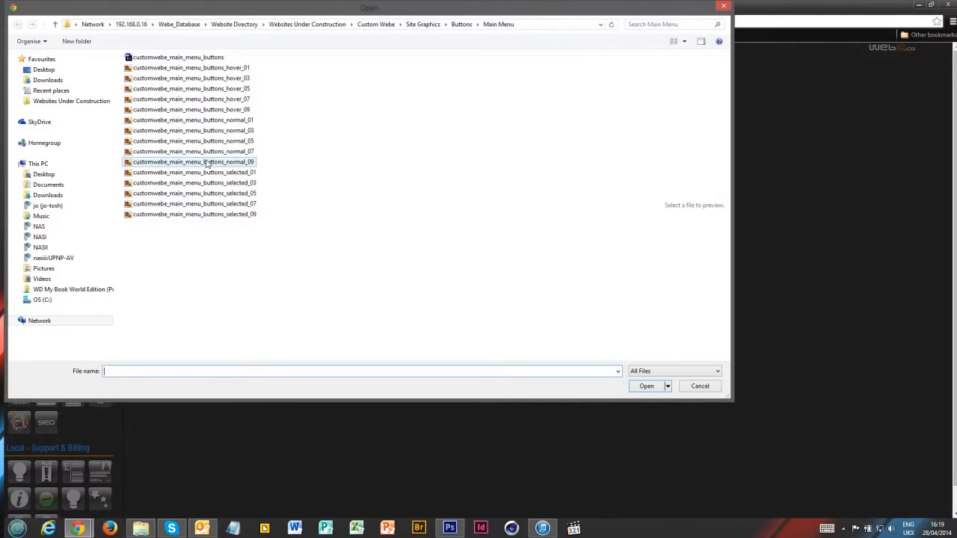
pyautogui.doubleClick(210, 98)
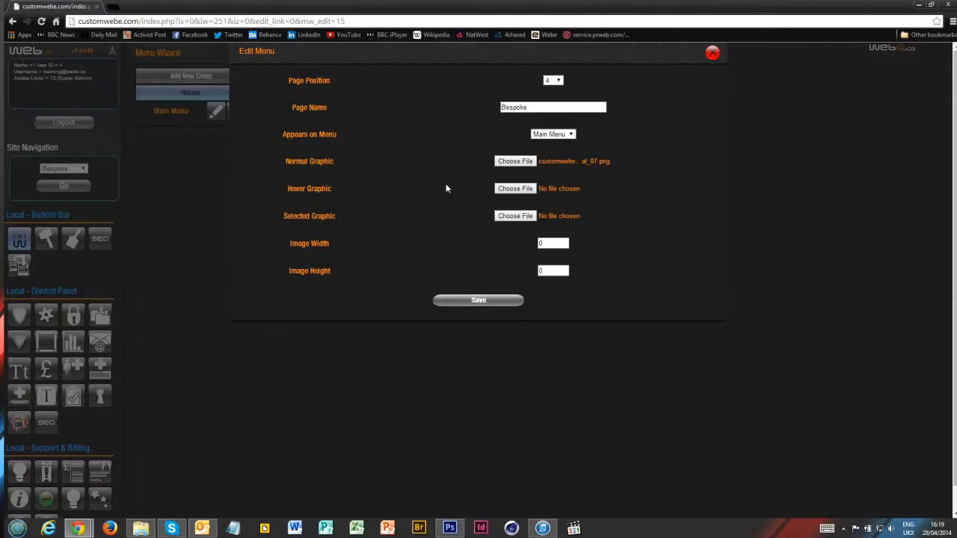
pyautogui.click(501, 217)
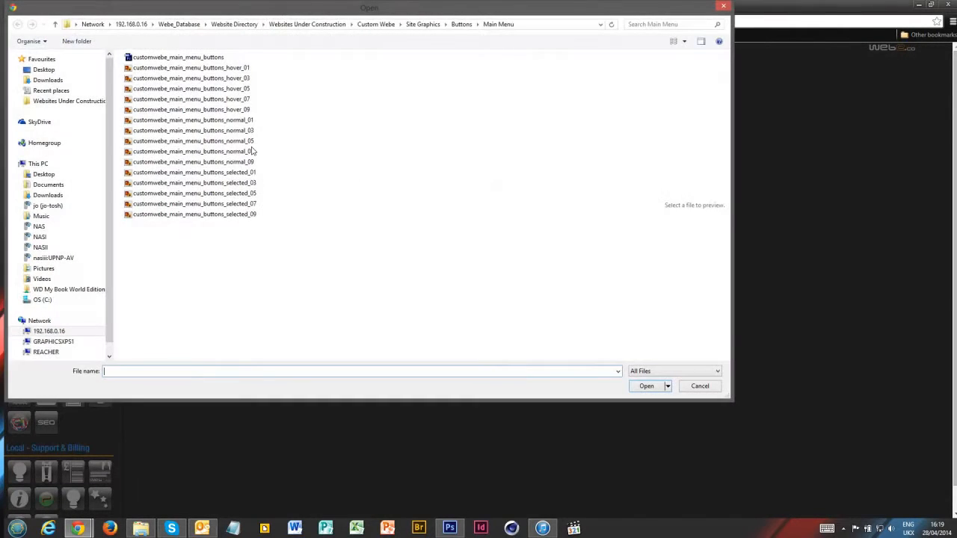
pyautogui.doubleClick(213, 204)
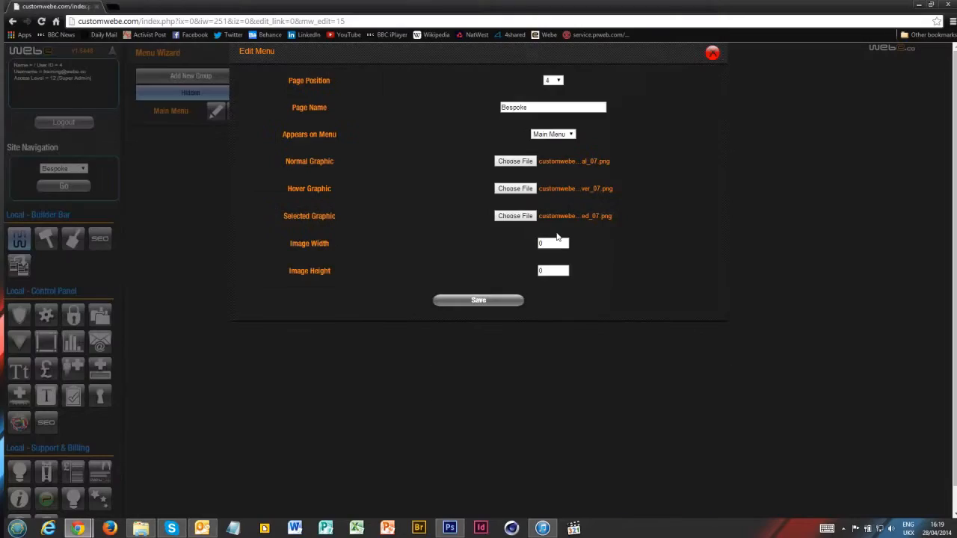
# Step: Set the Bespoke menu's image width to 250 and image height to 50, and save the menu
pyautogui.moveTo(552, 243); pyautogui.dragTo(530, 243)
pyautogui.write('250')
pyautogui.press('Tab')
pyautogui.write('50')
pyautogui.click(487, 300)
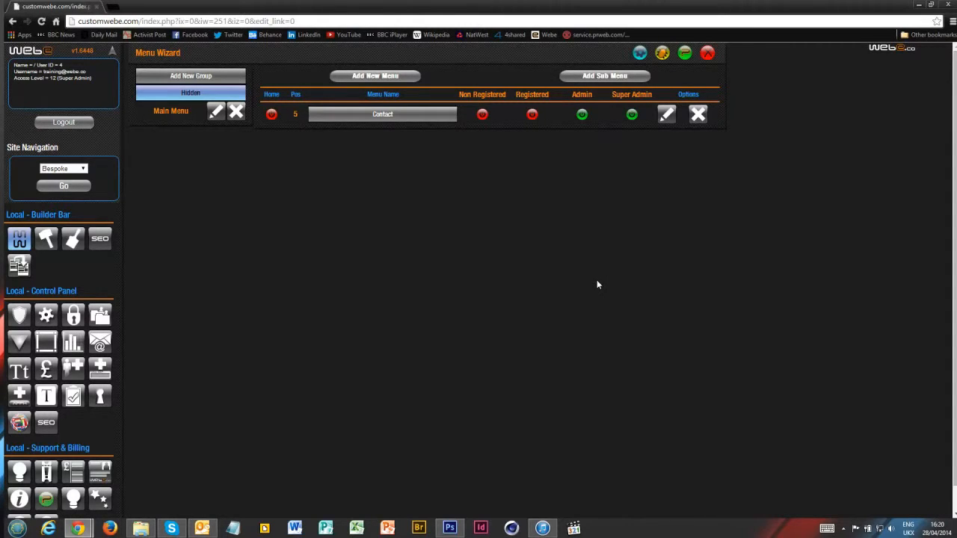
# Step: Assign the hidden Contact menu to Main Menu and choose customwebe_main_menu_buttons_normal_09 as its normal graphic
pyautogui.click(666, 113)
pyautogui.click(546, 135)
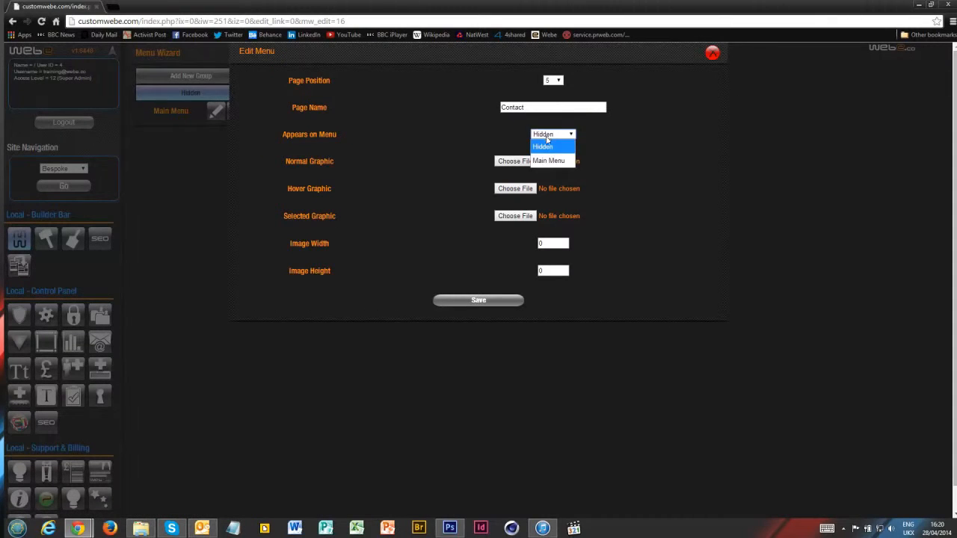
pyautogui.click(547, 160)
pyautogui.click(520, 161)
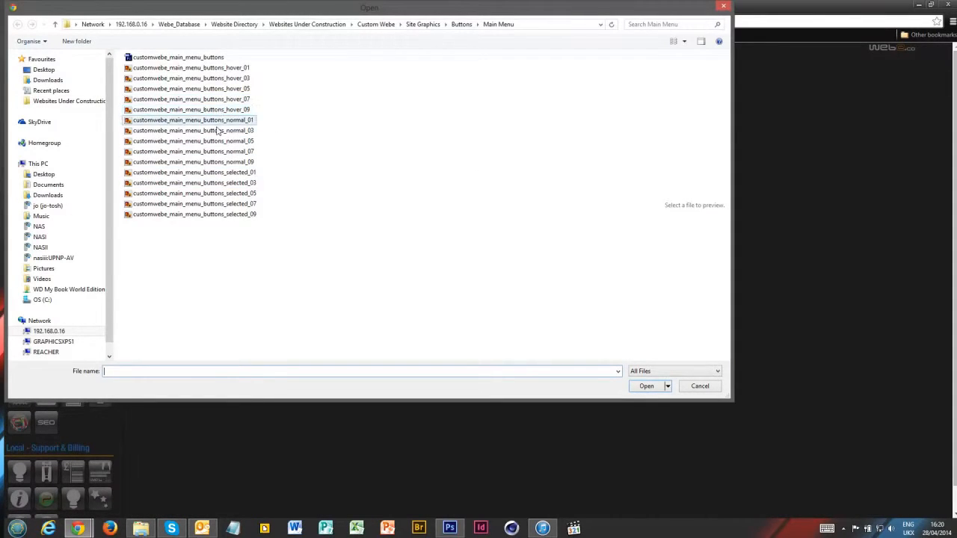
pyautogui.doubleClick(217, 163)
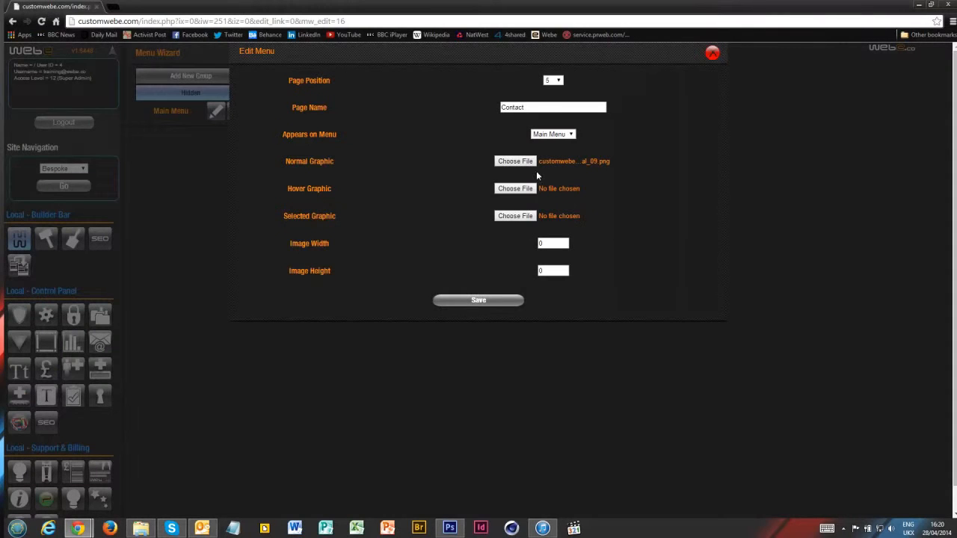
# Step: Choose customwebe_main_menu_buttons_hover_09 as the Contact menu's hover graphic and customwebe_main_menu_buttons_selected_09 as its selected graphic
pyautogui.click(530, 192)
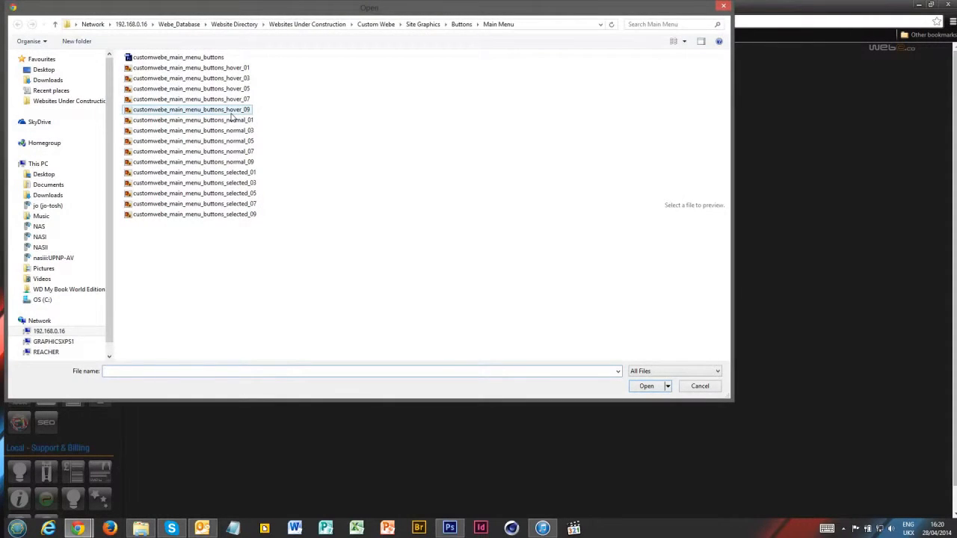
pyautogui.doubleClick(224, 111)
pyautogui.click(516, 216)
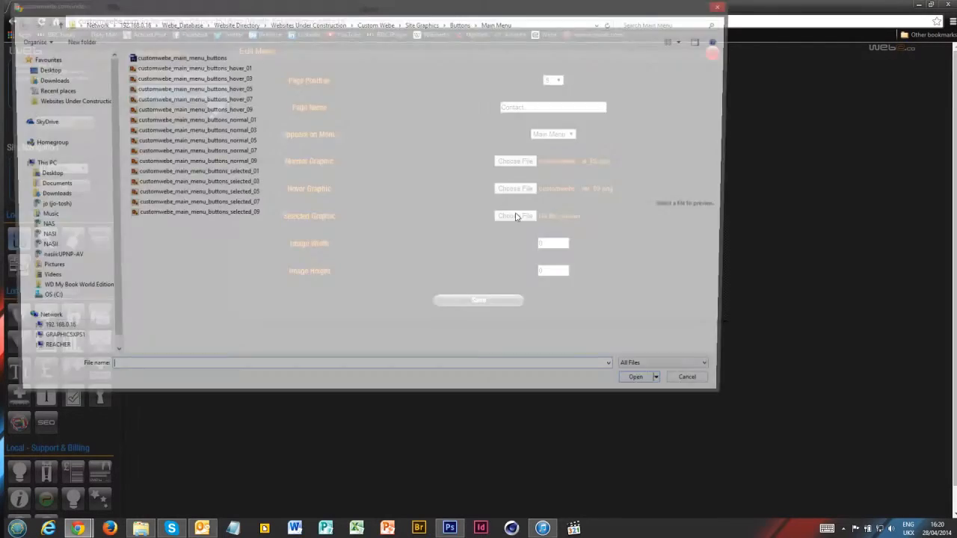
pyautogui.doubleClick(255, 214)
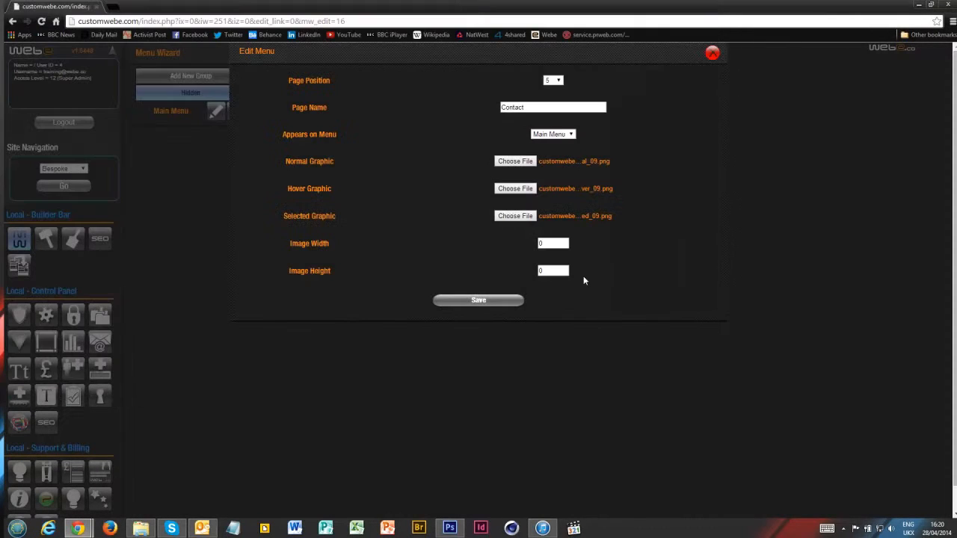
# Step: Set the Contact menu's image width to 250 and image height to 50, and save the menu
pyautogui.doubleClick(551, 243)
pyautogui.write('250')
pyautogui.press('Tab')
pyautogui.write('50')
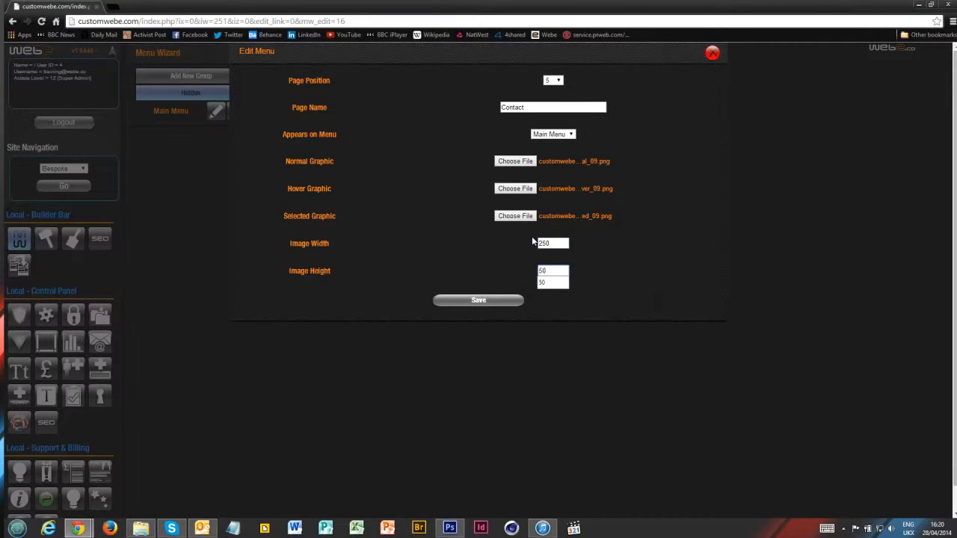
pyautogui.click(479, 300)
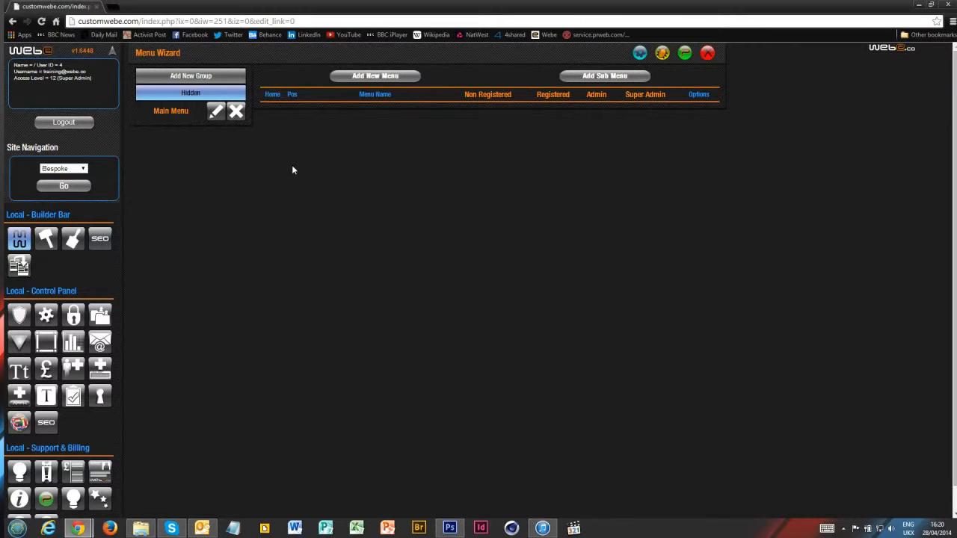
# Step: Review the menus listed in the Main Menu group and the Home menu's graphics and image size, and close its settings
pyautogui.click(215, 111)
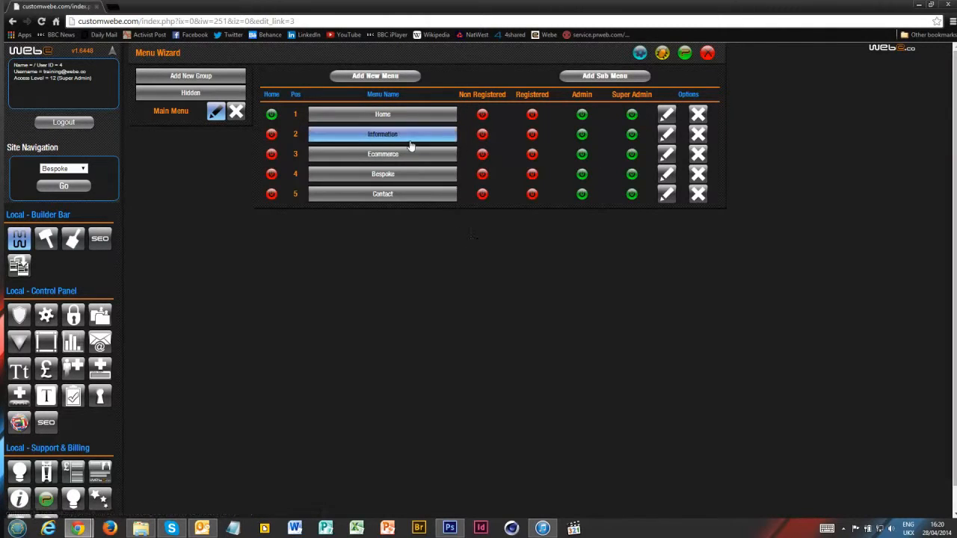
pyautogui.click(665, 115)
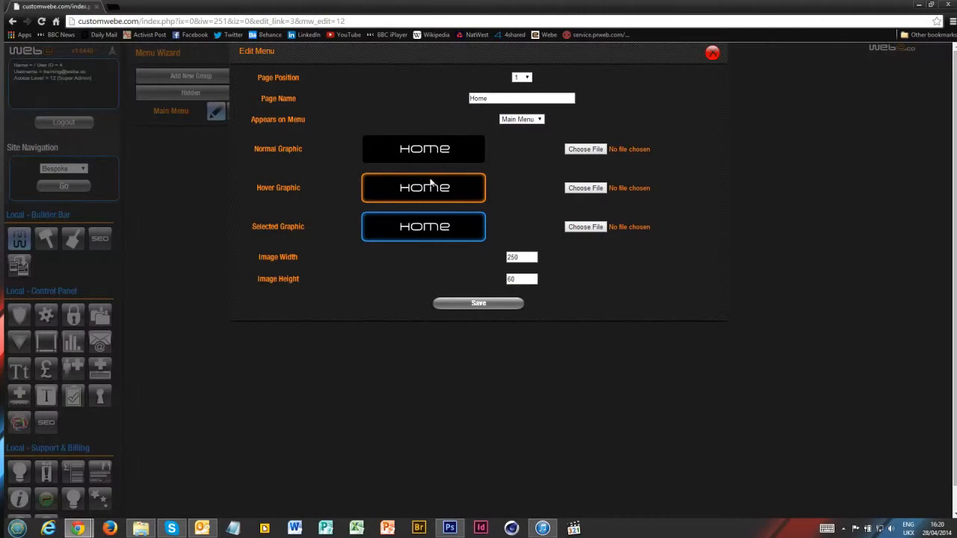
pyautogui.click(712, 55)
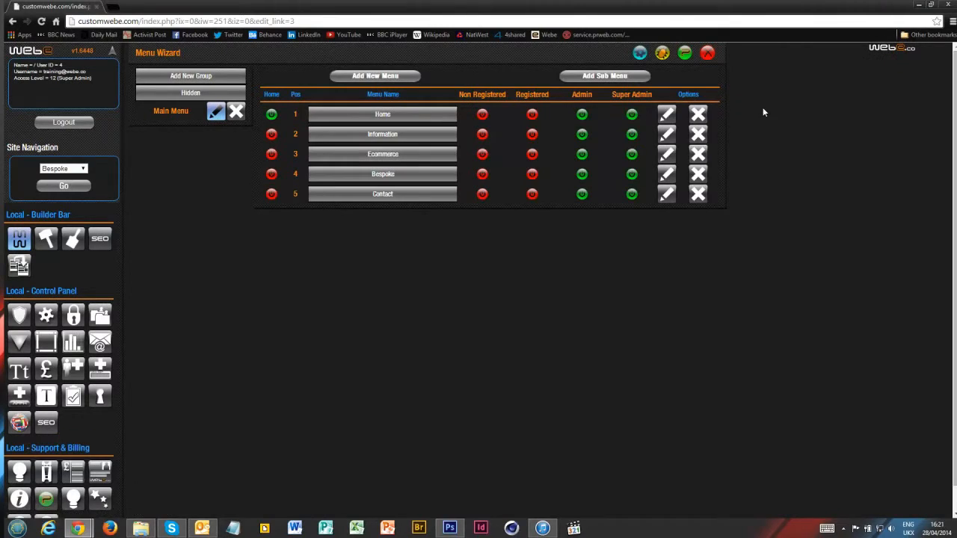
# Step: Go to the Home page, leave the Menu Wizard, and open the global page graphics configuration for editing
pyautogui.click(345, 121)
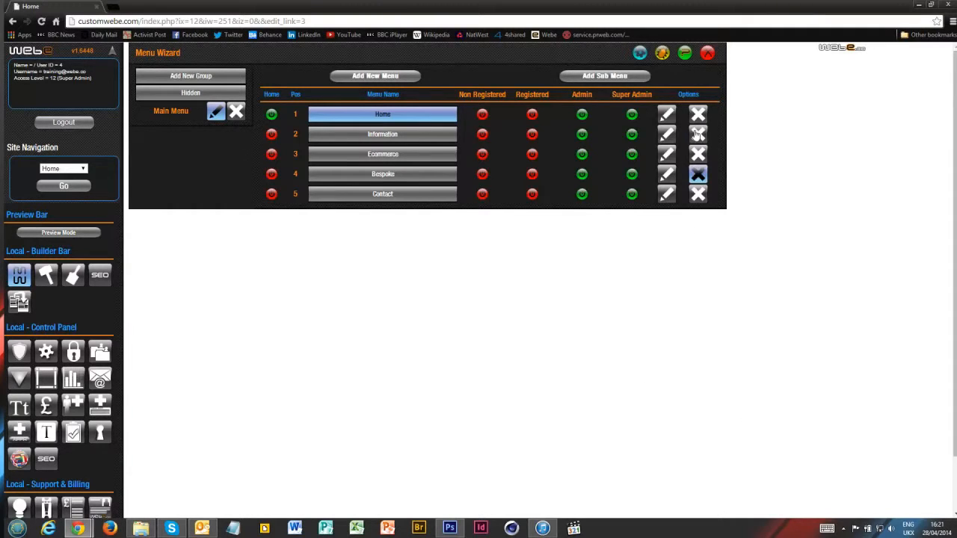
pyautogui.click(709, 54)
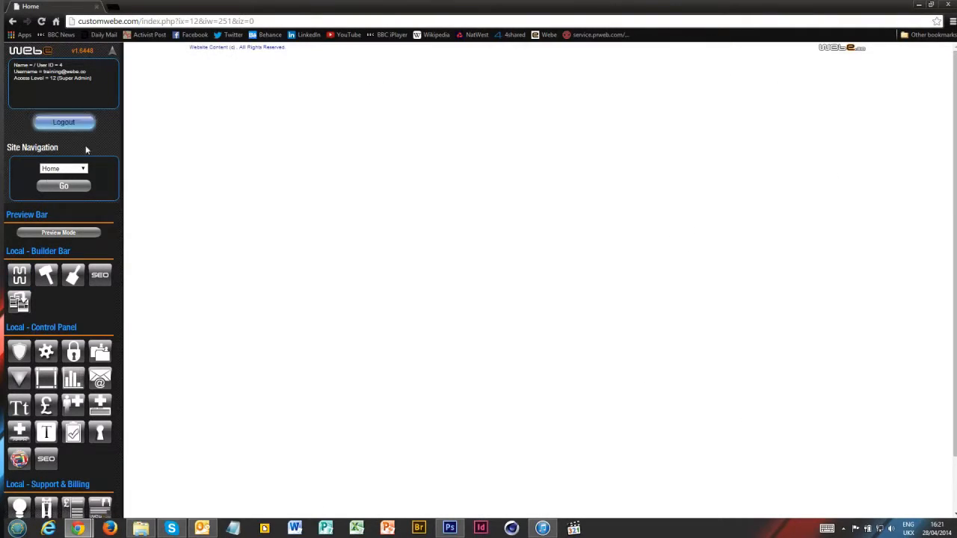
pyautogui.click(67, 278)
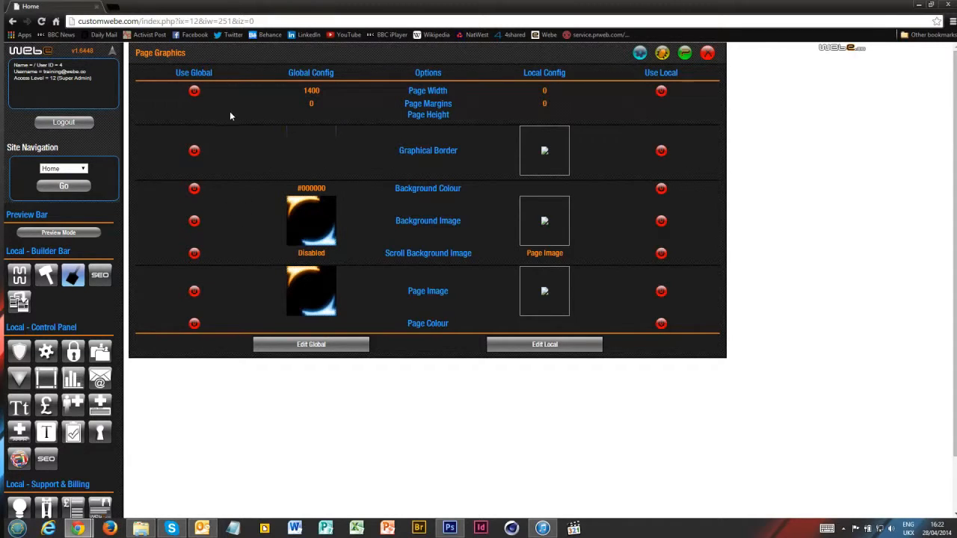
pyautogui.click(307, 345)
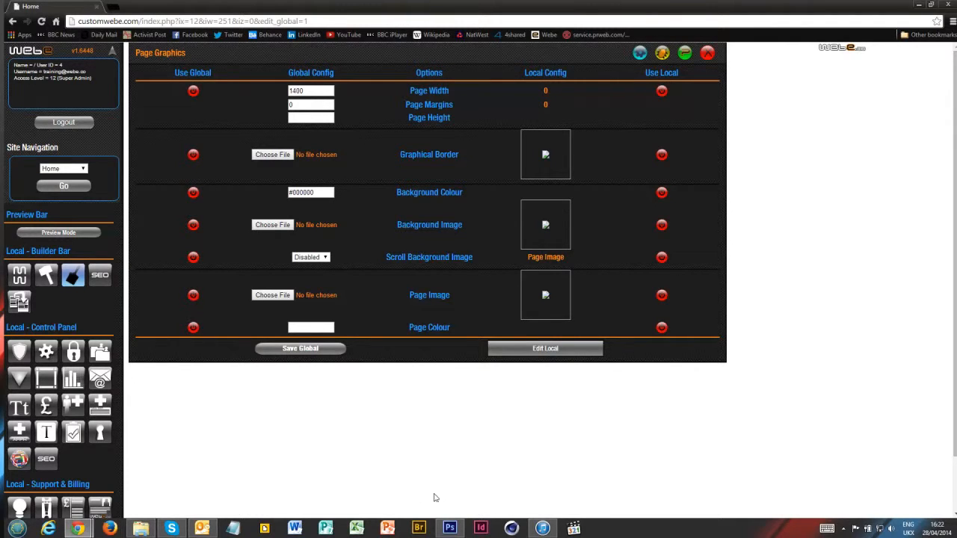
# Step: Check the homepage proof's document dimensions in Photoshop and return to the Page Graphics settings in Chrome
pyautogui.click(456, 529)
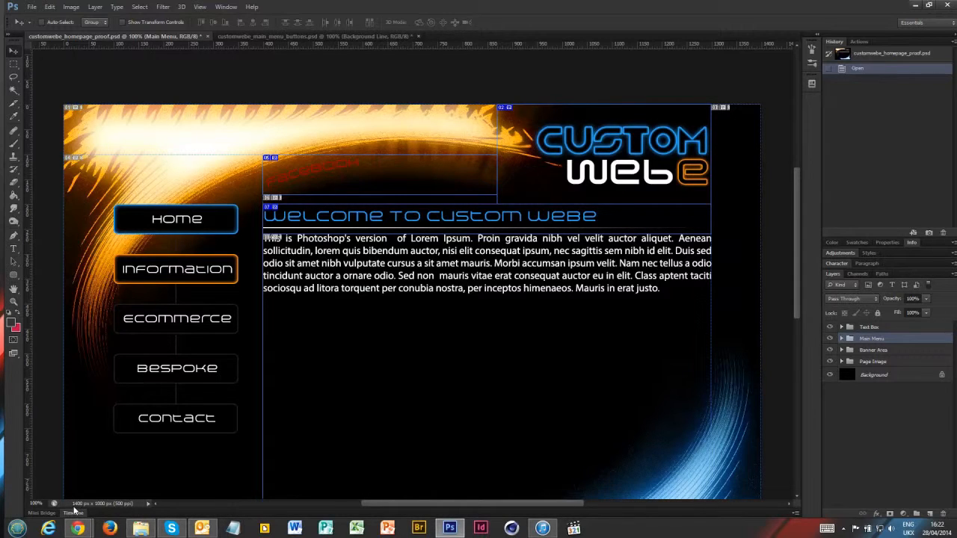
pyautogui.moveTo(81, 528)
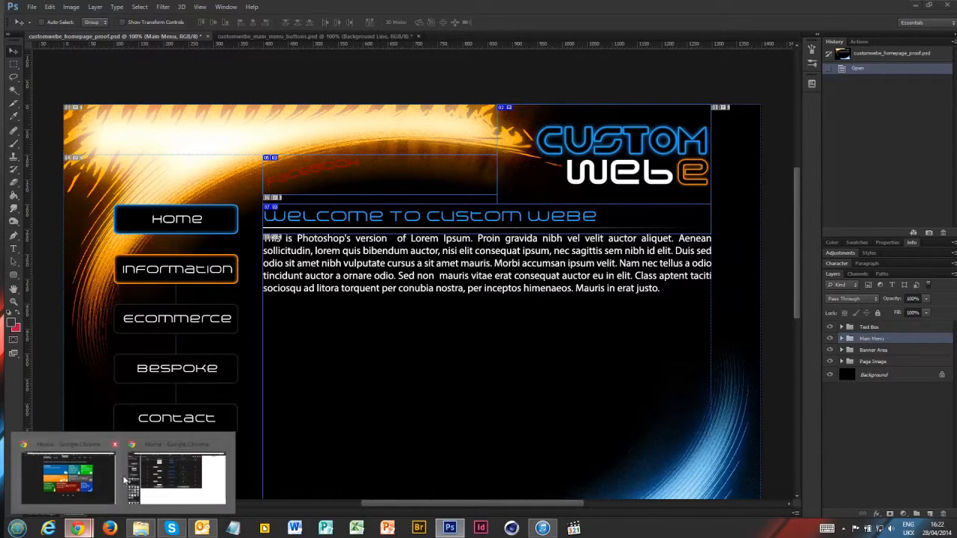
pyautogui.click(174, 468)
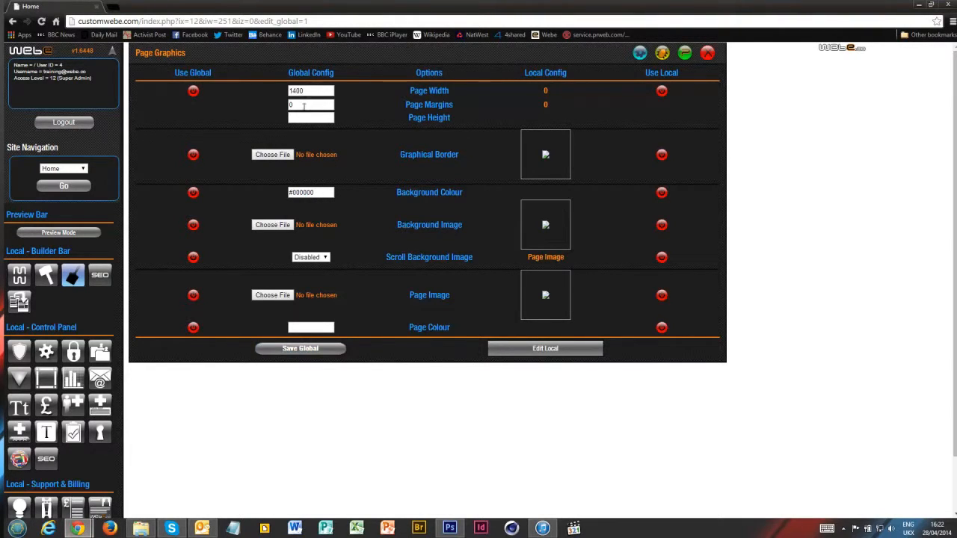
# Step: Save the global page graphics, turn on the global page width, background colour and page image, and close the Page Graphics settings
pyautogui.click(291, 350)
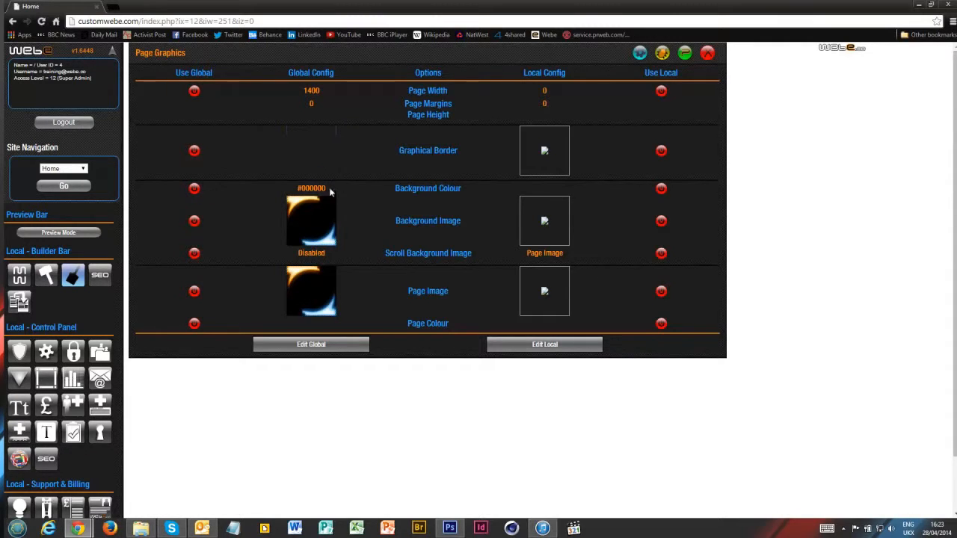
pyautogui.click(195, 93)
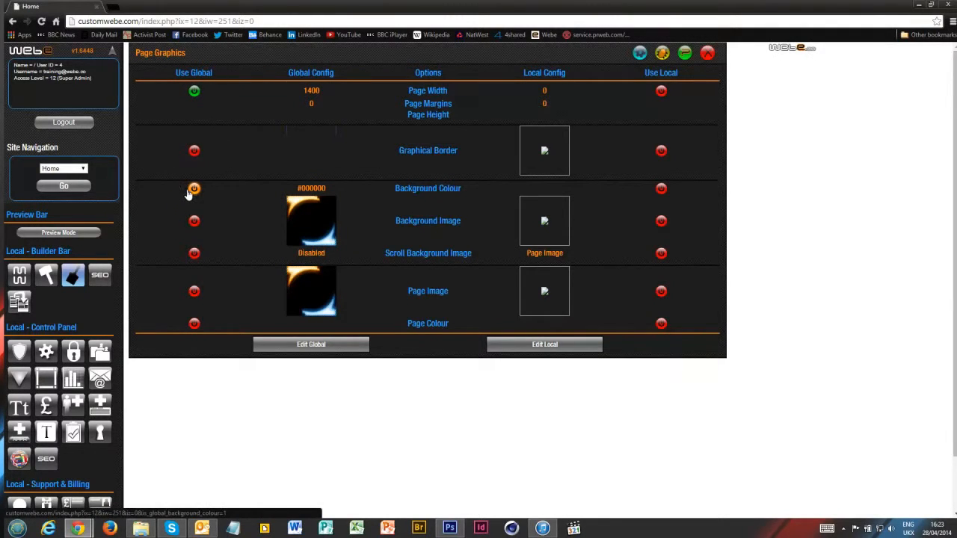
pyautogui.click(193, 189)
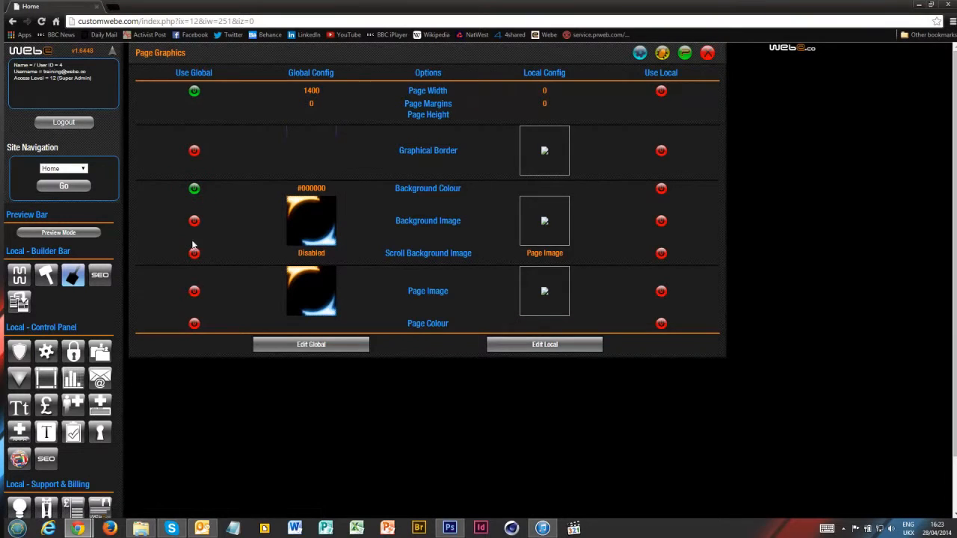
pyautogui.click(194, 292)
pyautogui.click(708, 54)
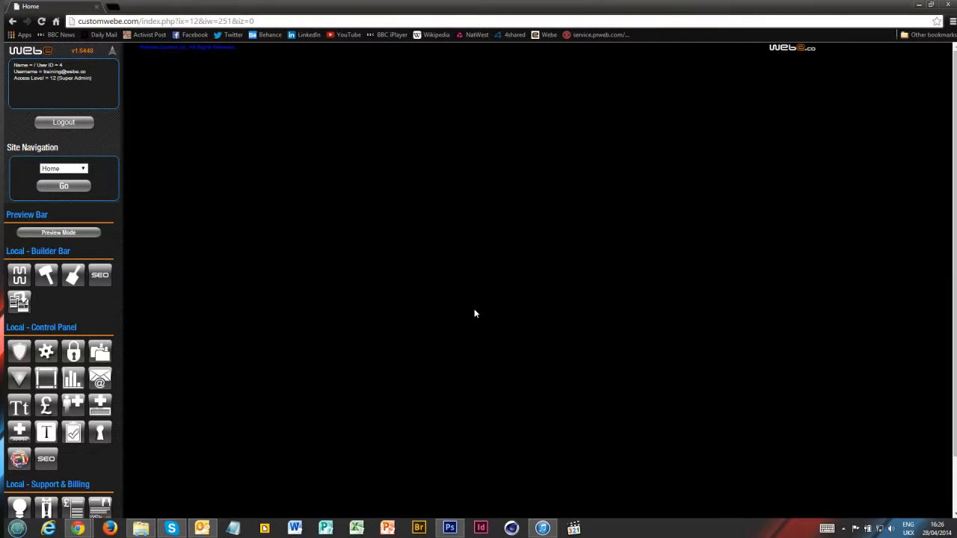
# Step: Open Area 1 in the Page Builder, and expand the Info read-out for the homepage proof in Photoshop
pyautogui.click(53, 281)
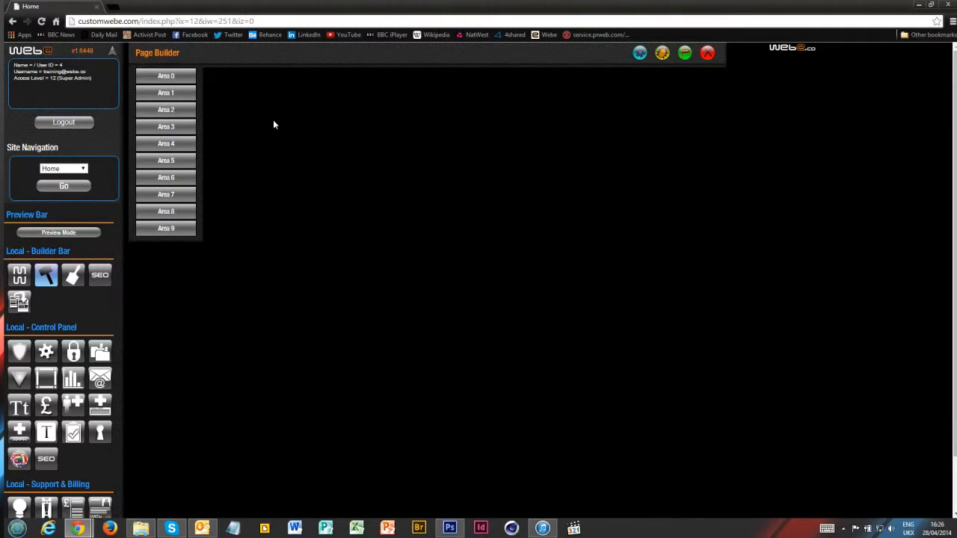
pyautogui.click(169, 92)
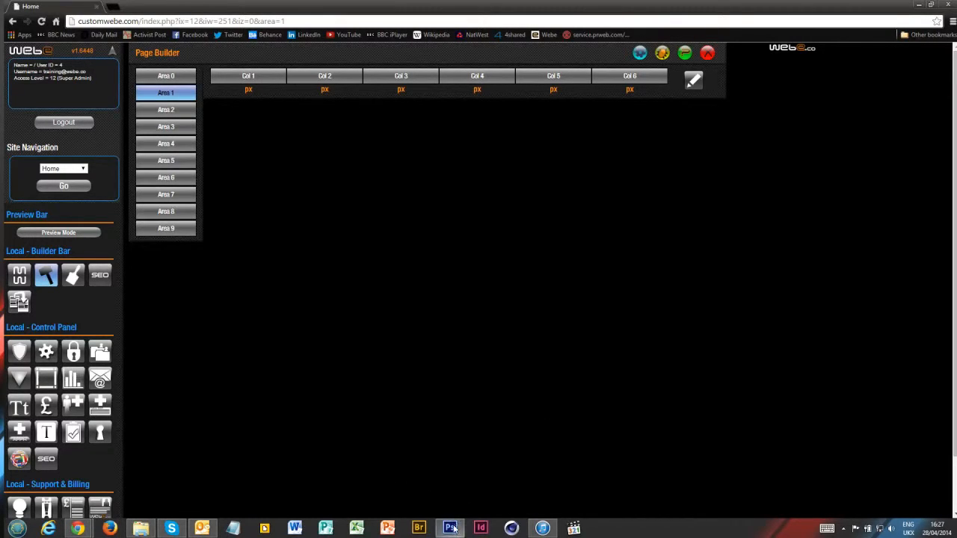
pyautogui.moveTo(454, 529)
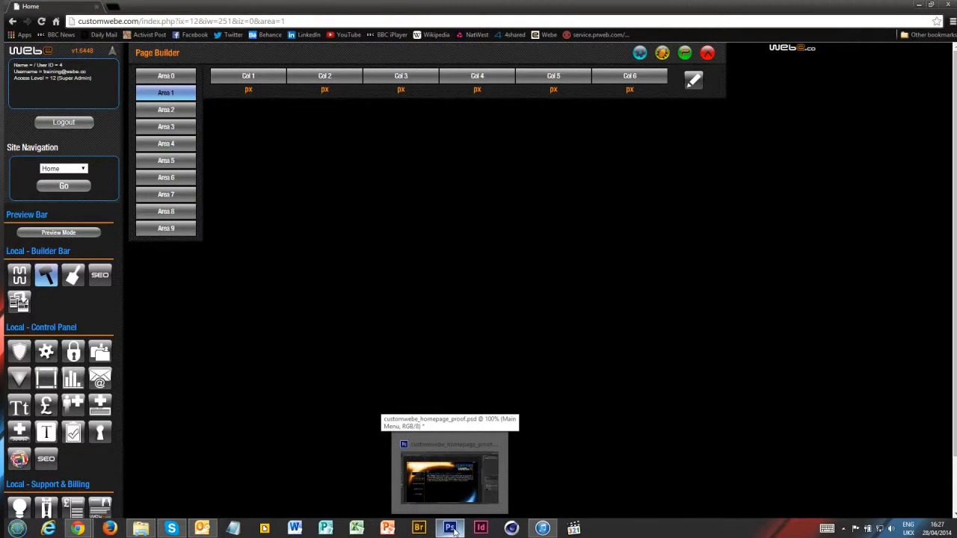
pyautogui.click(454, 529)
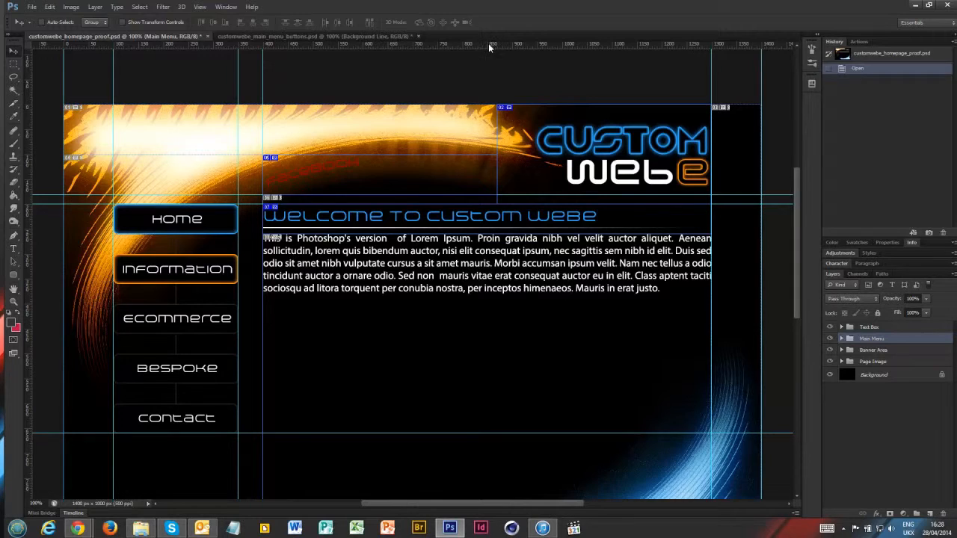
pyautogui.click(913, 244)
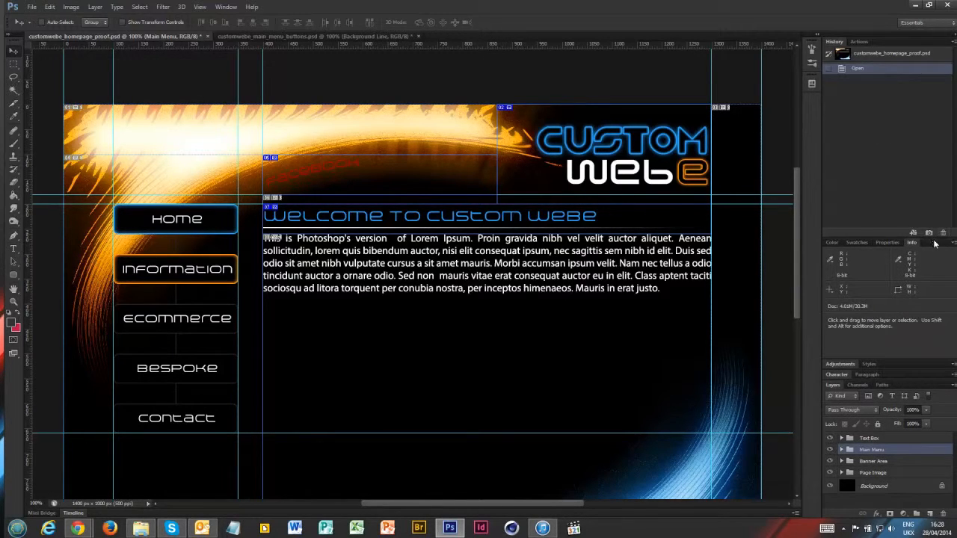
pyautogui.moveTo(934, 238); pyautogui.dragTo(935, 120)
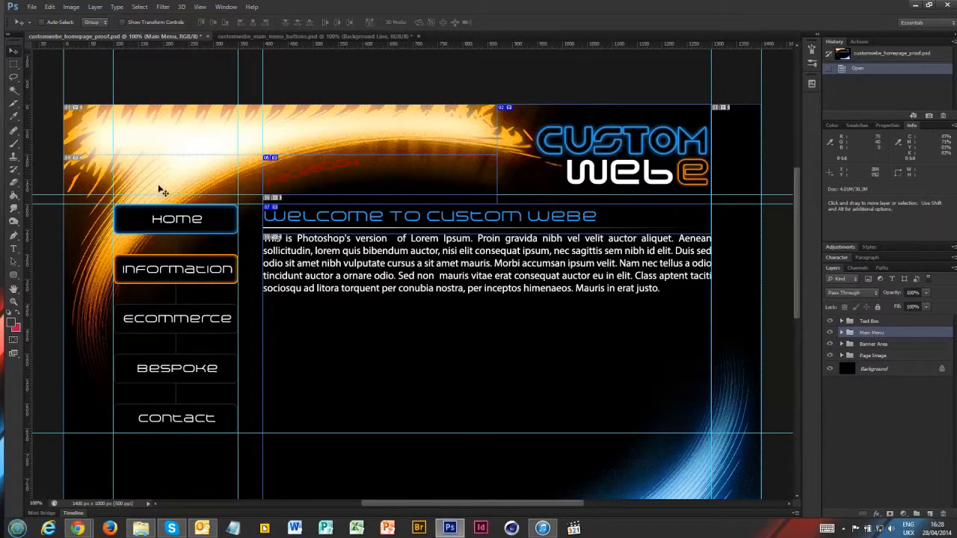
pyautogui.click(13, 116)
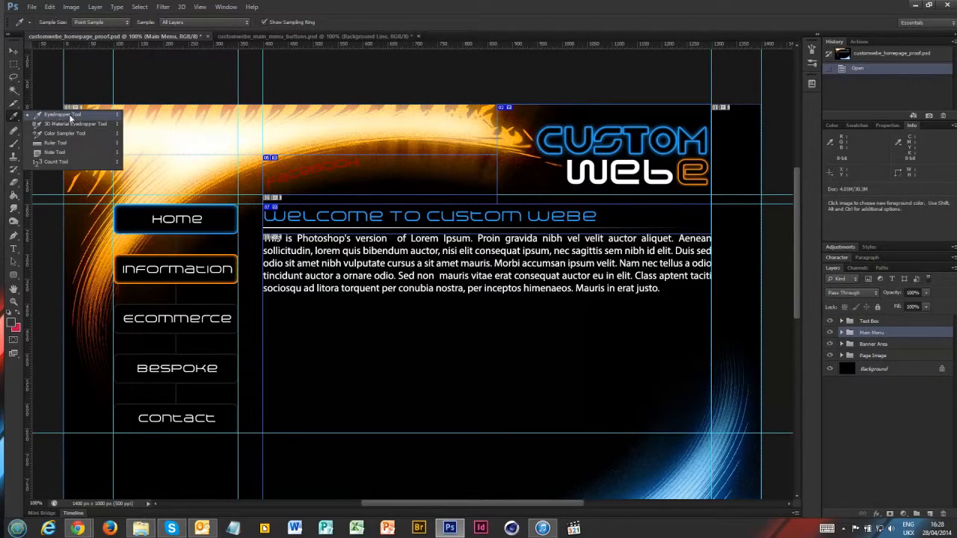
pyautogui.click(68, 149)
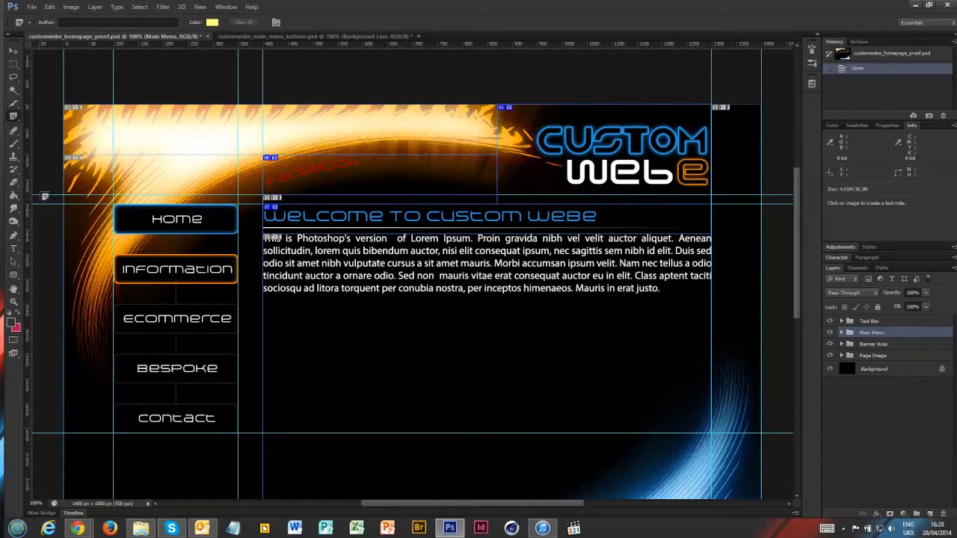
pyautogui.click(14, 52)
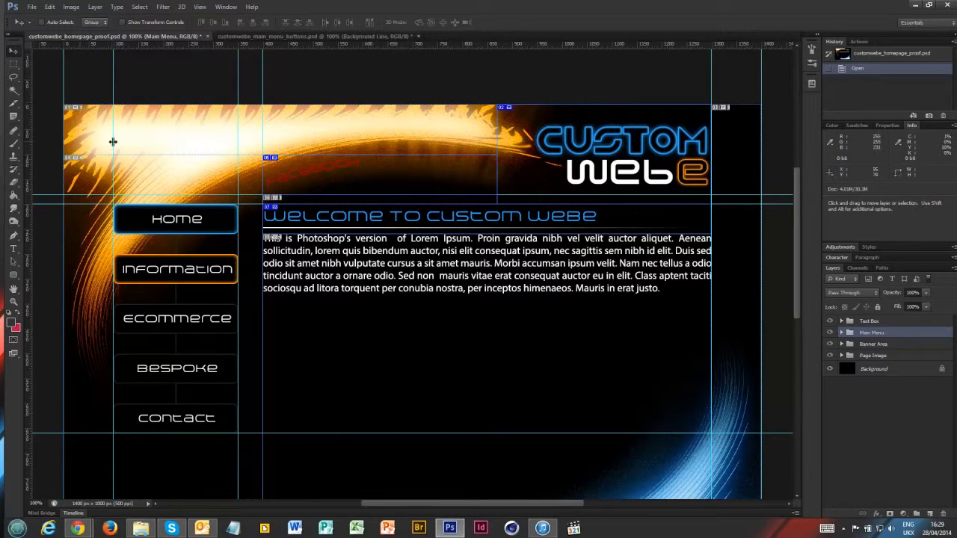
# Step: Measure from the proof's left edge to the content guide with the Ruler tool, and enter 400 px as Area 1's Col 1 width in Chrome
pyautogui.click(12, 118)
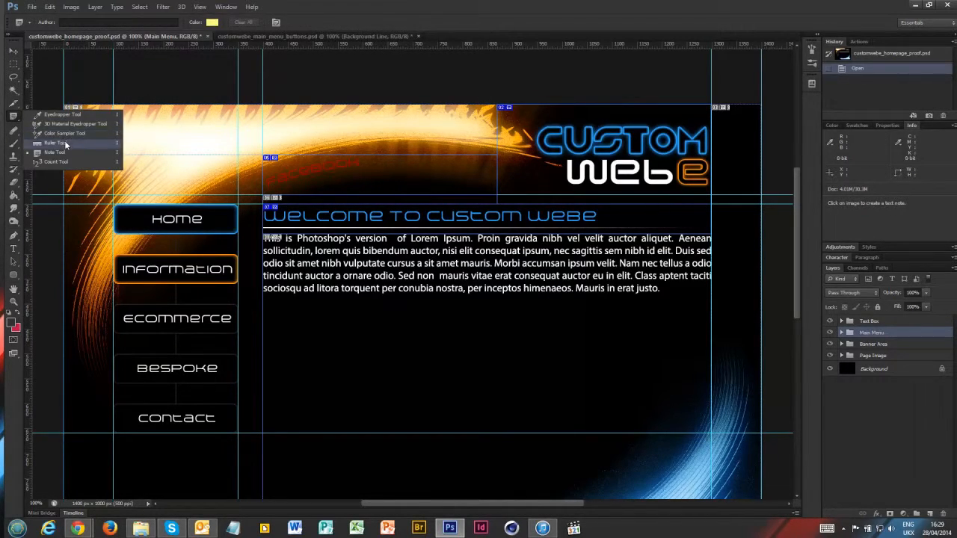
pyautogui.click(65, 144)
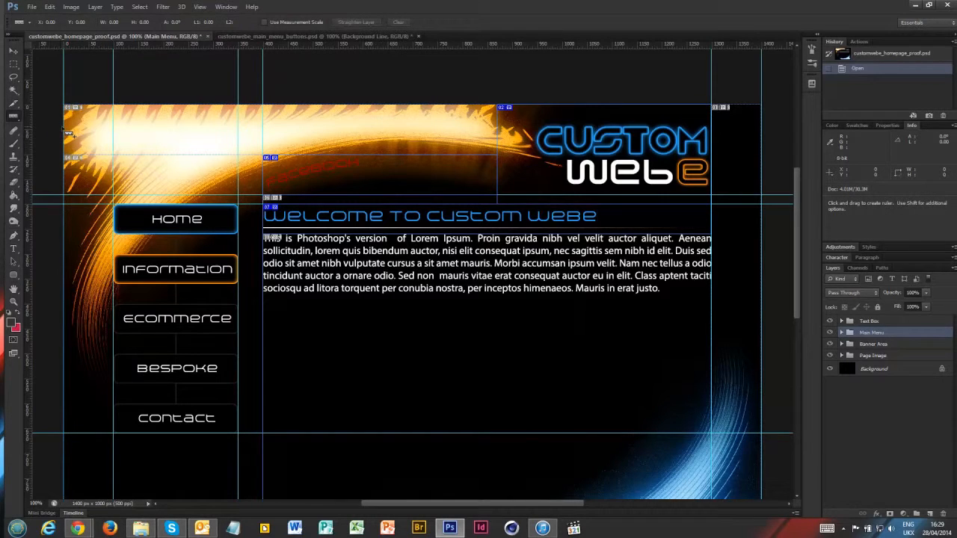
pyautogui.press('shift')
pyautogui.moveTo(69, 134); pyautogui.dragTo(261, 157)
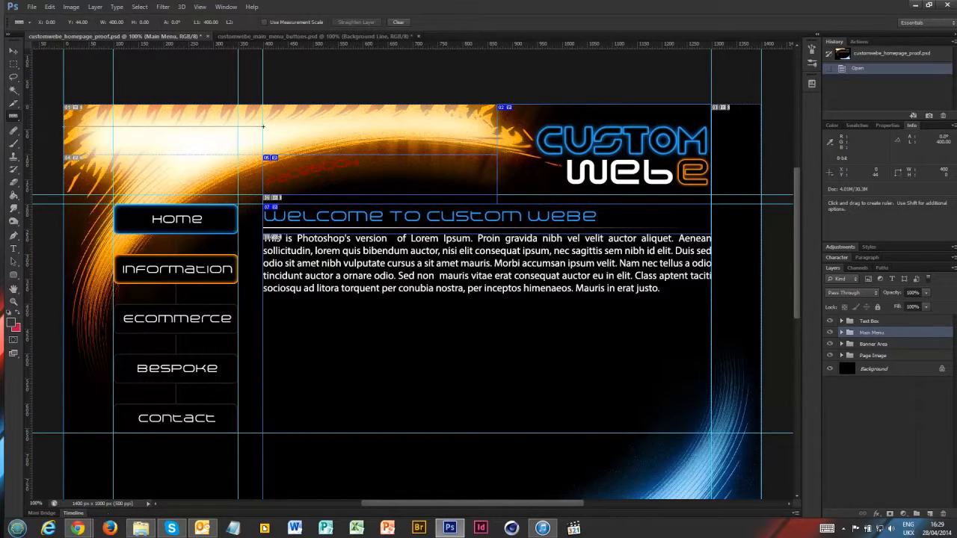
pyautogui.moveTo(77, 528)
pyautogui.click(148, 486)
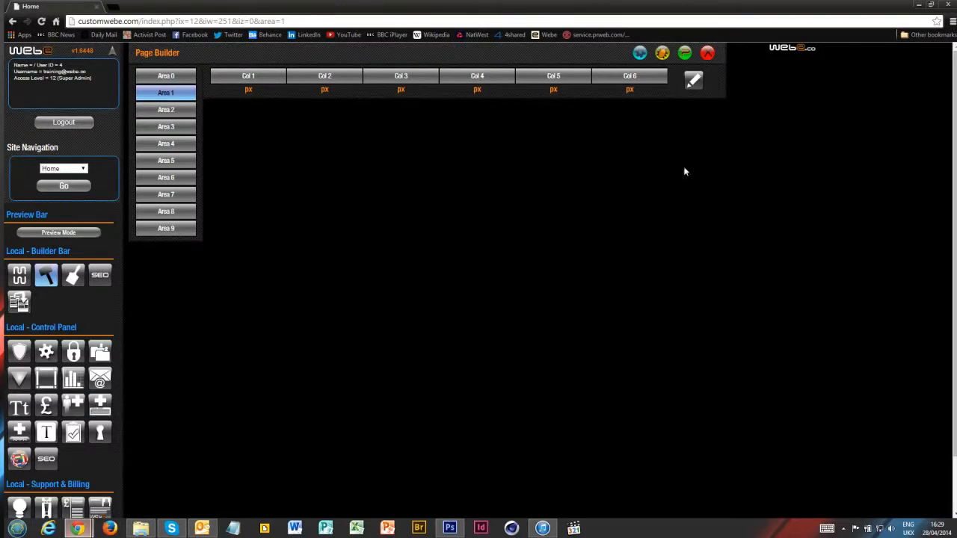
pyautogui.click(693, 86)
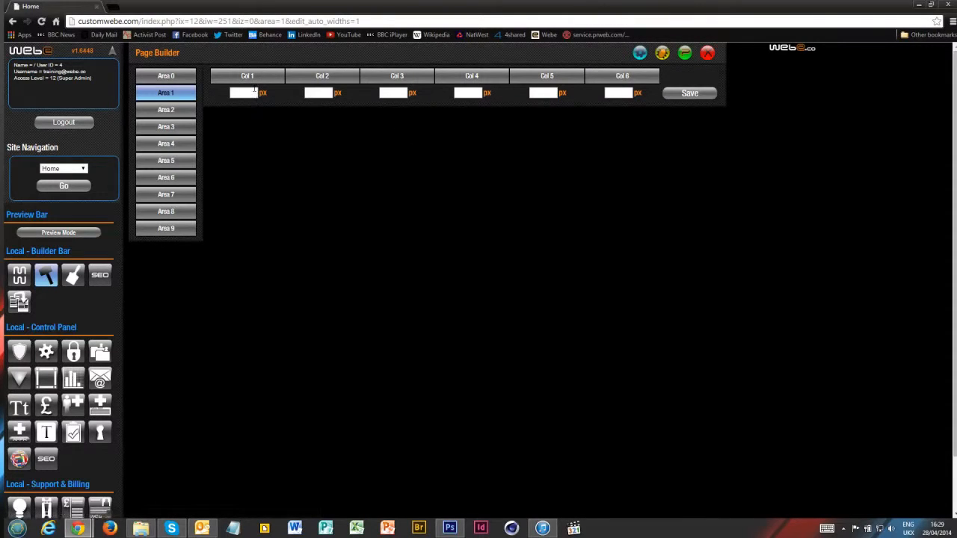
pyautogui.write('400')
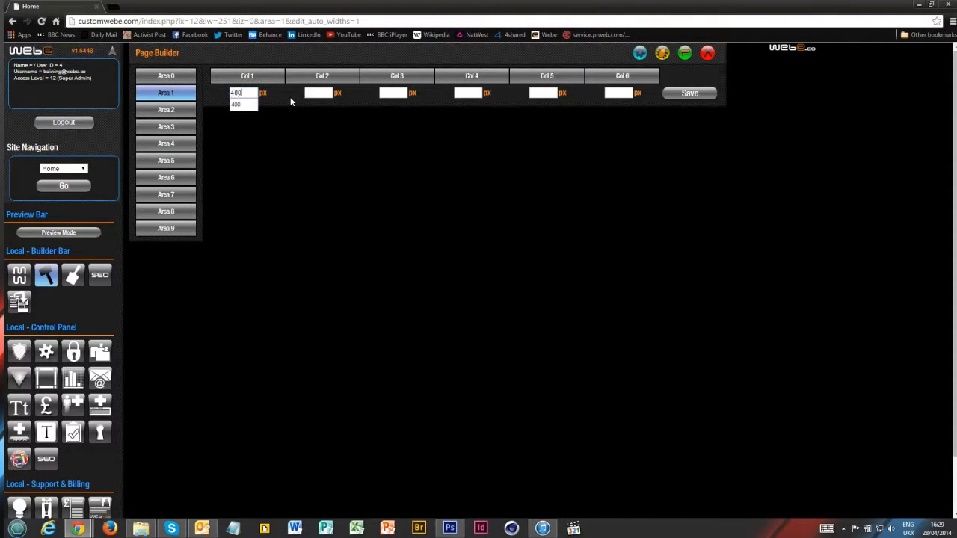
# Step: Measure from the content guide to the start of the logo slice in Photoshop, and enter 470 px as the Col 2 width in Chrome
pyautogui.moveTo(451, 529)
pyautogui.click(451, 528)
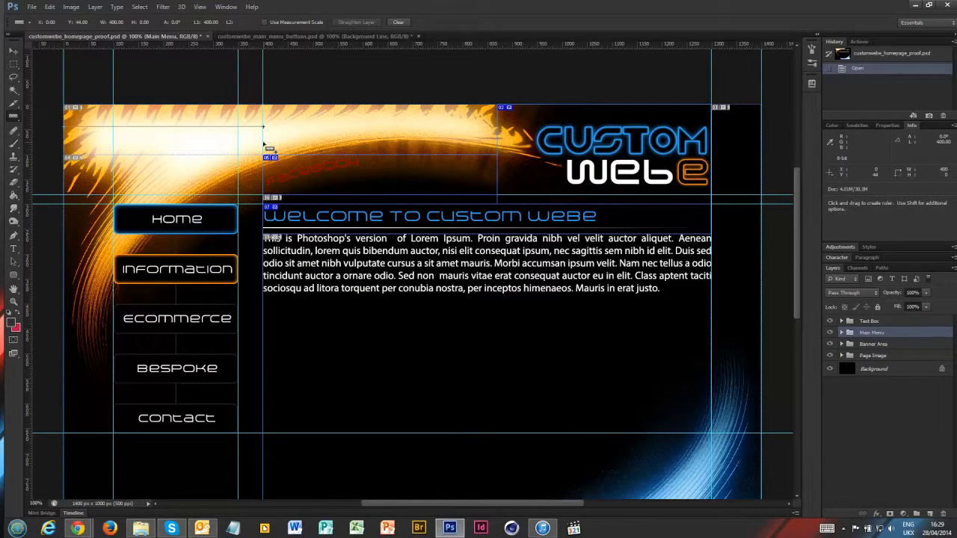
pyautogui.press('shift')
pyautogui.moveTo(265, 144); pyautogui.dragTo(326, 142)
pyautogui.moveTo(486, 168); pyautogui.dragTo(498, 169)
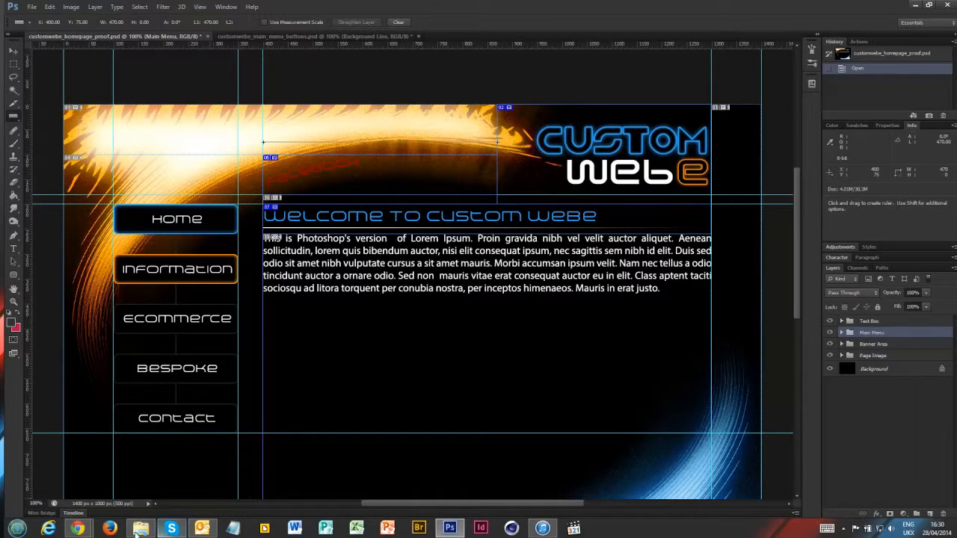
pyautogui.moveTo(78, 528)
pyautogui.click(150, 467)
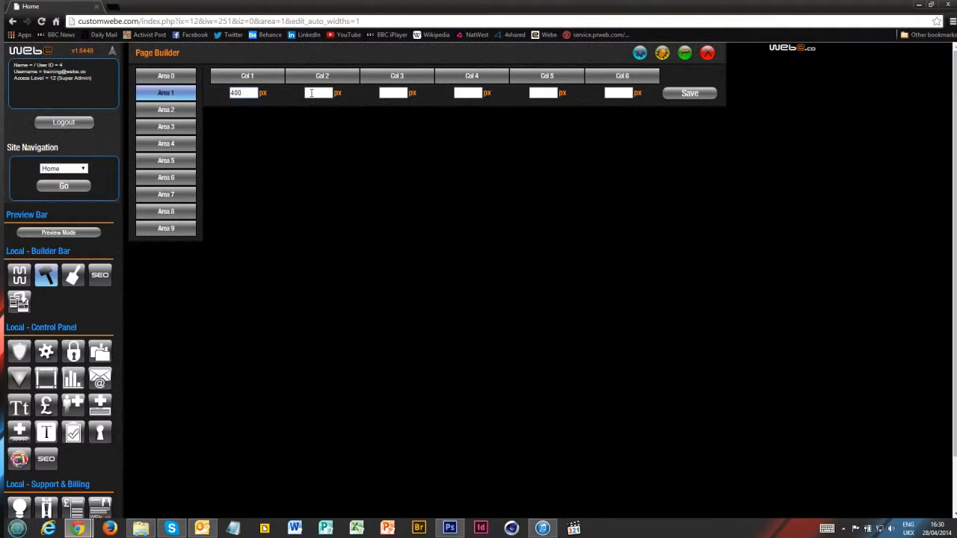
pyautogui.write('470')
pyautogui.click(310, 219)
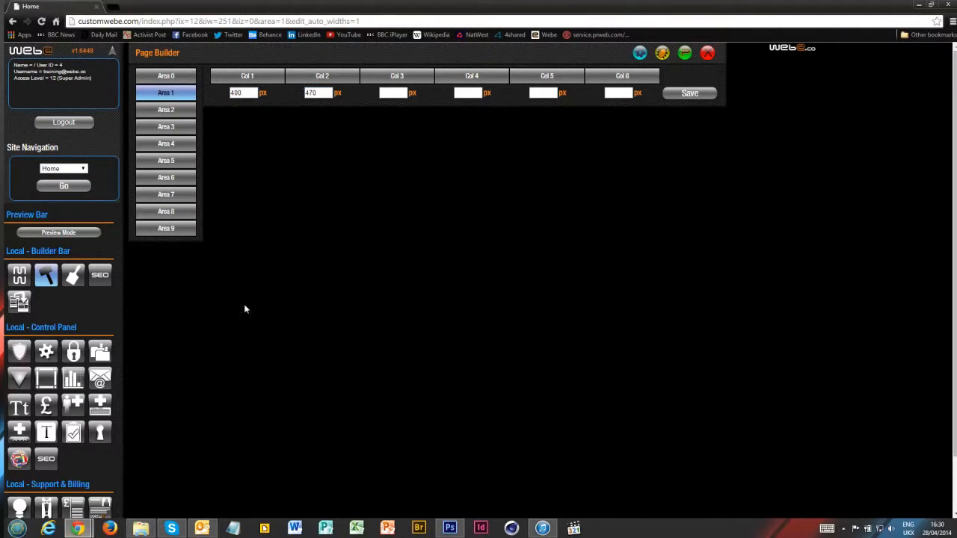
# Step: Measure the width of the logo slice in the Photoshop proof, and enter 430 px as the Col 3 width in Chrome
pyautogui.click(449, 529)
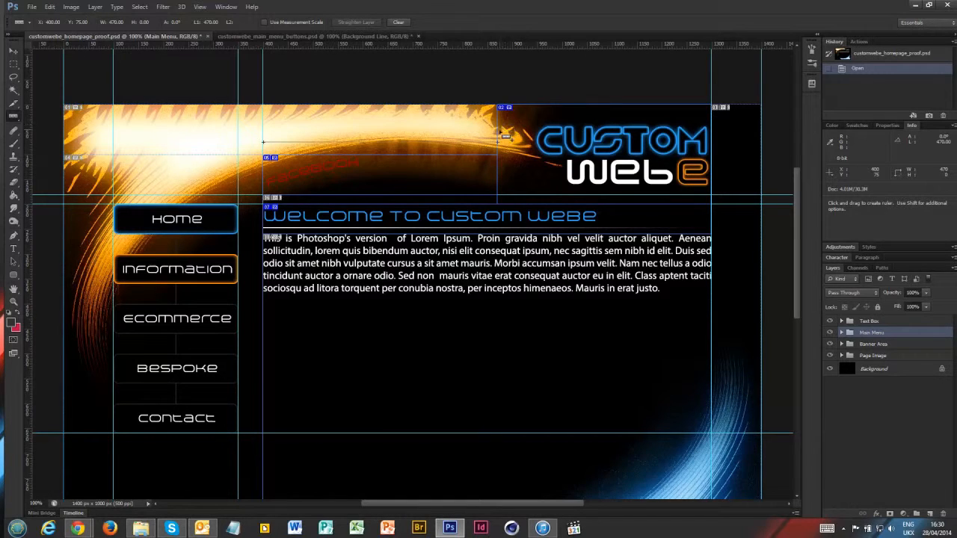
pyautogui.moveTo(497, 122)
pyautogui.mouseDown()
pyautogui.moveTo(696, 123)
pyautogui.moveTo(716, 159)
pyautogui.mouseUp()
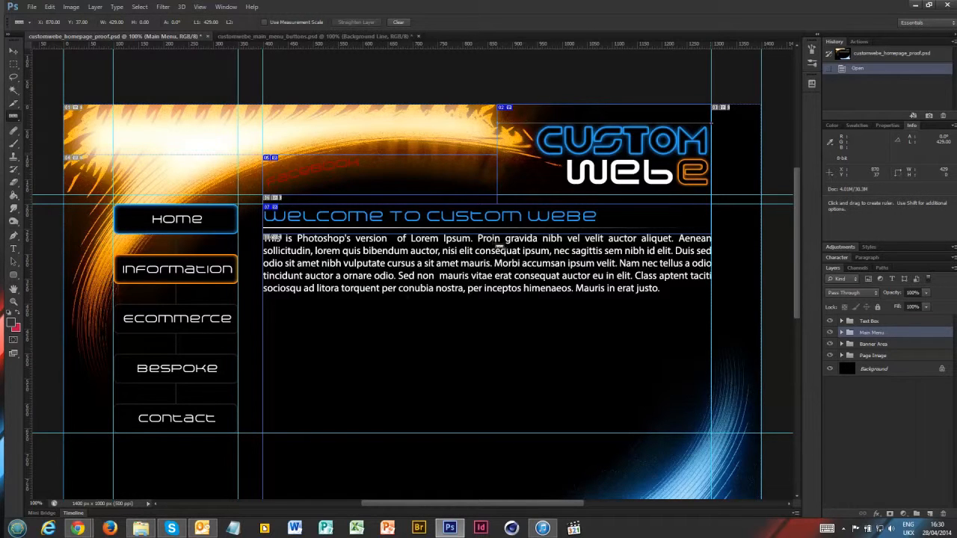
pyautogui.moveTo(78, 529)
pyautogui.click(158, 468)
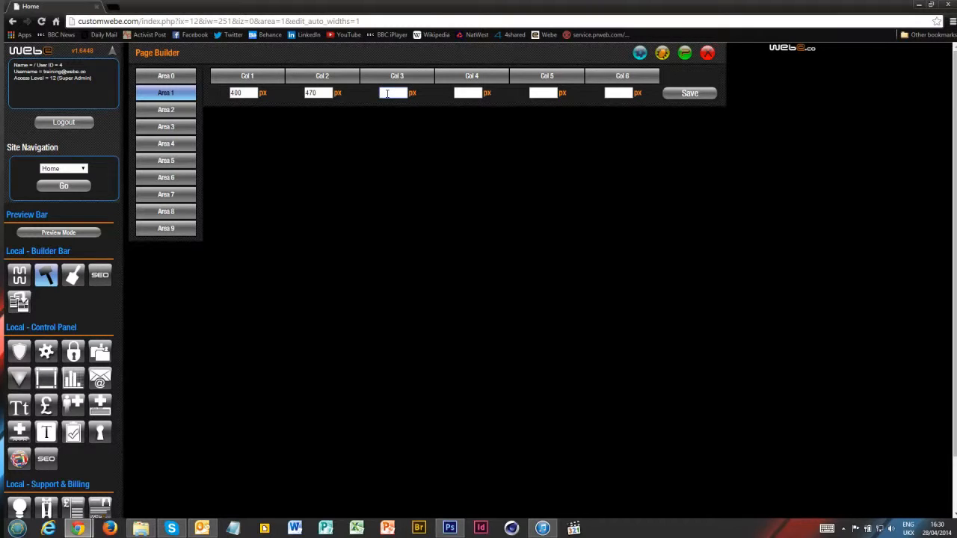
pyautogui.write('430')
pyautogui.click(430, 245)
# Step: Measure from the logo slice to the proof's right edge in Photoshop, enter 100 px for Col 4 in Chrome, and save the column widths
pyautogui.click(447, 529)
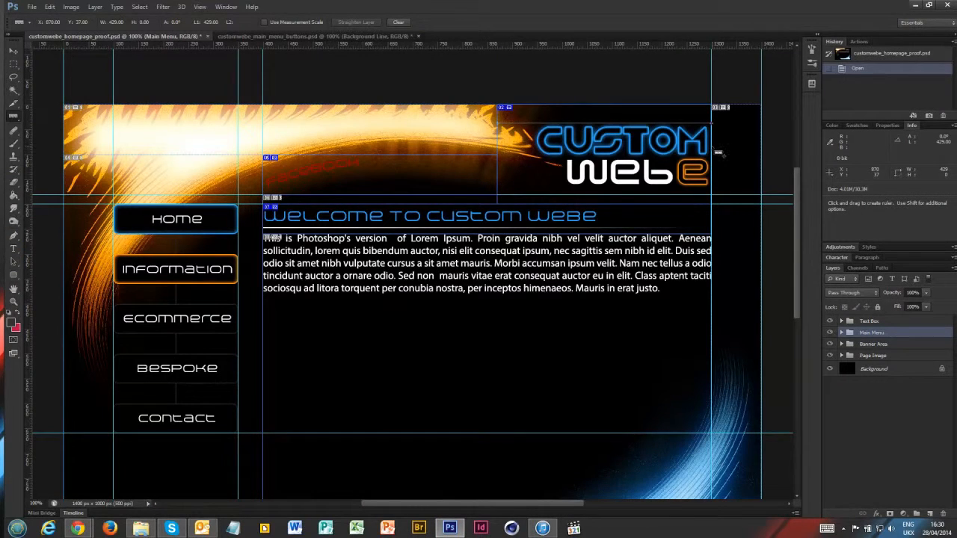
pyautogui.moveTo(712, 145); pyautogui.dragTo(762, 160)
pyautogui.moveTo(80, 529)
pyautogui.click(161, 472)
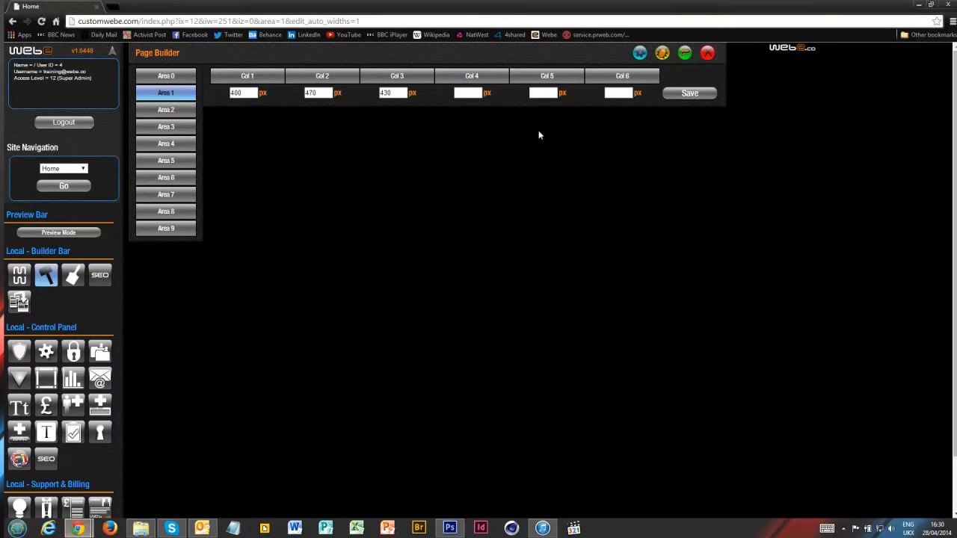
pyautogui.write('1')
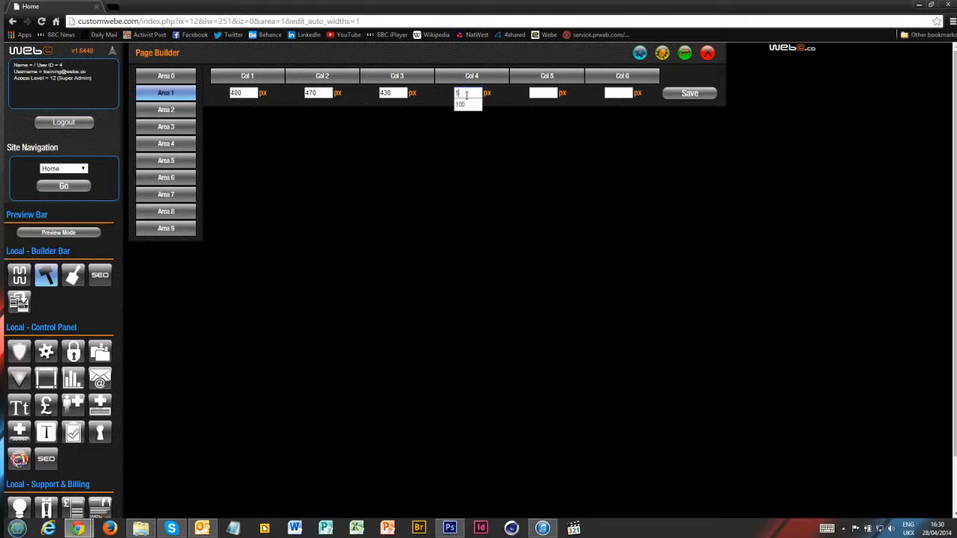
pyautogui.click(682, 95)
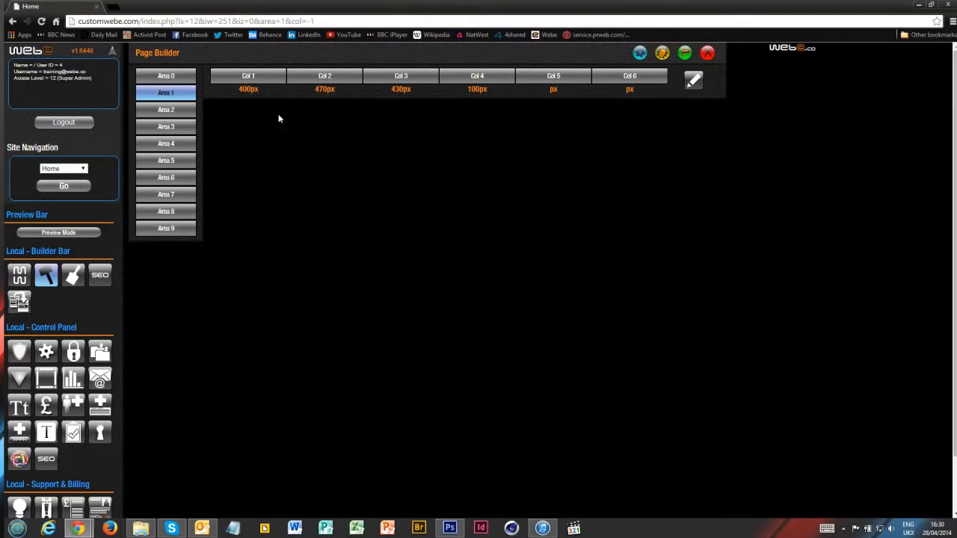
# Step: Measure the banner area in Photoshop with a full-width rectangular selection down to the first horizontal guide, and clear the selection
pyautogui.click(450, 529)
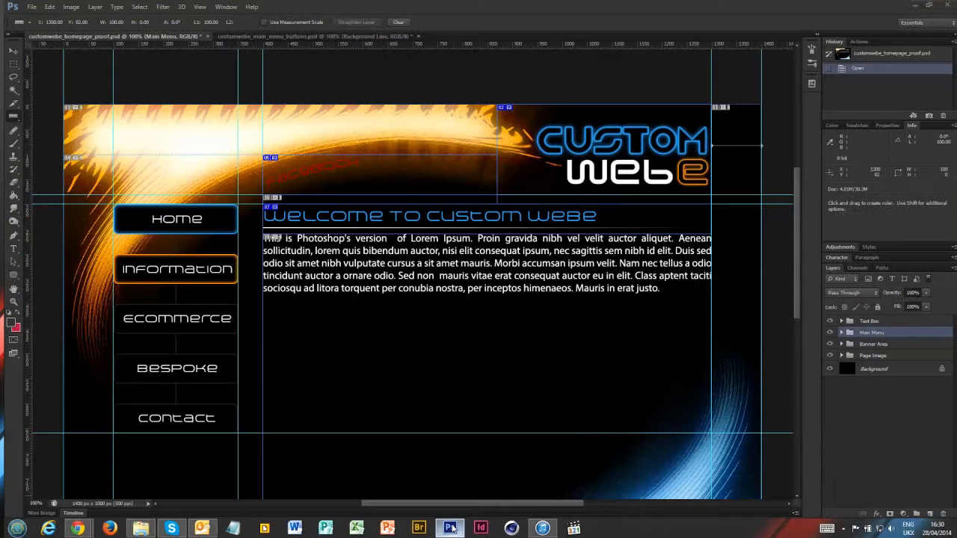
pyautogui.click(13, 64)
pyautogui.moveTo(63, 104); pyautogui.dragTo(761, 193)
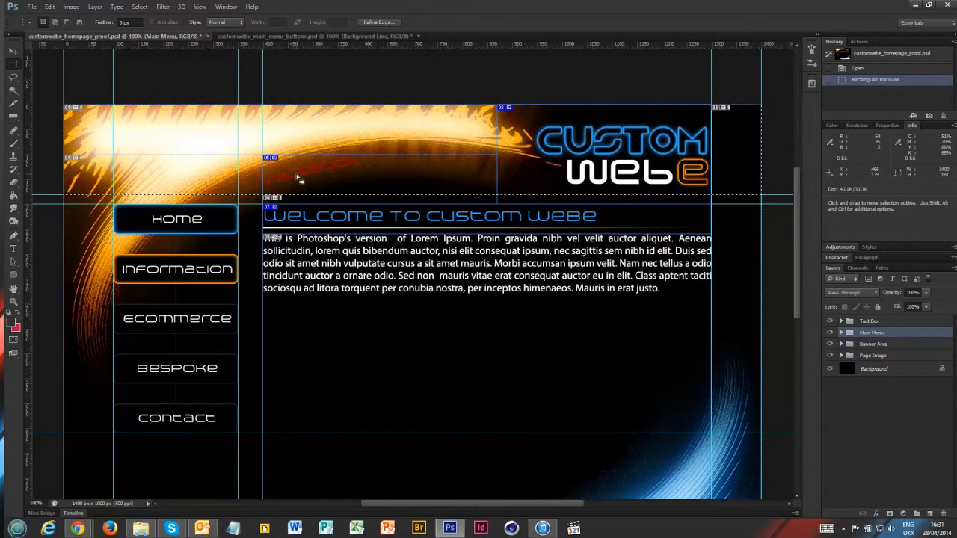
pyautogui.hotkey('ctrl', 'd')
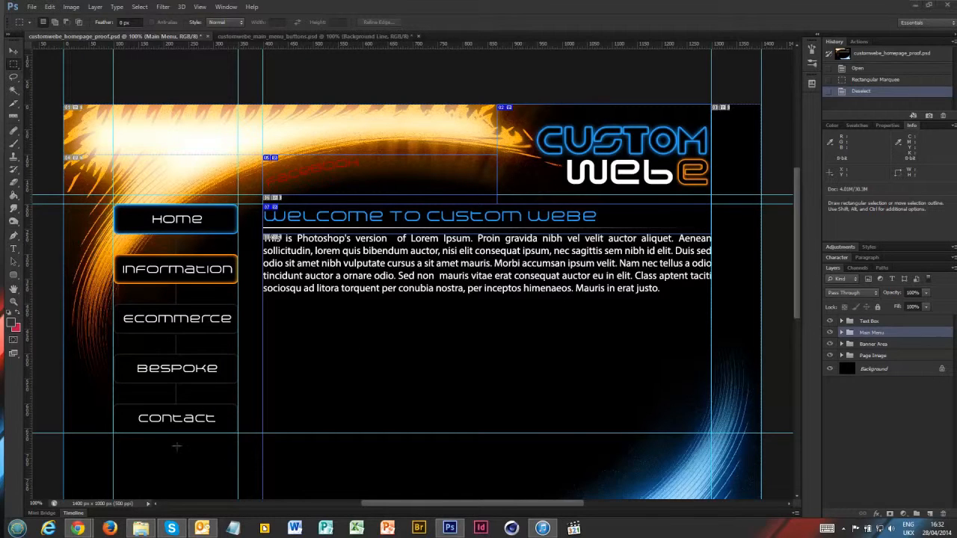
# Step: Switch to Chrome and start a new application for Area 1 Col 1 at position 1 using Viewer - Blank Spacer
pyautogui.moveTo(78, 529)
pyautogui.moveTo(159, 492)
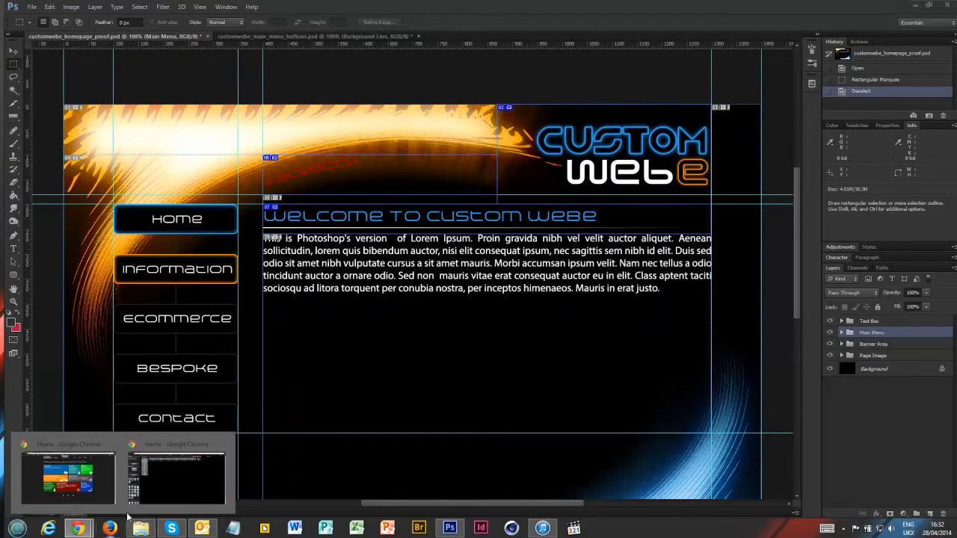
pyautogui.click(189, 472)
pyautogui.click(258, 78)
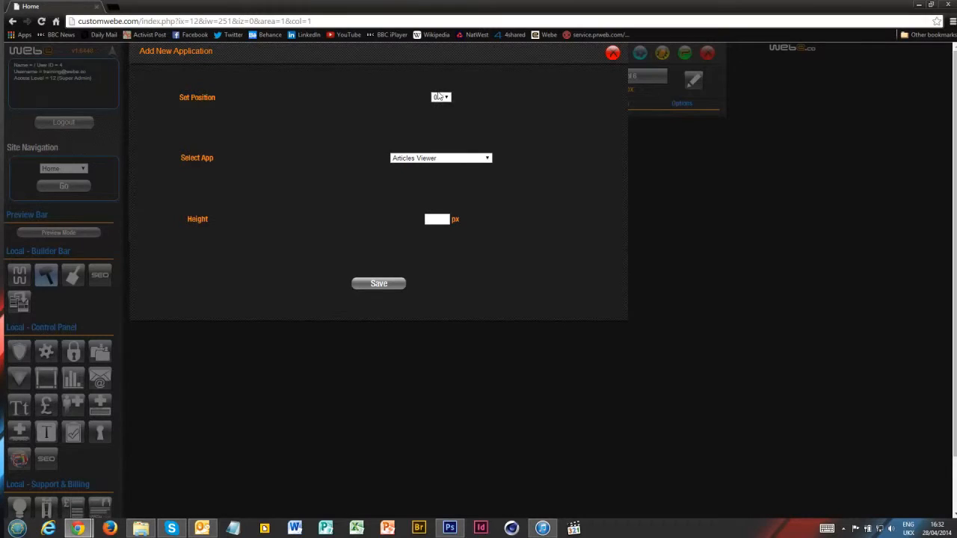
pyautogui.click(440, 97)
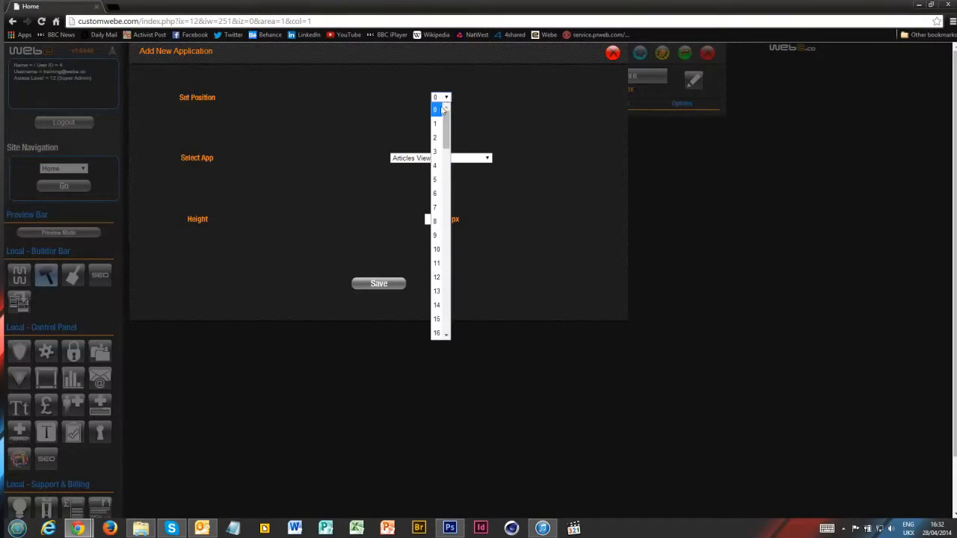
pyautogui.click(435, 125)
pyautogui.click(427, 157)
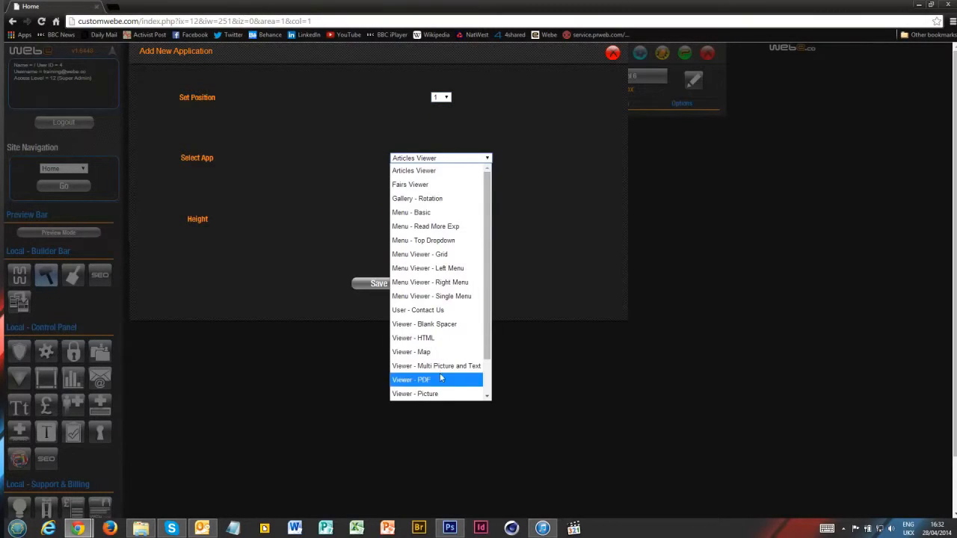
pyautogui.click(452, 324)
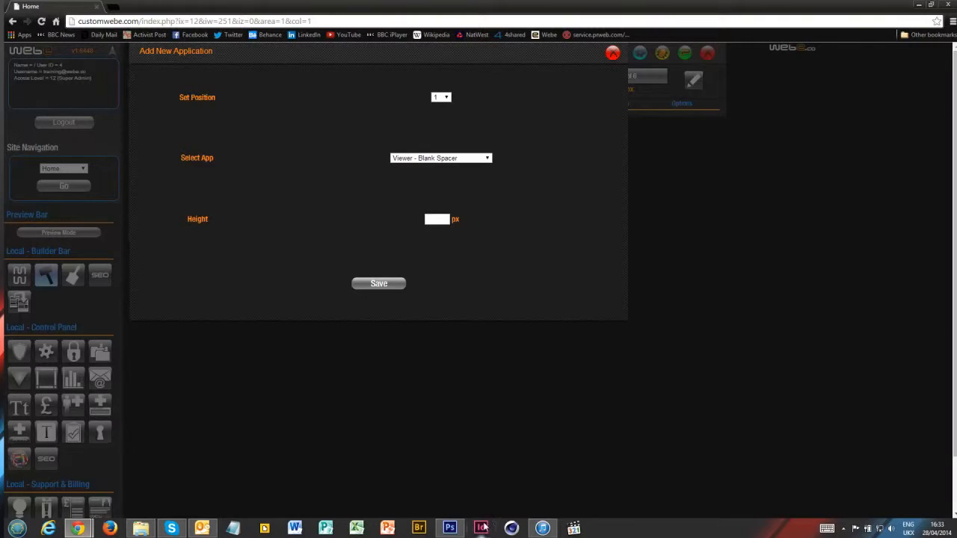
# Step: Measure the banner's height with the Ruler in Photoshop, enter 180 px as the spacer height in Chrome, and save the application
pyautogui.click(448, 529)
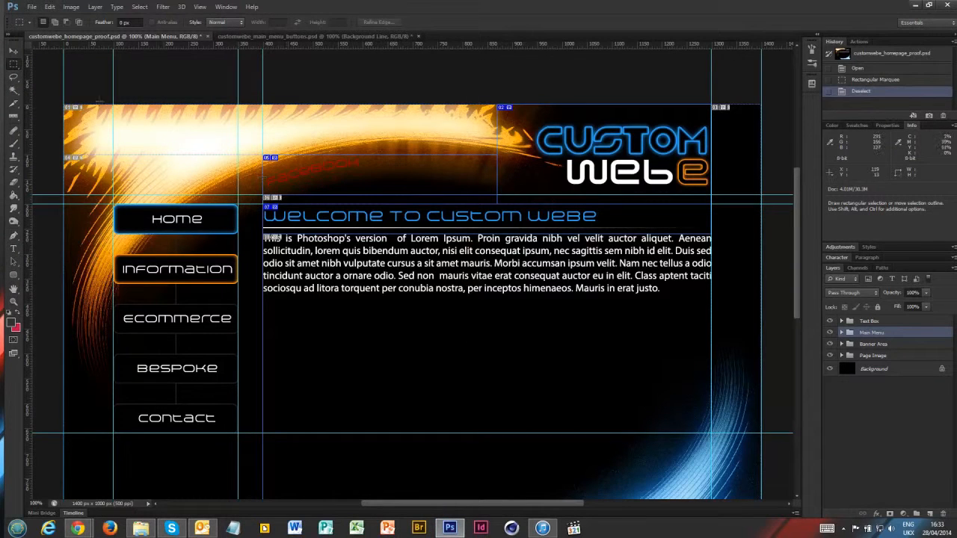
pyautogui.click(13, 116)
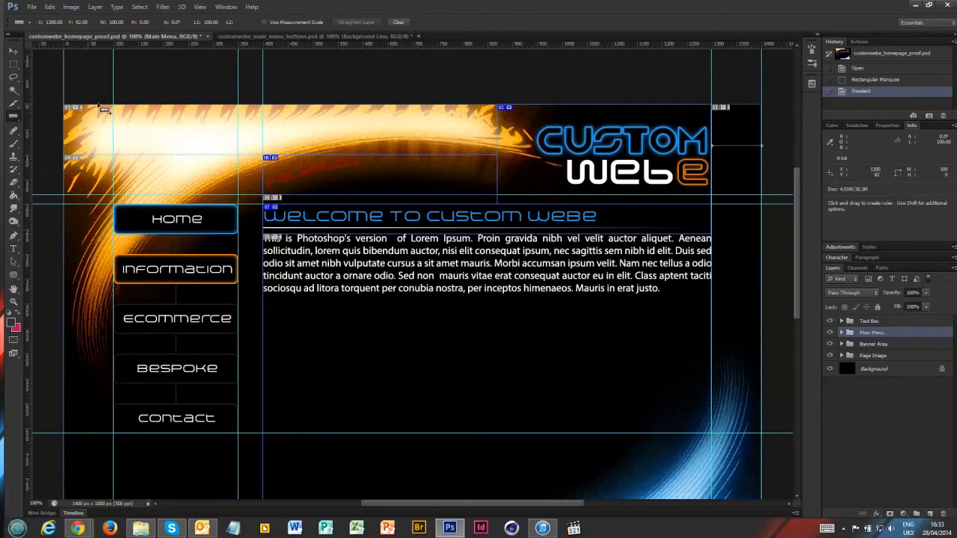
pyautogui.moveTo(93, 107); pyautogui.dragTo(108, 185)
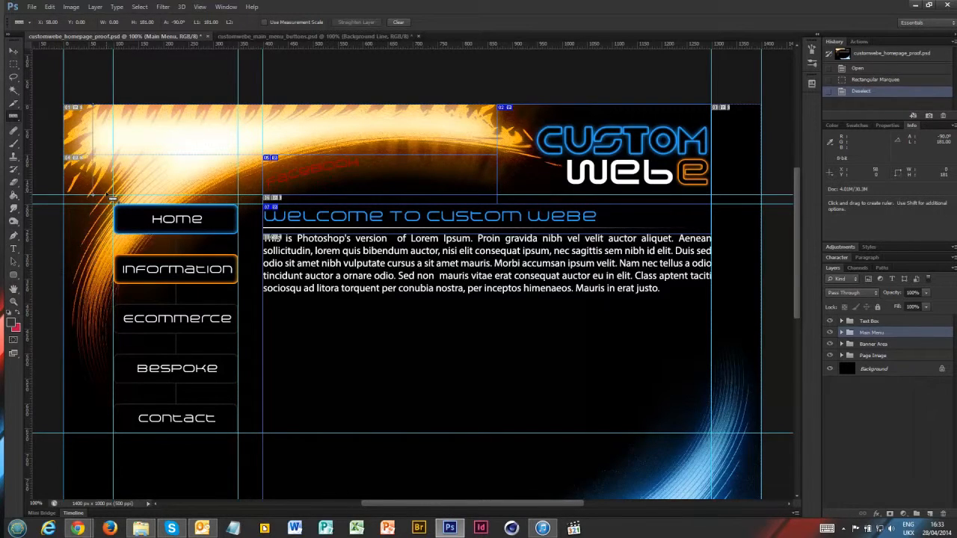
pyautogui.moveTo(78, 528)
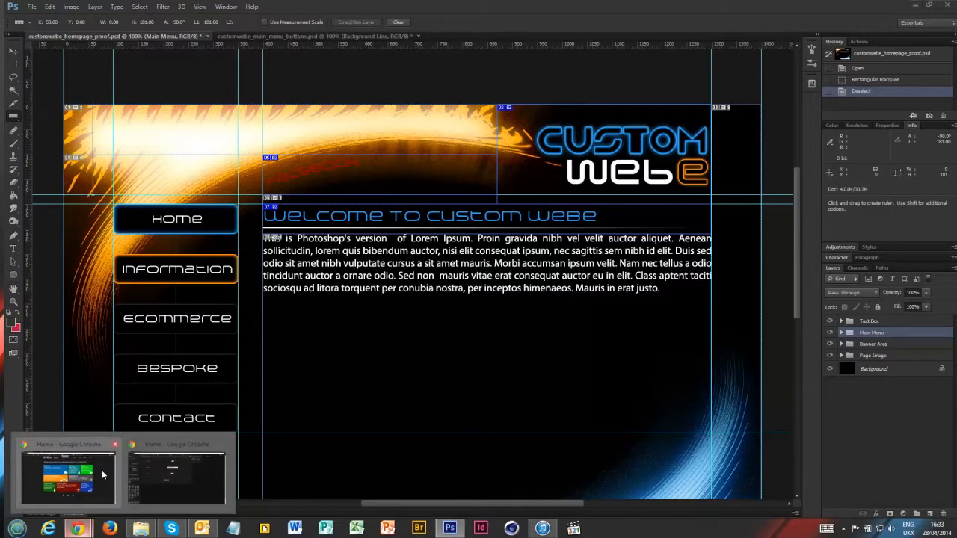
pyautogui.click(140, 476)
pyautogui.click(438, 219)
pyautogui.write('180')
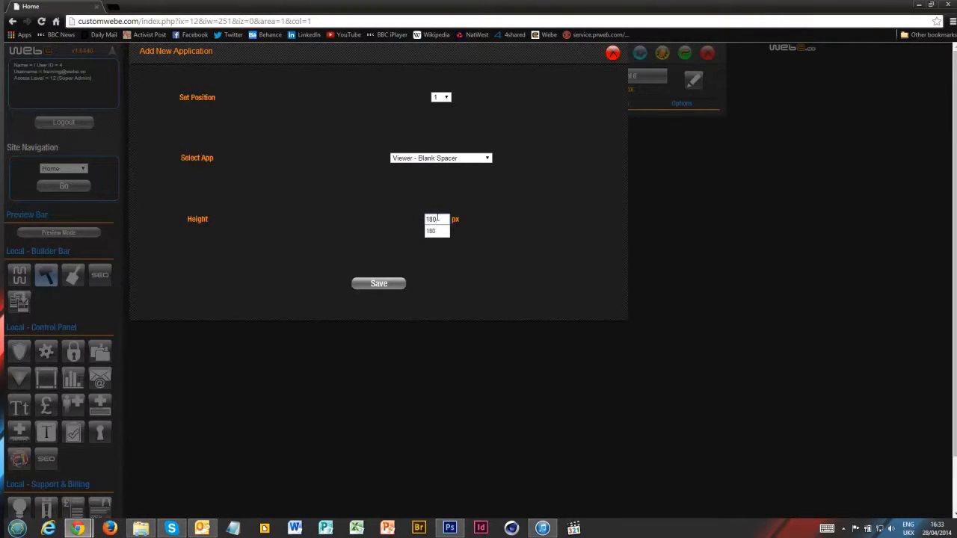
pyautogui.click(387, 292)
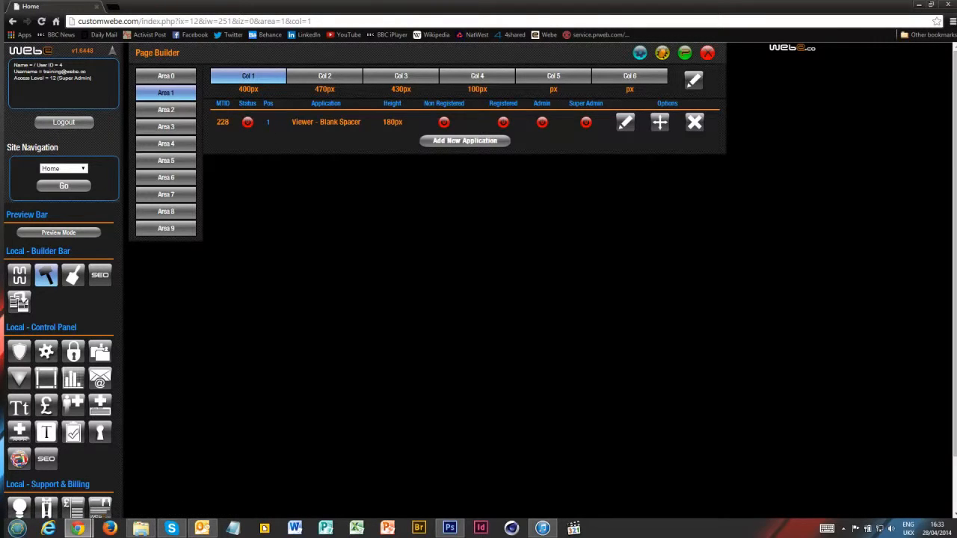
# Step: Enable the Col 1 spacer's status and Super Admin access, and close the Page Builder to check the page and its graphics settings
pyautogui.click(248, 124)
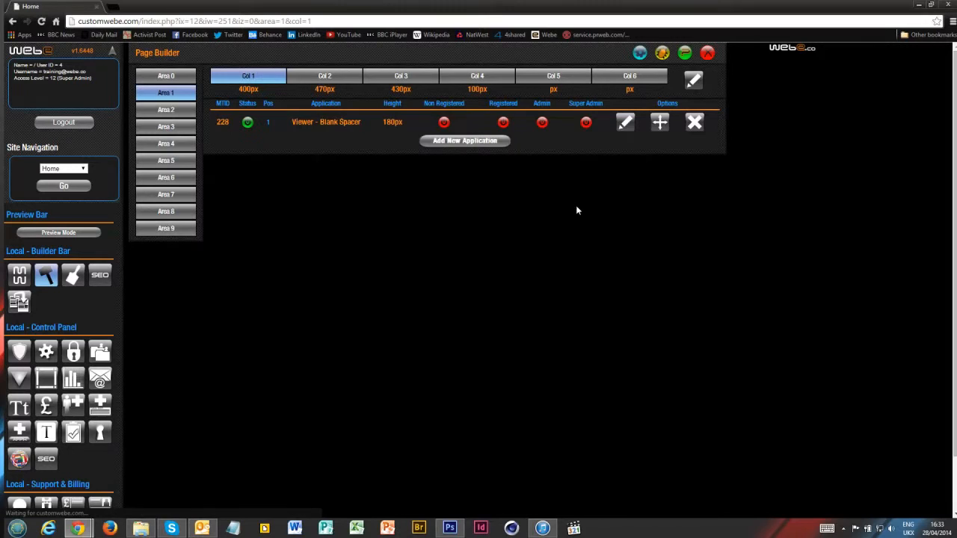
pyautogui.click(586, 123)
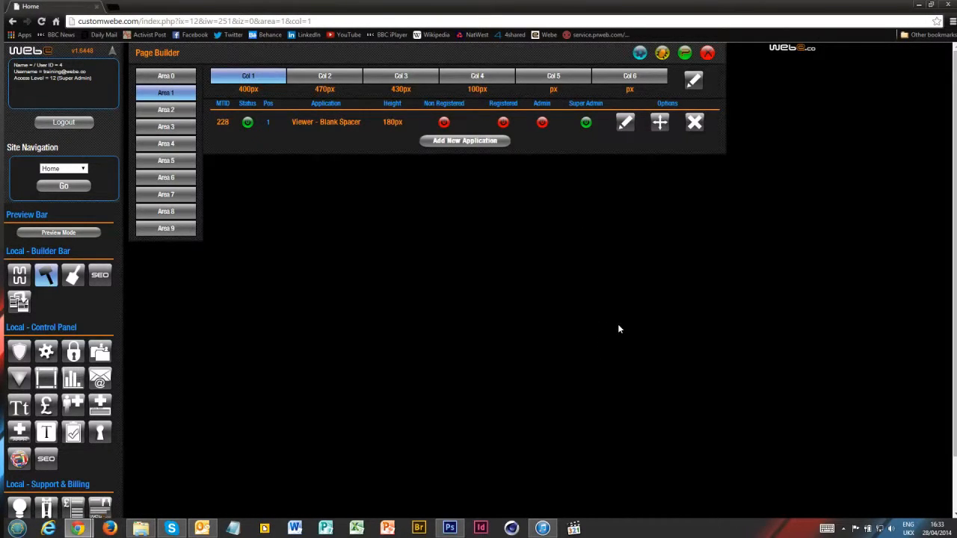
pyautogui.click(709, 55)
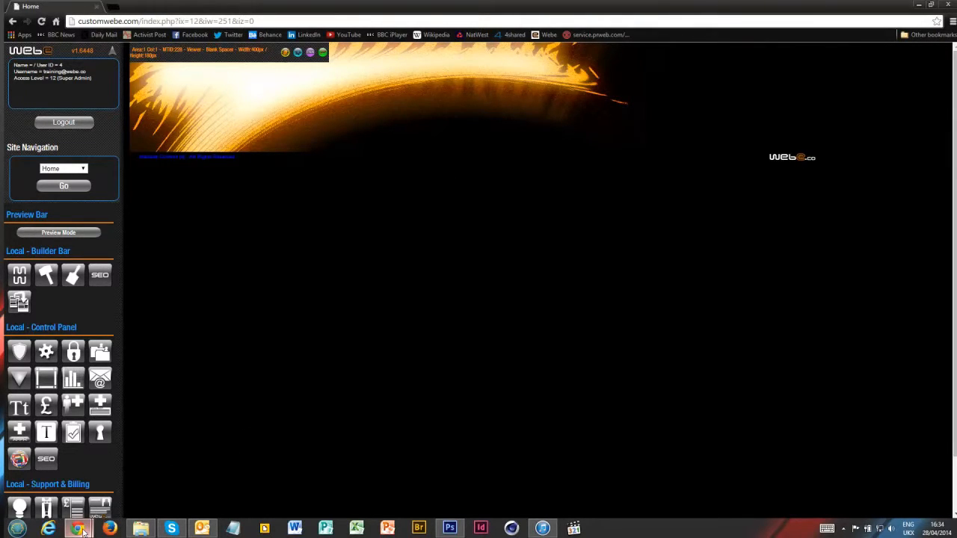
pyautogui.click(73, 275)
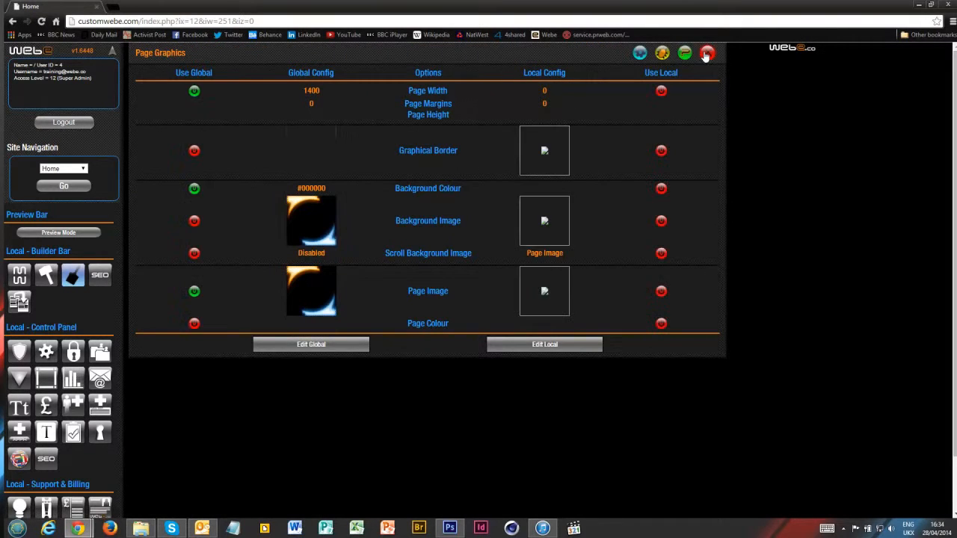
# Step: Start a new application in the Page Builder for Area 1 Col 2 at position 1 using Viewer - Blank Spacer
pyautogui.click(46, 275)
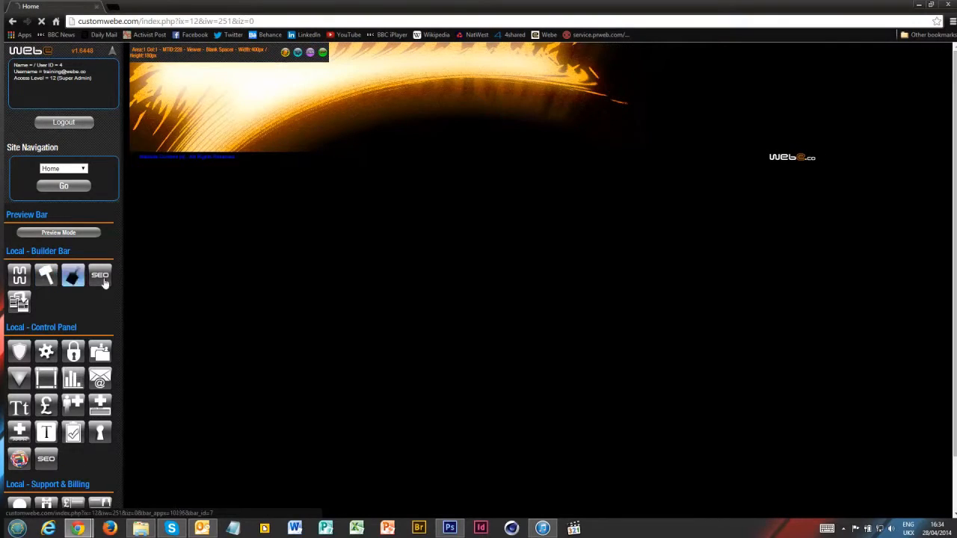
pyautogui.click(166, 93)
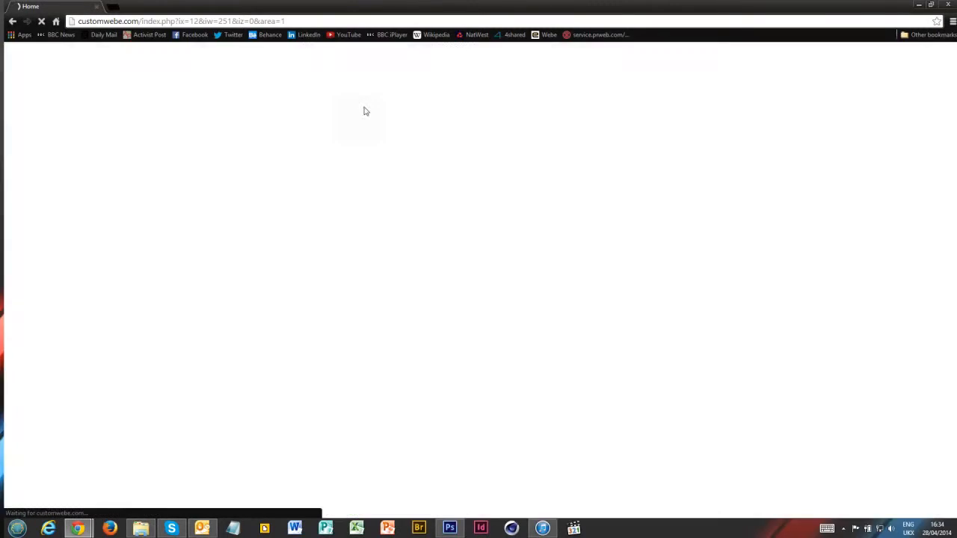
pyautogui.click(325, 82)
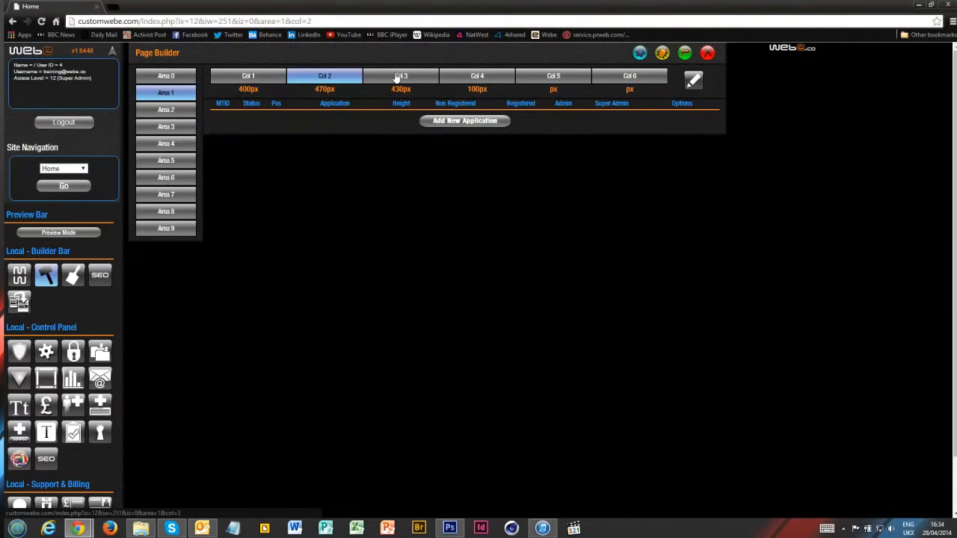
pyautogui.click(454, 122)
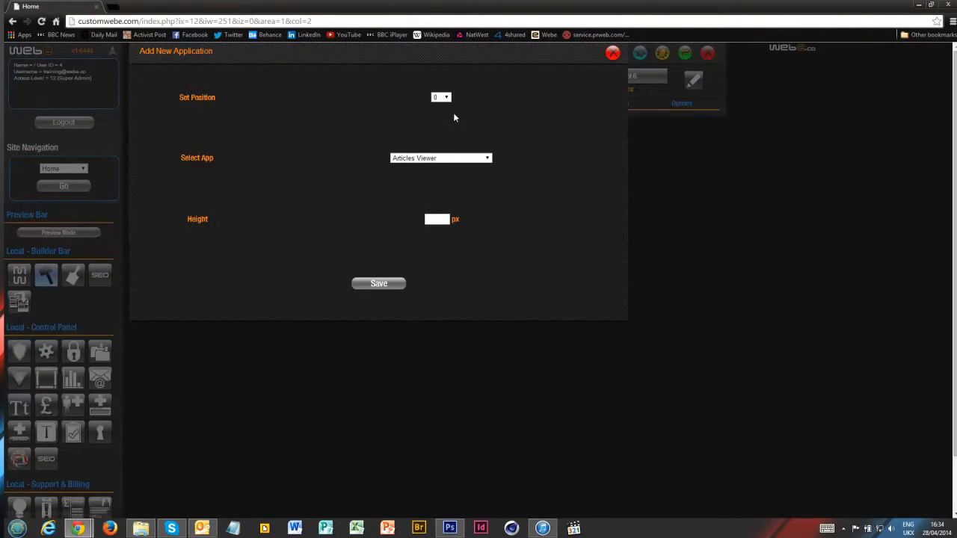
pyautogui.click(446, 97)
pyautogui.click(435, 123)
pyautogui.click(434, 159)
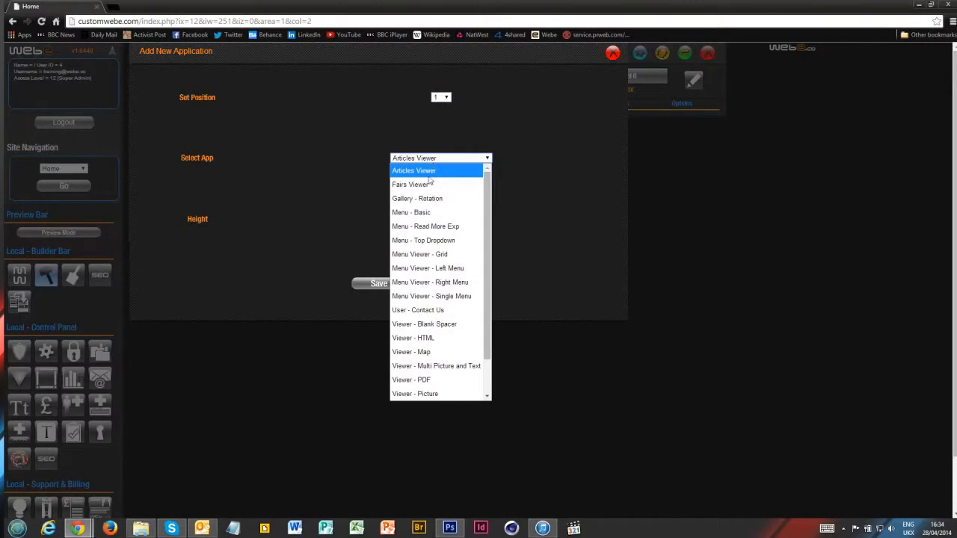
pyautogui.click(449, 323)
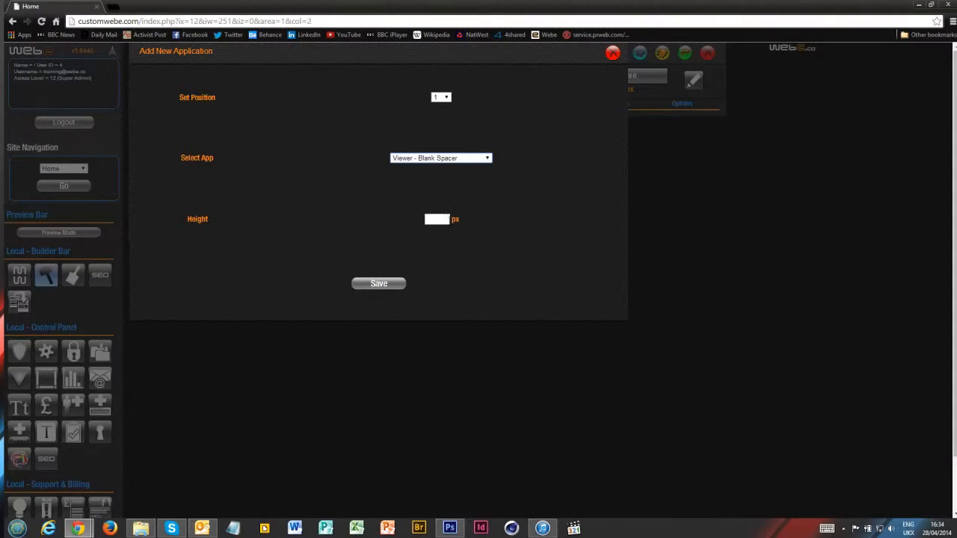
# Step: Measure from the banner's top to the slice line below in Photoshop, enter 100 px as the spacer height in Chrome, and save
pyautogui.click(443, 218)
pyautogui.click(450, 529)
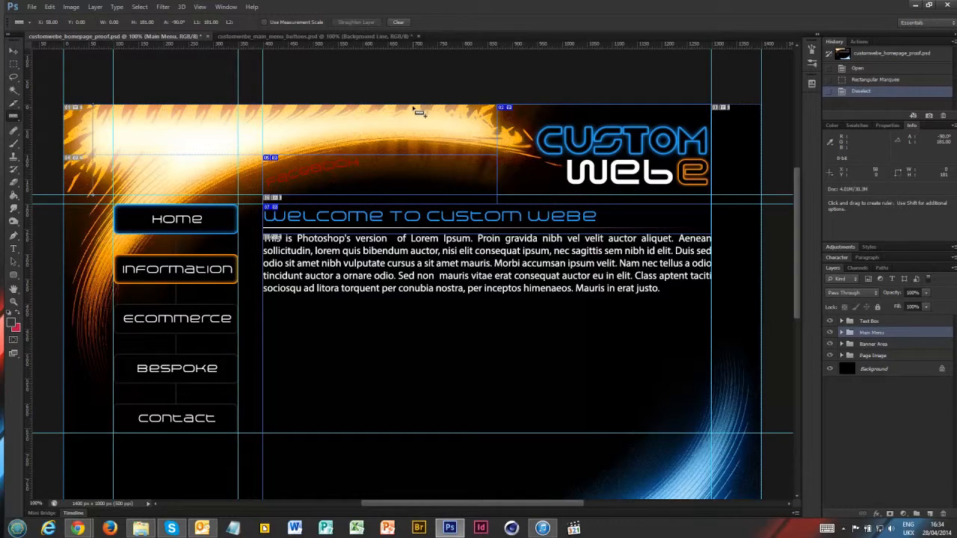
pyautogui.moveTo(413, 105); pyautogui.dragTo(413, 155)
pyautogui.moveTo(78, 529)
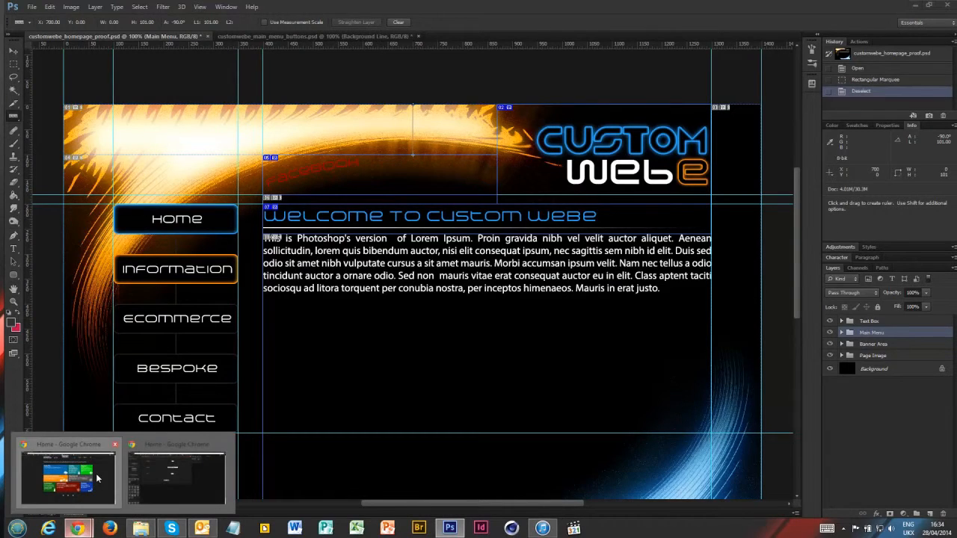
pyautogui.click(168, 482)
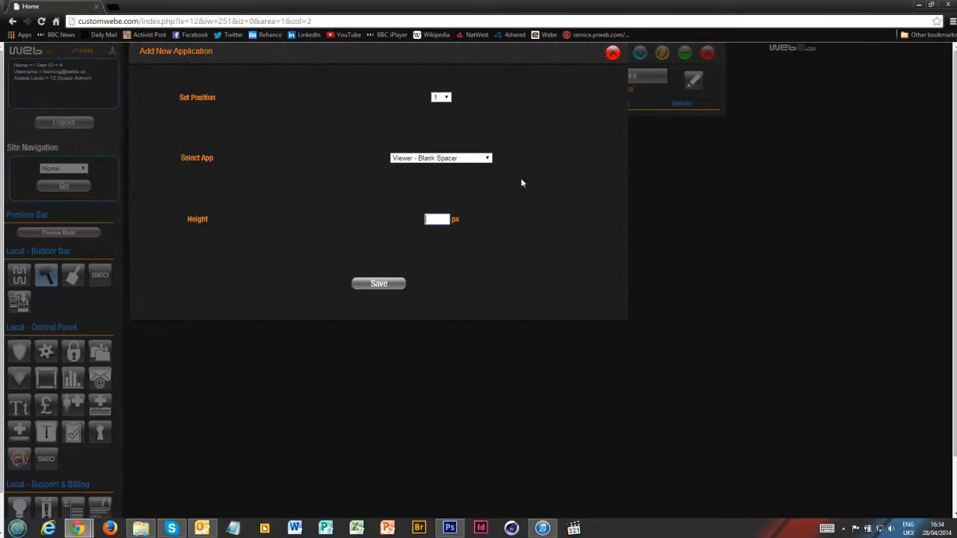
pyautogui.click(443, 220)
pyautogui.write('100')
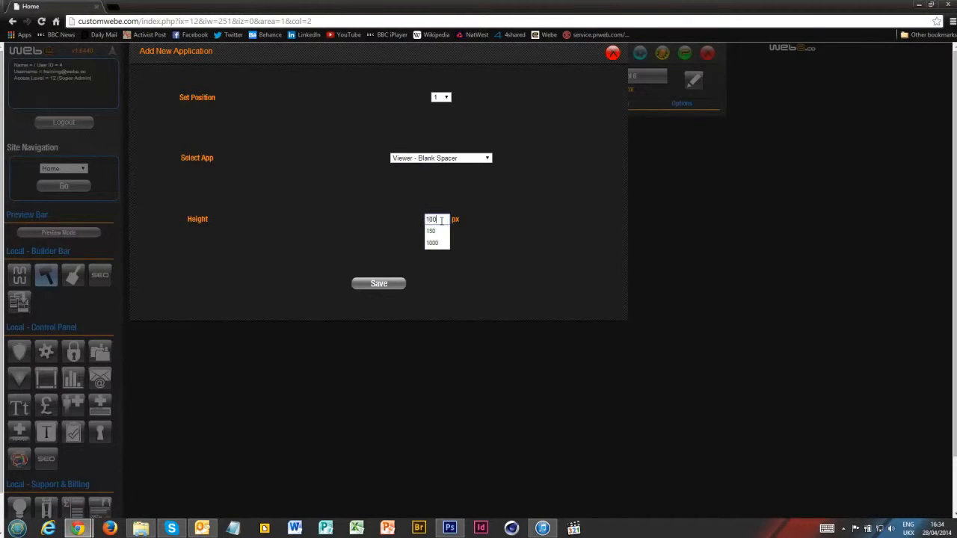
pyautogui.click(376, 284)
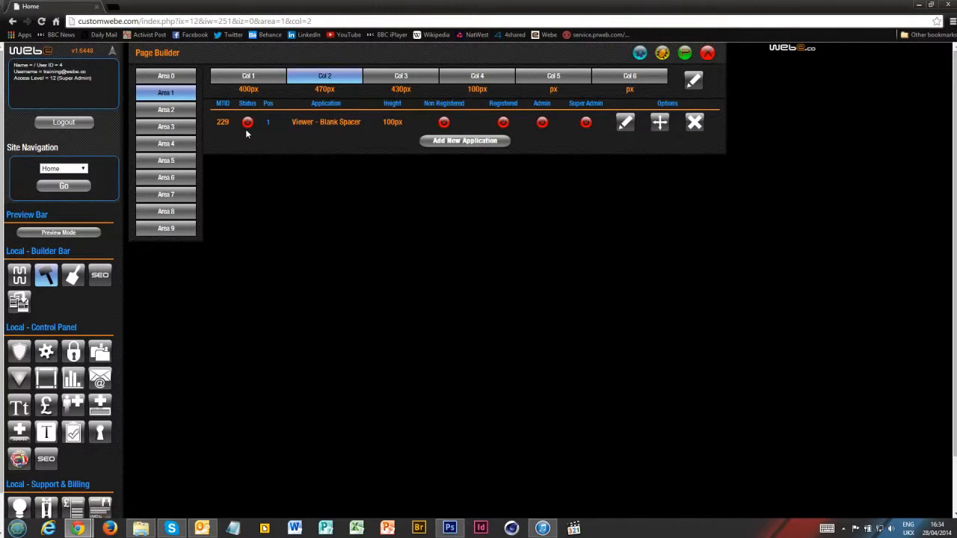
# Step: Enable the Col 2 spacer's status and Super Admin access, and check the banner layout in the Photoshop proof before returning to Chrome
pyautogui.click(247, 124)
pyautogui.click(450, 528)
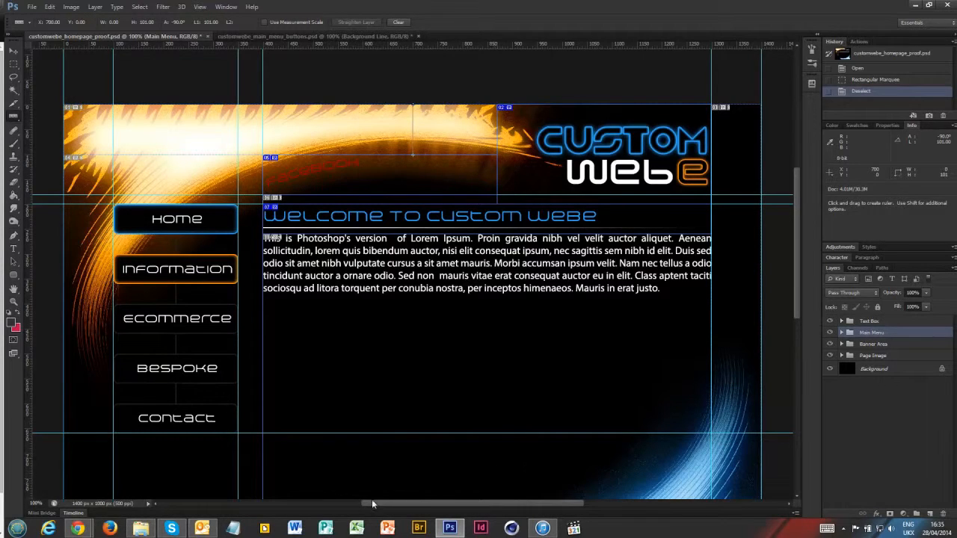
pyautogui.moveTo(78, 528)
pyautogui.click(176, 464)
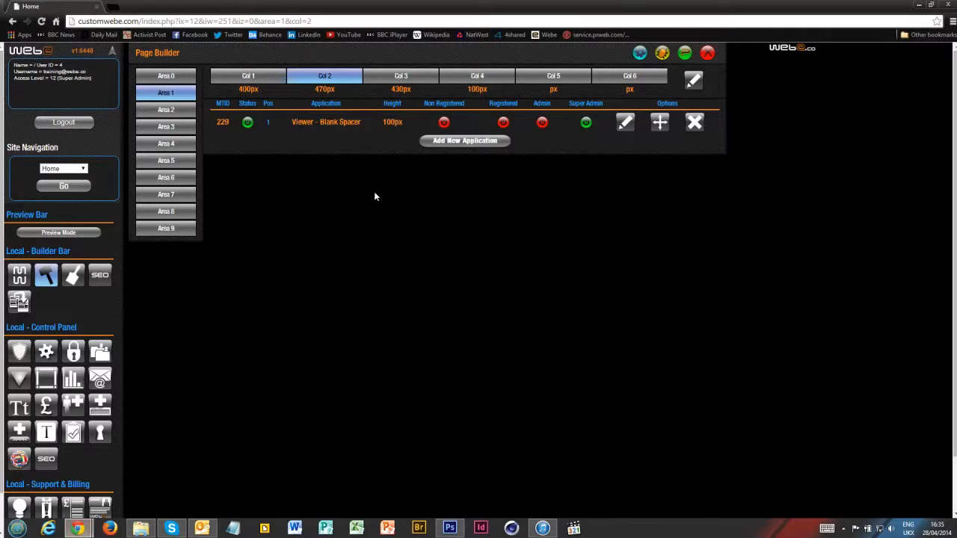
# Step: Add a Viewer - Picture application to Area 1 Col 2 at position 2, leaving the height blank
pyautogui.click(453, 143)
pyautogui.click(444, 98)
pyautogui.click(440, 138)
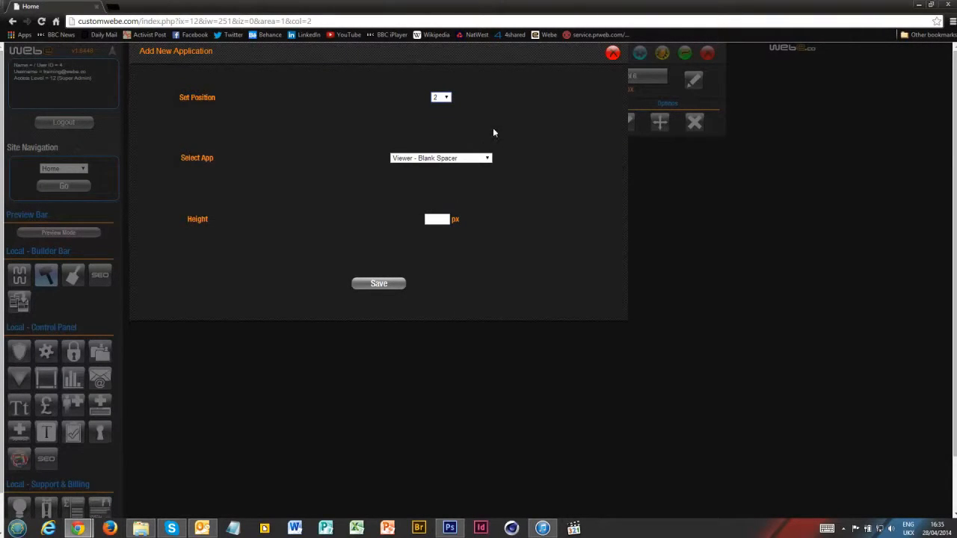
pyautogui.click(487, 159)
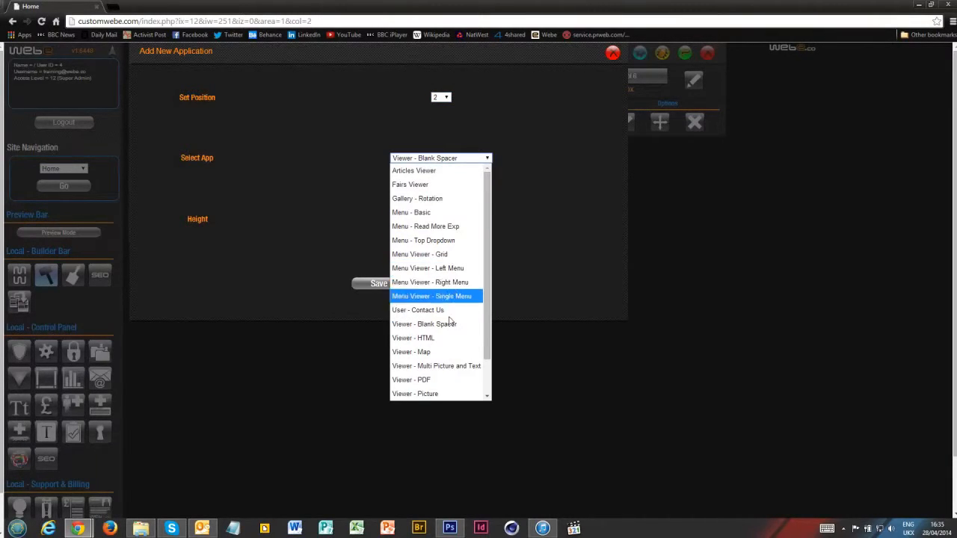
pyautogui.click(448, 393)
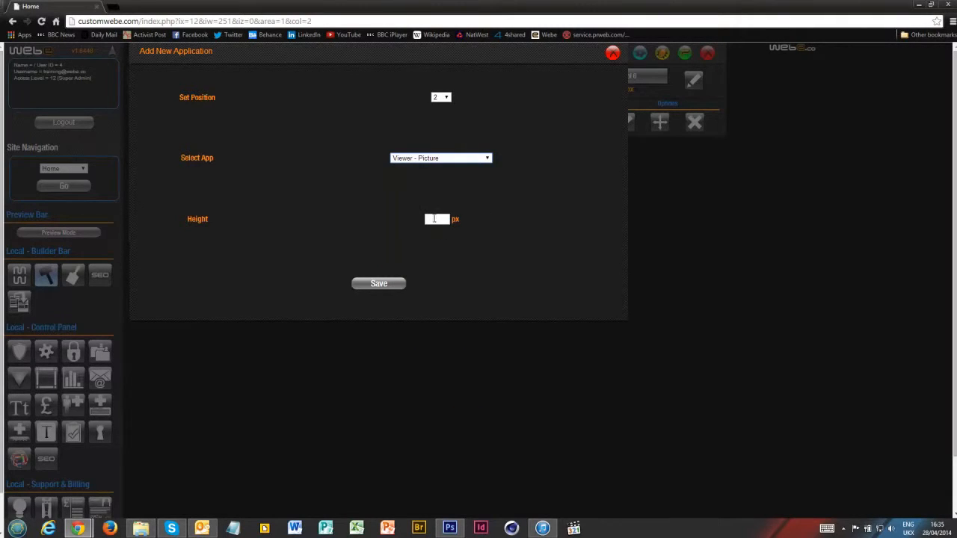
pyautogui.click(375, 285)
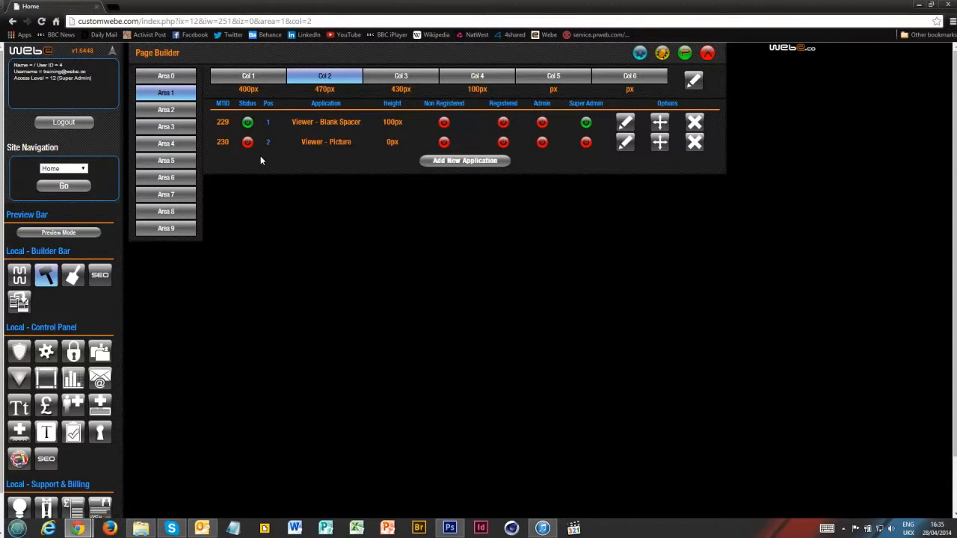
# Step: Enable the Col 2 picture viewer's status and Super Admin access, and close the Page Builder to view the page
pyautogui.click(248, 142)
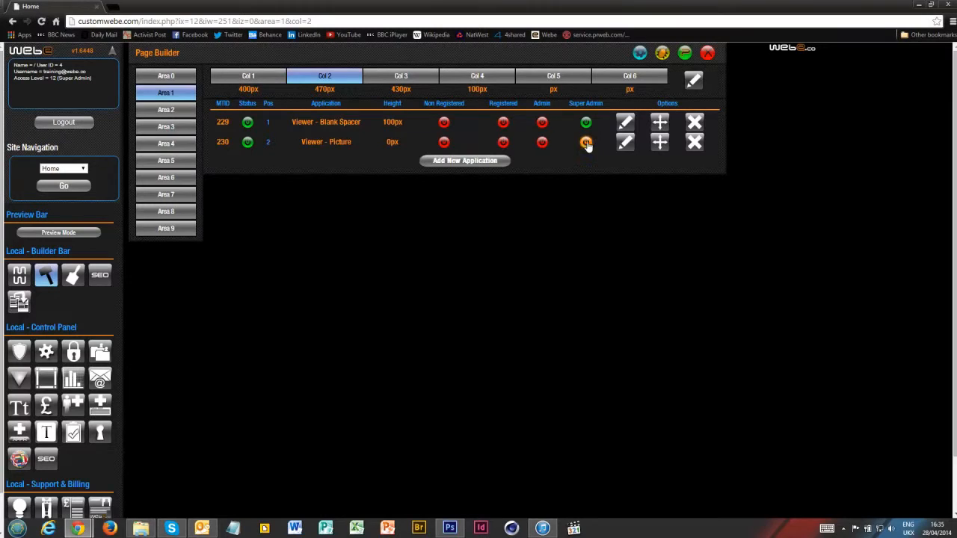
pyautogui.click(587, 143)
pyautogui.click(709, 54)
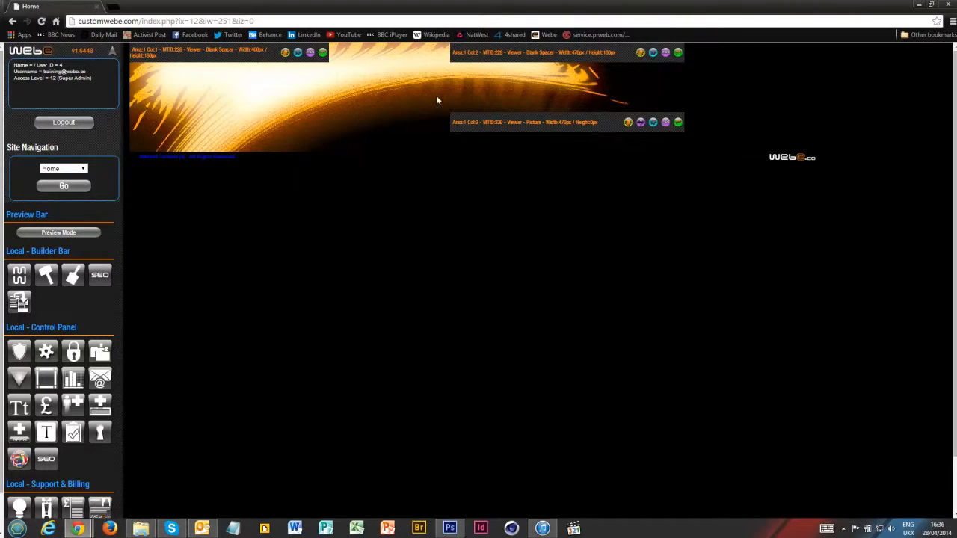
# Step: Add a Viewer - Picture application to Area 1 Col 3 at position 1, leaving the height blank
pyautogui.click(45, 275)
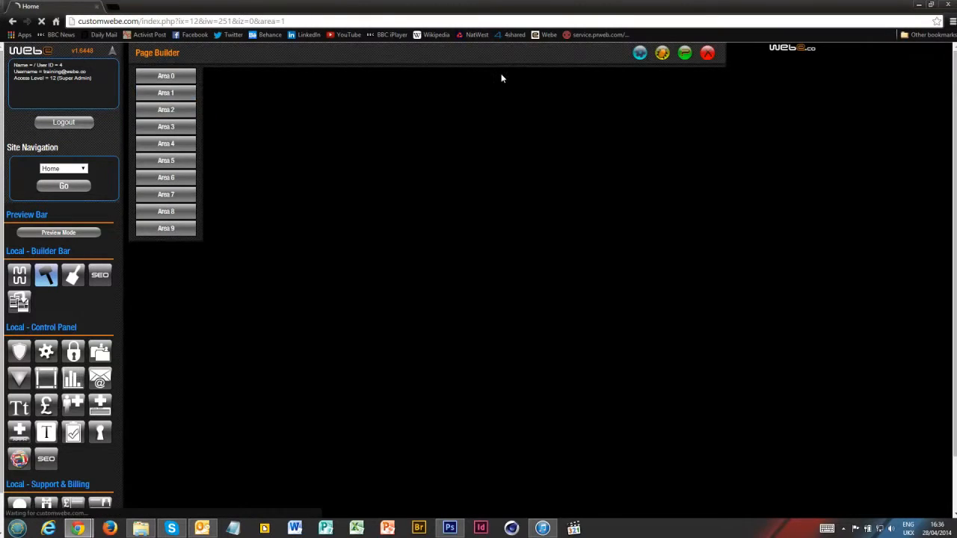
pyautogui.click(399, 79)
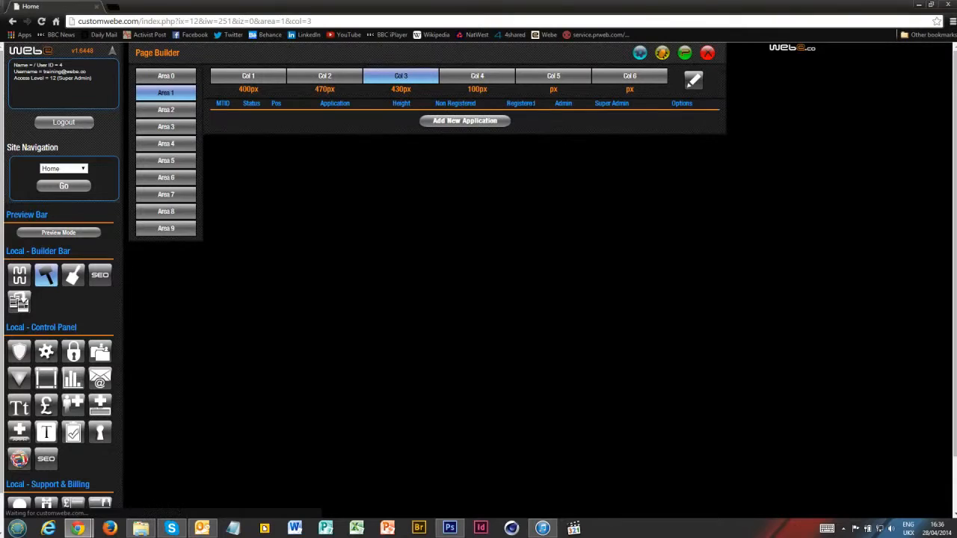
pyautogui.click(486, 122)
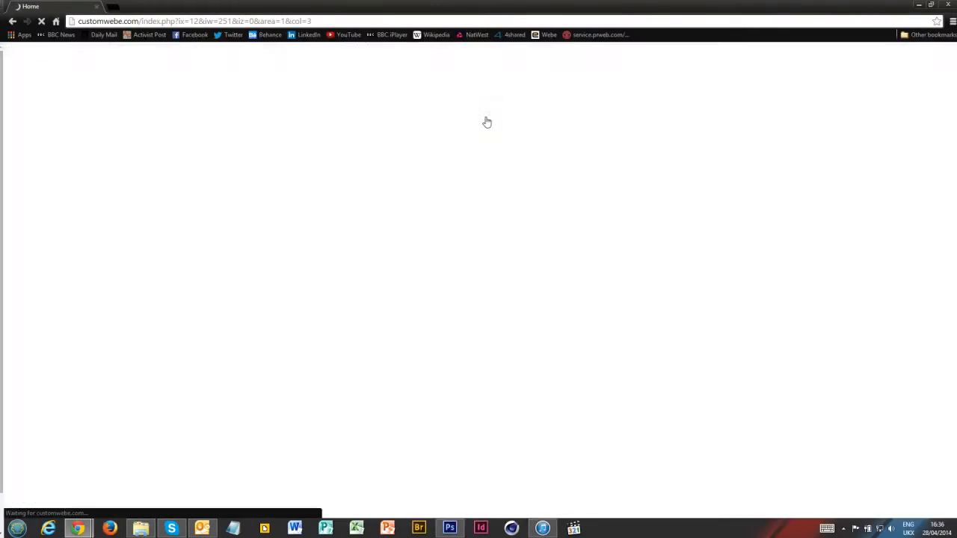
pyautogui.click(445, 98)
pyautogui.click(437, 124)
pyautogui.click(433, 159)
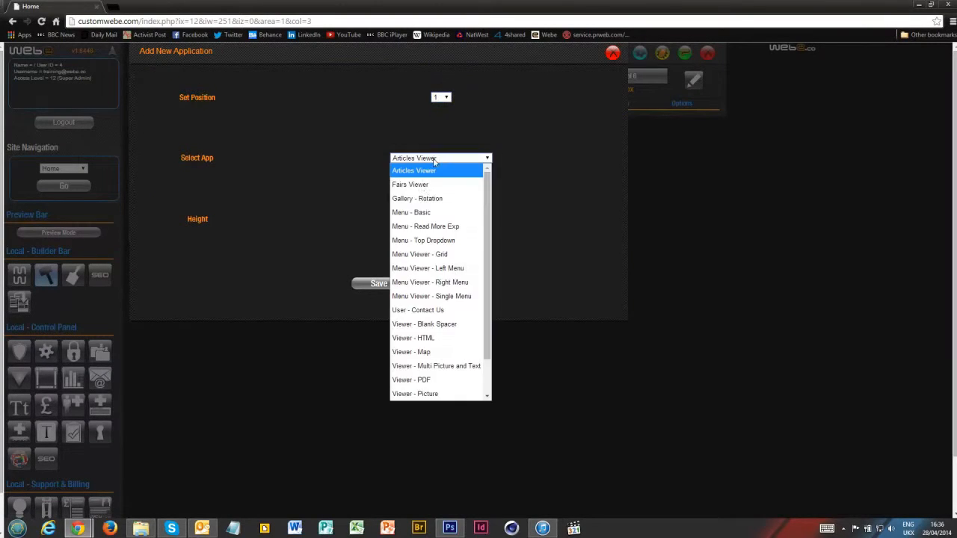
pyautogui.click(439, 394)
pyautogui.click(393, 285)
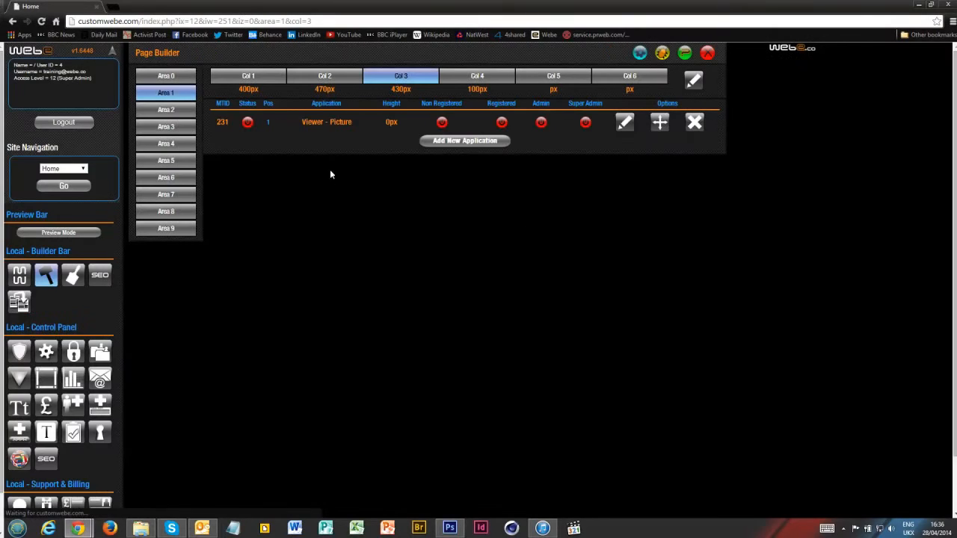
# Step: Activate the picture viewer in Area 1 Col 3 and enable it for Non Registered and Super Admin access
pyautogui.click(247, 123)
pyautogui.click(442, 124)
pyautogui.click(587, 123)
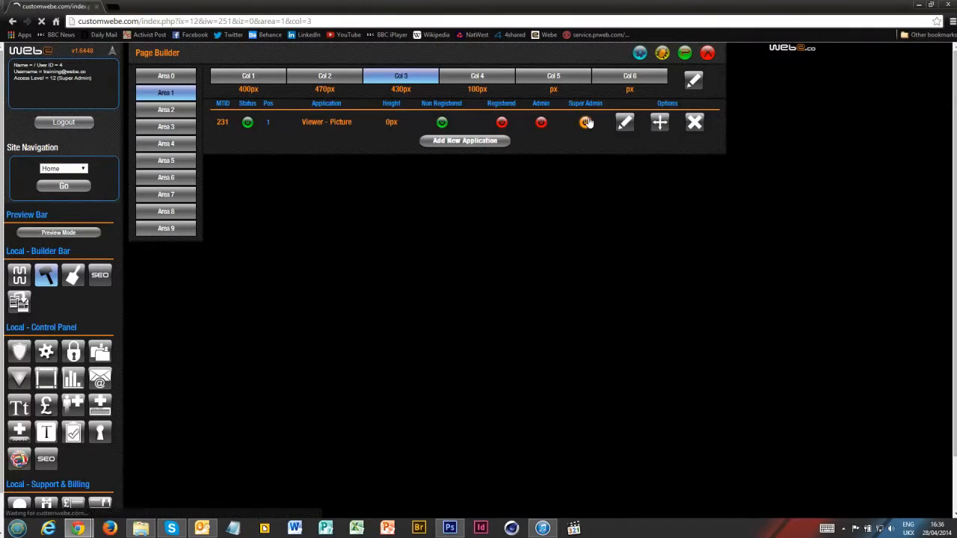
# Step: Add a Viewer - Blank Spacer application to Area 1 Col 4 at position 1 with a height of 10 px
pyautogui.click(469, 88)
pyautogui.click(447, 122)
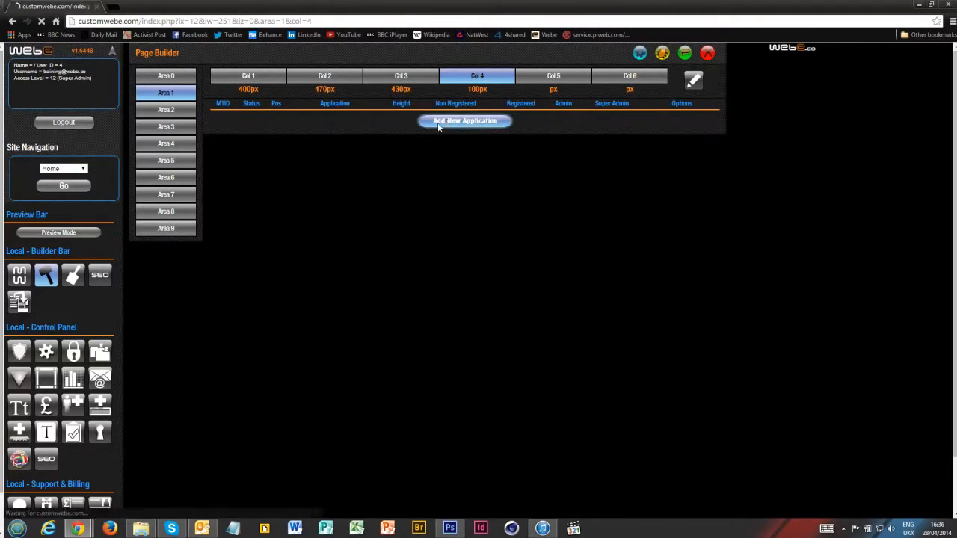
pyautogui.click(439, 99)
pyautogui.click(436, 126)
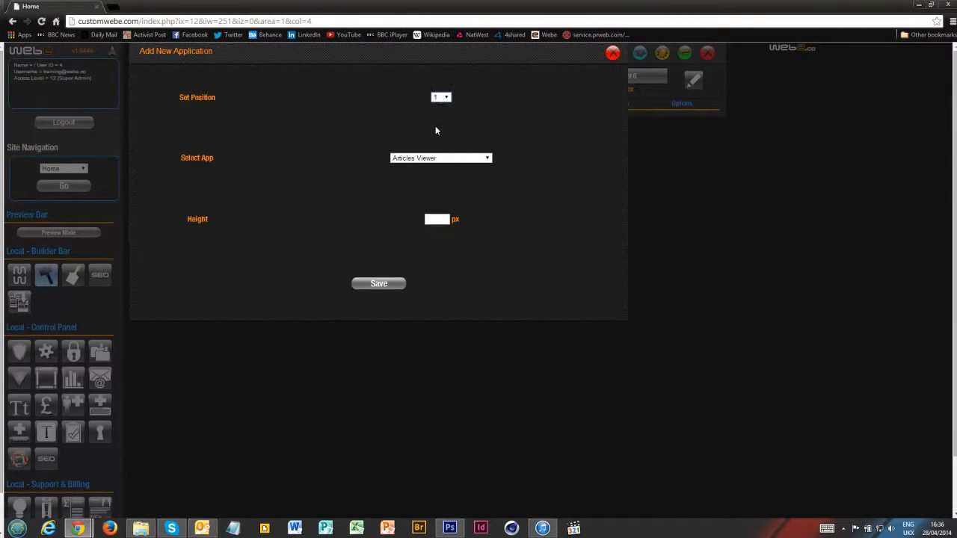
pyautogui.click(436, 158)
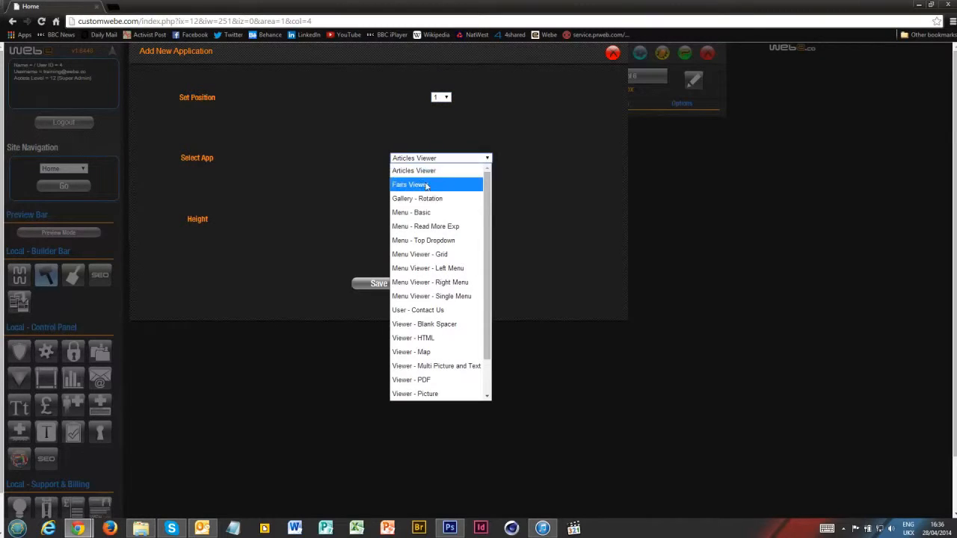
pyautogui.click(429, 326)
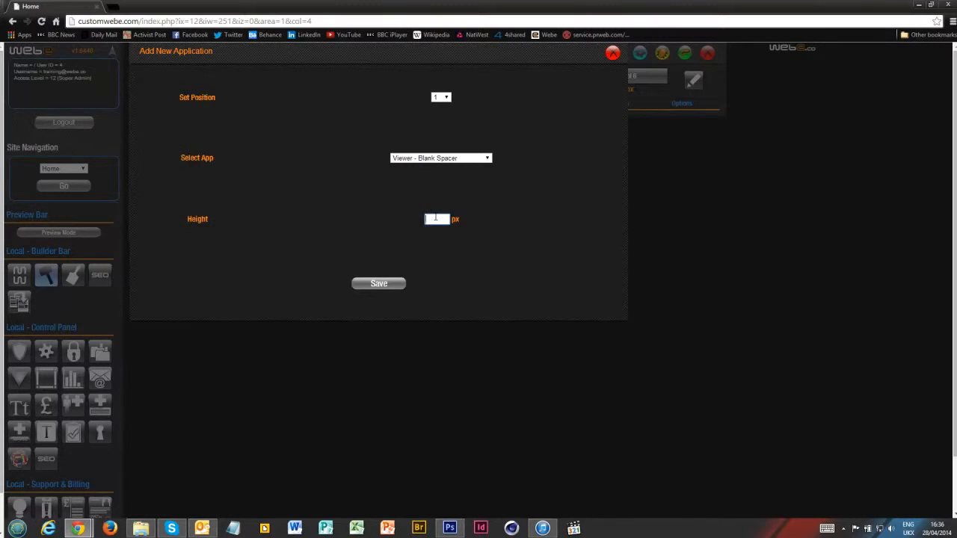
pyautogui.write('10')
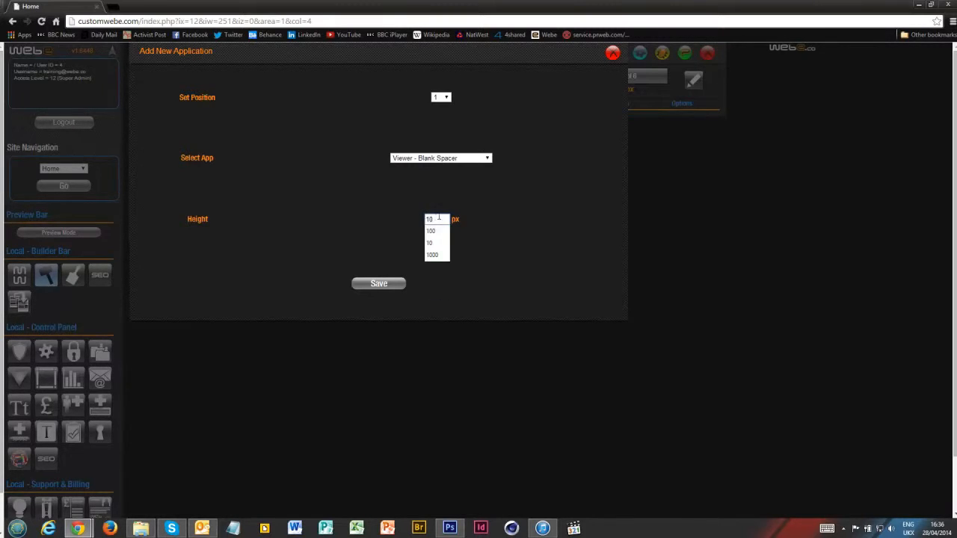
pyautogui.click(316, 275)
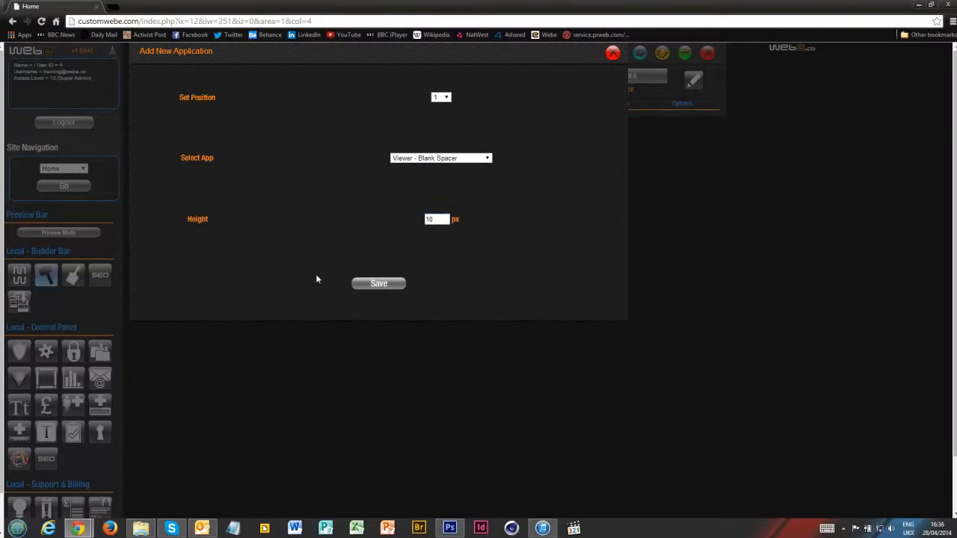
pyautogui.click(378, 288)
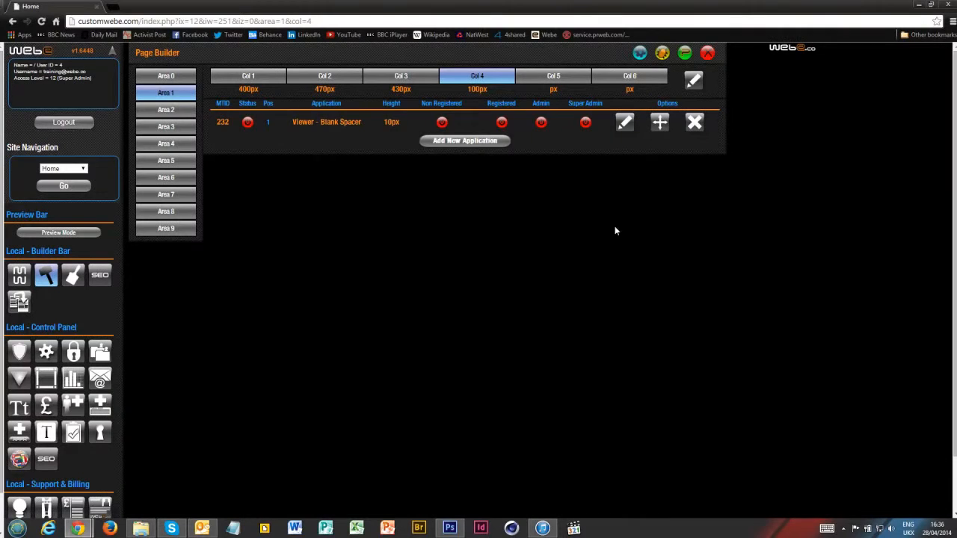
# Step: Activate the Area 1 Col 4 blank spacer for Super Admin and close the Page Builder
pyautogui.click(586, 122)
pyautogui.click(709, 54)
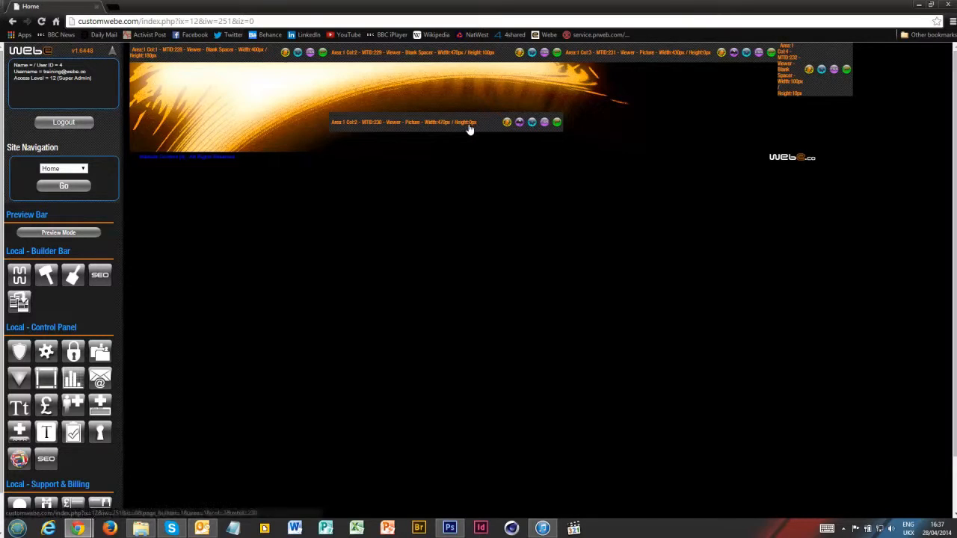
# Step: Consult the homepage proof in Photoshop and return to the website in Chrome
pyautogui.click(453, 532)
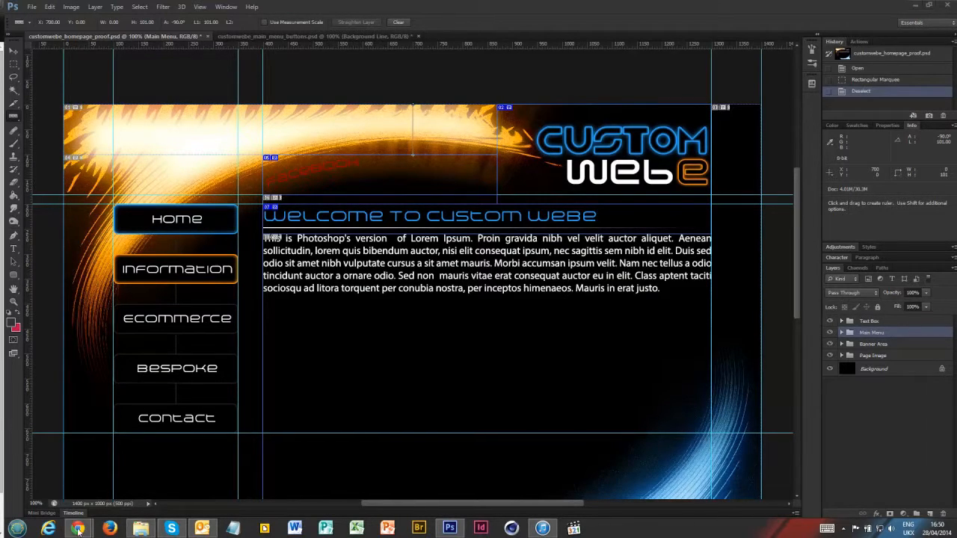
pyautogui.moveTo(78, 530)
pyautogui.click(157, 476)
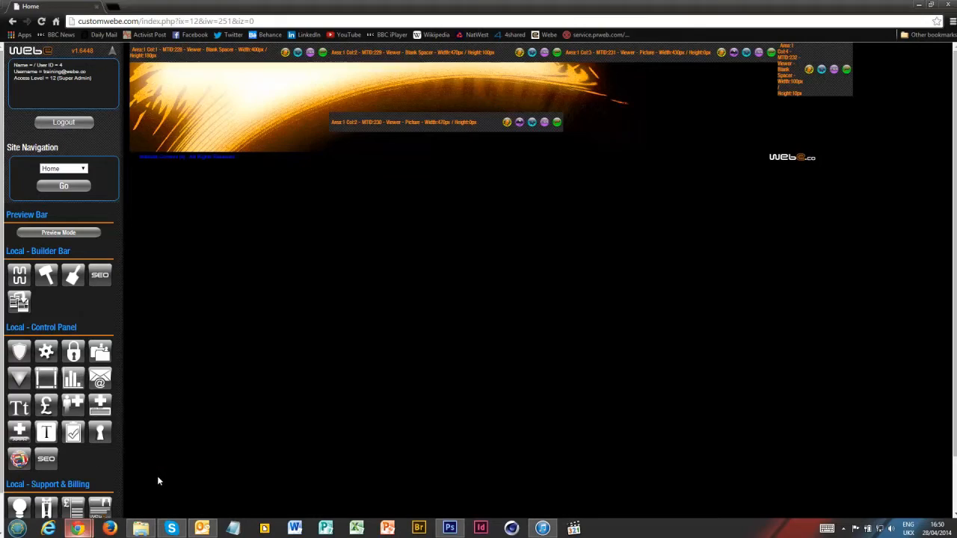
# Step: Open the Page Builder and set the width of Area 2 Col 1 to 1400 px
pyautogui.click(49, 276)
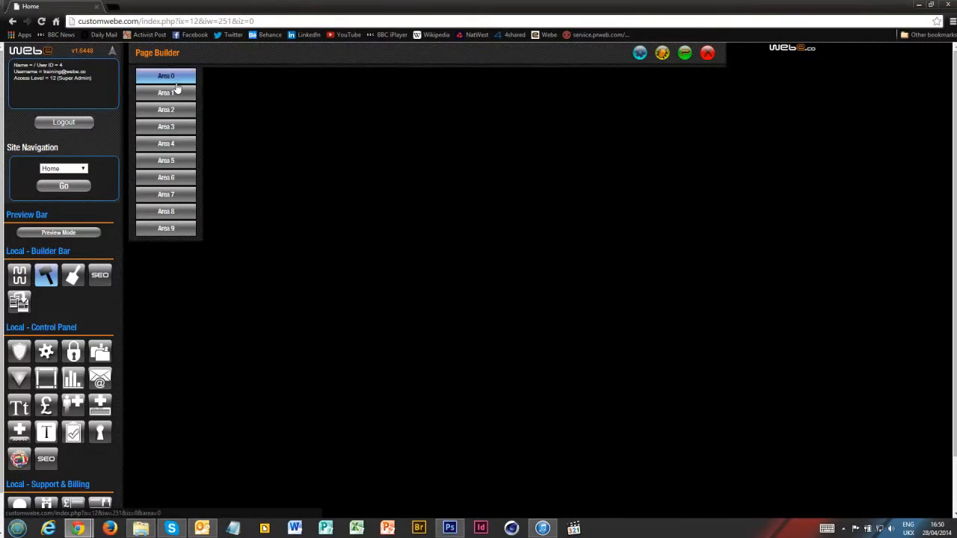
pyautogui.click(166, 109)
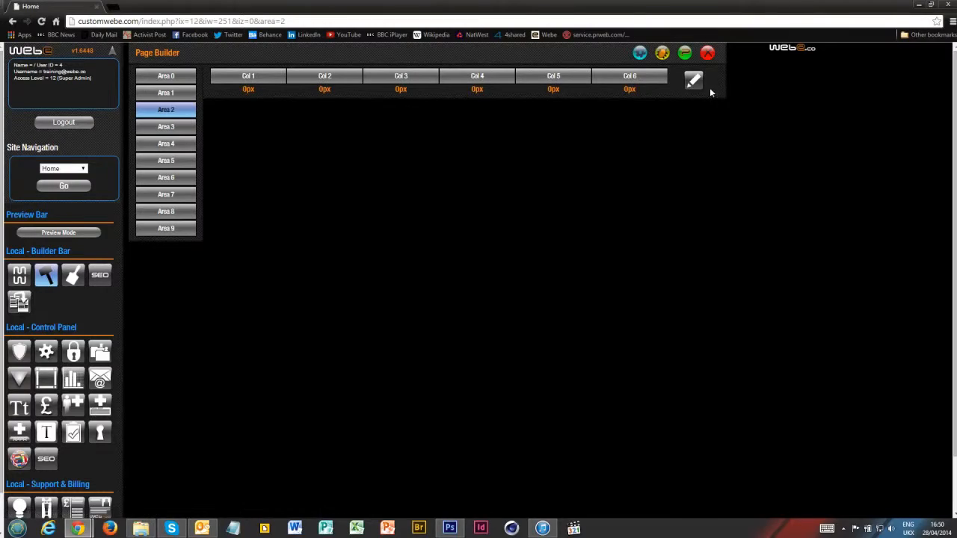
pyautogui.click(694, 80)
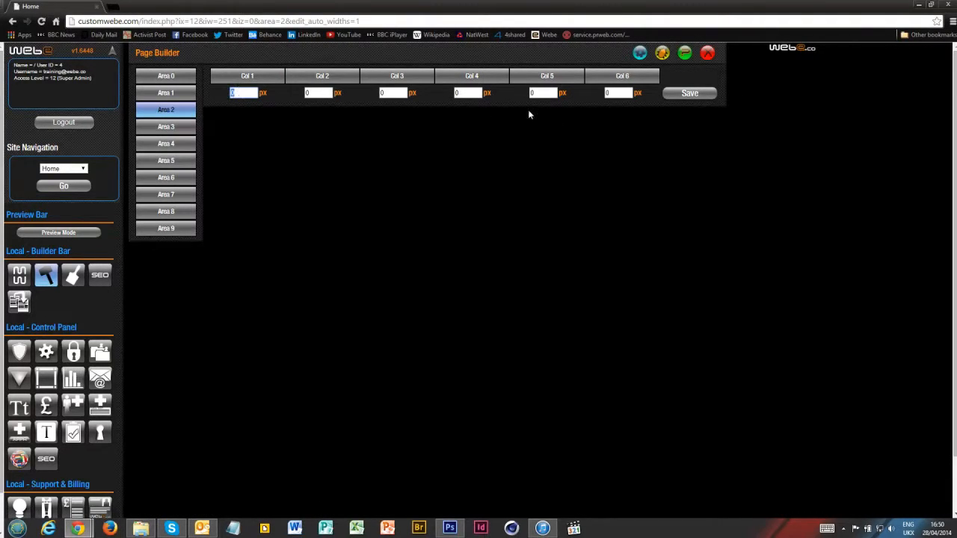
pyautogui.write('00')
pyautogui.click(671, 96)
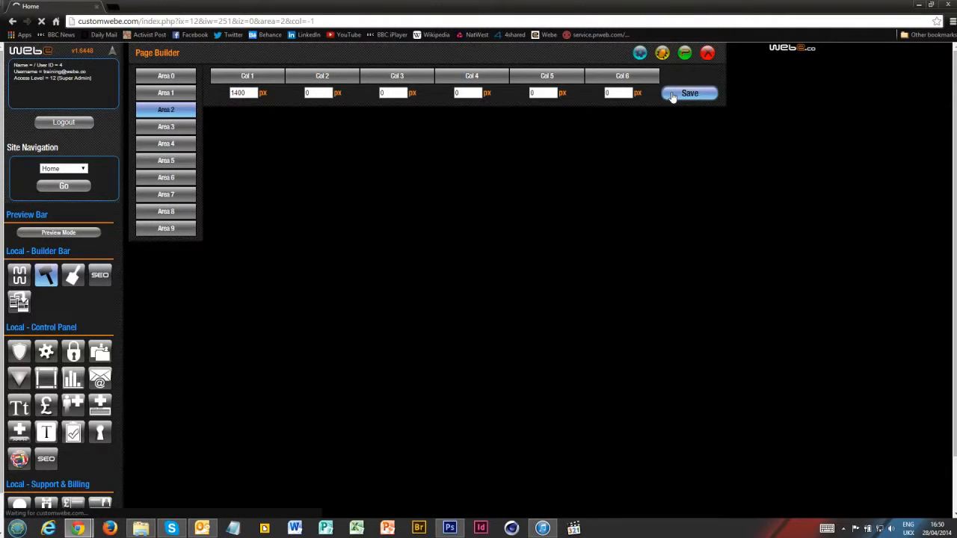
# Step: Start a new application in Area 2 Col 1 at position 1, using the Viewer - Blank Spacer app
pyautogui.click(254, 82)
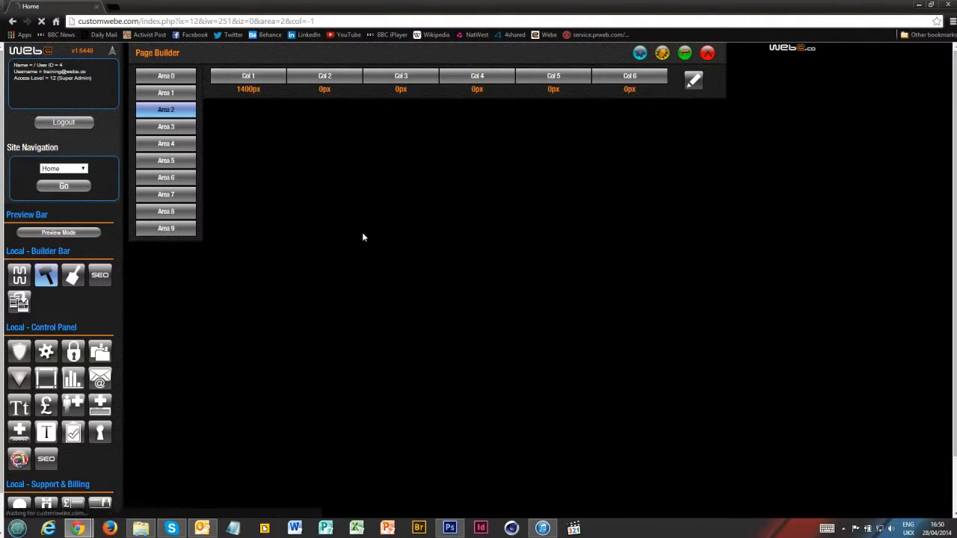
pyautogui.click(441, 122)
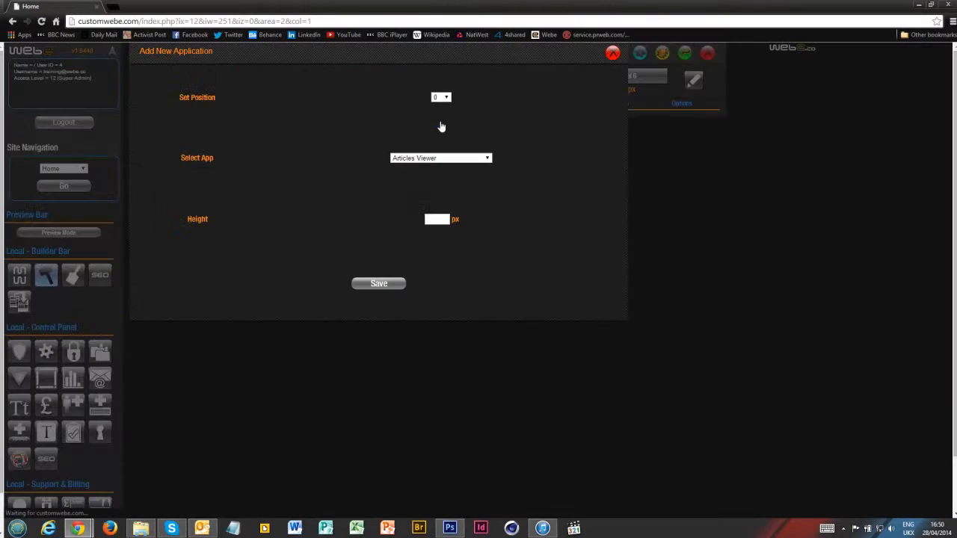
pyautogui.click(441, 97)
pyautogui.click(440, 104)
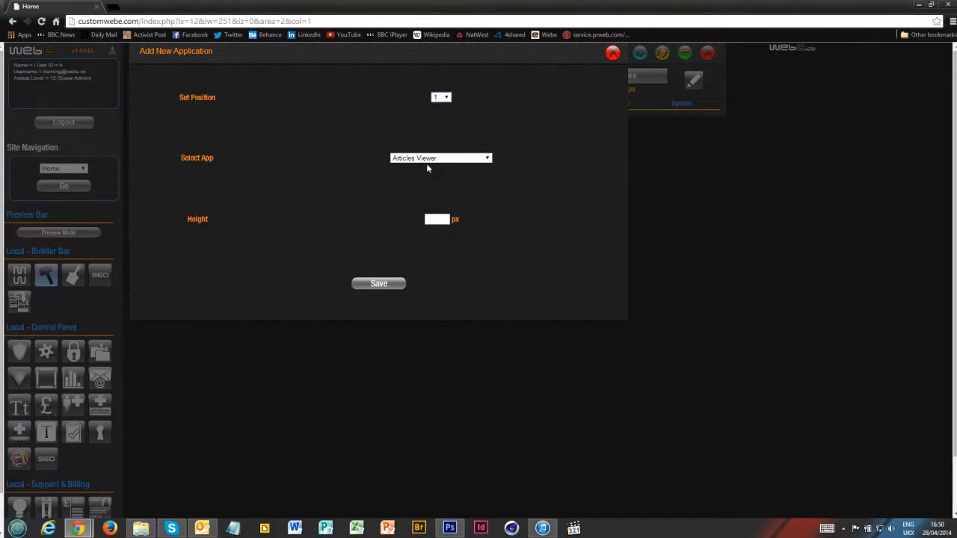
pyautogui.click(427, 163)
pyautogui.click(429, 326)
# Step: Measure the vertical gap between the two horizontal guides above the menu in the Photoshop proof and return to Chrome
pyautogui.click(449, 529)
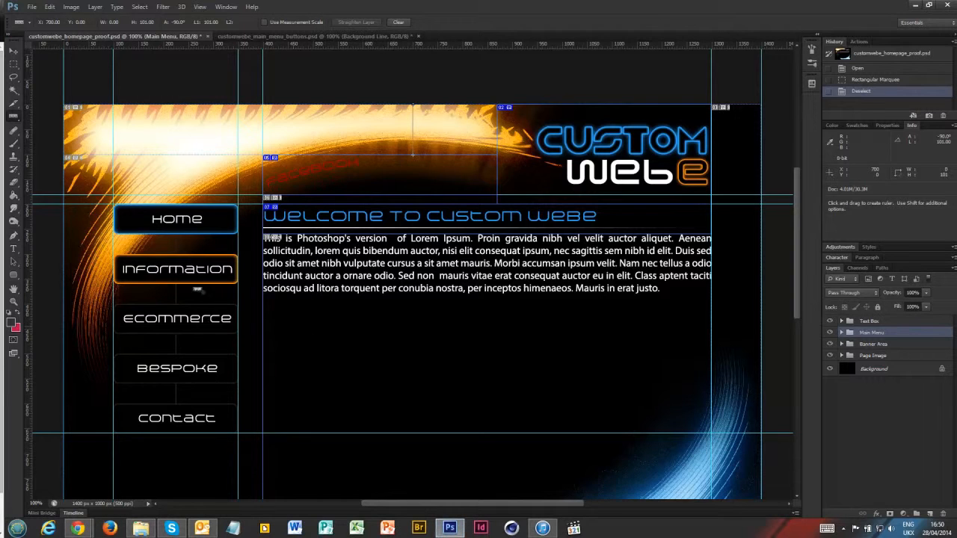
pyautogui.moveTo(106, 200); pyautogui.dragTo(103, 198)
pyautogui.moveTo(78, 529)
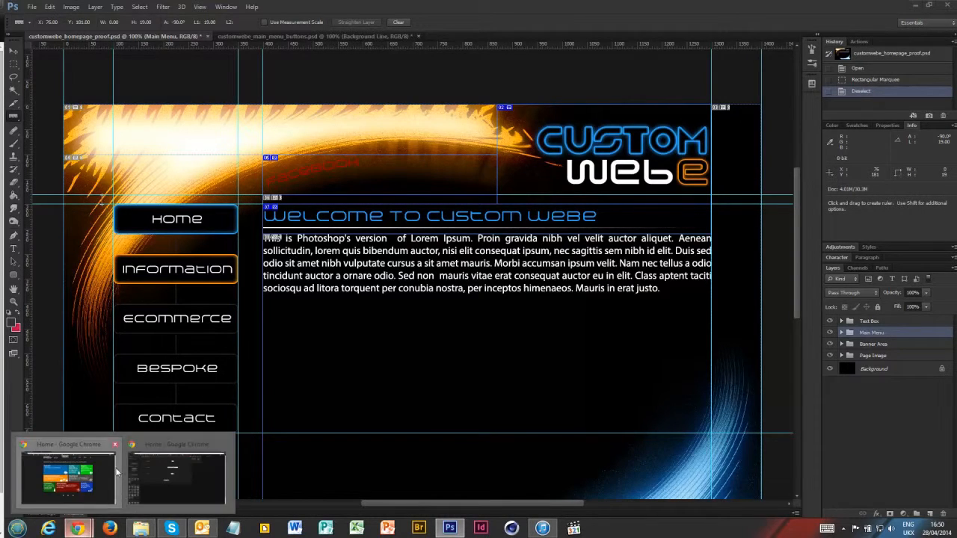
pyautogui.click(167, 458)
# Step: Set the new blank spacer's height to 20 px and save the application
pyautogui.click(440, 219)
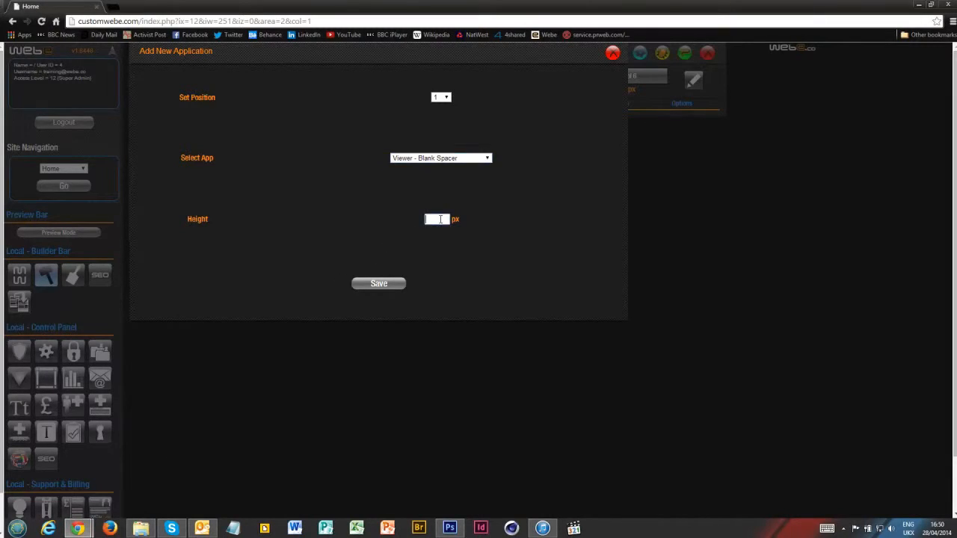
pyautogui.write('20')
pyautogui.click(386, 285)
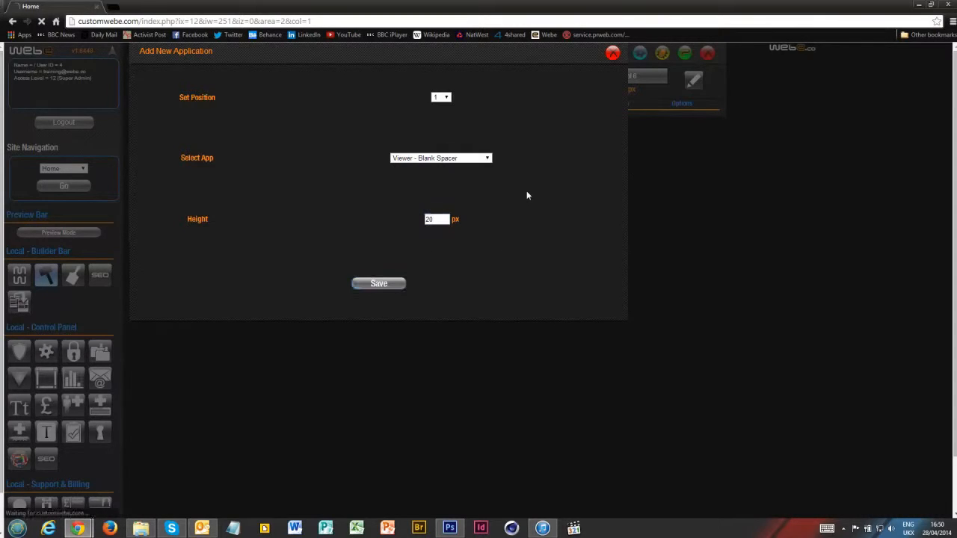
# Step: Activate the Area 2 Col 1 blank spacer, enable it for Super Admin and close the Page Builder
pyautogui.click(248, 123)
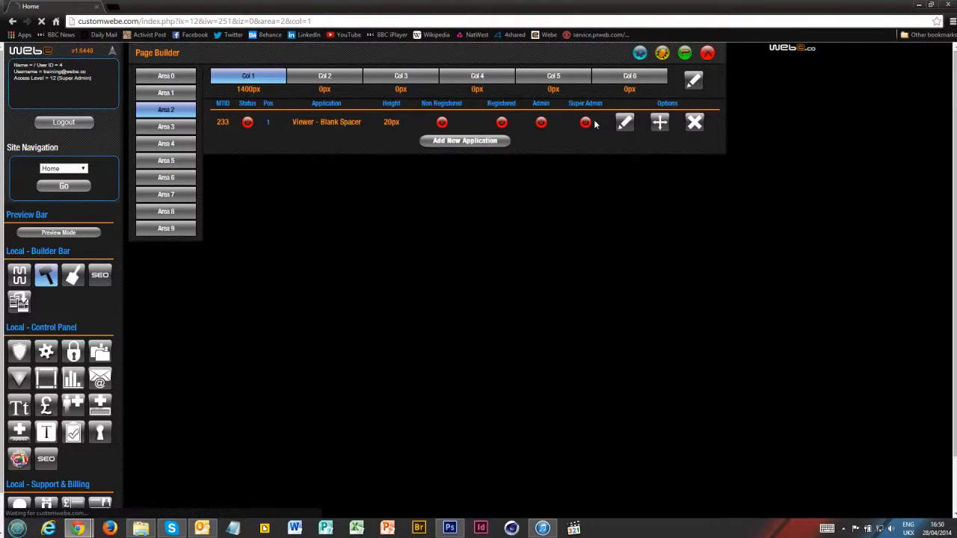
pyautogui.click(585, 123)
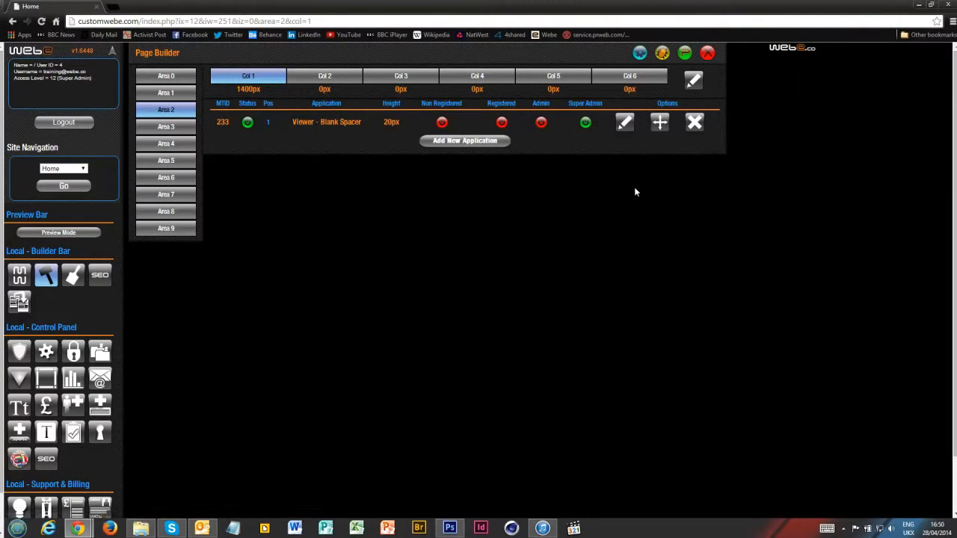
pyautogui.click(706, 55)
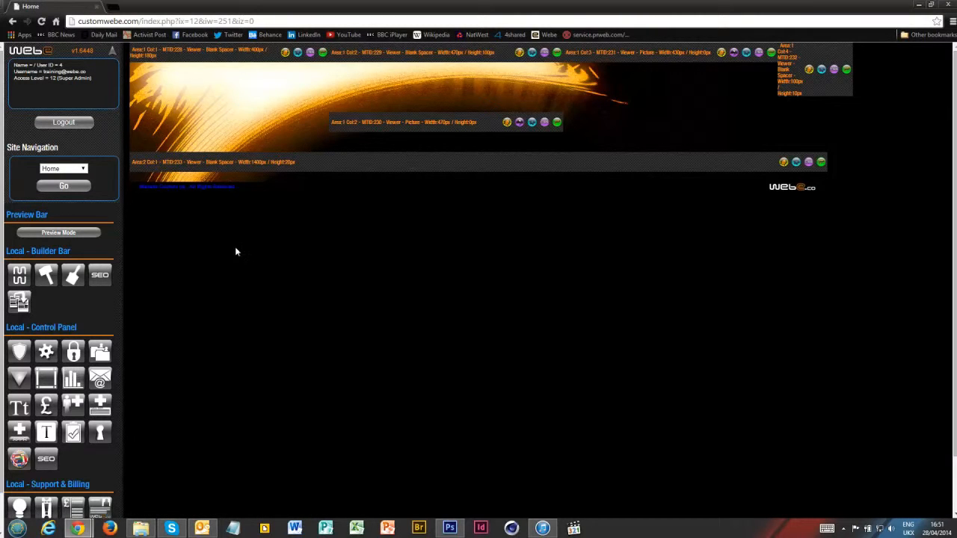
# Step: Measure the horizontal distance from the page's left edge to the main menu in the Photoshop proof and return to Chrome
pyautogui.click(463, 530)
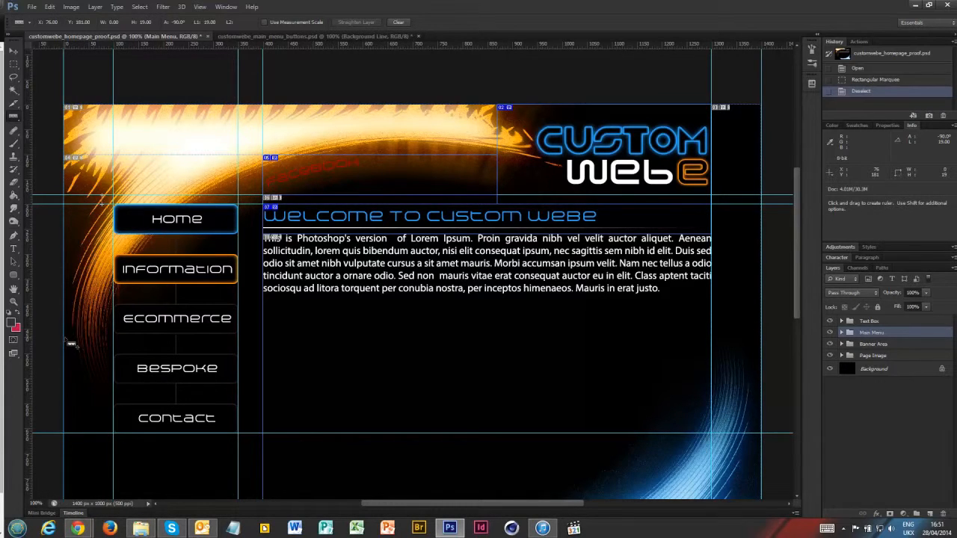
pyautogui.hotkey('ctrl', '+')
pyautogui.moveTo(128, 323); pyautogui.dragTo(531, 327)
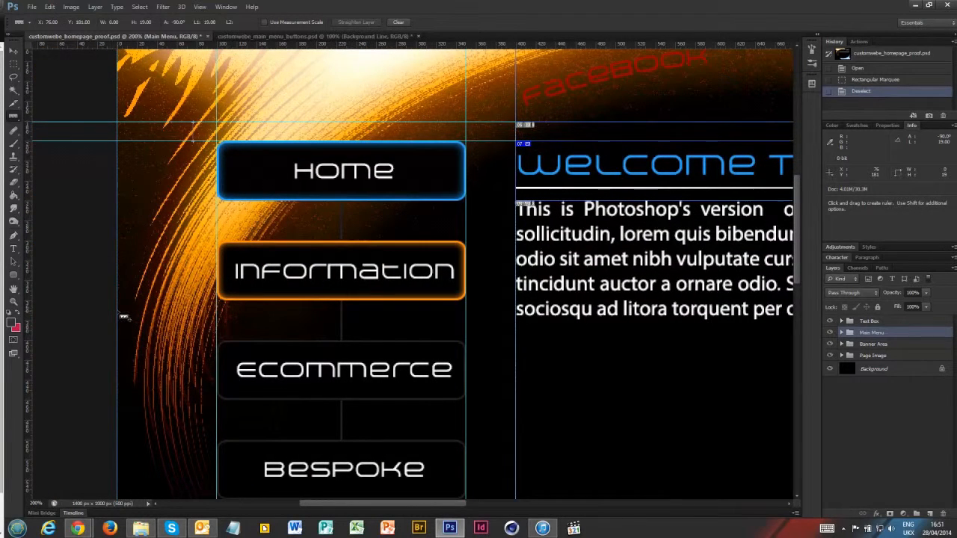
pyautogui.moveTo(116, 309); pyautogui.dragTo(219, 309)
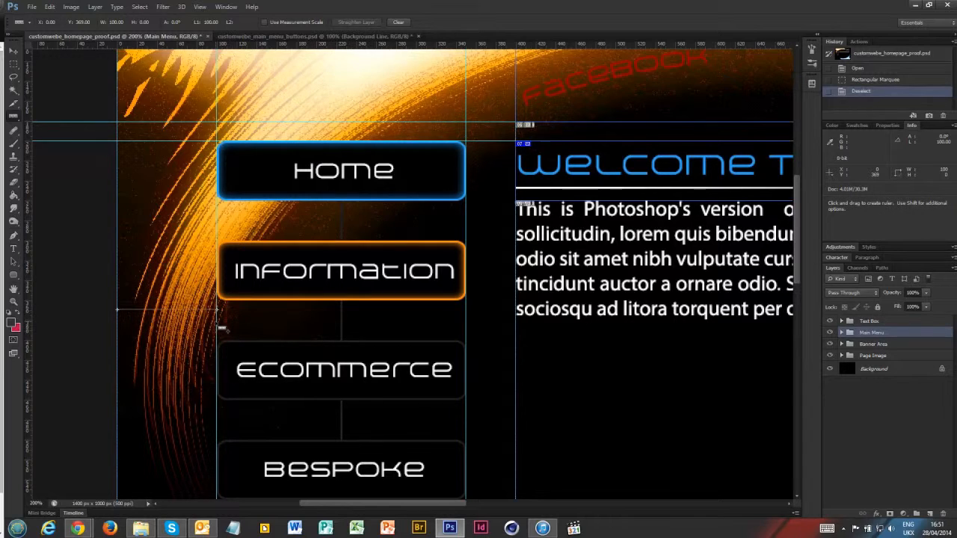
pyautogui.moveTo(77, 529)
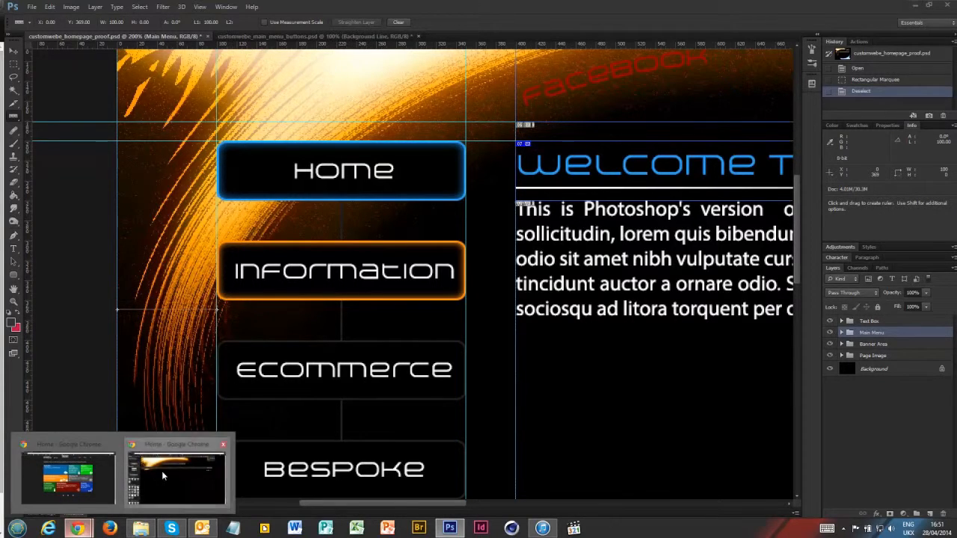
pyautogui.click(161, 471)
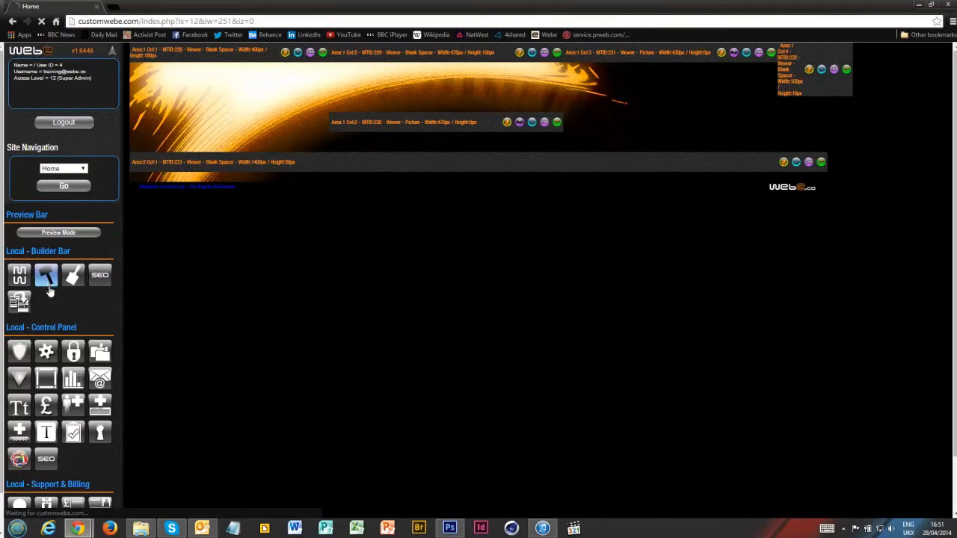
# Step: Open Area 3 in the Page Builder and enter a width of 100 px for Col 1
pyautogui.click(45, 281)
pyautogui.click(174, 128)
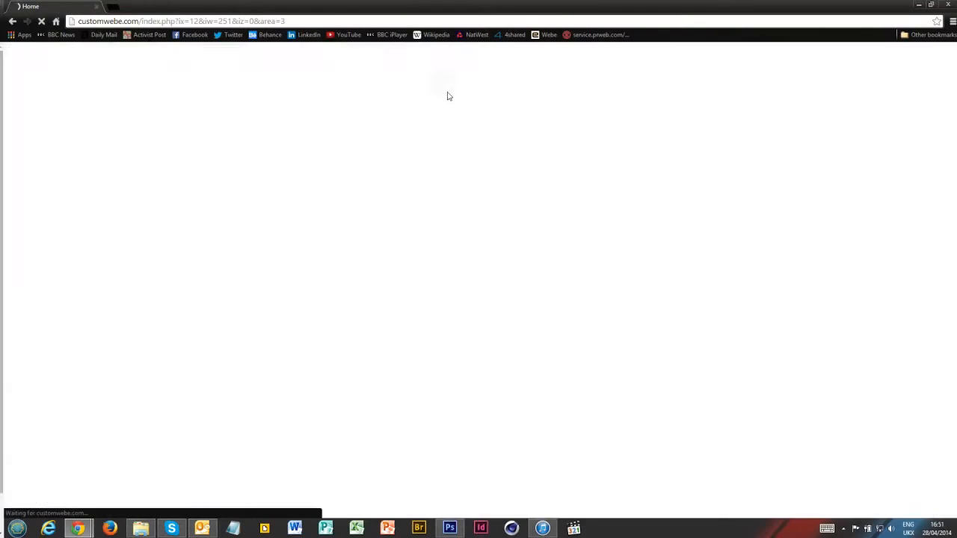
pyautogui.click(698, 82)
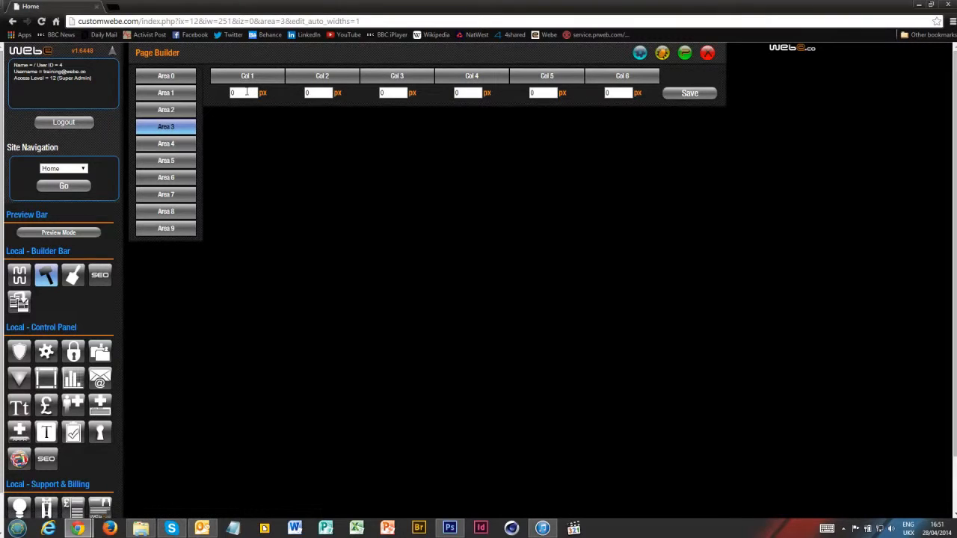
pyautogui.write('100')
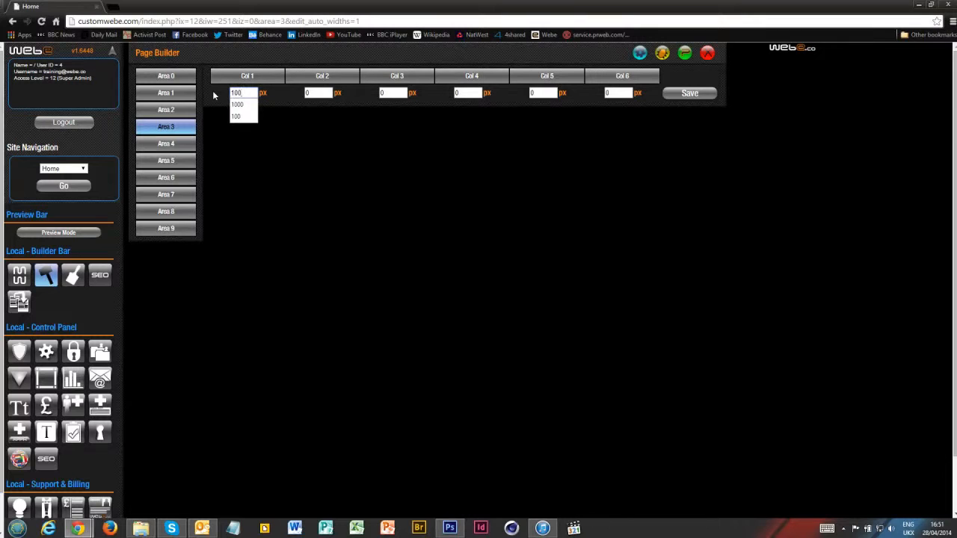
# Step: Switch to the Photoshop proof and measure the width of the main menu column between its vertical guides
pyautogui.click(450, 529)
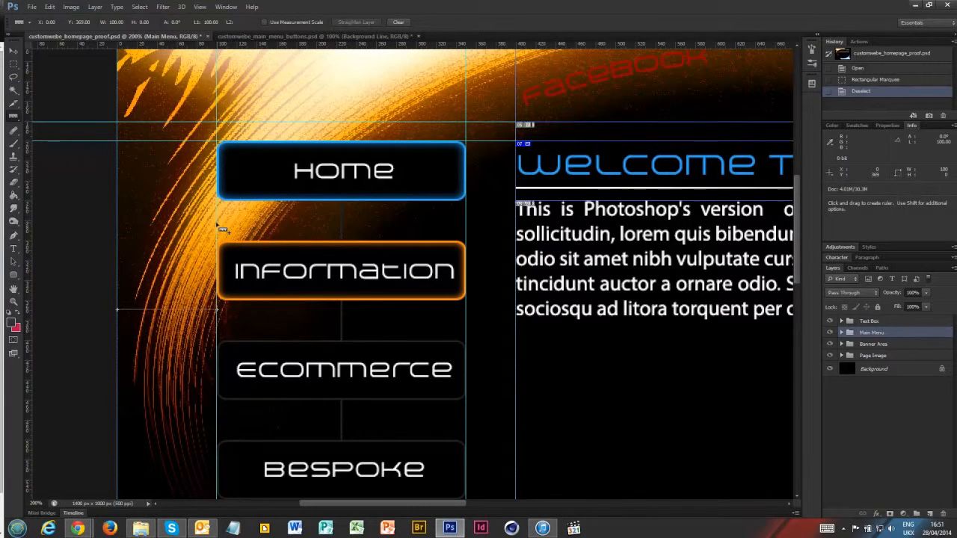
pyautogui.moveTo(217, 222); pyautogui.dragTo(467, 238)
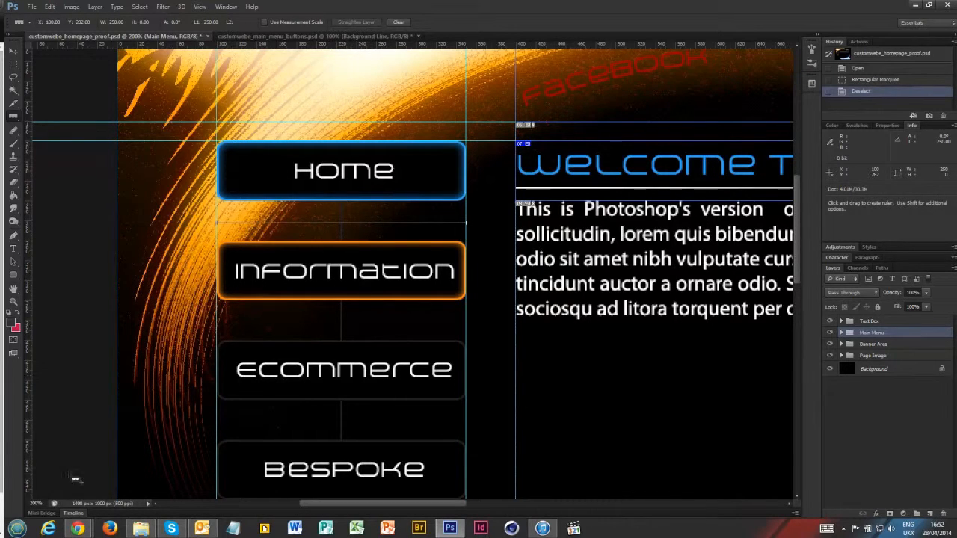
# Step: Set Area 3 Col 2 to 250 px in Chrome and measure the gap between the menu and text columns in the Photoshop proof
pyautogui.click(202, 456)
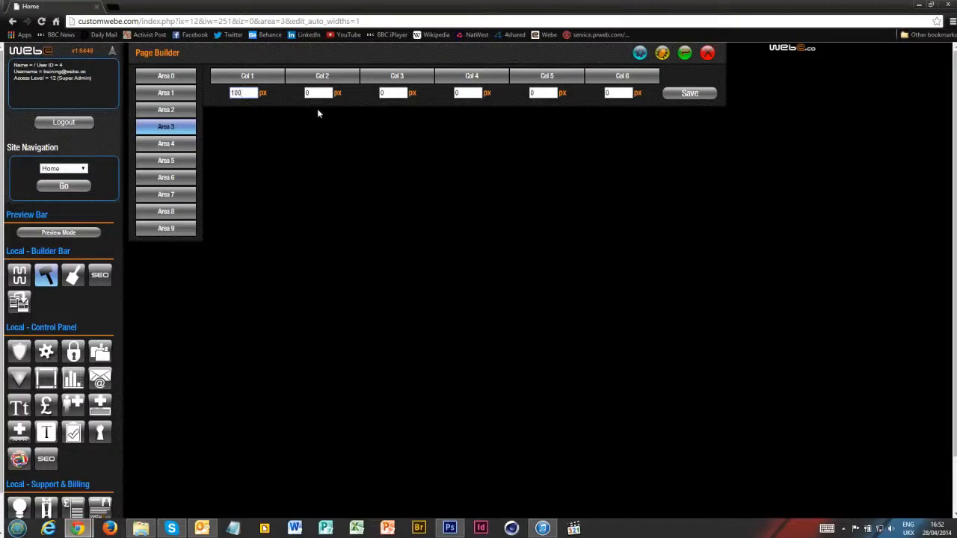
pyautogui.write('250')
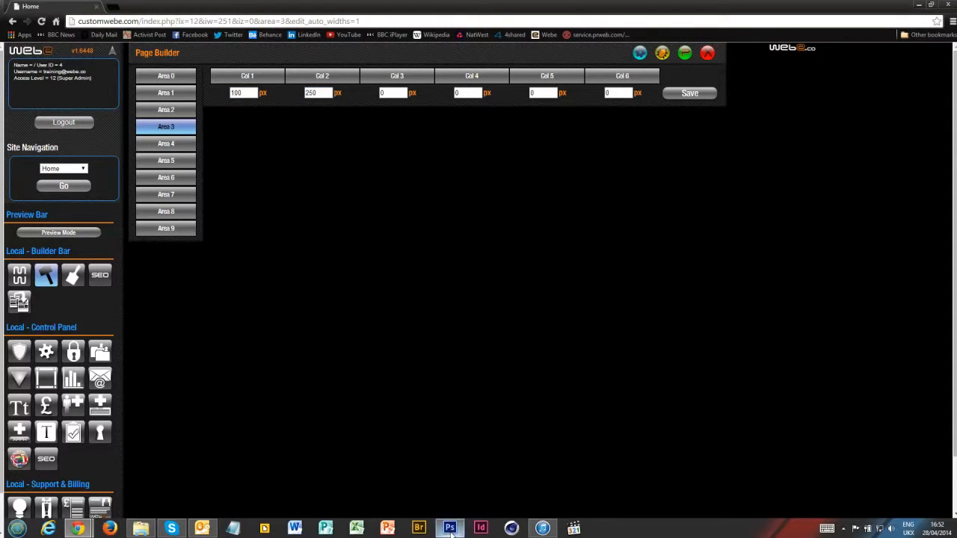
pyautogui.click(445, 471)
pyautogui.moveTo(466, 327); pyautogui.dragTo(516, 343)
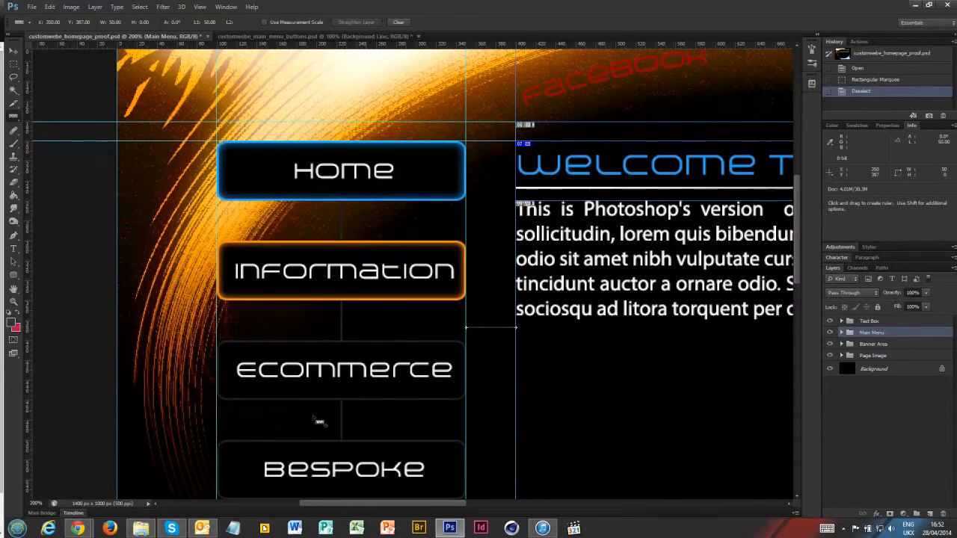
# Step: Switch back to Chrome and enter a width of 50 px for Area 3 Col 3
pyautogui.moveTo(77, 529)
pyautogui.click(167, 496)
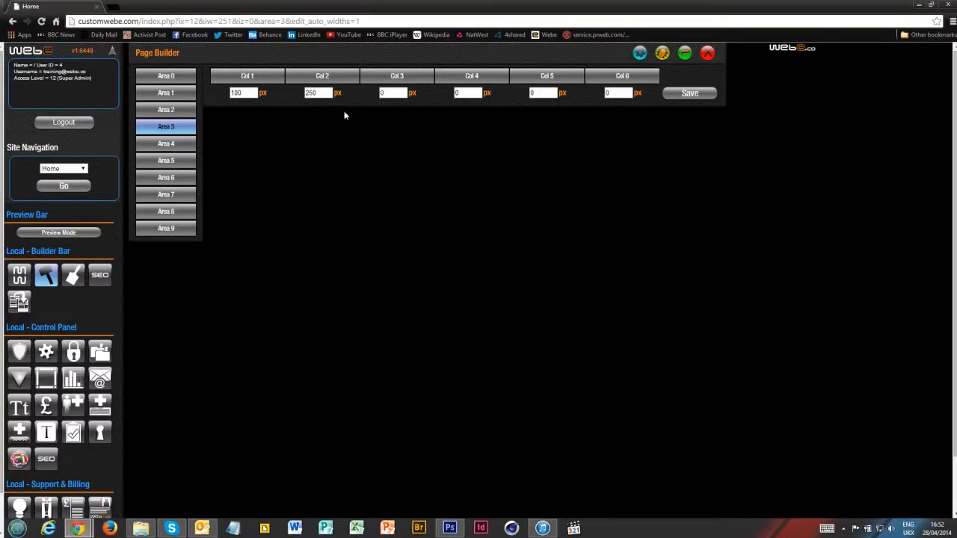
pyautogui.write('50')
# Step: Switch to the Photoshop proof and measure the full width of the welcome text column between its vertical guides
pyautogui.click(448, 527)
pyautogui.moveTo(688, 369); pyautogui.dragTo(212, 328)
pyautogui.hotkey('ctrl', '-')
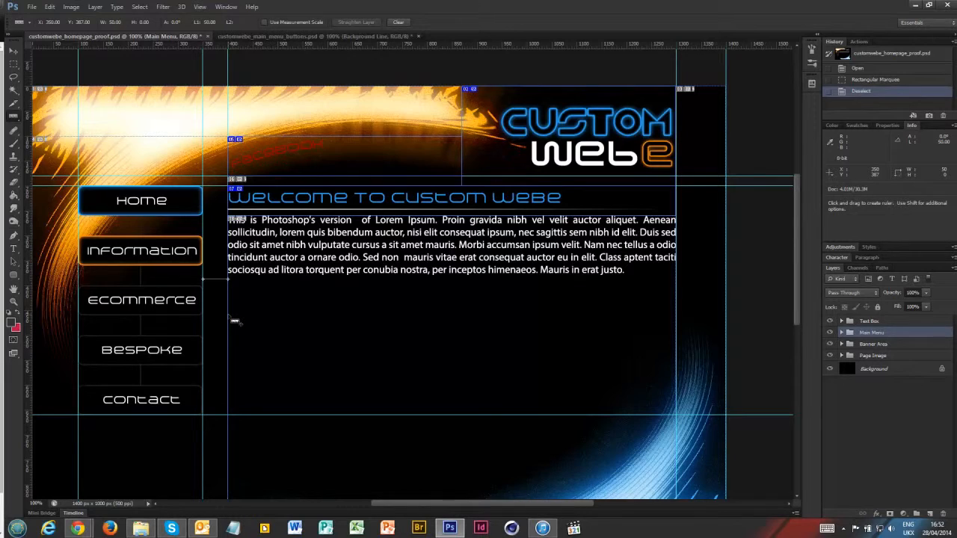
pyautogui.press('shift')
pyautogui.moveTo(228, 314)
pyautogui.mouseDown()
pyautogui.moveTo(361, 346)
pyautogui.moveTo(668, 366)
pyautogui.mouseUp()
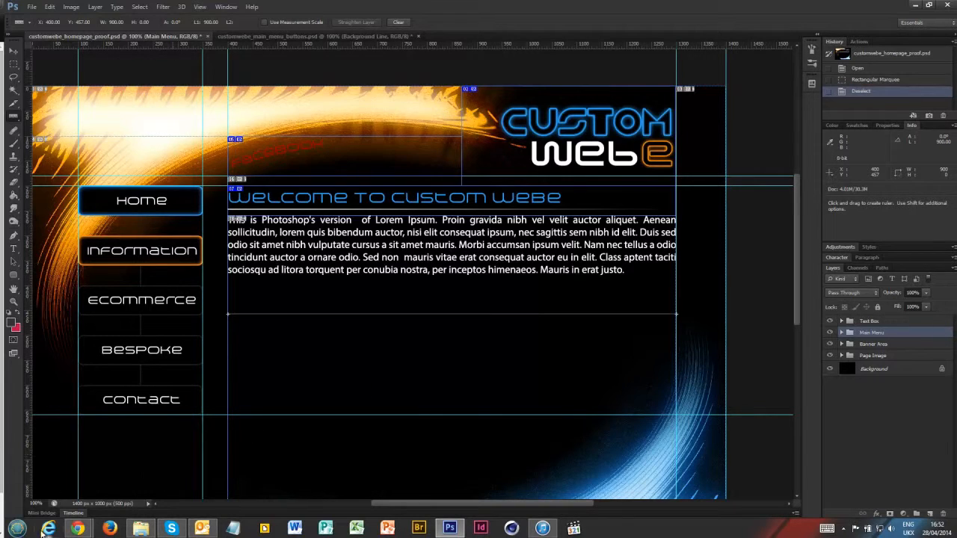
# Step: Return to Chrome and enter a width of 900 px for Area 3 Col 4
pyautogui.moveTo(78, 530)
pyautogui.click(184, 475)
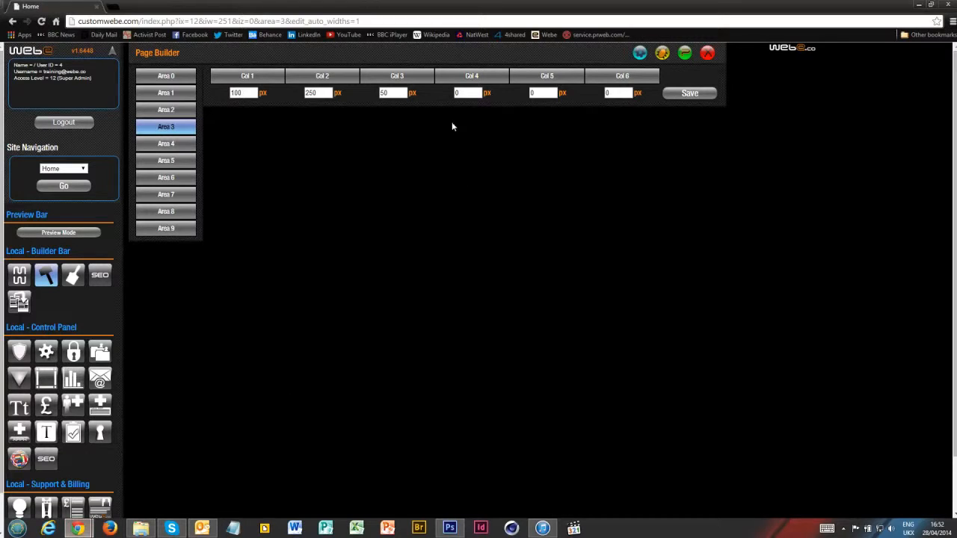
pyautogui.write('900')
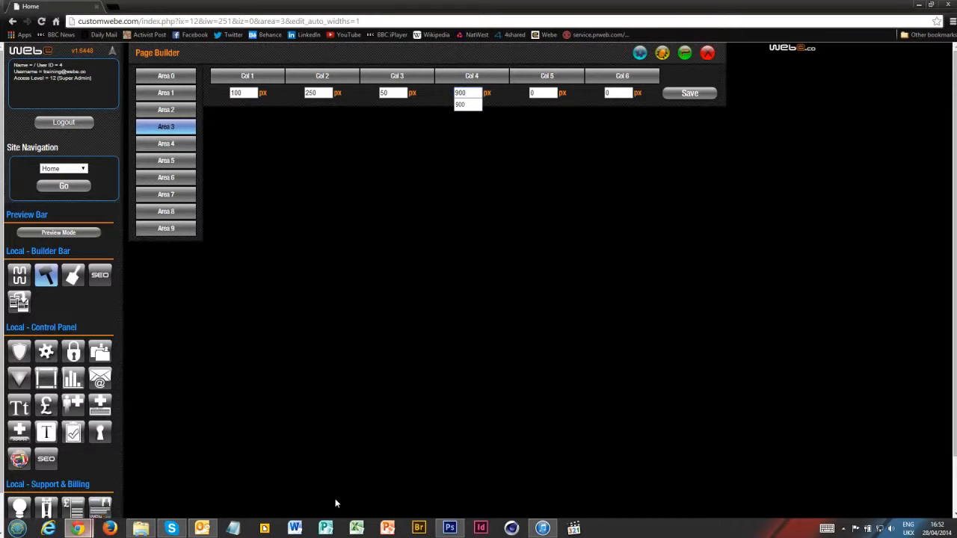
# Step: Measure the margin between the text column and the page's right edge in Photoshop, and save Area 3 Col 5 as 100 px in Chrome
pyautogui.click(453, 528)
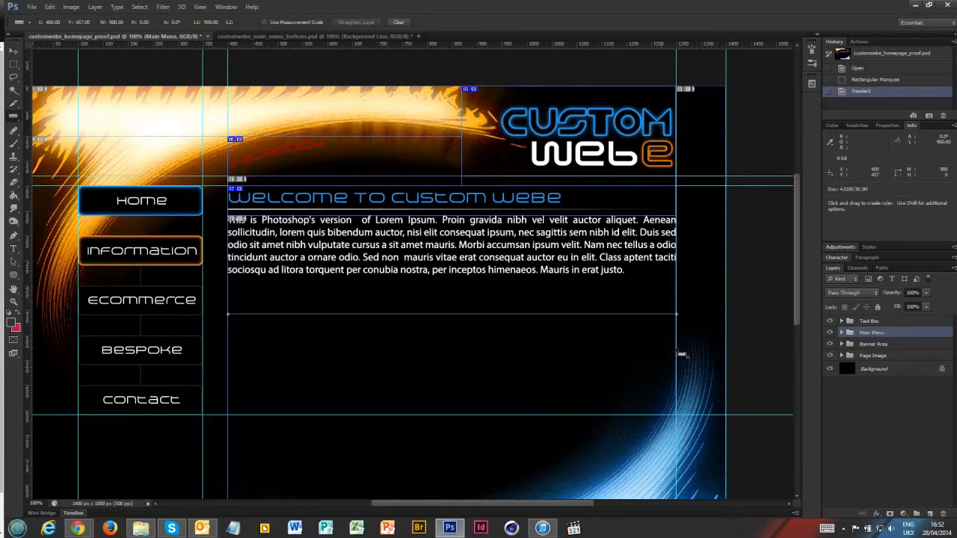
pyautogui.moveTo(676, 348)
pyautogui.mouseDown()
pyautogui.moveTo(700, 349)
pyautogui.moveTo(725, 376)
pyautogui.moveTo(729, 366)
pyautogui.mouseUp()
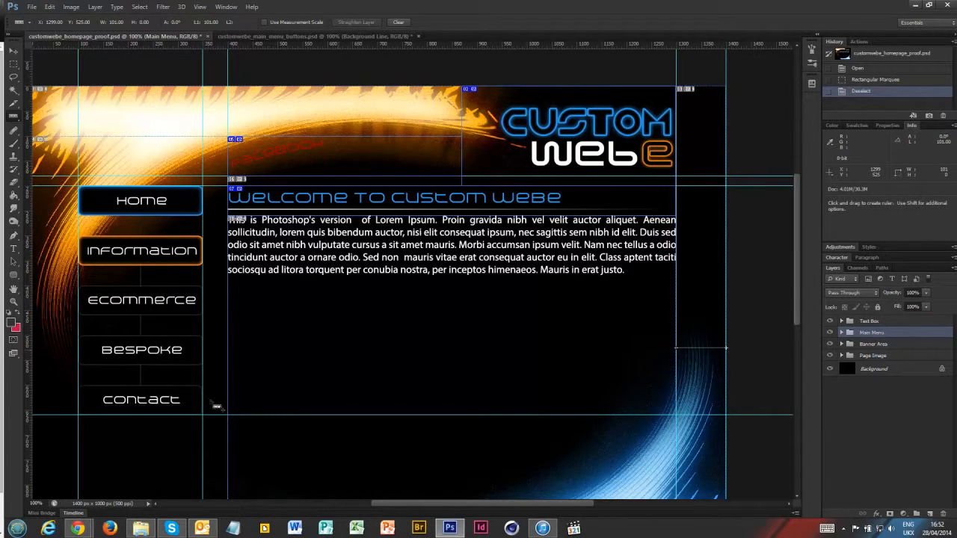
pyautogui.moveTo(78, 529)
pyautogui.click(180, 491)
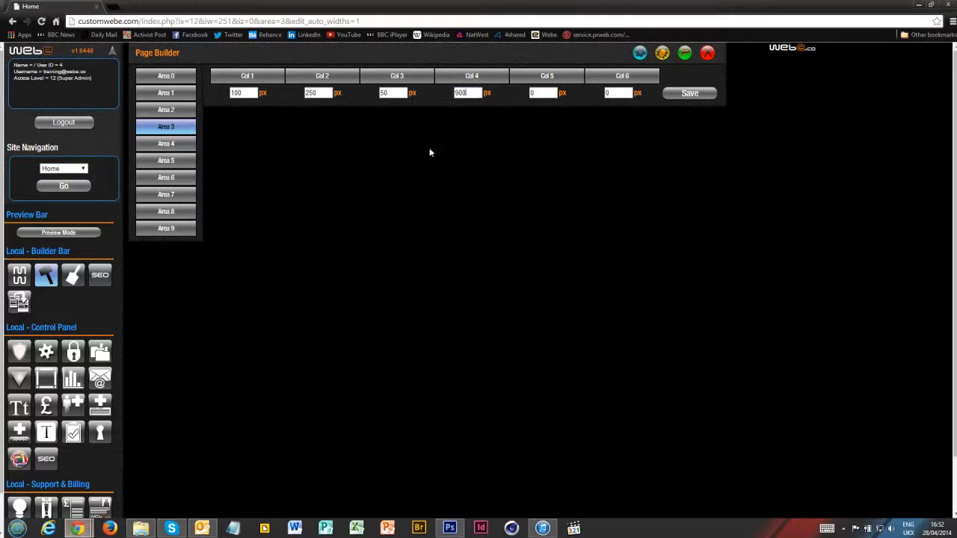
pyautogui.write('100')
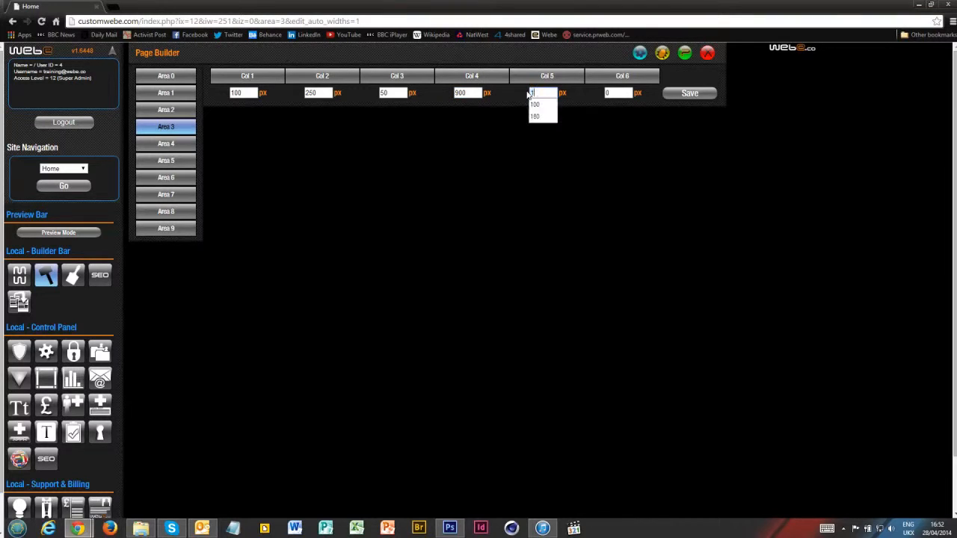
pyautogui.click(685, 96)
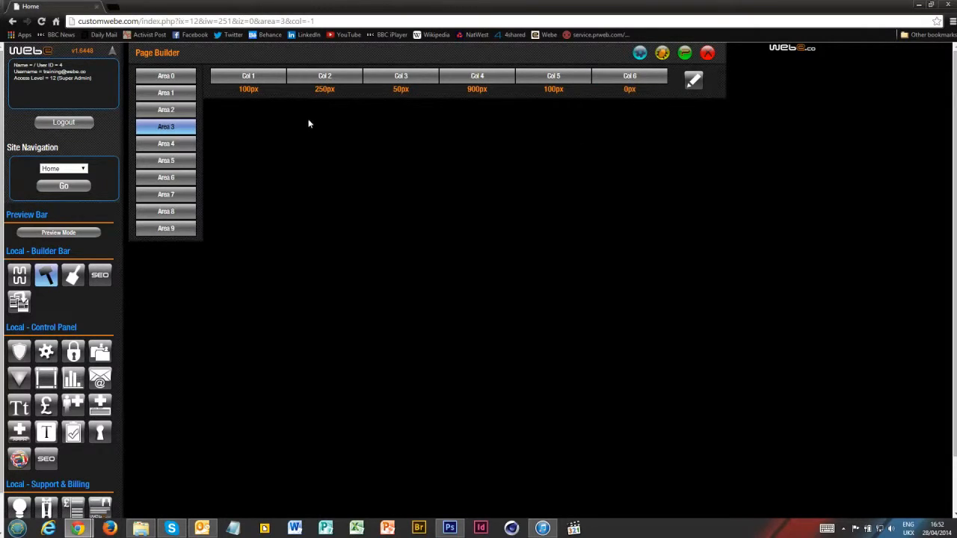
# Step: Add a 10 px high Viewer - Blank Spacer at position 1 in Area 3 Col 1, activated and enabled for Super Admin
pyautogui.click(253, 78)
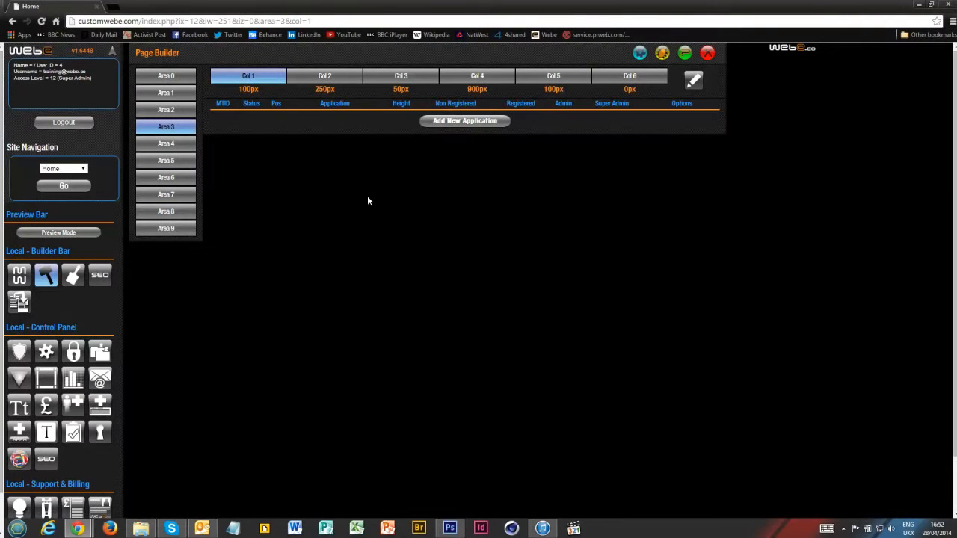
pyautogui.click(443, 121)
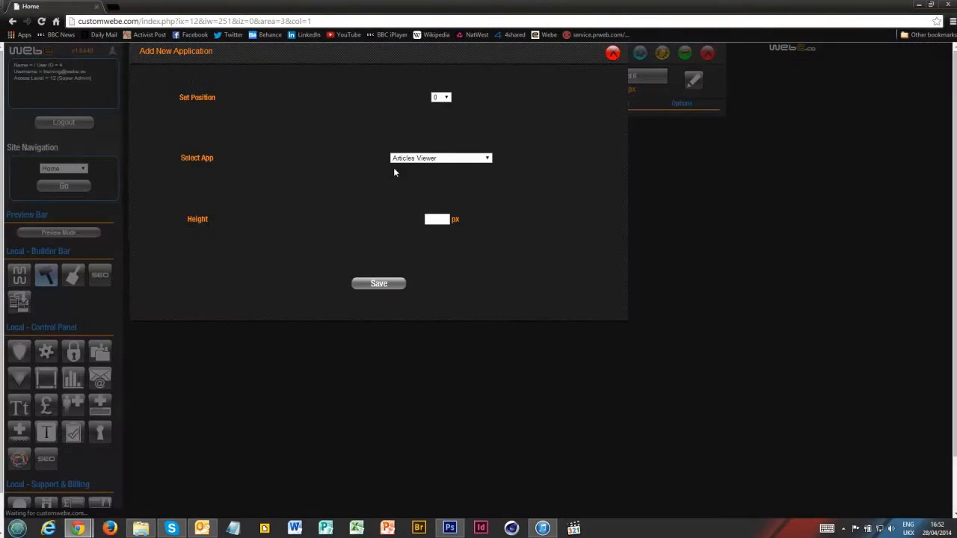
pyautogui.click(441, 98)
pyautogui.click(436, 124)
pyautogui.click(441, 158)
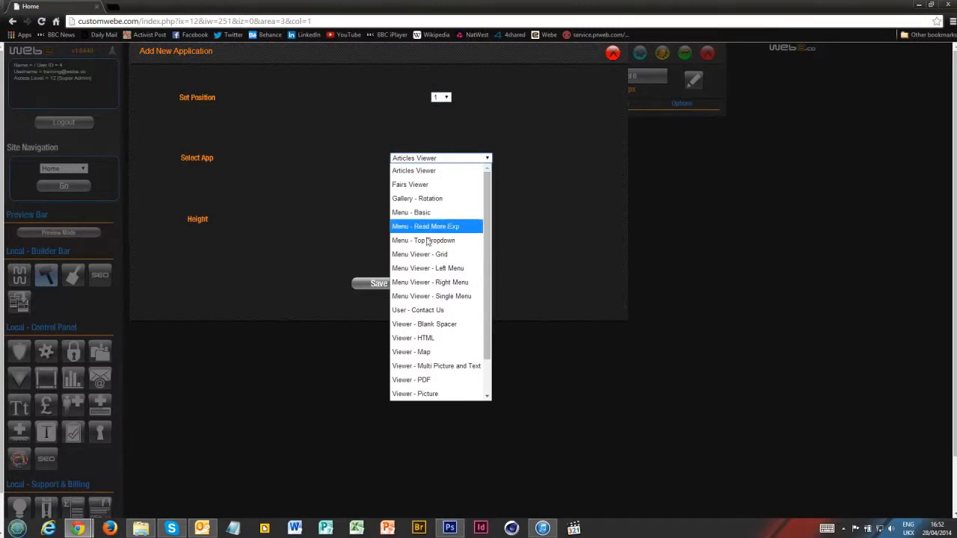
pyautogui.click(433, 325)
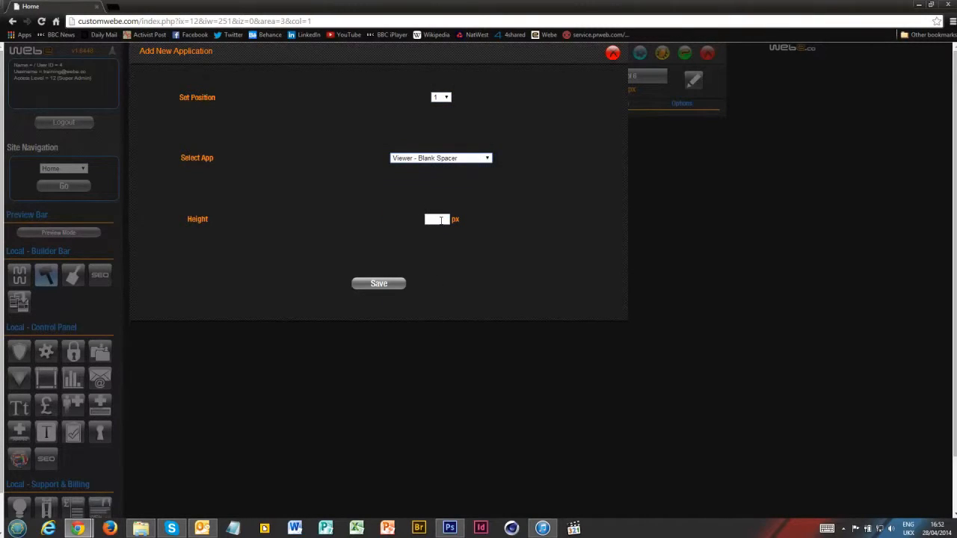
pyautogui.write('10')
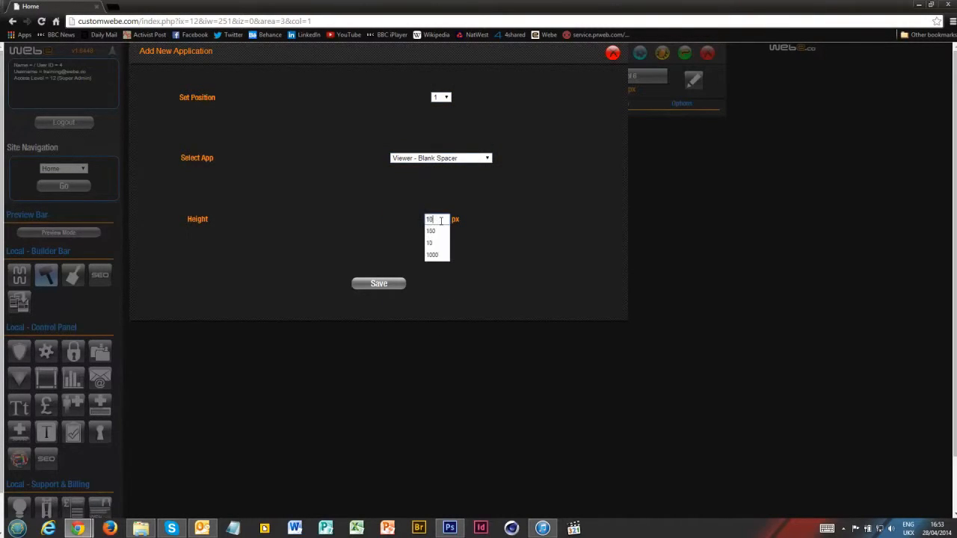
pyautogui.click(365, 285)
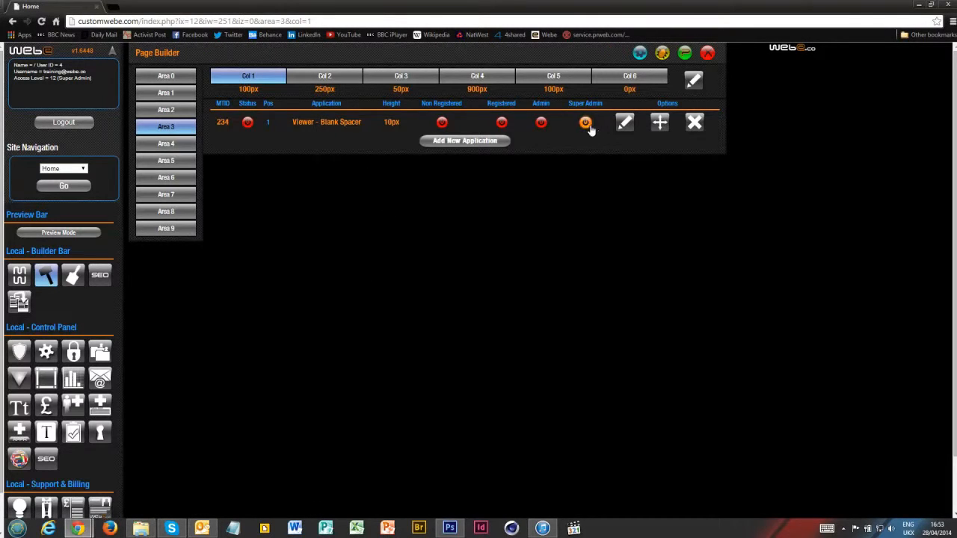
pyautogui.click(587, 122)
pyautogui.click(248, 123)
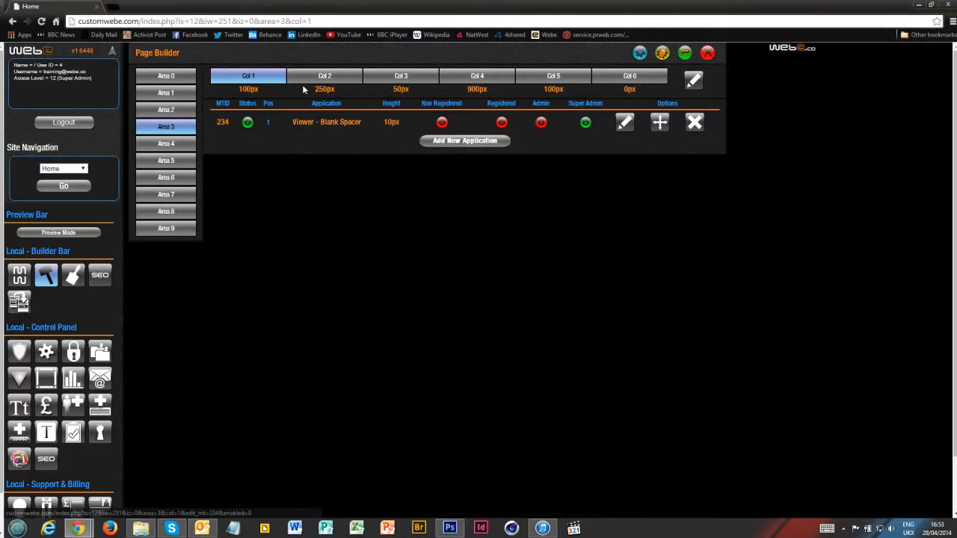
# Step: Add Menu Viewer - Left Menu at position 1 in Area 3 Col 2 without a height, activated and enabled for Super Admin
pyautogui.click(317, 79)
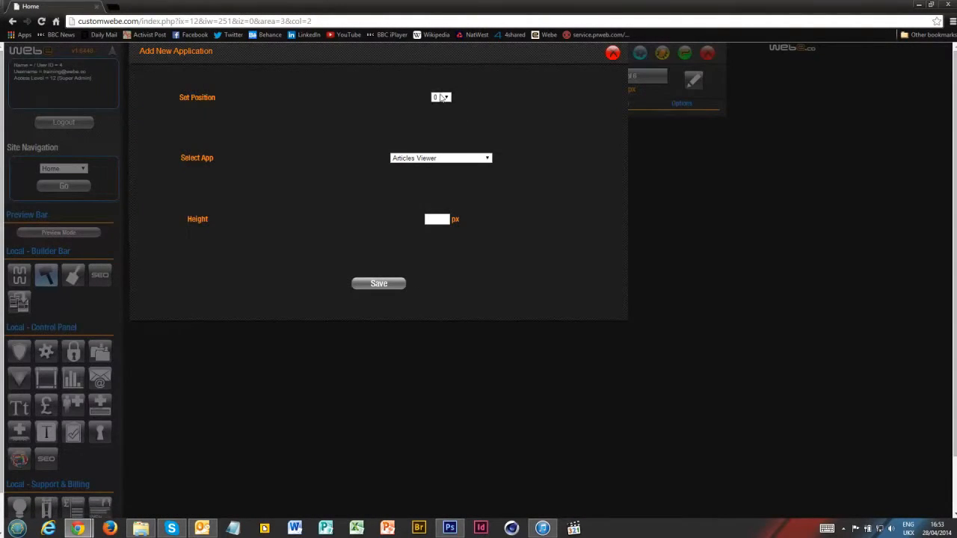
pyautogui.click(441, 97)
pyautogui.click(437, 120)
pyautogui.click(434, 158)
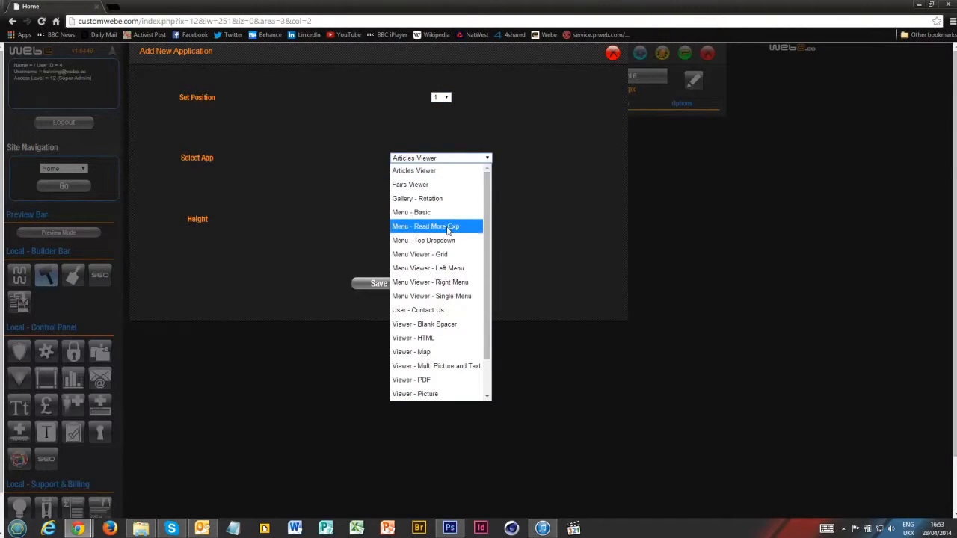
pyautogui.click(434, 268)
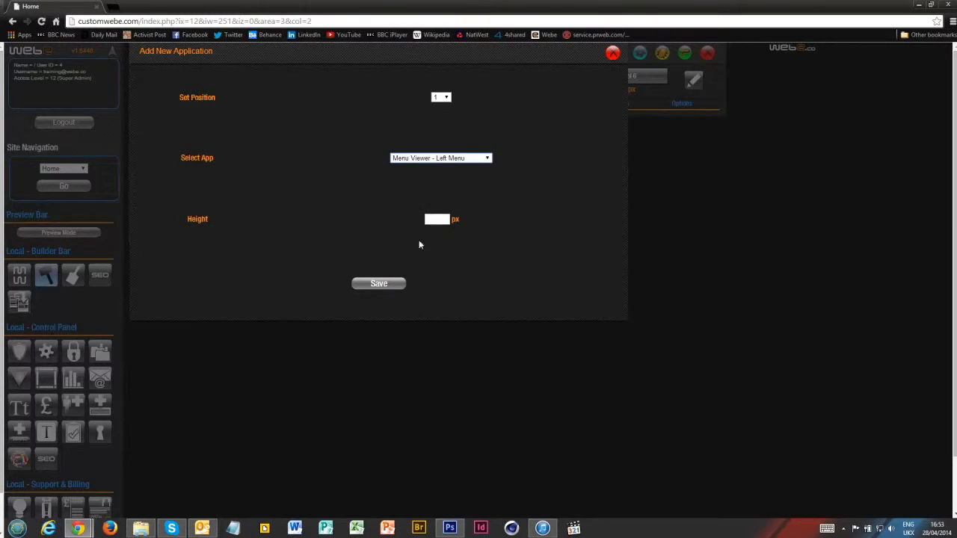
pyautogui.click(380, 285)
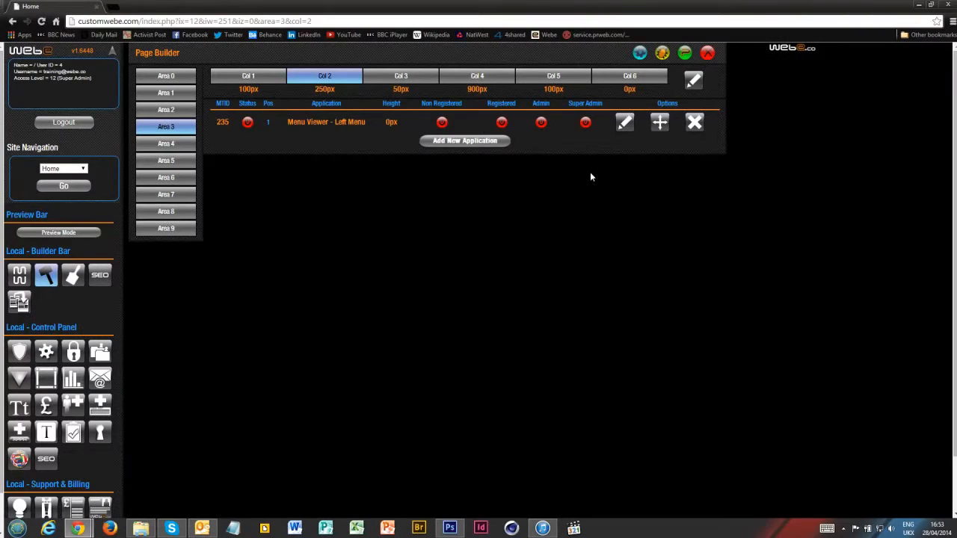
pyautogui.click(586, 122)
pyautogui.click(247, 124)
# Step: Add a 10 px high Viewer - Blank Spacer at position 1 in Area 3 Col 3, activated and enabled for Super Admin
pyautogui.click(396, 79)
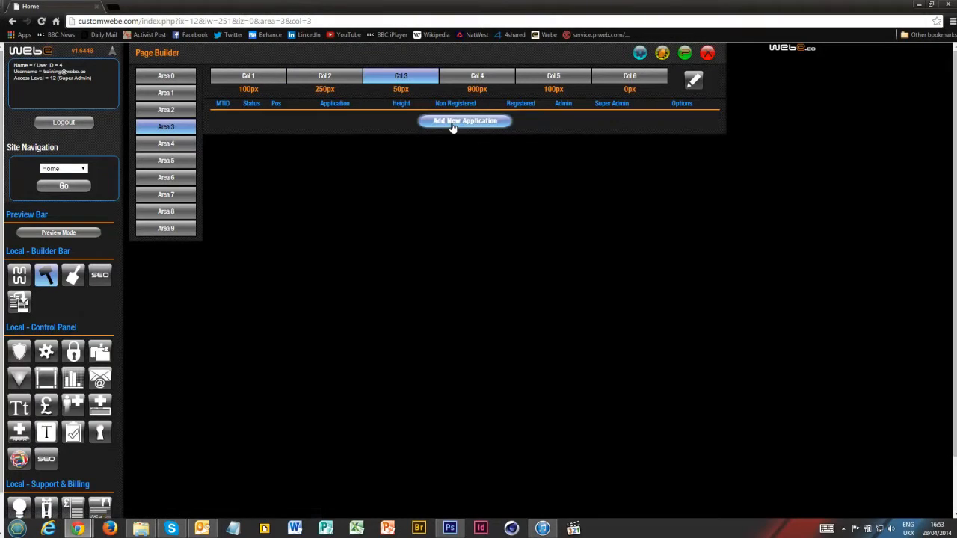
pyautogui.click(453, 122)
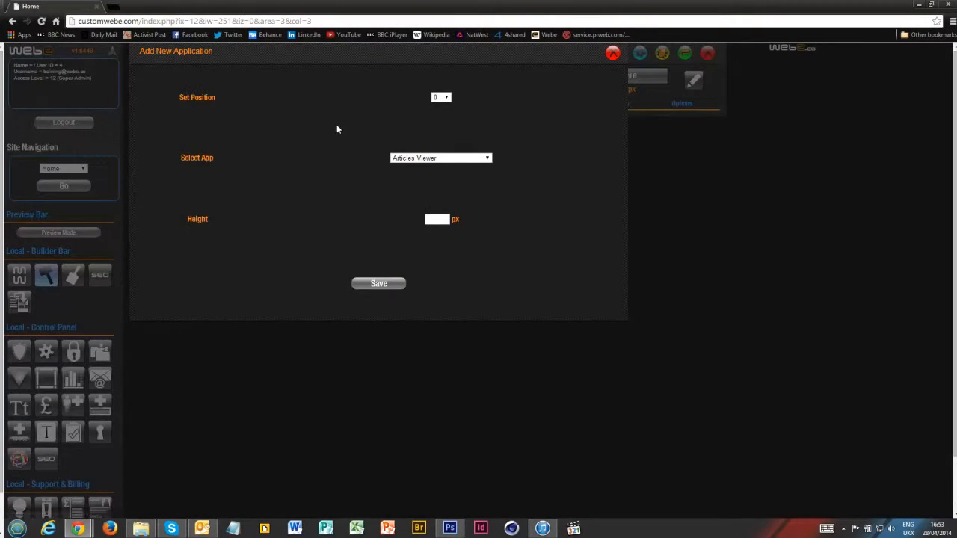
pyautogui.click(441, 97)
pyautogui.click(436, 124)
pyautogui.click(421, 158)
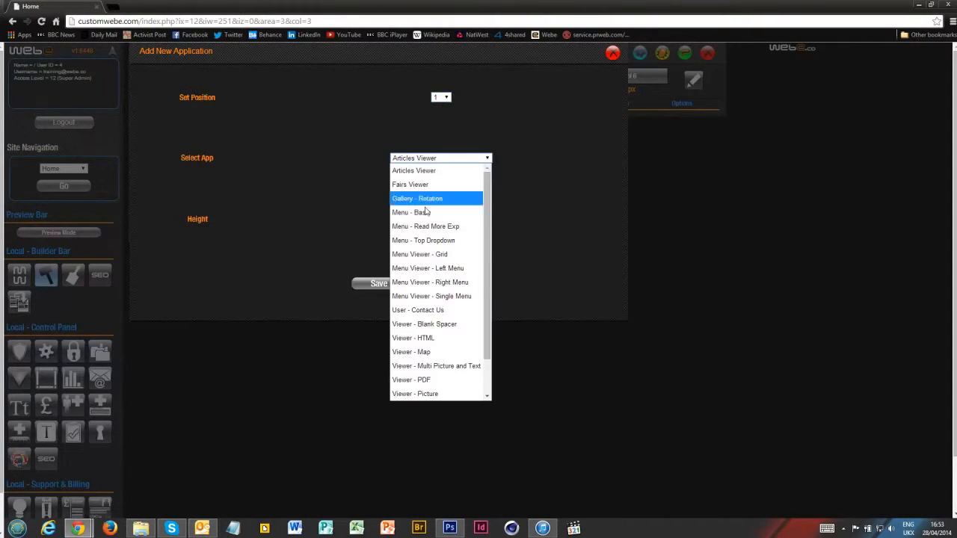
pyautogui.click(433, 325)
pyautogui.click(438, 220)
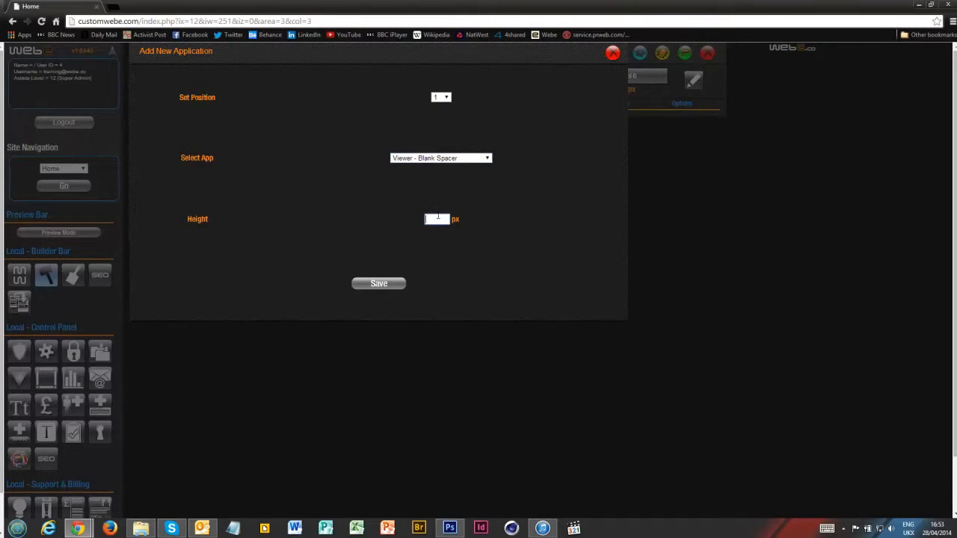
pyautogui.write('10')
pyautogui.click(367, 283)
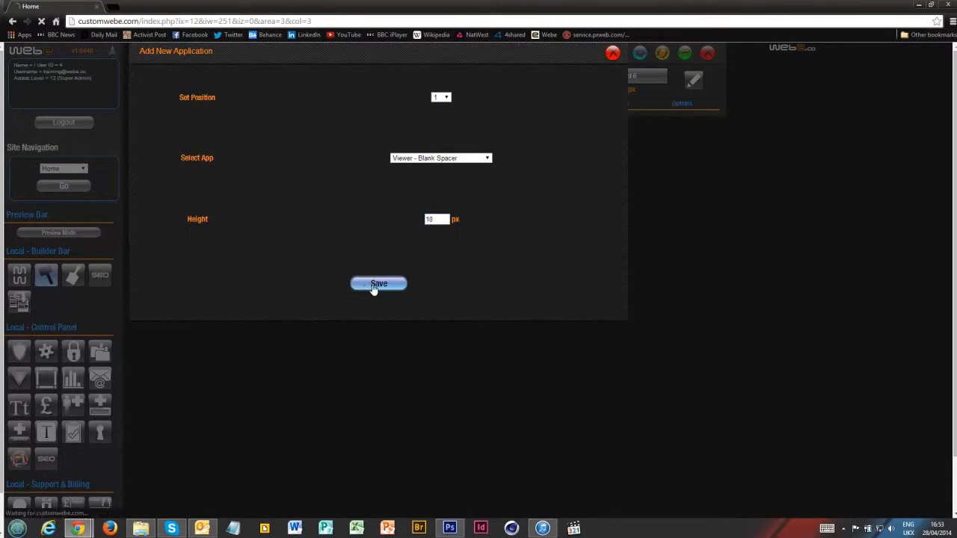
pyautogui.click(247, 122)
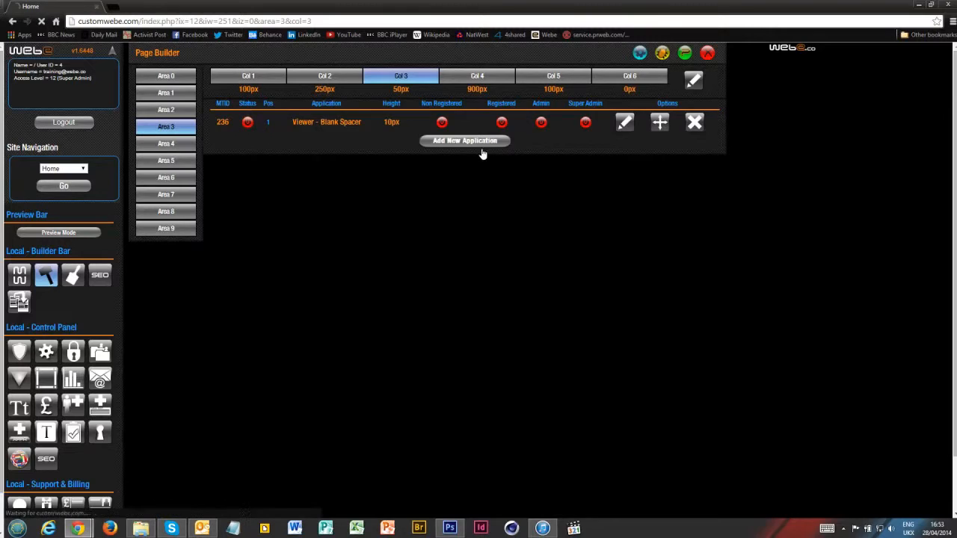
pyautogui.click(586, 122)
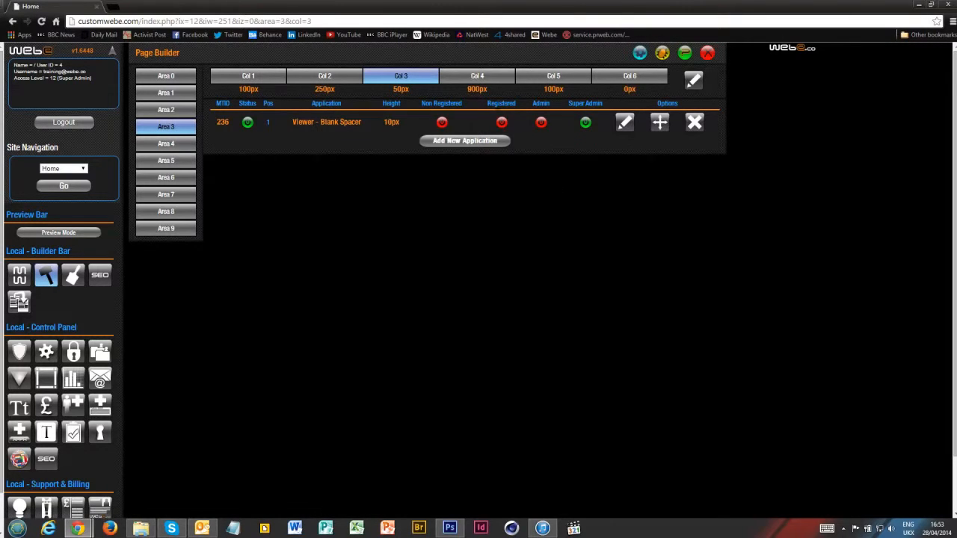
# Step: Start a new application for Area 3 Col 4 and set its position to 1
pyautogui.click(477, 75)
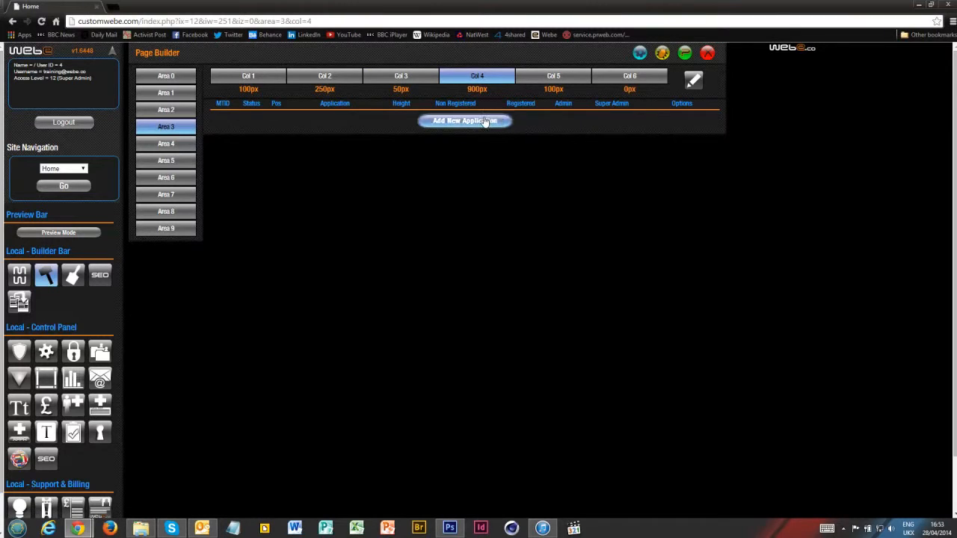
pyautogui.click(486, 121)
pyautogui.click(440, 97)
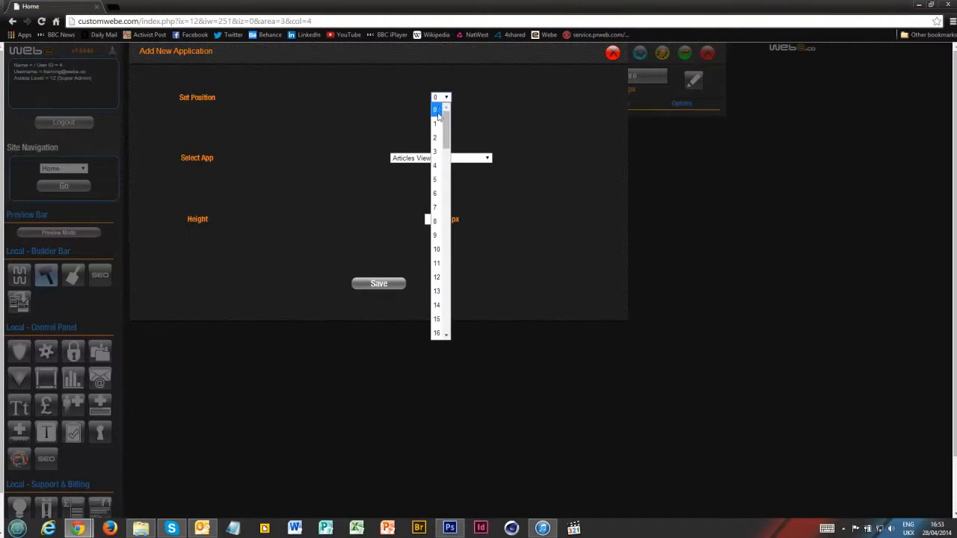
pyautogui.click(440, 122)
# Step: Check the welcome text column in the Photoshop proof and return to the new application form in Chrome
pyautogui.click(449, 529)
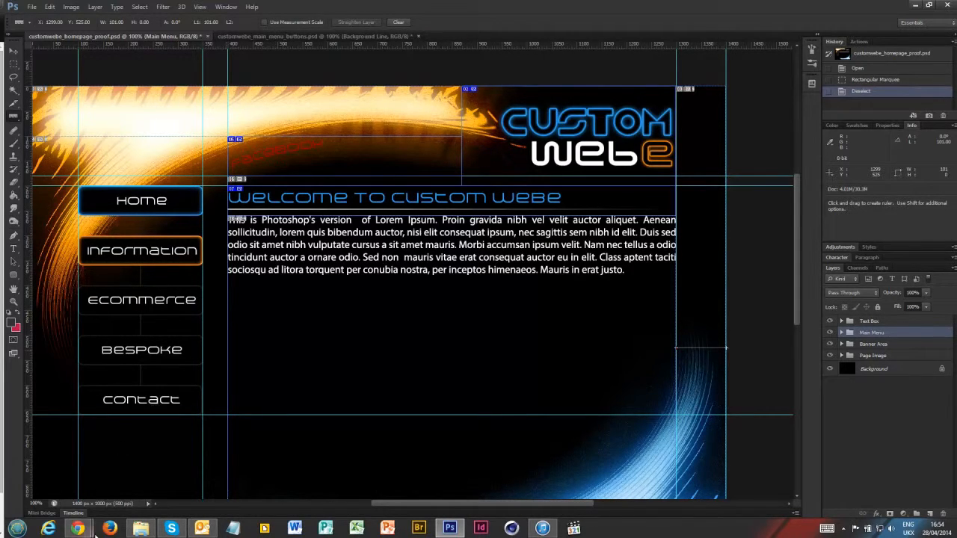
pyautogui.moveTo(79, 529)
pyautogui.click(178, 473)
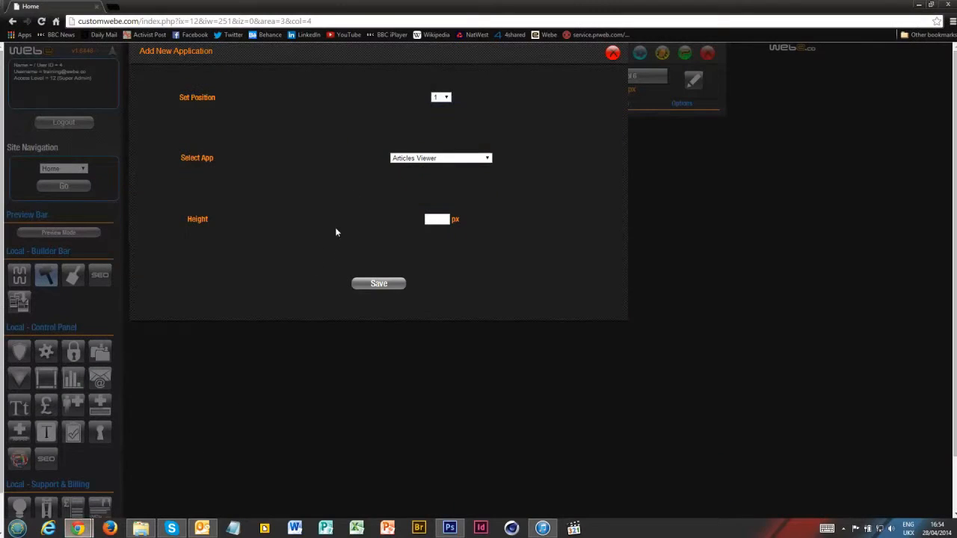
# Step: Choose Viewer - Picture as the application for position 1 in Area 3 Col 4 and save it without a height
pyautogui.click(404, 158)
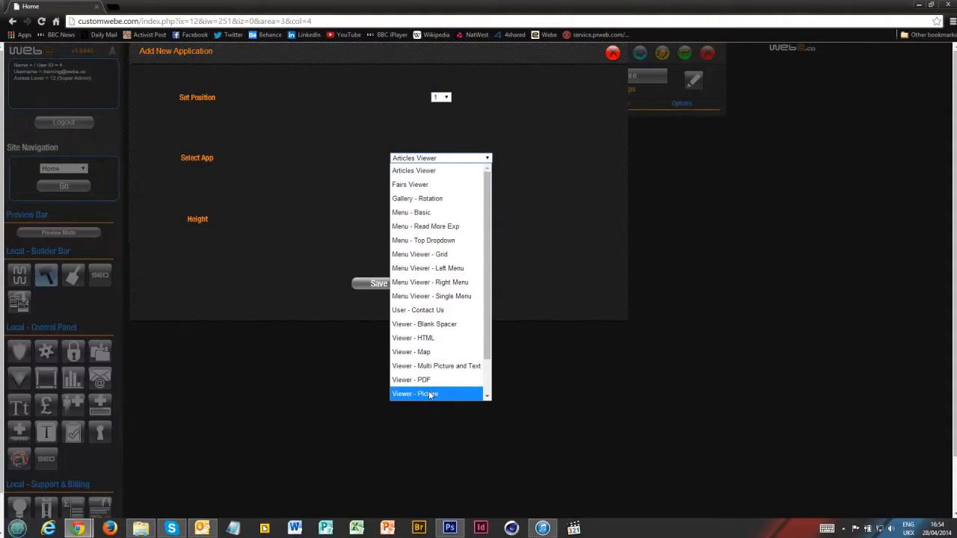
pyautogui.click(404, 393)
pyautogui.click(385, 282)
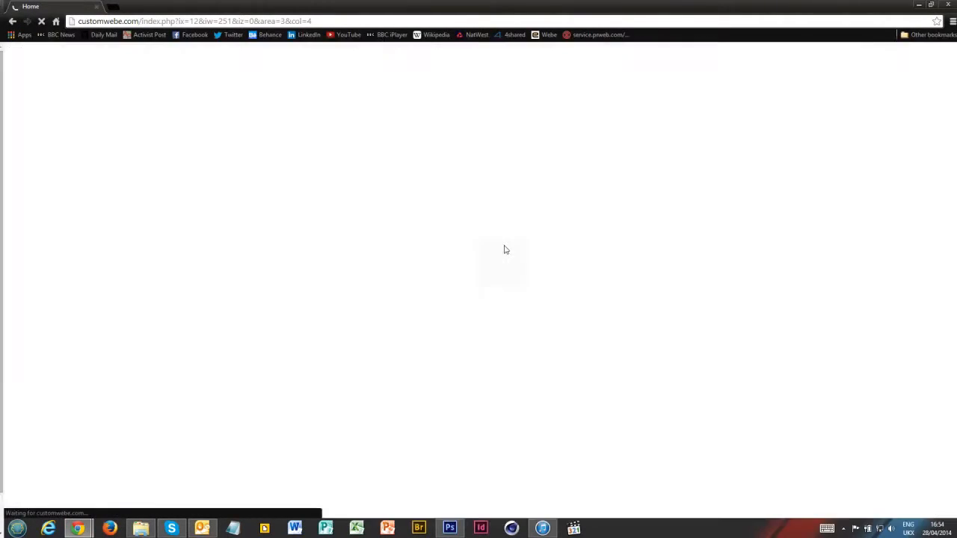
# Step: Add a Viewer - Text Page application at position 2 in Area 3 Col 4 without a height
pyautogui.click(449, 142)
pyautogui.click(441, 98)
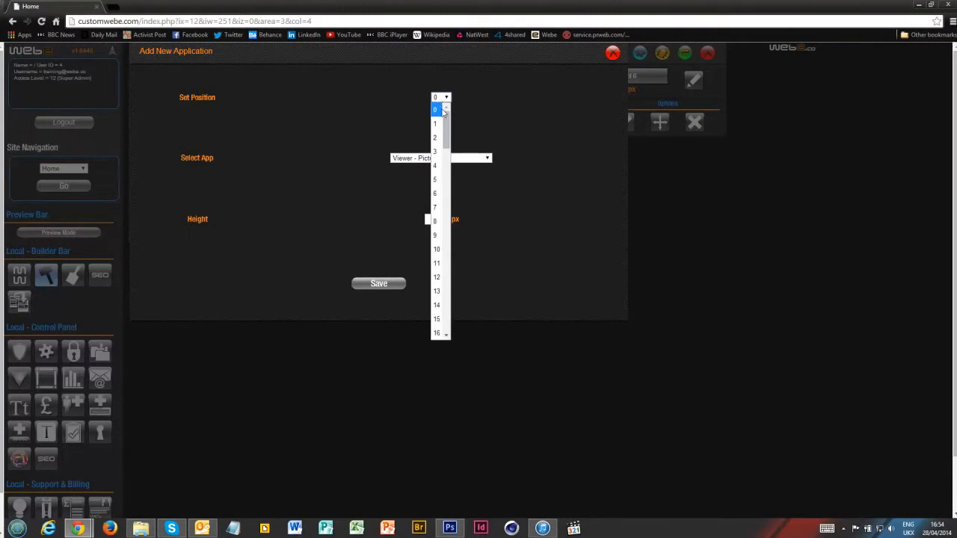
pyautogui.click(437, 129)
pyautogui.click(439, 98)
pyautogui.click(437, 139)
pyautogui.click(432, 158)
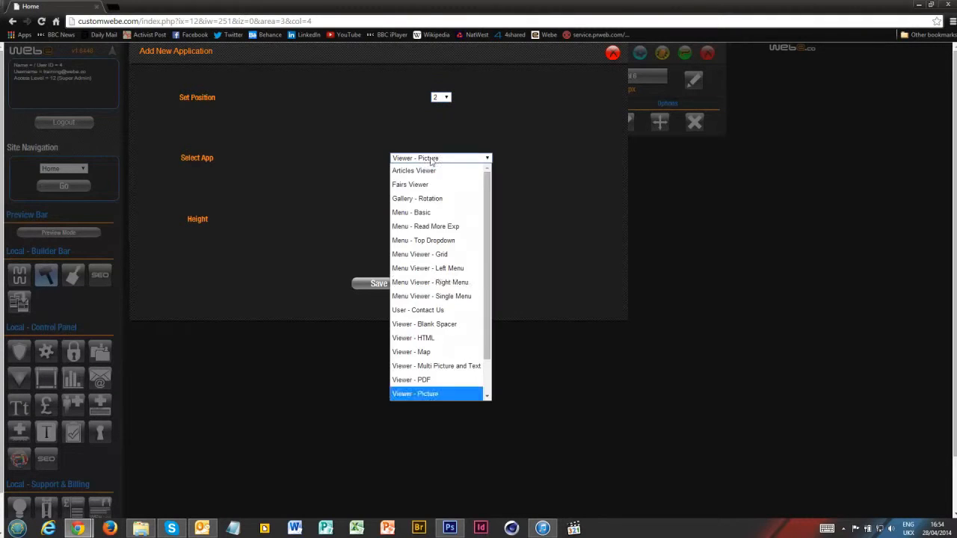
pyautogui.scroll(-1, 437, 351)
pyautogui.click(440, 366)
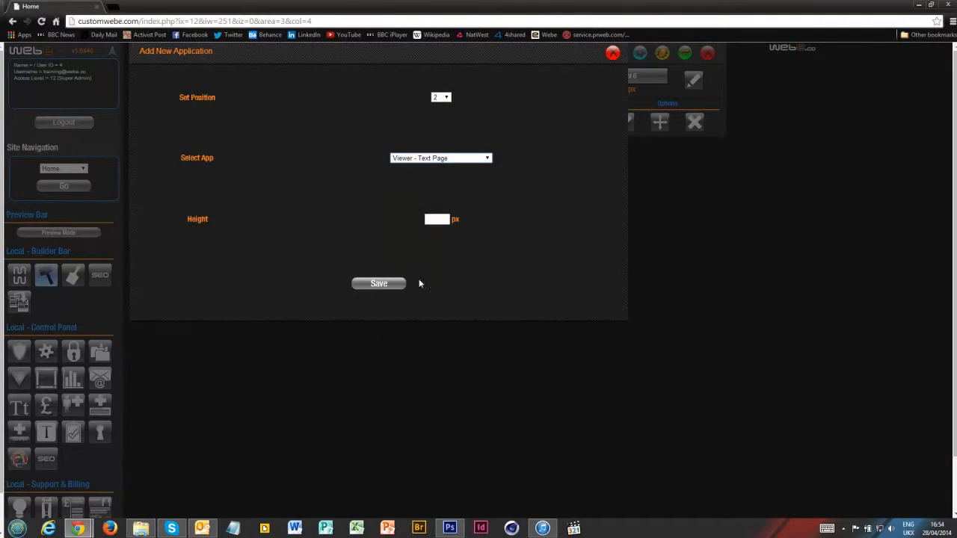
pyautogui.click(381, 283)
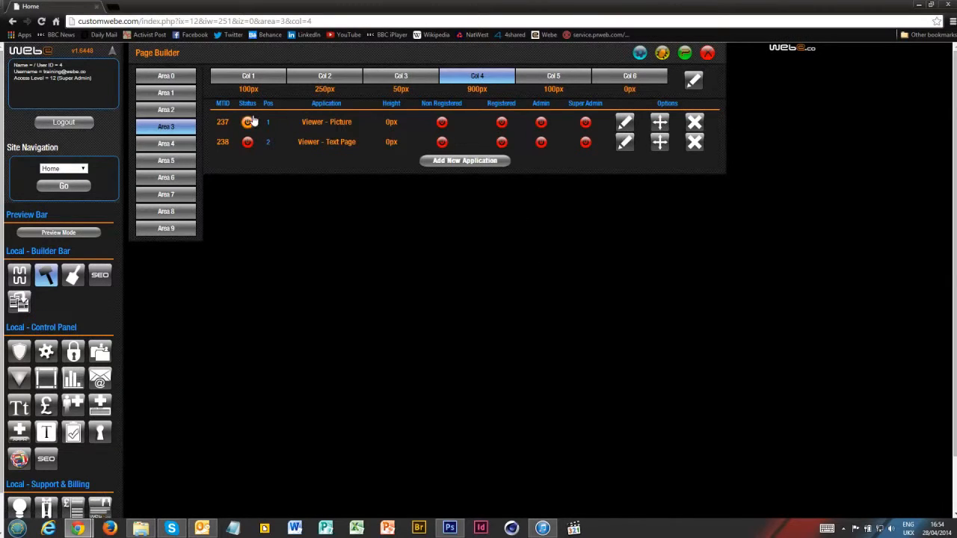
# Step: Activate the picture and text page viewers in Area 3 Col 4 and enable both for Super Admin
pyautogui.click(248, 122)
pyautogui.click(248, 142)
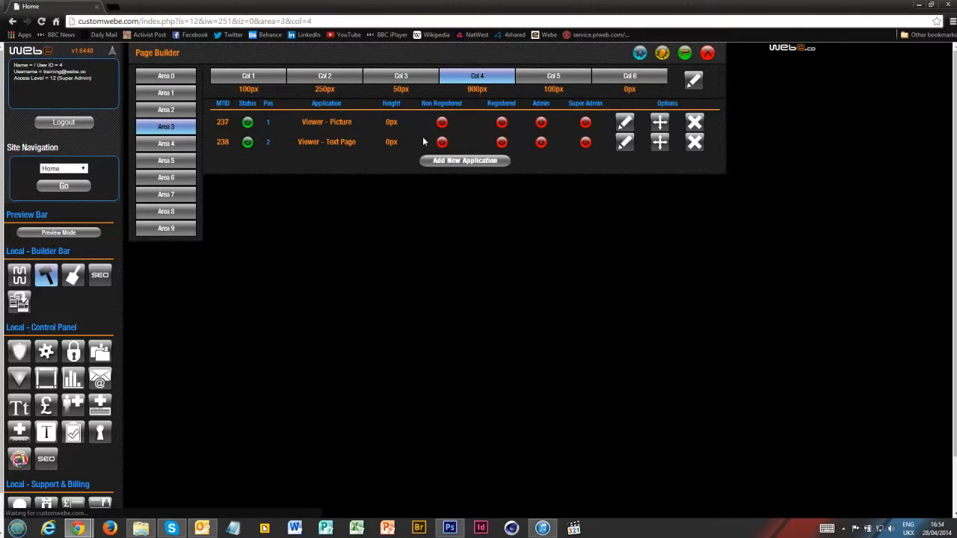
pyautogui.click(586, 123)
pyautogui.click(585, 142)
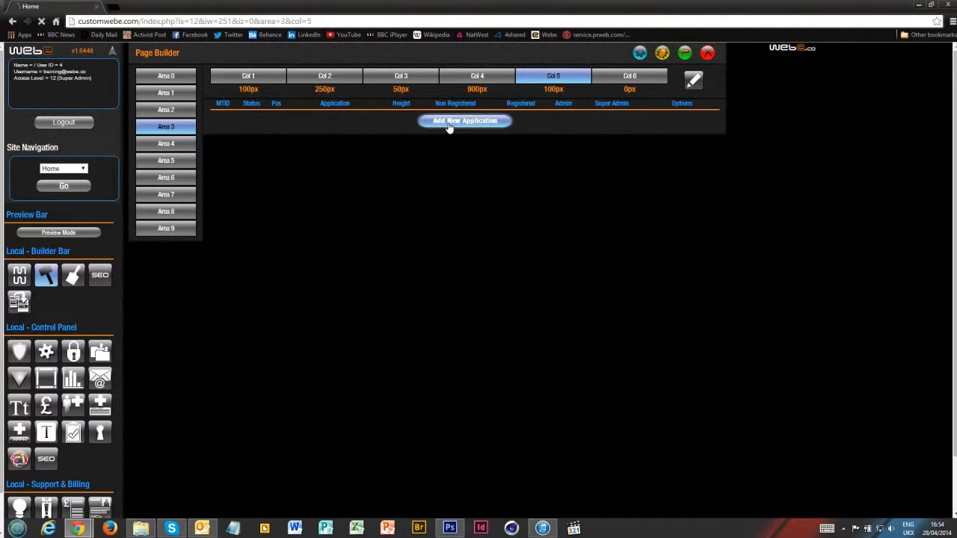
# Step: Add a 10 px Viewer - Blank Spacer at position 1 in Area 3 Col 5, activated and enabled for Super Admin, and close the Page Builder
pyautogui.click(449, 121)
pyautogui.click(442, 98)
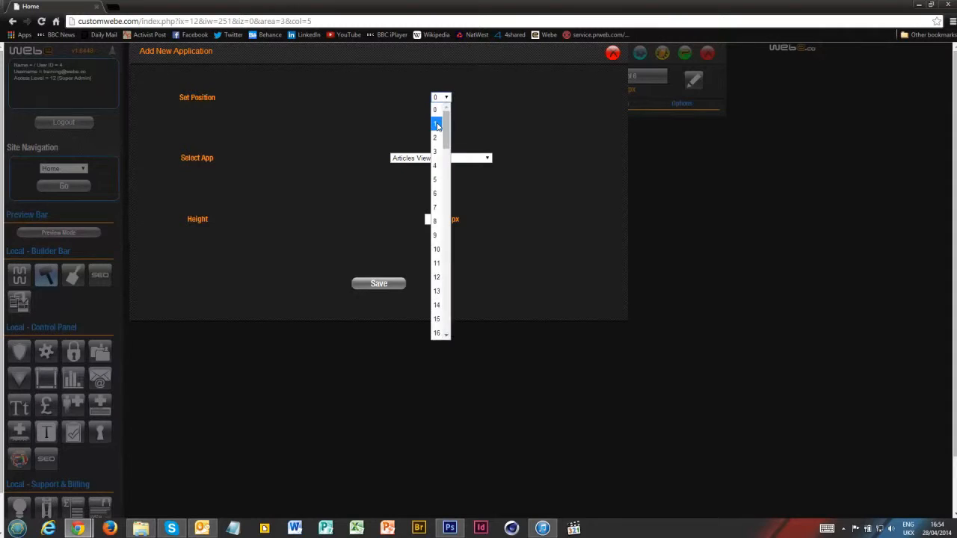
pyautogui.click(437, 125)
pyautogui.click(442, 158)
pyautogui.click(428, 319)
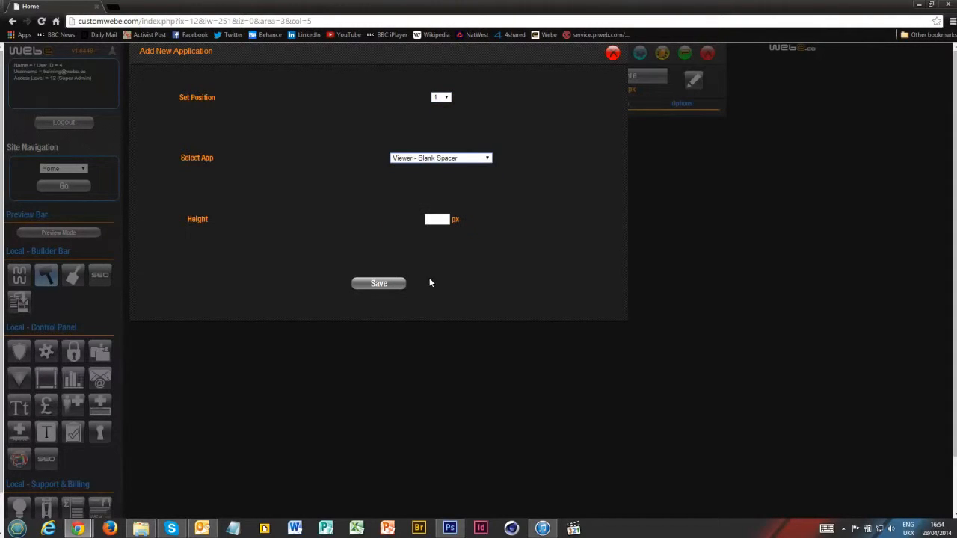
pyautogui.click(435, 222)
pyautogui.write('10')
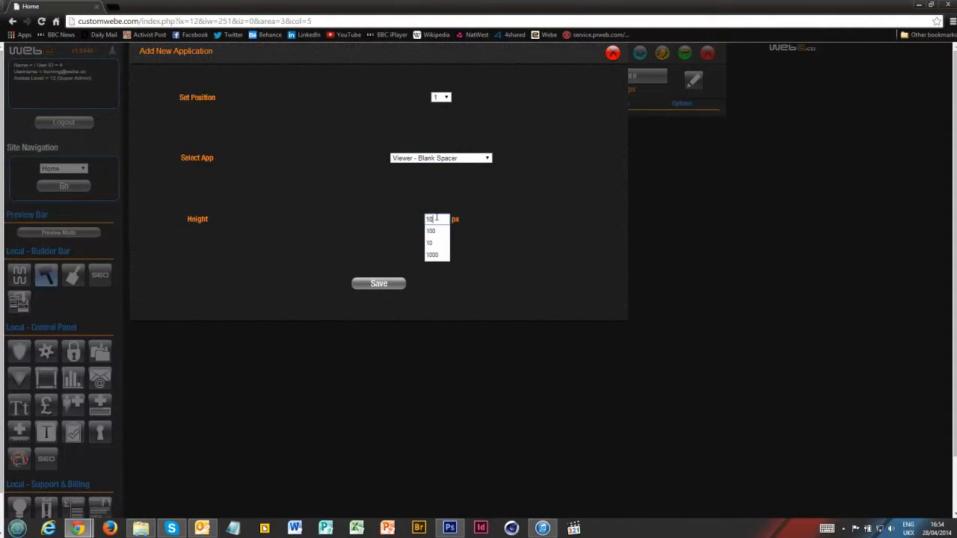
pyautogui.click(378, 284)
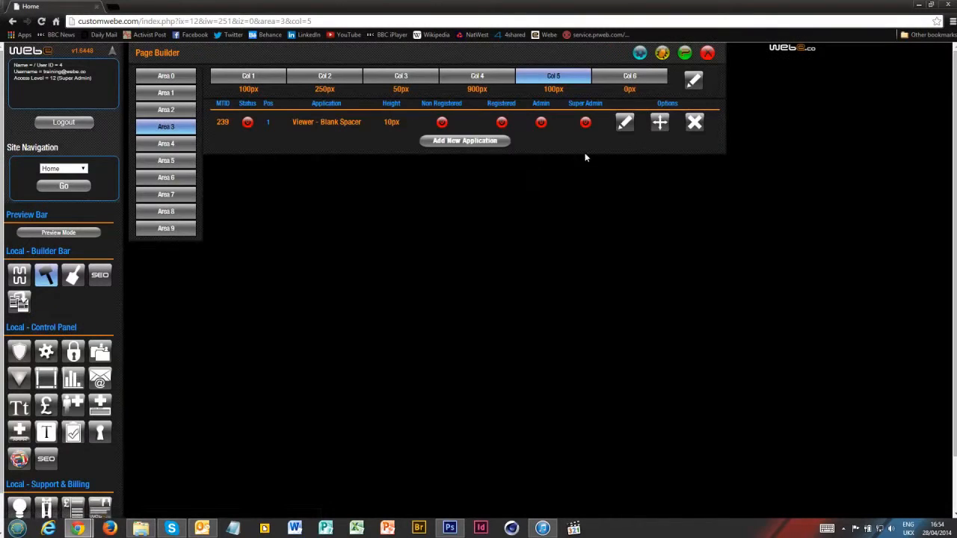
pyautogui.click(587, 124)
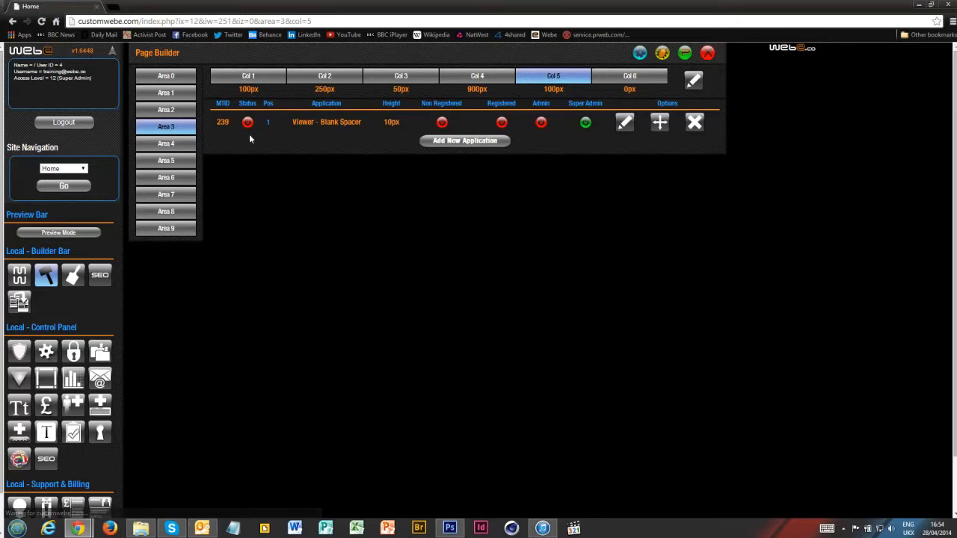
pyautogui.click(249, 120)
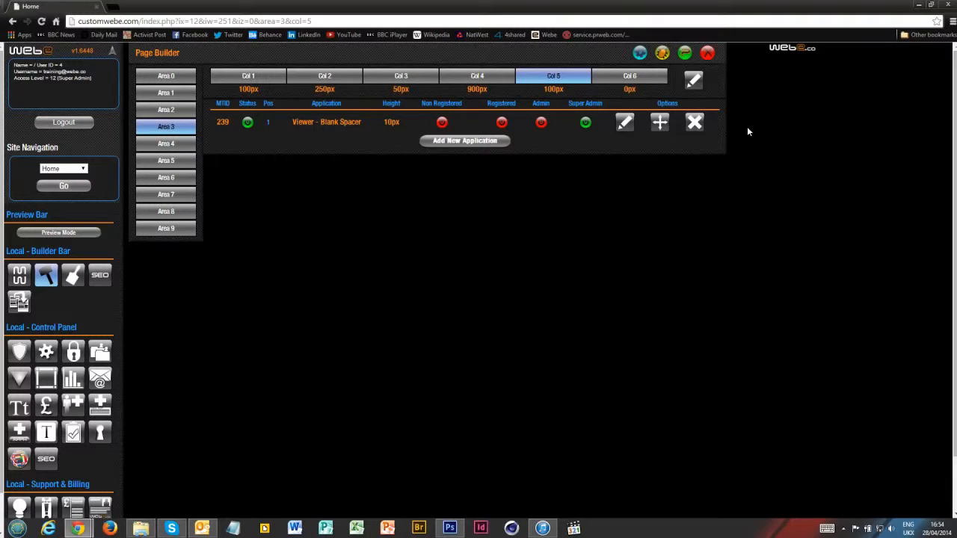
pyautogui.click(711, 59)
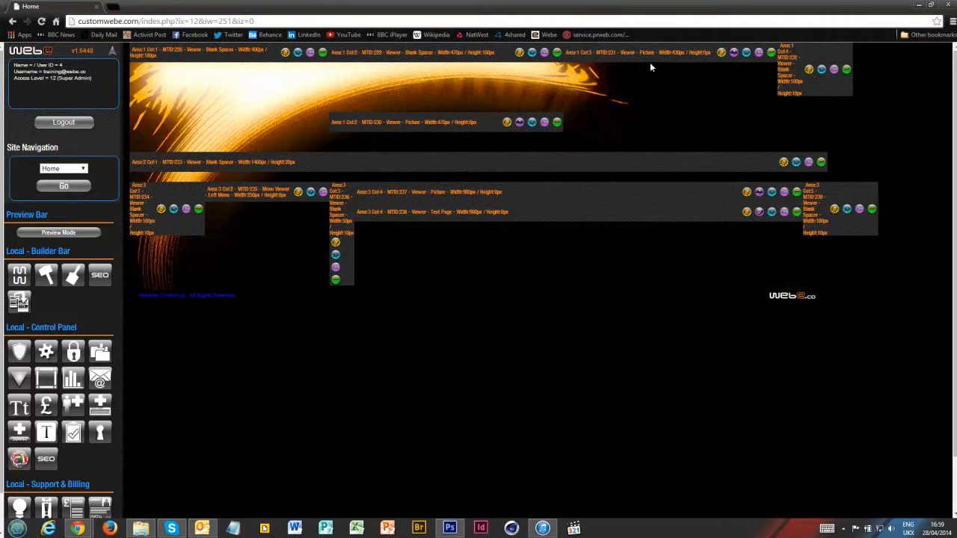
# Step: Compare the homepage layout with the Photoshop proof and return to the page in Chrome
pyautogui.click(449, 528)
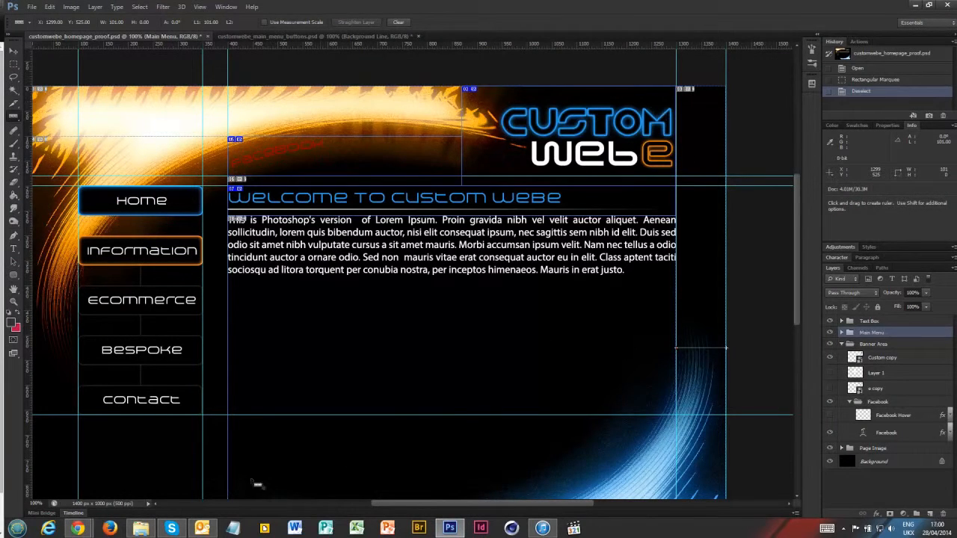
pyautogui.click(88, 532)
pyautogui.click(177, 482)
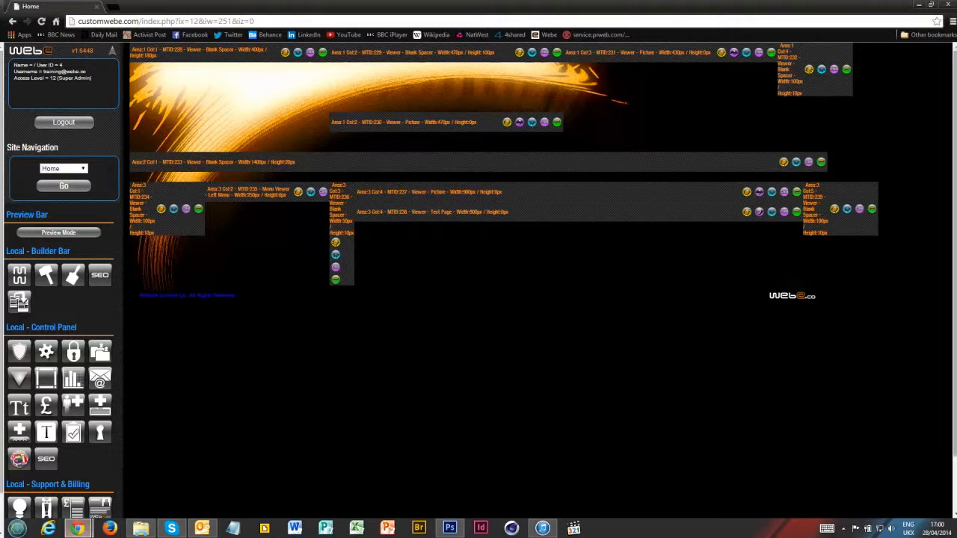
# Step: Open the settings of the Area 1 Col 3 picture viewer and check the dimensions of customwebe_homepage_proof_slices_02 in File Explorer
pyautogui.click(747, 53)
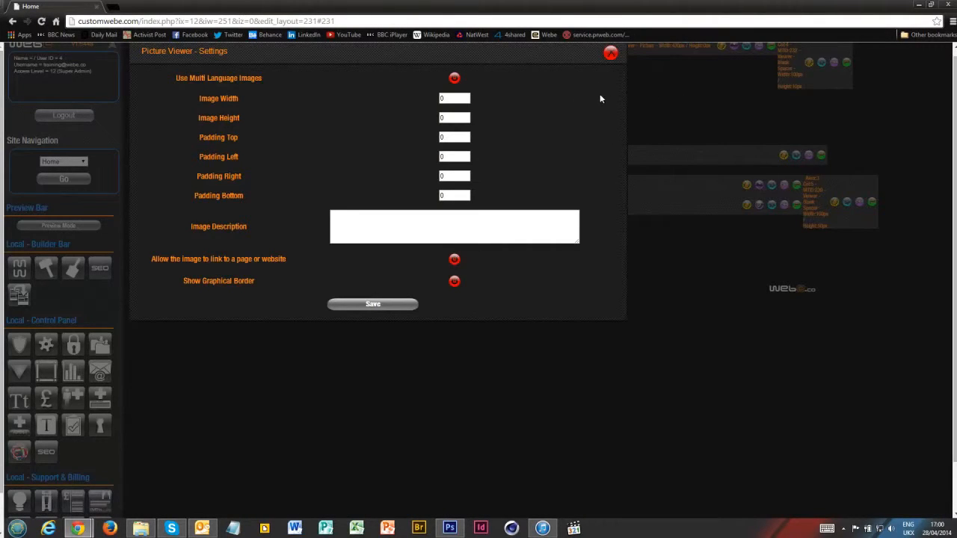
pyautogui.scroll(-2, 562, 112)
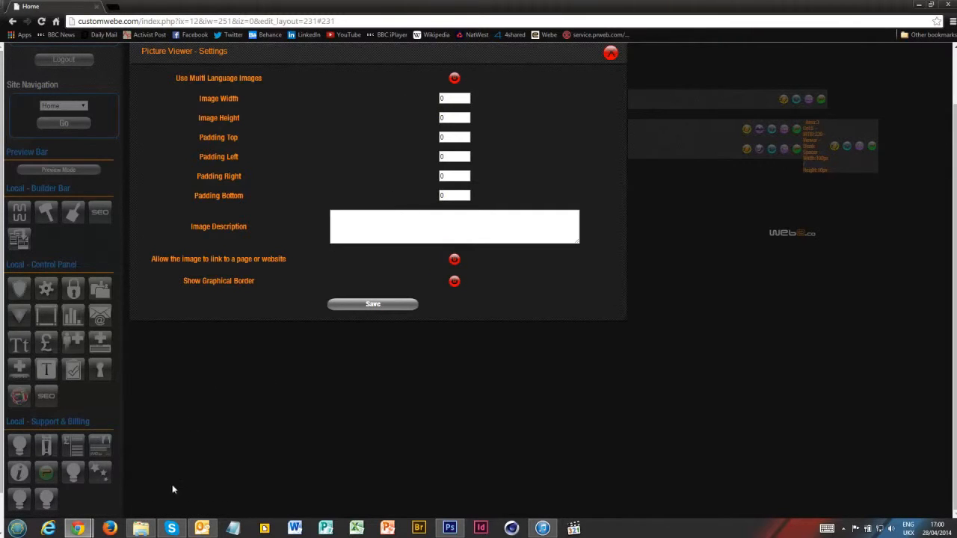
pyautogui.click(140, 529)
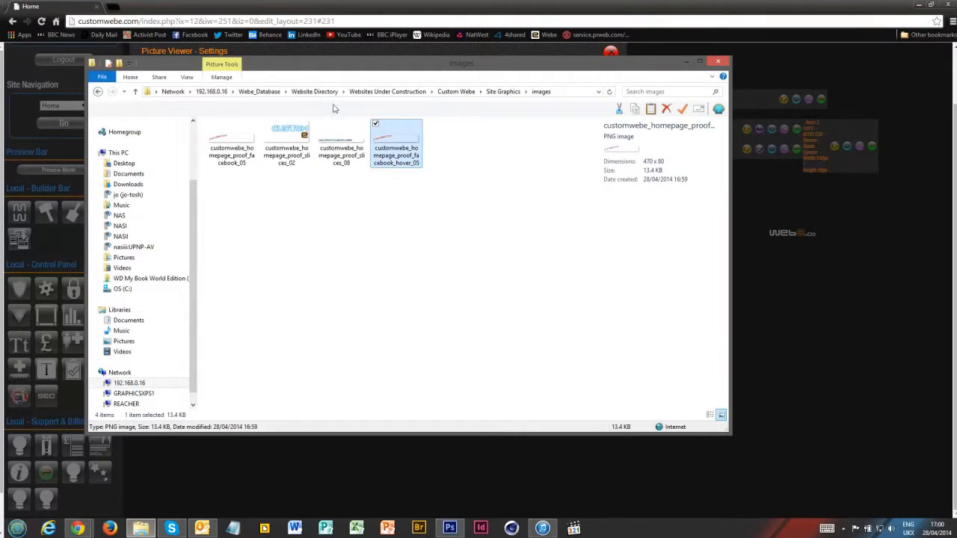
pyautogui.click(289, 134)
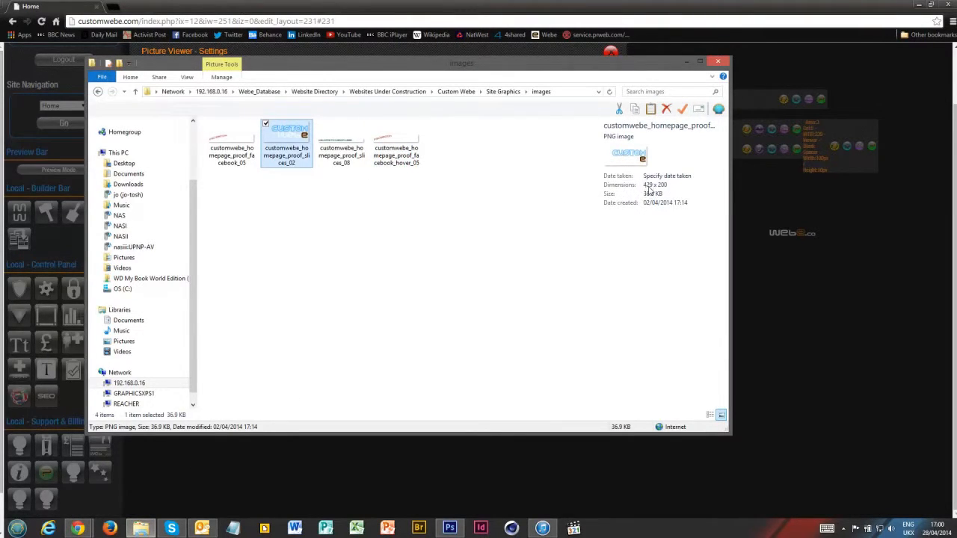
pyautogui.click(550, 4)
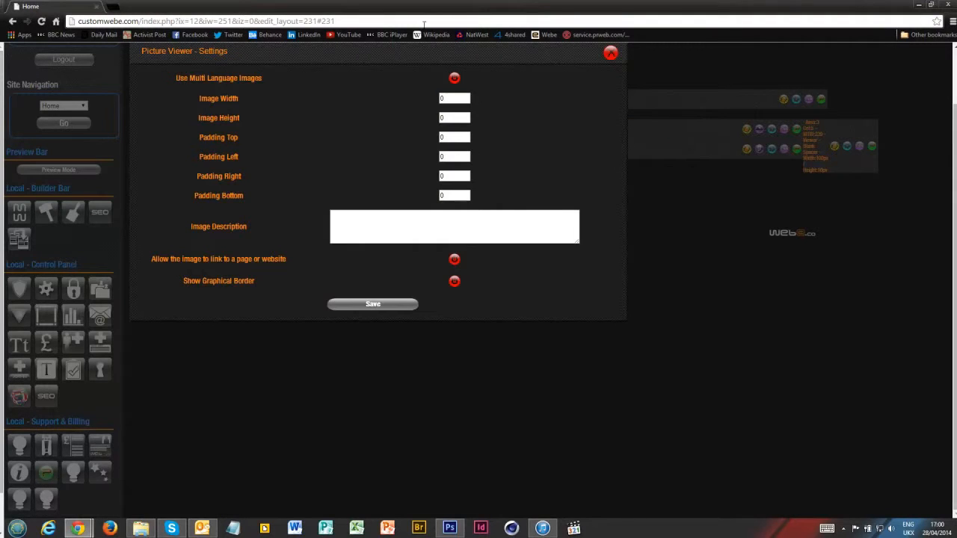
# Step: Set the Area 1 Col 3 picture viewer's image width to 429 and height to 200, and save the settings
pyautogui.click(453, 98)
pyautogui.press('BackSpace')
pyautogui.write('429')
pyautogui.press('Tab')
pyautogui.write('200')
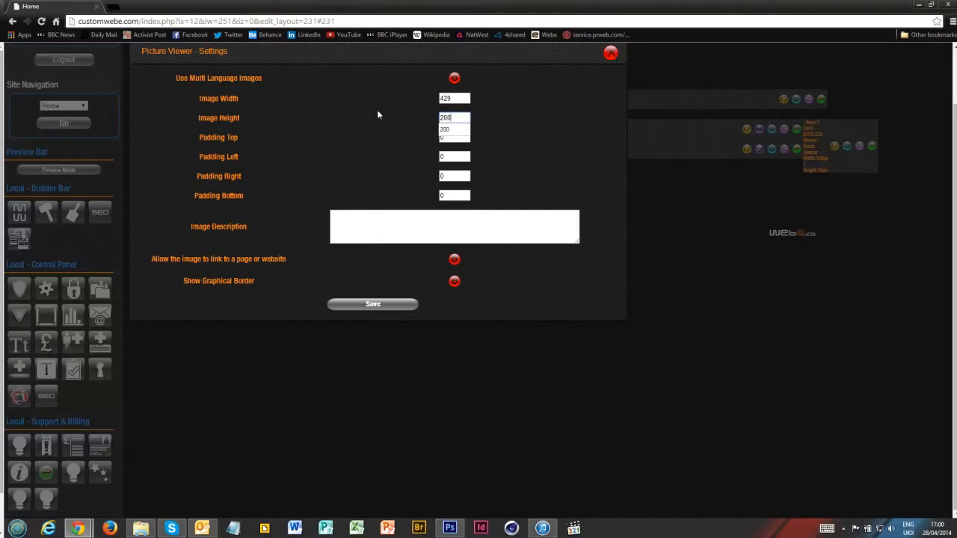
pyautogui.click(368, 303)
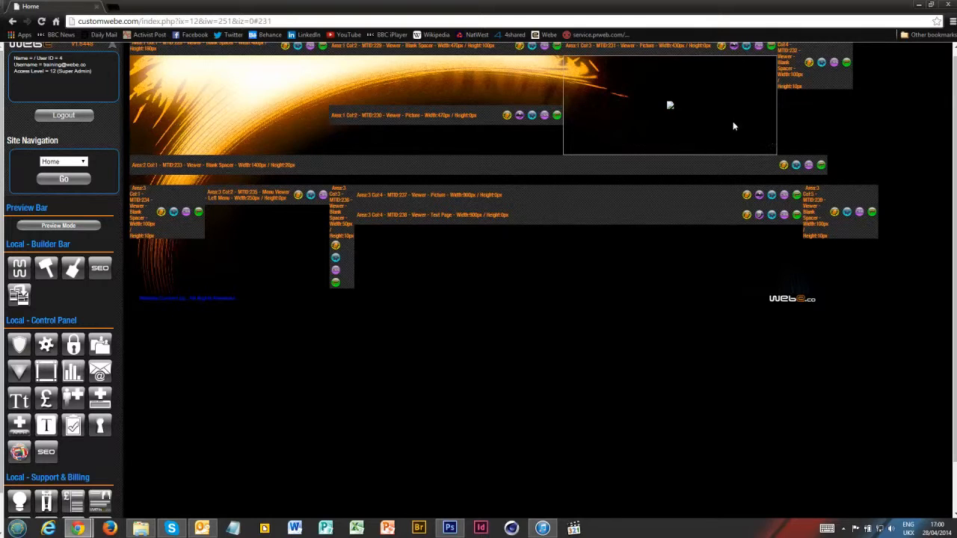
# Step: Upload customwebe_homepage_proof_slices_02 from the Site Graphics images folder as the Area 1 Col 3 viewer's normal image, save it and close the upload form
pyautogui.scroll(1, 731, 89)
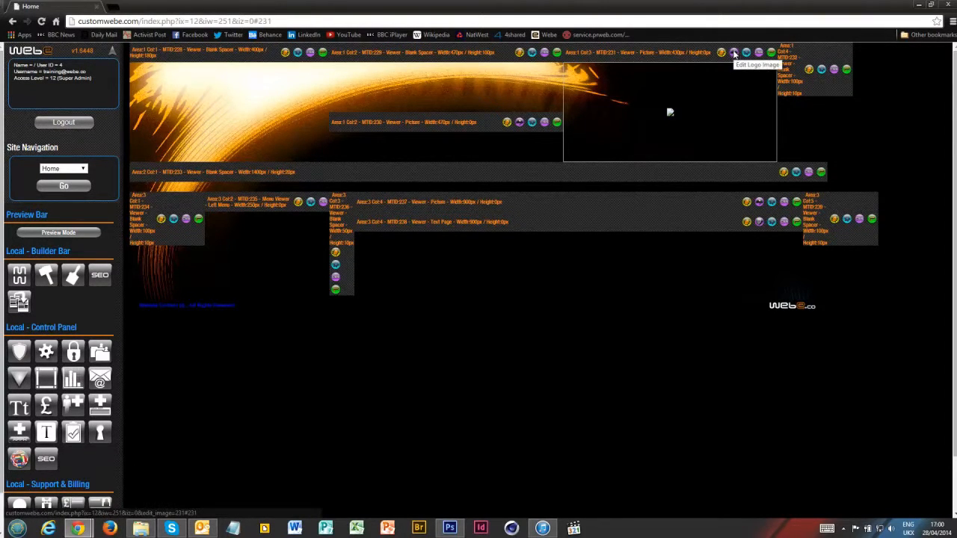
pyautogui.click(733, 53)
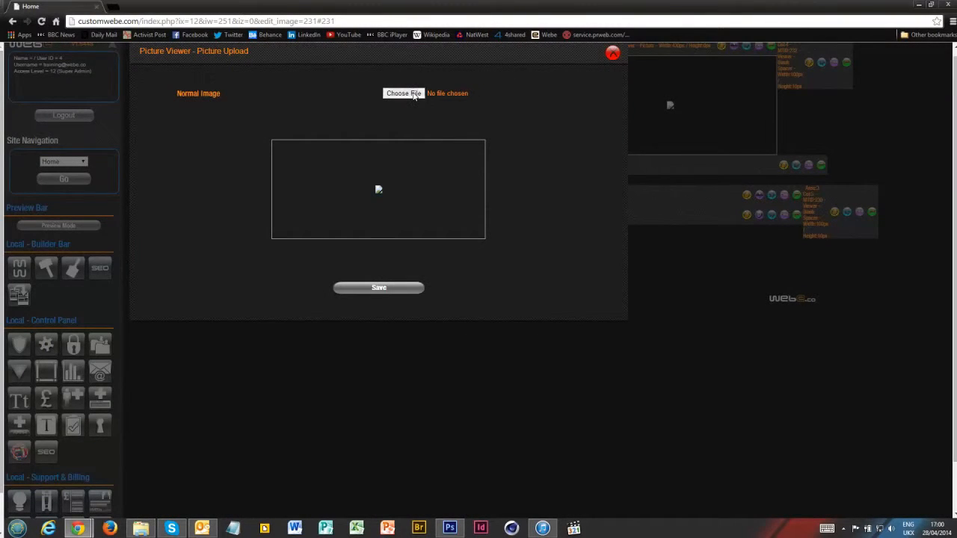
pyautogui.click(404, 93)
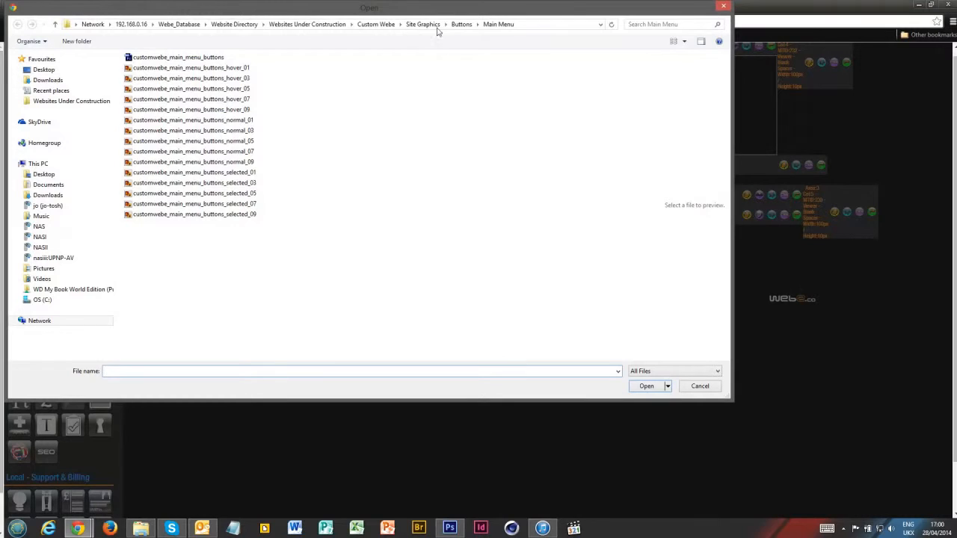
pyautogui.click(422, 24)
pyautogui.doubleClick(141, 91)
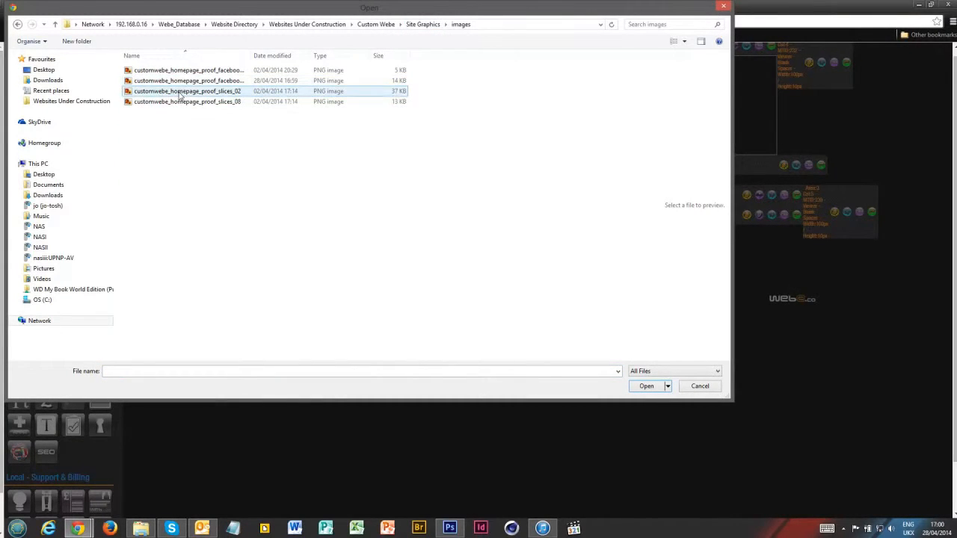
pyautogui.click(179, 92)
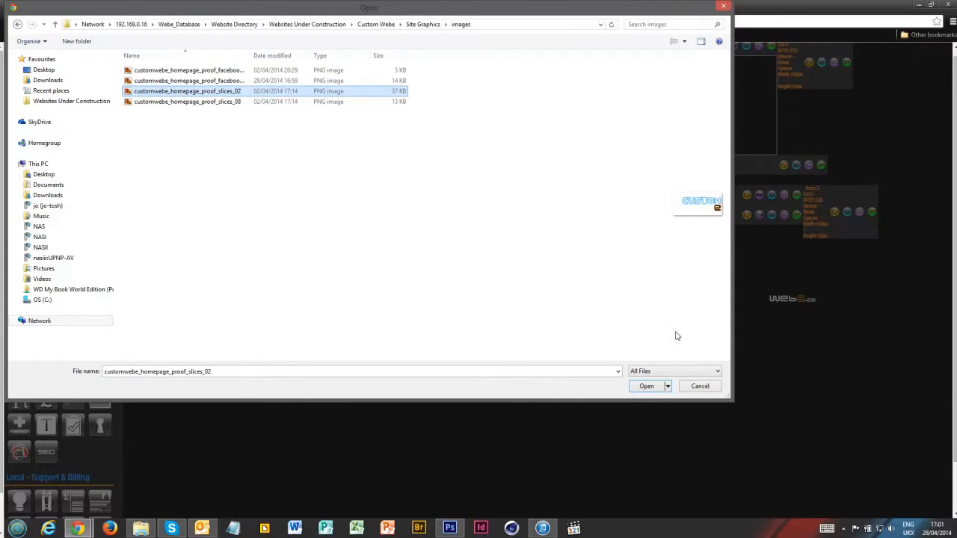
pyautogui.click(642, 388)
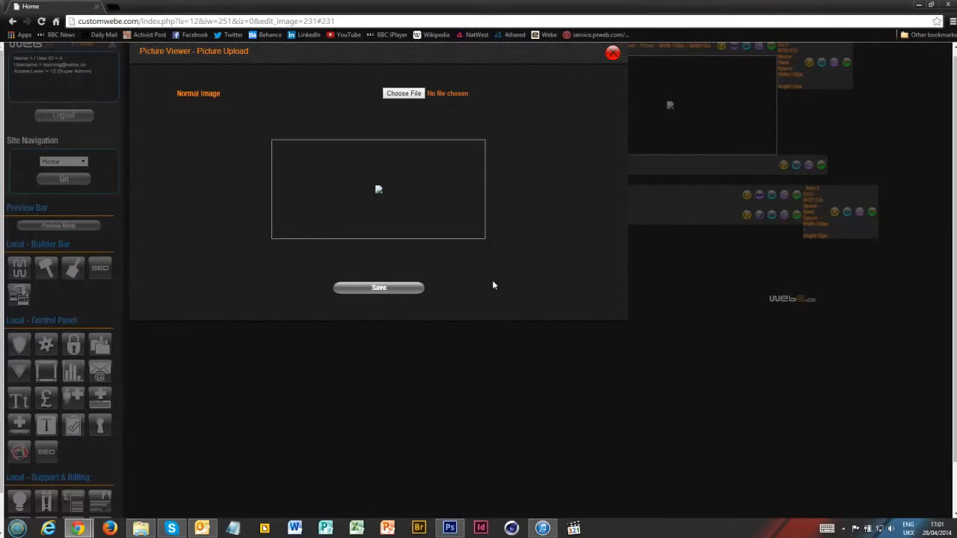
pyautogui.click(389, 289)
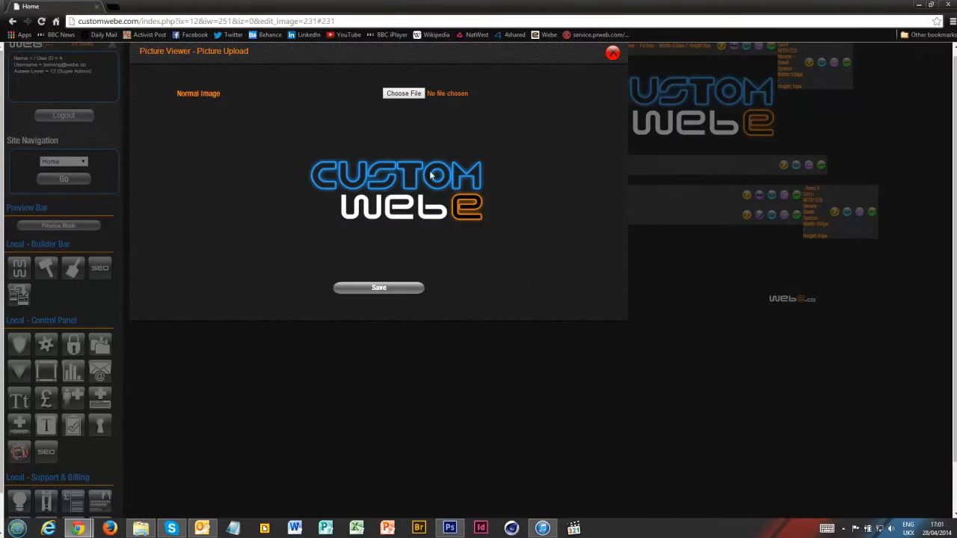
pyautogui.click(622, 53)
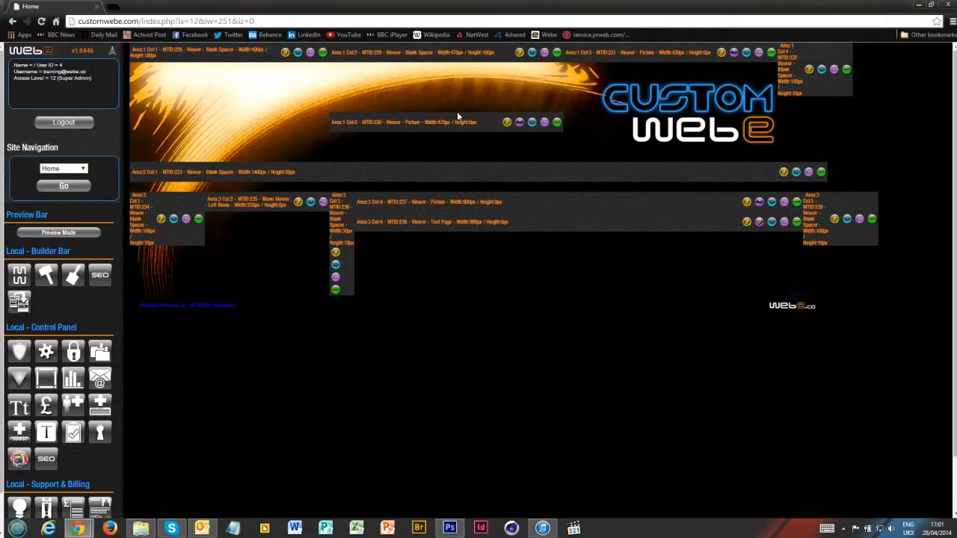
# Step: In the Area 1 Col 2 picture viewer's settings, enable linking to a page or website, the hover image and opening the link in a new window
pyautogui.click(531, 123)
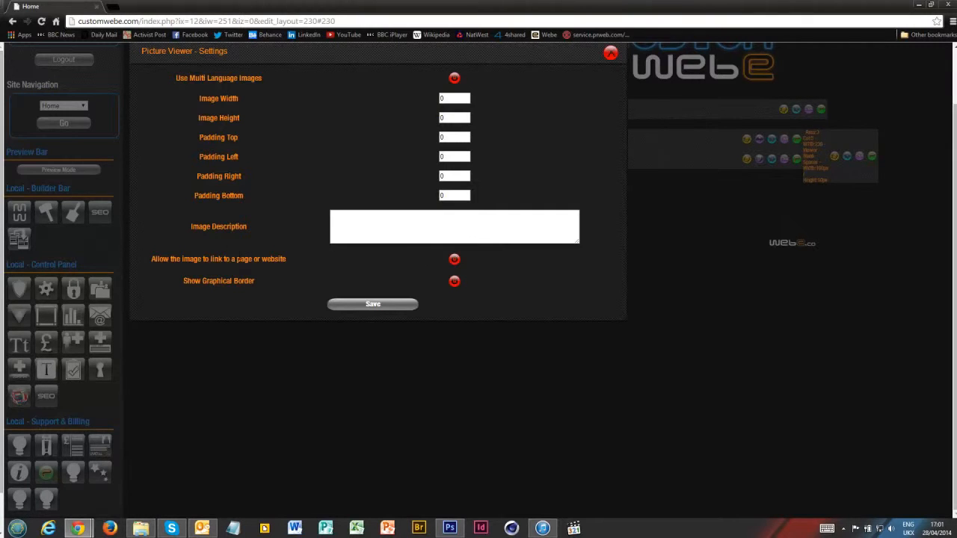
pyautogui.click(454, 260)
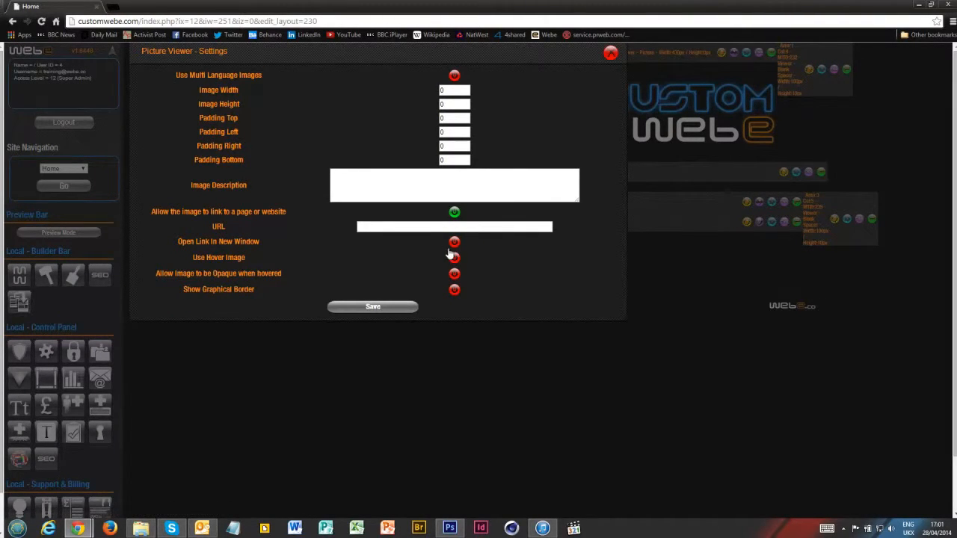
pyautogui.click(455, 259)
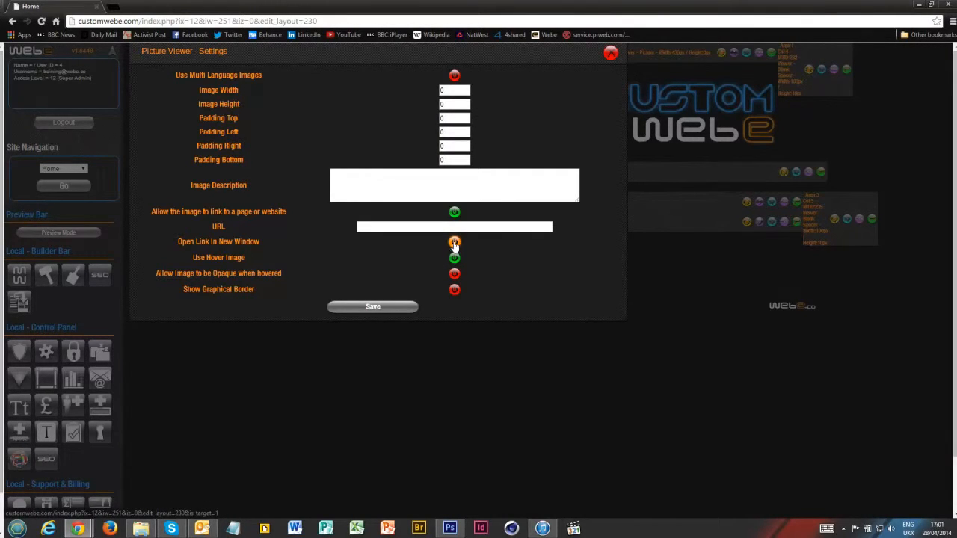
pyautogui.click(455, 243)
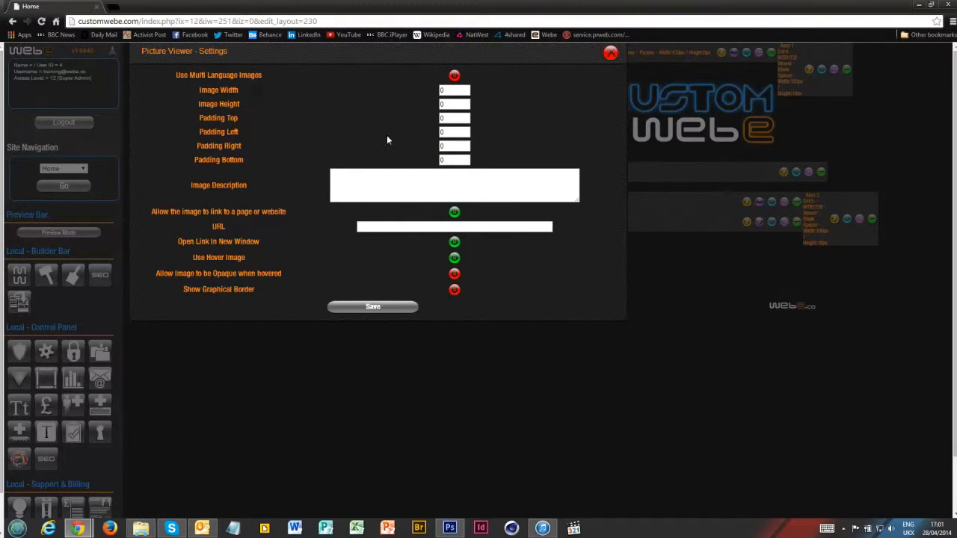
# Step: Look up the dimensions of customwebe_homepage_proof_facebook_05 in File Explorer and set the viewer's image width to 470 and height to 80
pyautogui.click(141, 529)
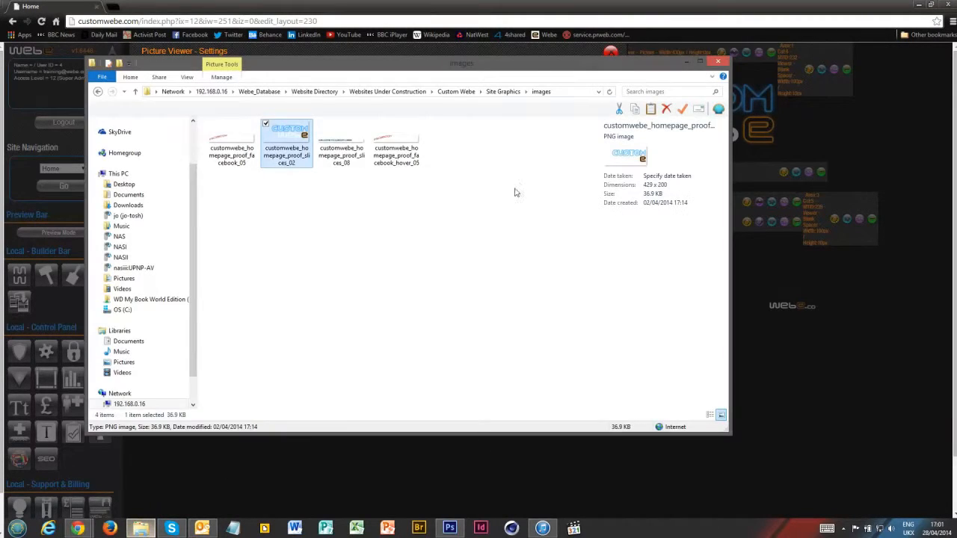
pyautogui.click(234, 163)
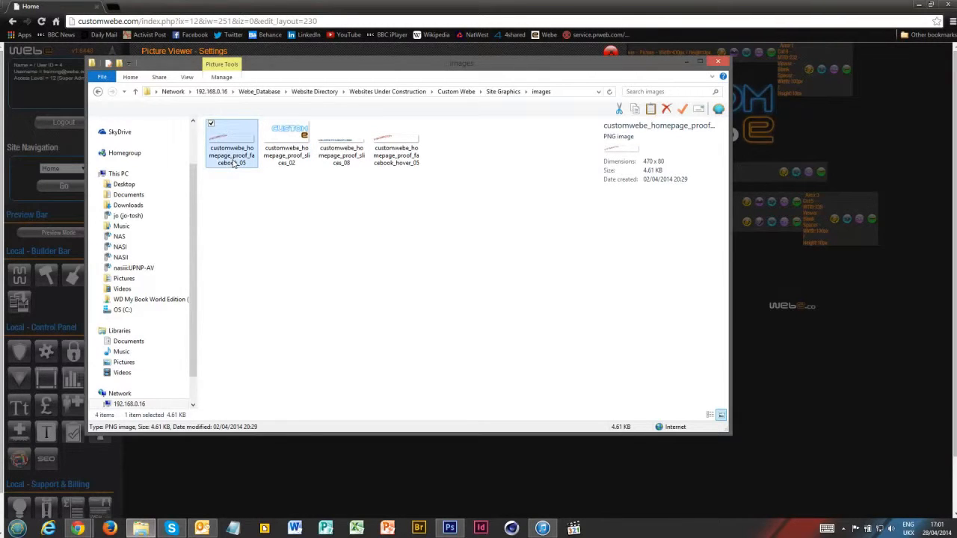
pyautogui.click(550, 6)
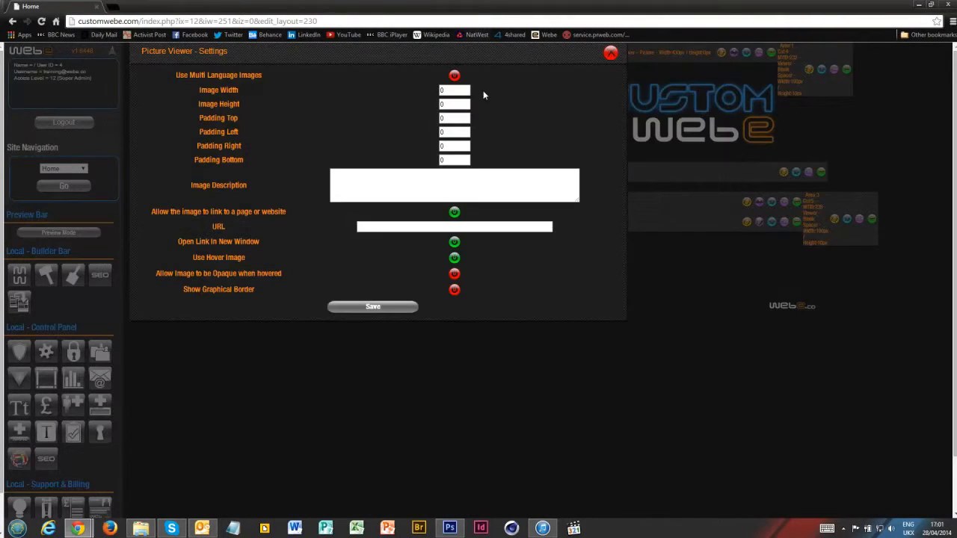
pyautogui.write('470')
pyautogui.press('Tab')
pyautogui.write('80')
pyautogui.click(391, 110)
pyautogui.click(381, 228)
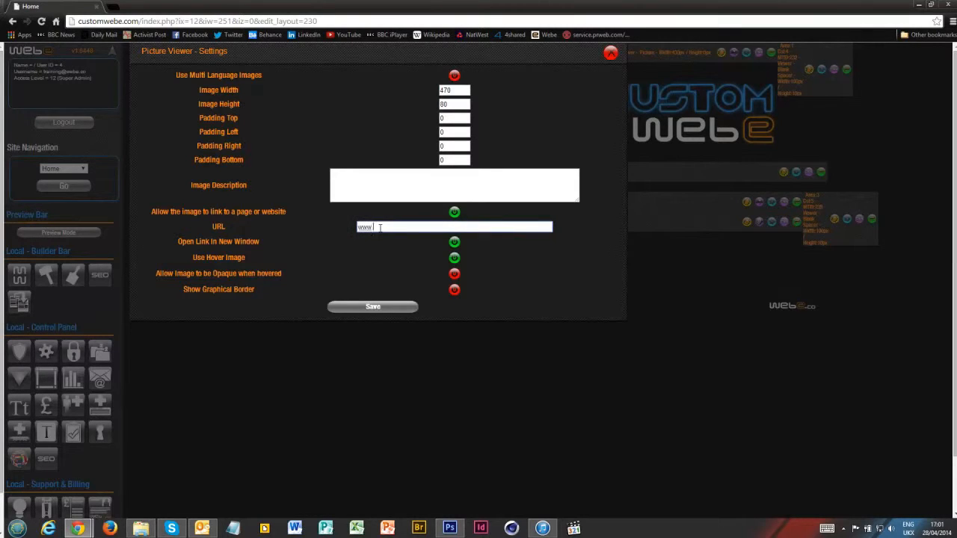
pyautogui.write('www.facebook.com')
pyautogui.click(376, 307)
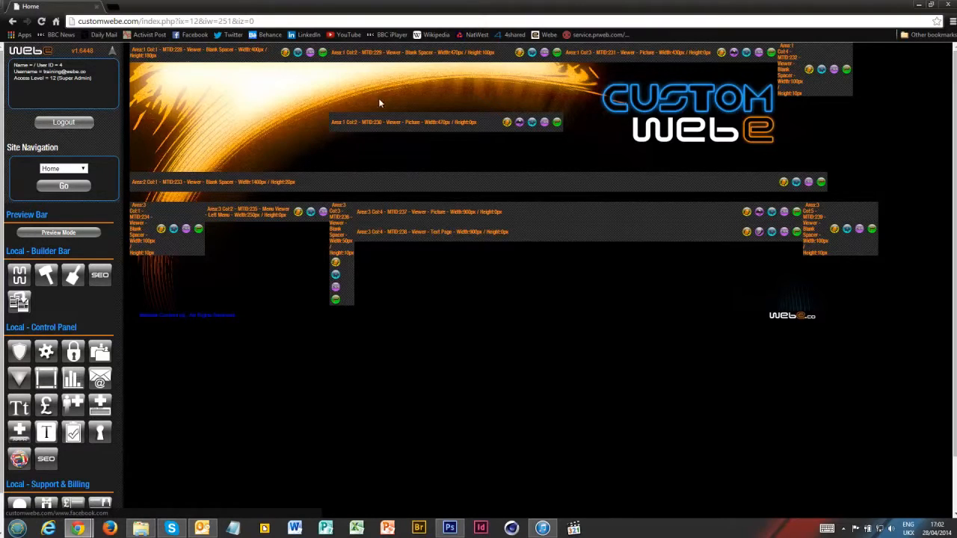
# Step: Upload customwebe_homepage_proof_facebook_05 as the Area 1 Col 2 viewer's normal image and customwebe_homepage_proof_facebook_hover_05 as its hover image, save and close the form
pyautogui.click(520, 126)
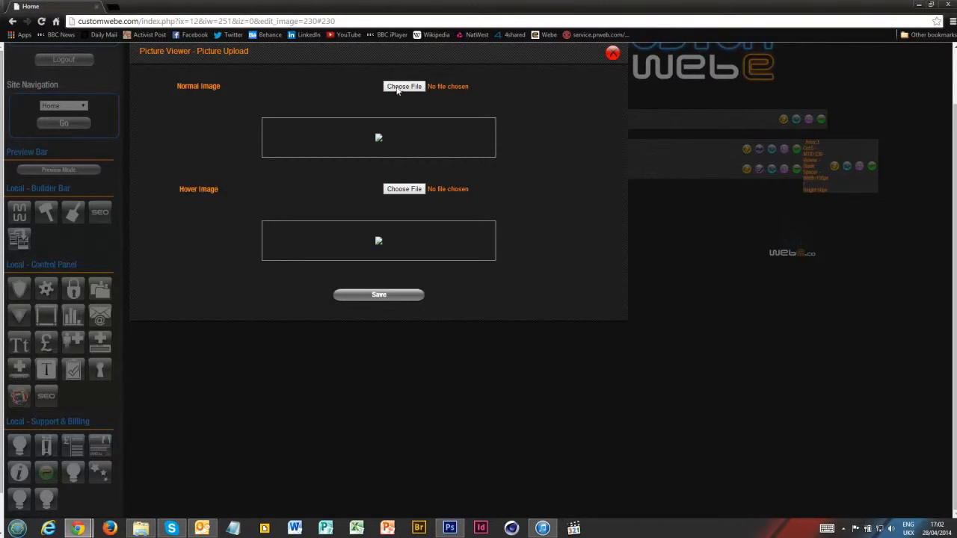
pyautogui.click(397, 88)
pyautogui.doubleClick(398, 81)
pyautogui.click(410, 191)
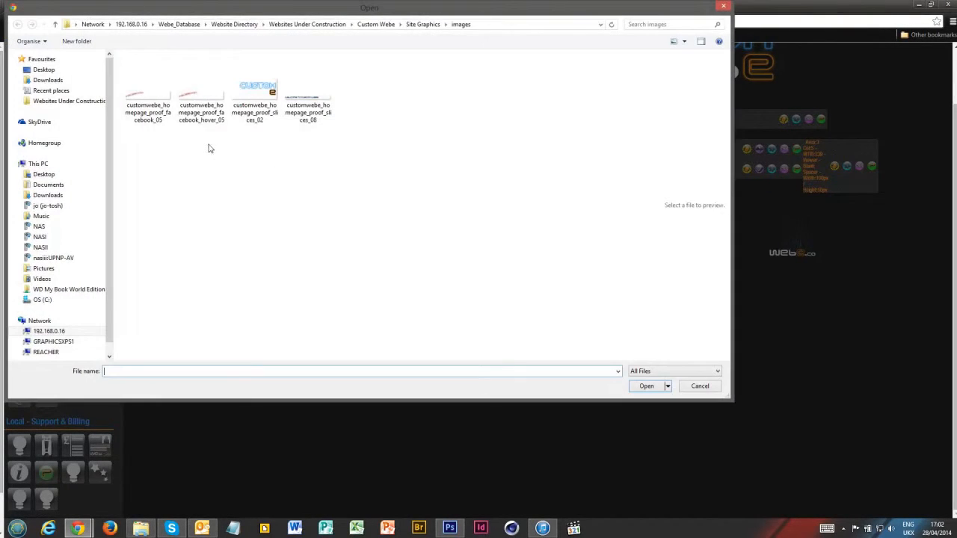
pyautogui.doubleClick(212, 111)
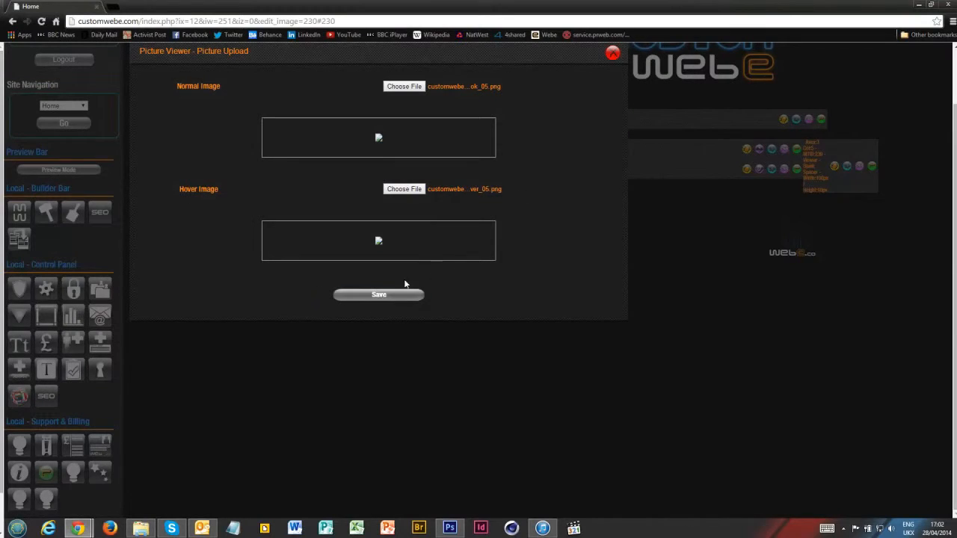
pyautogui.click(377, 296)
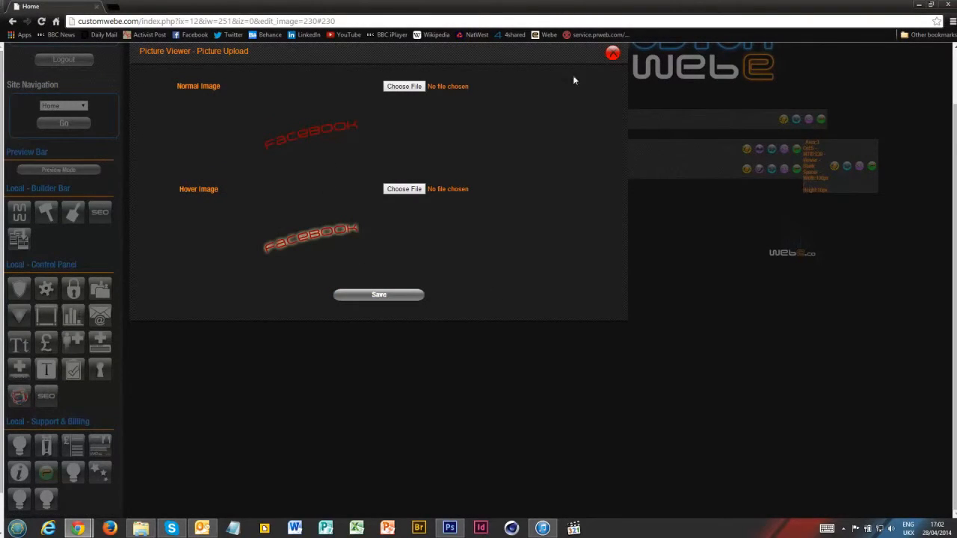
pyautogui.click(612, 53)
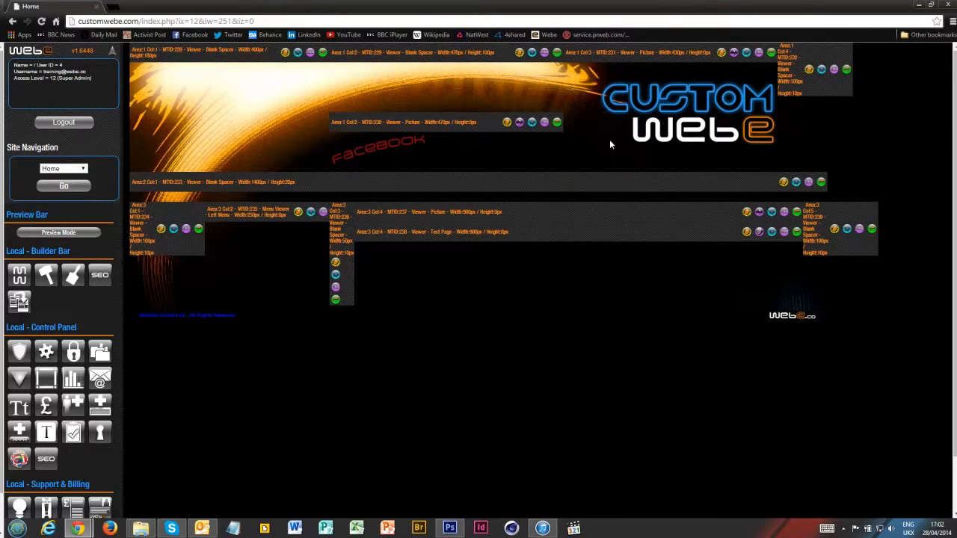
# Step: Test the Facebook image's link on the homepage and close the page it opens
pyautogui.click(384, 148)
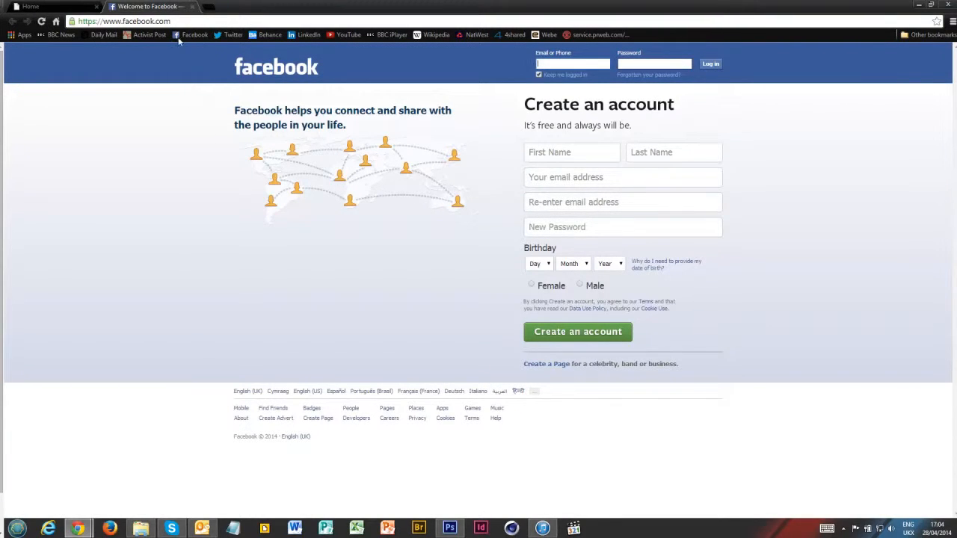
pyautogui.click(191, 7)
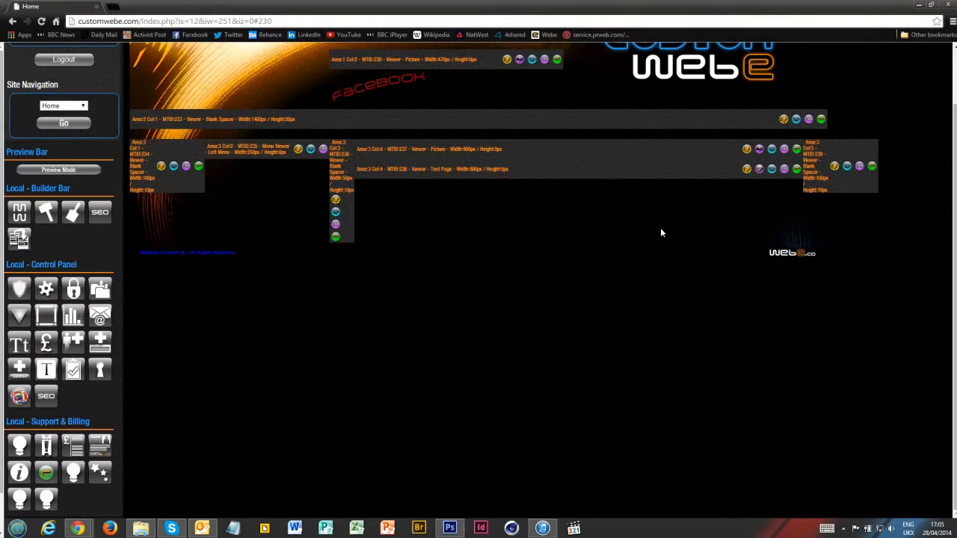
# Step: Open the Area 3 Col 4 picture viewer's settings, consult the Photoshop proof and check the dimensions of customwebe_homepage_proof_slices_08 in File Explorer
pyautogui.click(772, 149)
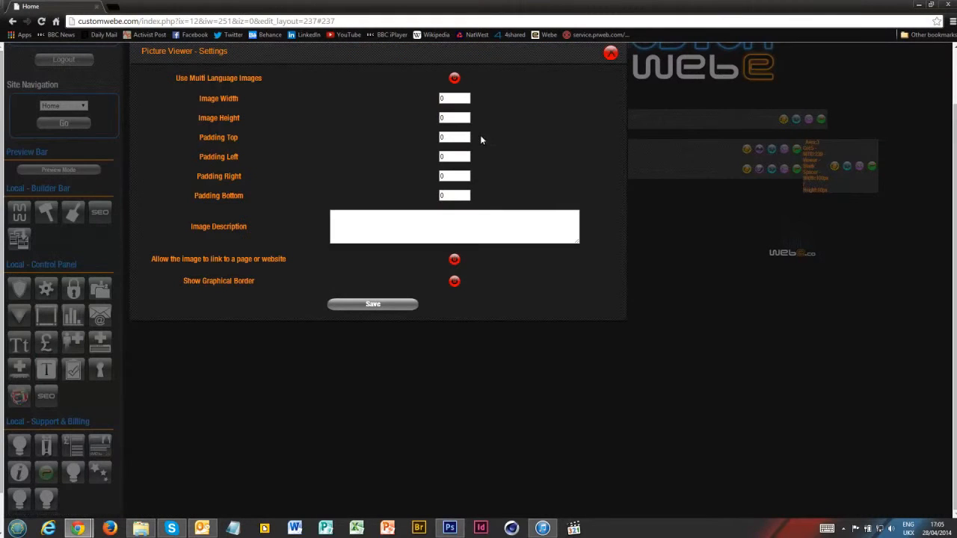
pyautogui.click(451, 518)
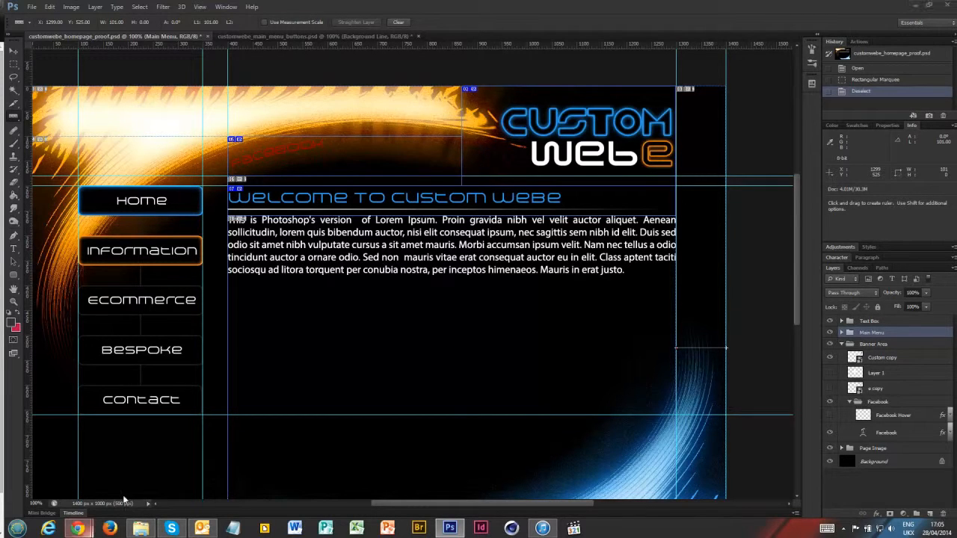
pyautogui.moveTo(78, 530)
pyautogui.click(172, 475)
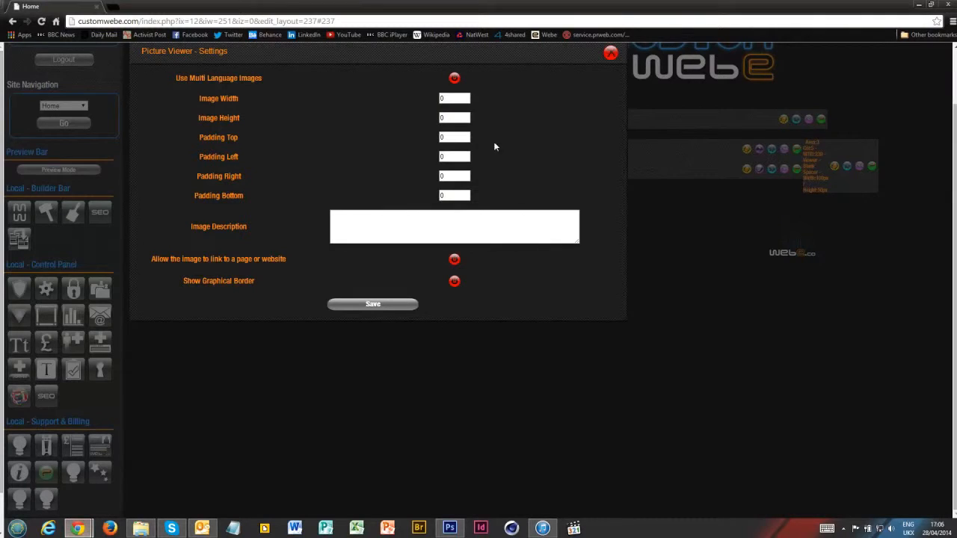
pyautogui.click(141, 529)
pyautogui.click(344, 158)
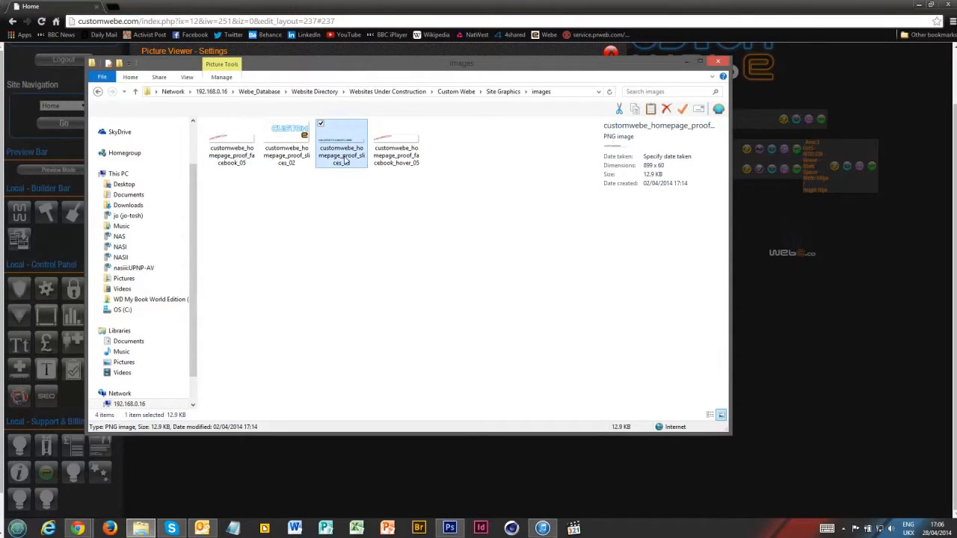
pyautogui.click(769, 270)
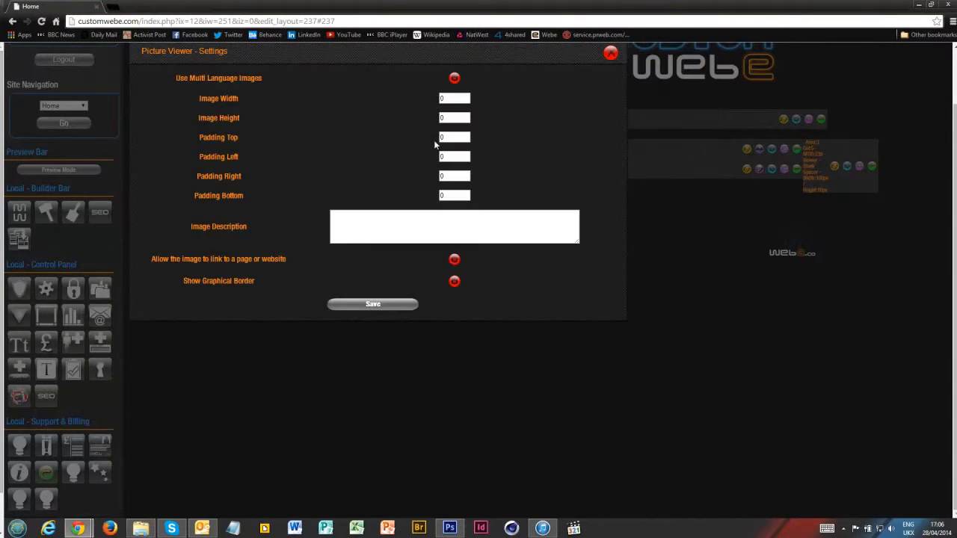
# Step: Set the Area 3 Col 4 picture viewer's image width to 900 and height to 60, and save the settings
pyautogui.doubleClick(445, 98)
pyautogui.write('900')
pyautogui.press('Tab')
pyautogui.write('30')
pyautogui.press('BackSpace')
pyautogui.press('BackSpace')
pyautogui.write('60')
pyautogui.click(365, 285)
pyautogui.click(372, 306)
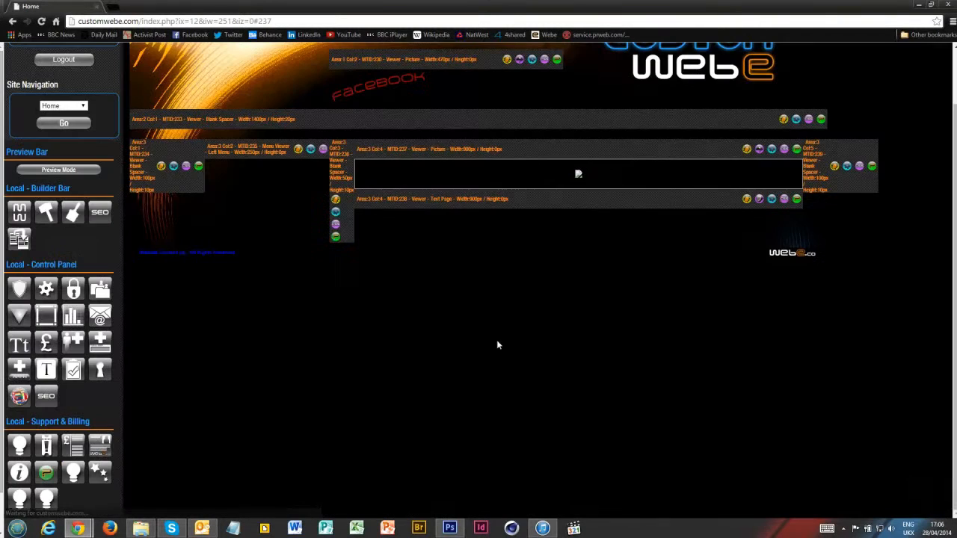
# Step: Upload customwebe_homepage_proof_slices_08 as the Area 3 Col 4 picture viewer's normal image and save it
pyautogui.click(746, 149)
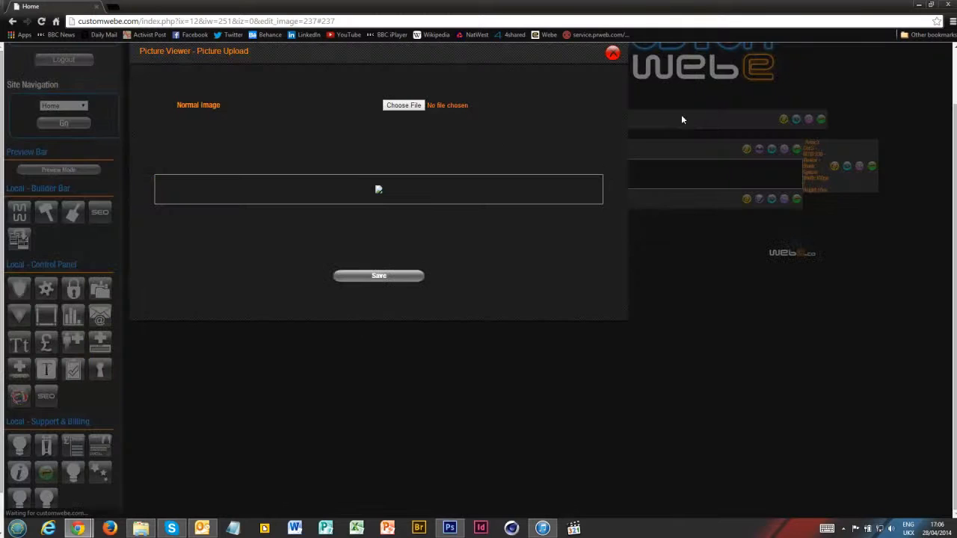
pyautogui.click(422, 106)
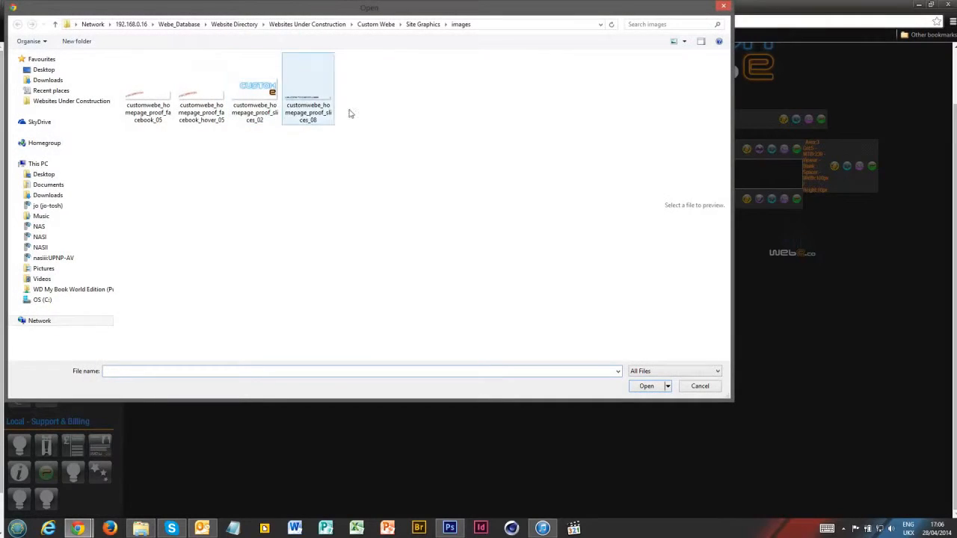
pyautogui.doubleClick(318, 111)
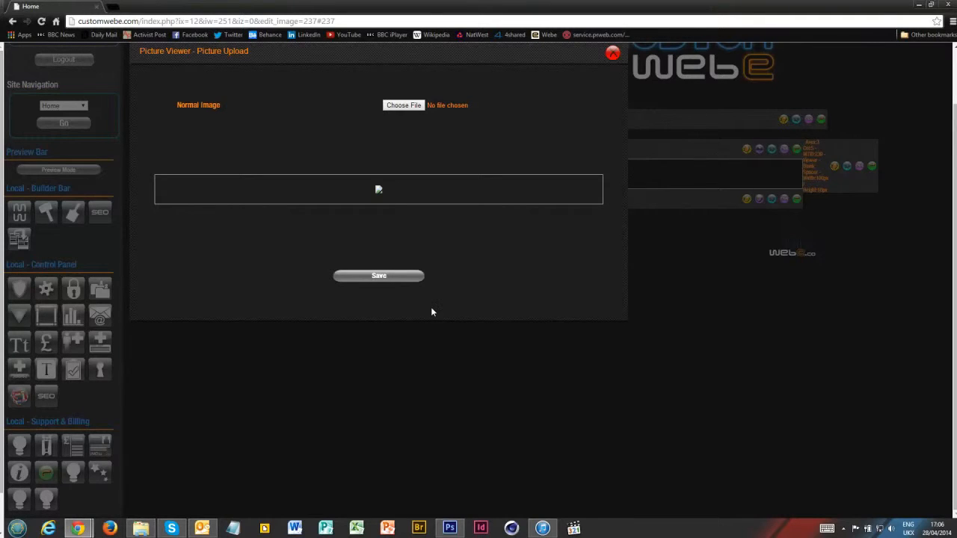
pyautogui.click(395, 278)
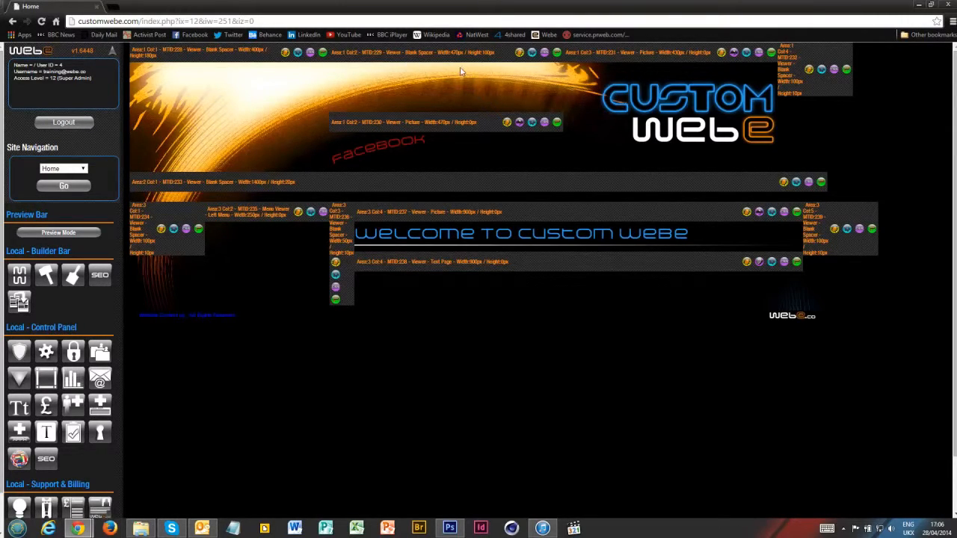
# Step: Turn on preview mode at Super Admin level, view the homepage with the taskbar hidden, and show the taskbar again
pyautogui.click(59, 232)
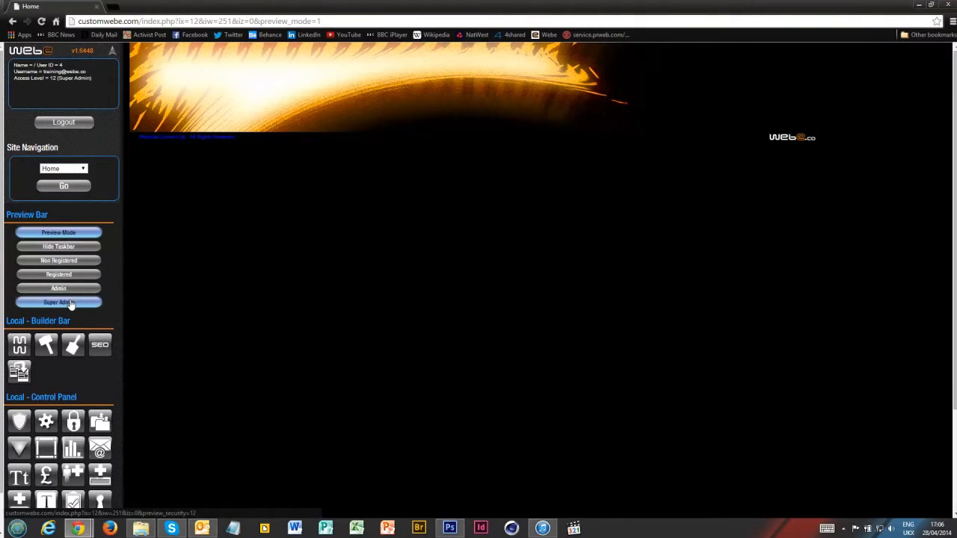
pyautogui.click(70, 303)
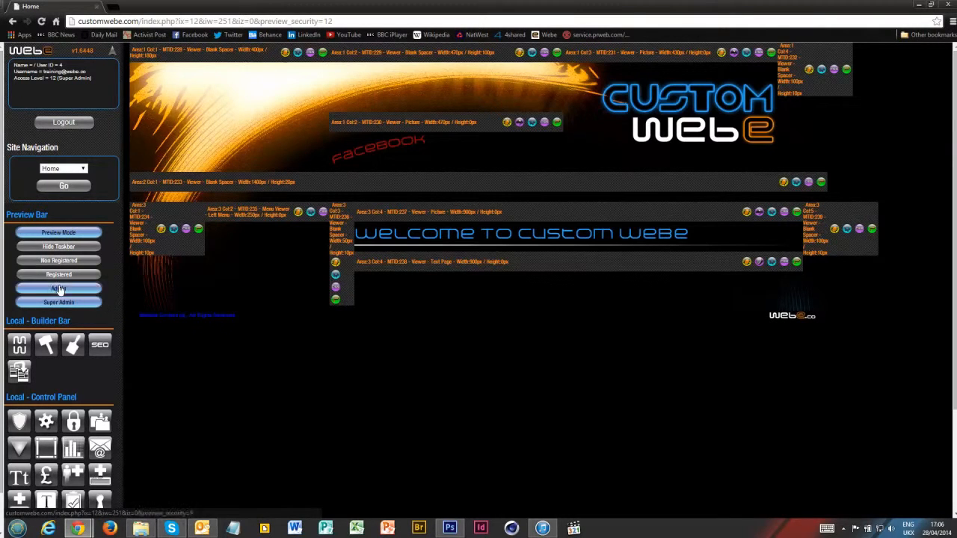
pyautogui.click(81, 251)
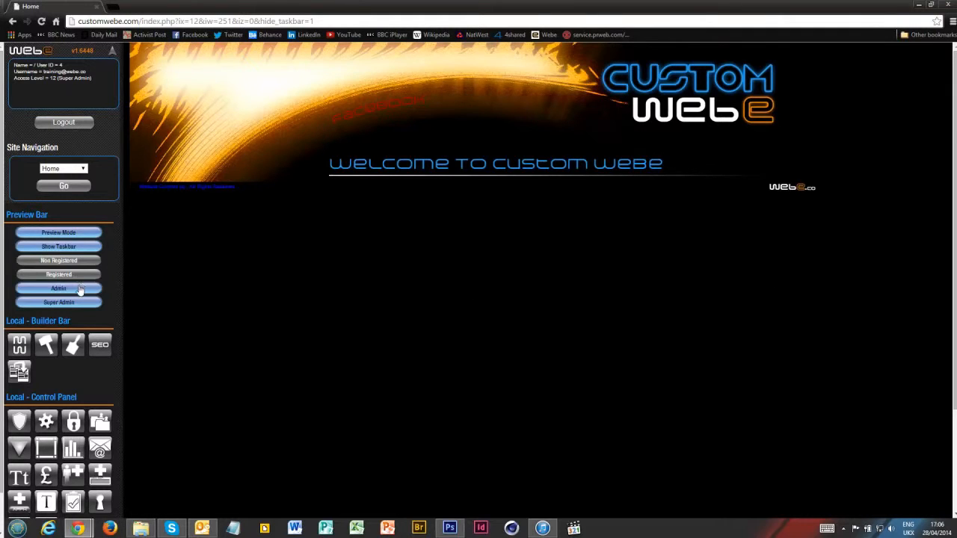
pyautogui.click(85, 249)
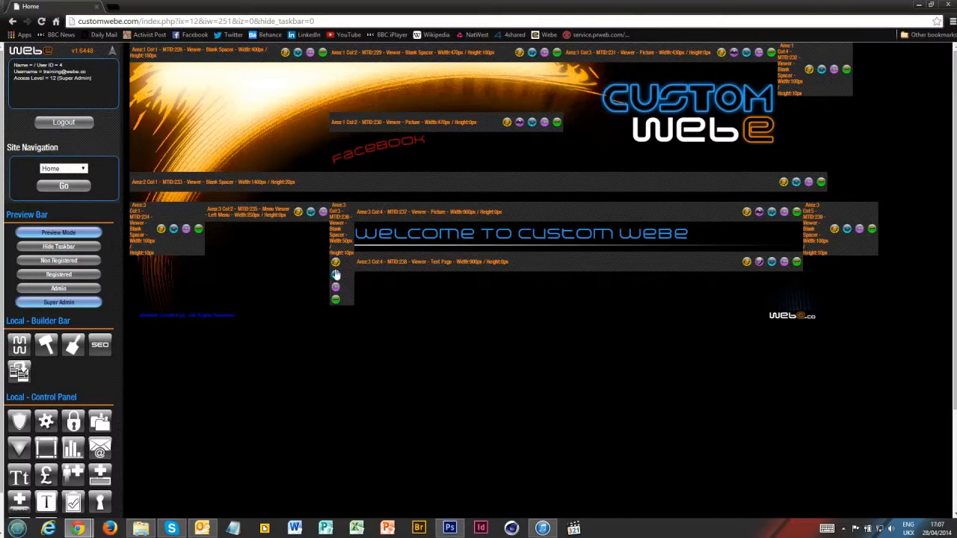
# Step: Set the Area 3 Col 2 left menu viewer to show the Main Menu, save it and close the settings
pyautogui.click(311, 214)
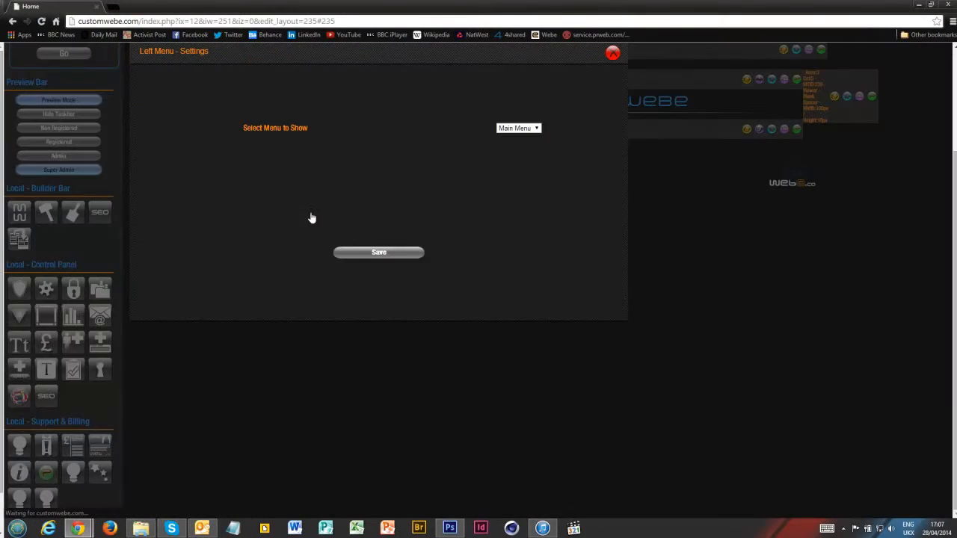
pyautogui.click(516, 130)
pyautogui.click(516, 130)
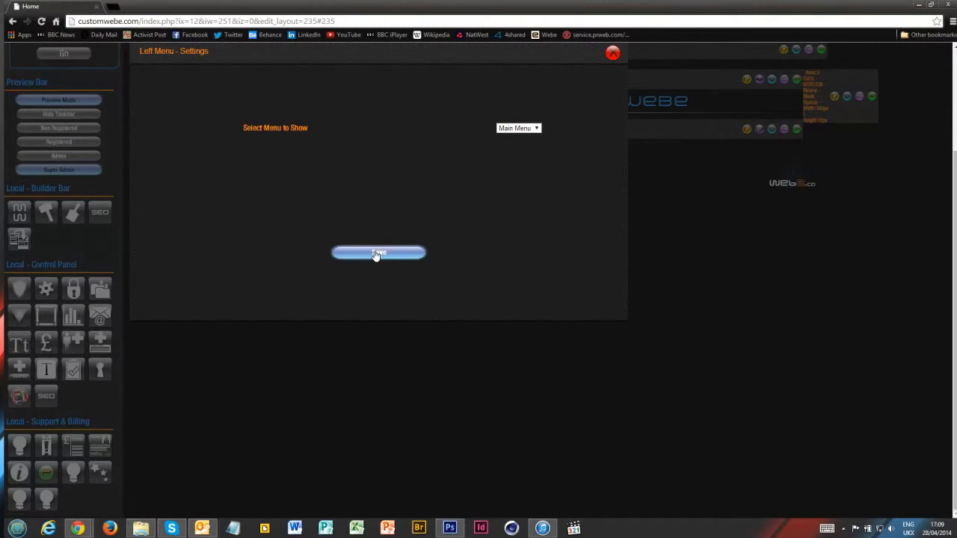
pyautogui.click(376, 255)
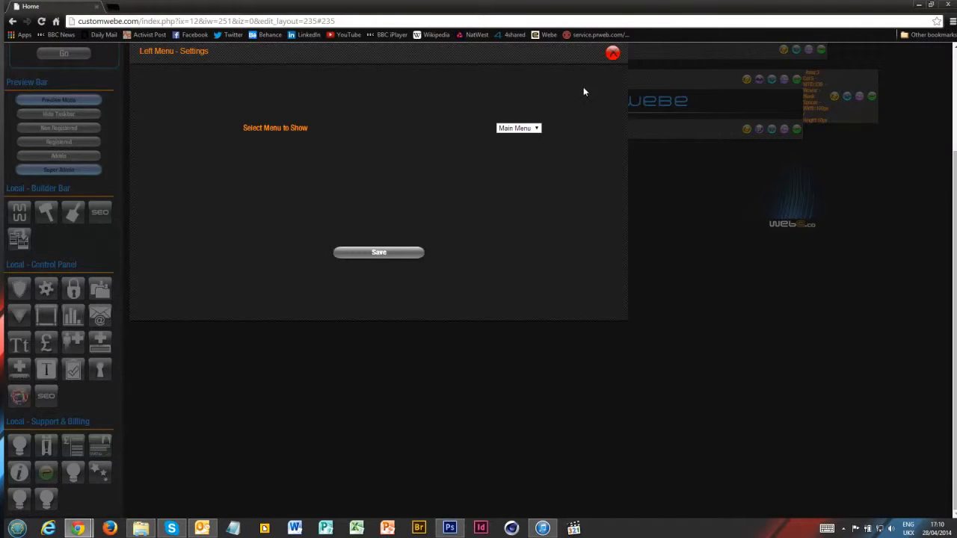
pyautogui.click(613, 55)
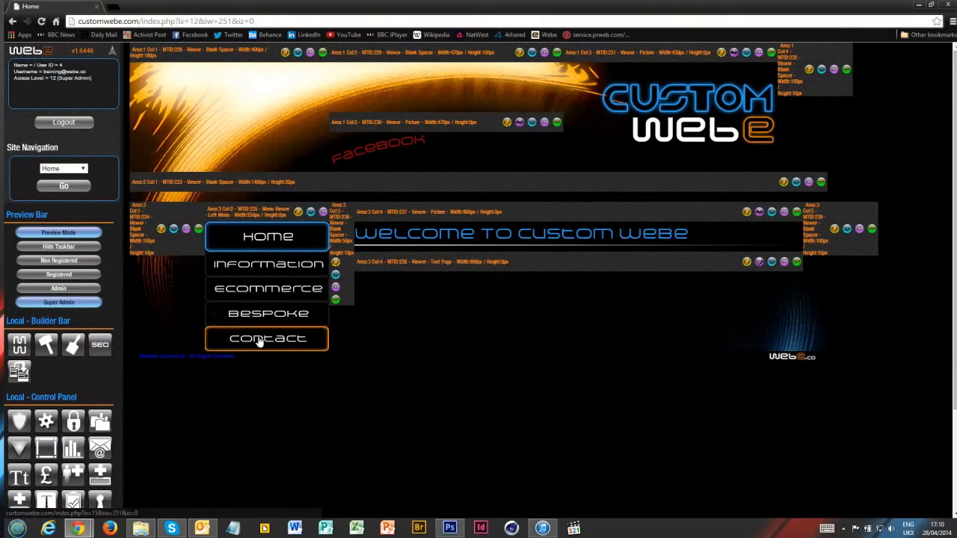
# Step: Switch to Photoshop, measure the main menu's full height on the homepage proof with the Ruler tool, and return to the Chrome homepage
pyautogui.click(450, 529)
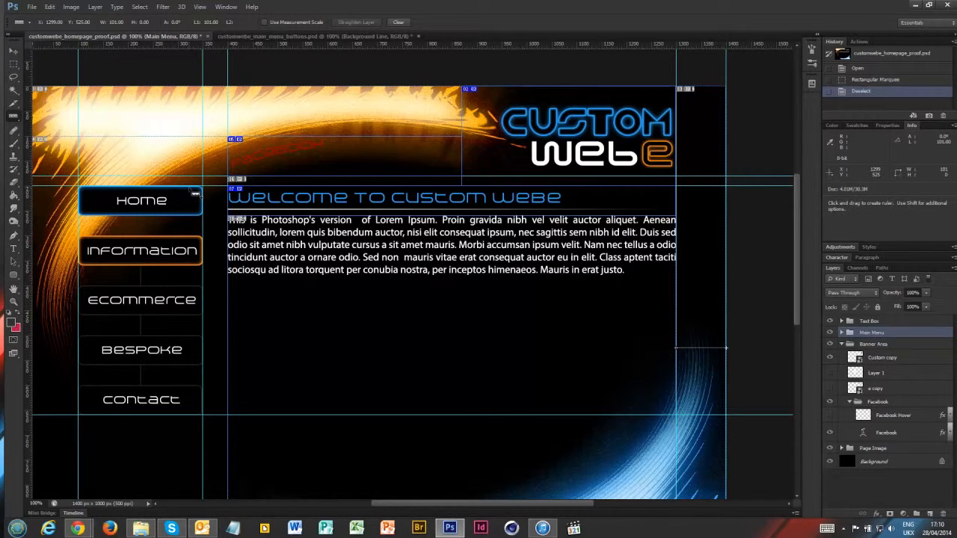
pyautogui.moveTo(189, 193); pyautogui.dragTo(189, 408)
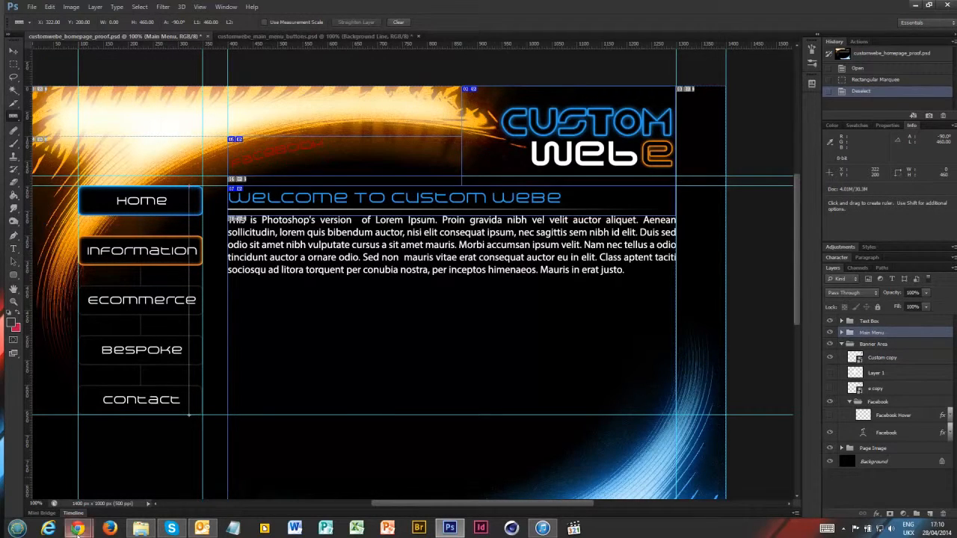
pyautogui.moveTo(78, 527)
pyautogui.click(157, 480)
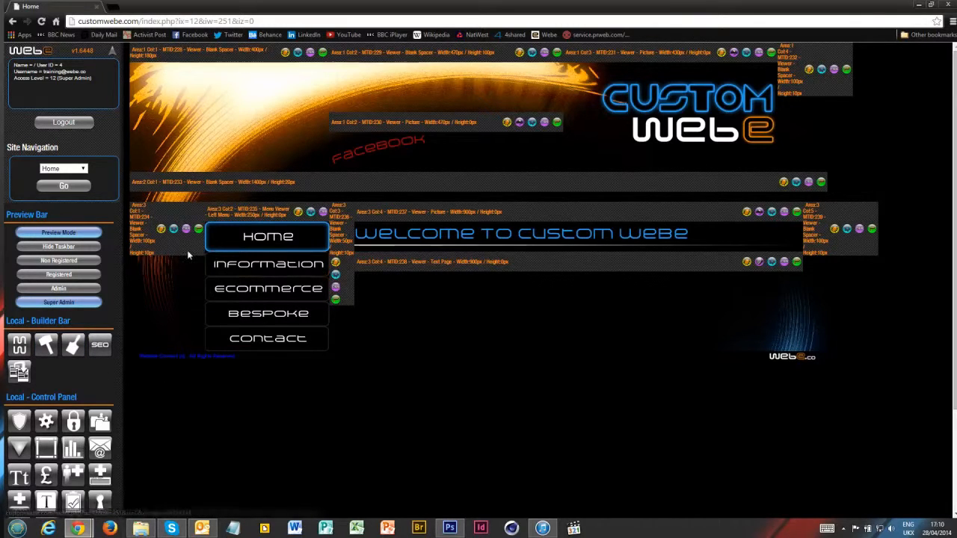
# Step: Set the Area 3 Col 2 left menu viewer's height to 460 px, save it and close the Page Builder
pyautogui.click(219, 213)
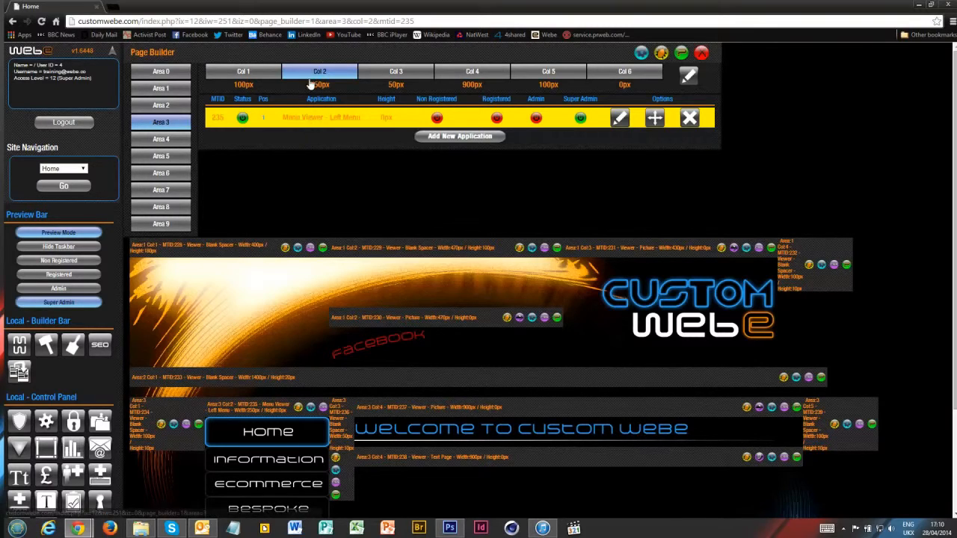
pyautogui.click(621, 119)
pyautogui.doubleClick(441, 237)
pyautogui.write('460')
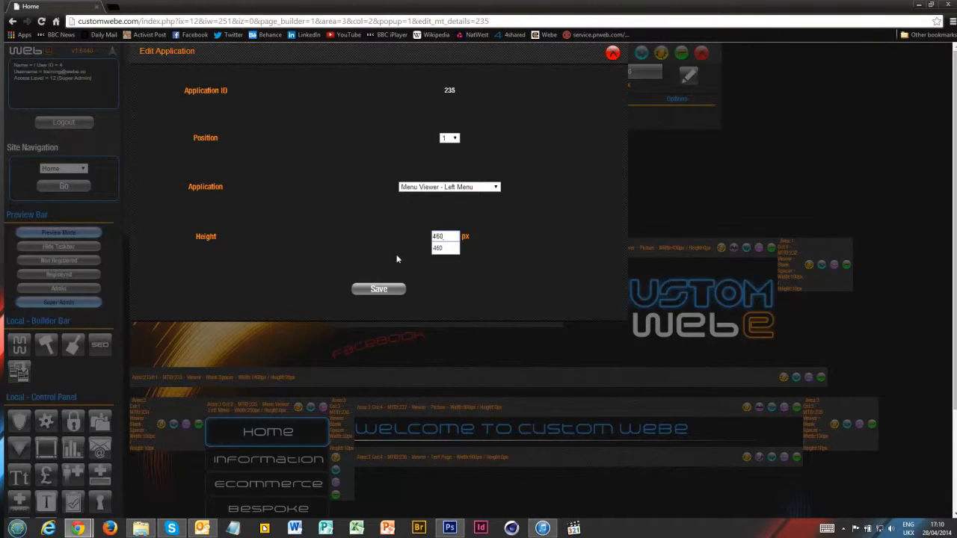
pyautogui.click(377, 290)
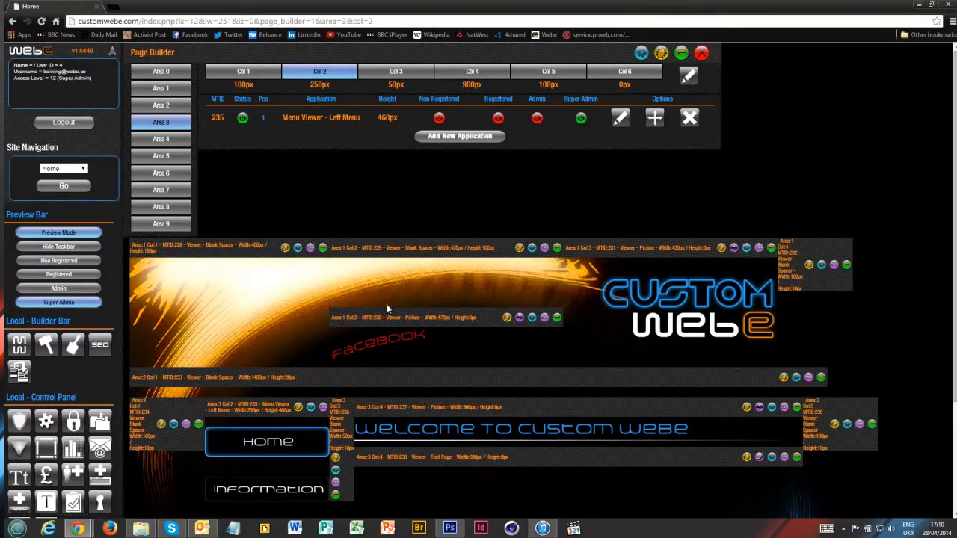
pyautogui.click(703, 52)
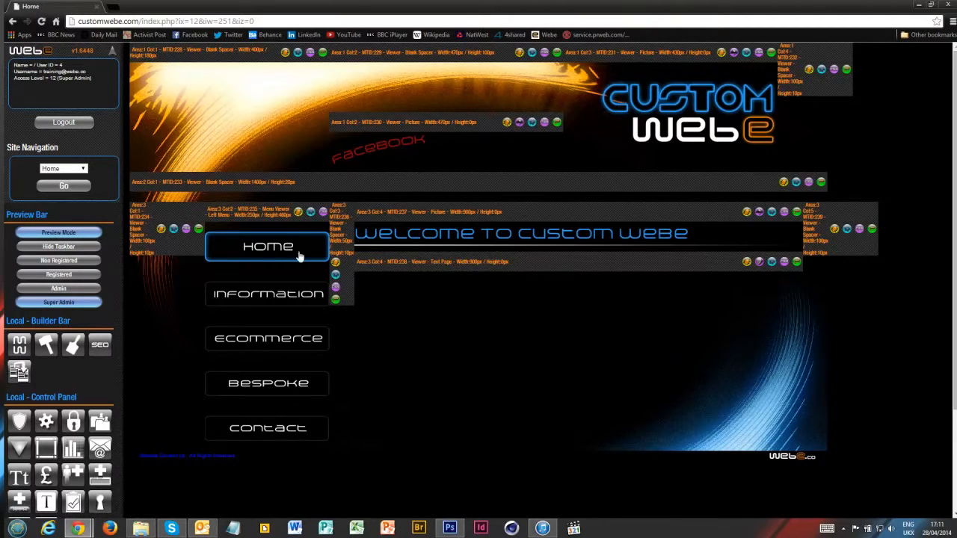
# Step: In Photoshop's customwebe_main_menu_buttons.psd, hide the Hover group and show the Background layer to view the background line, and return to Chrome
pyautogui.click(449, 529)
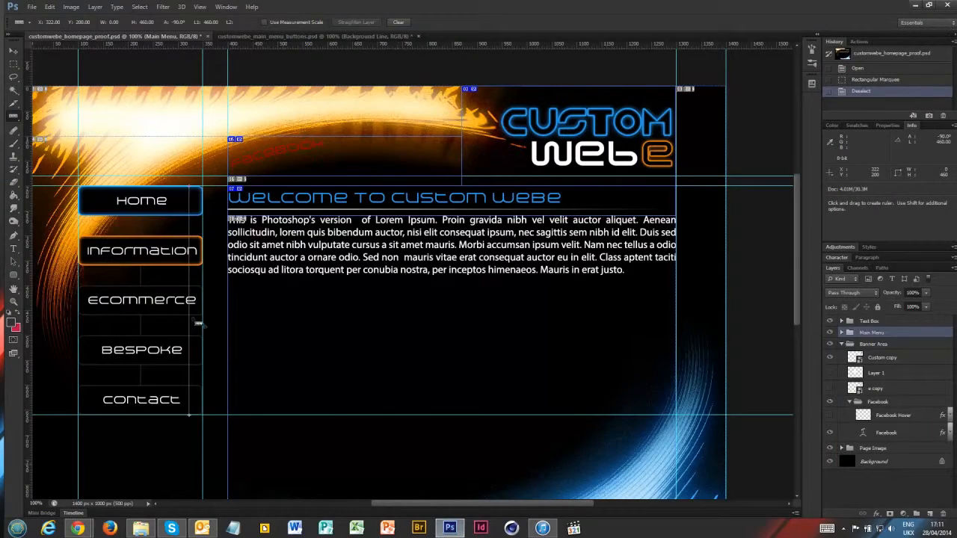
pyautogui.click(268, 37)
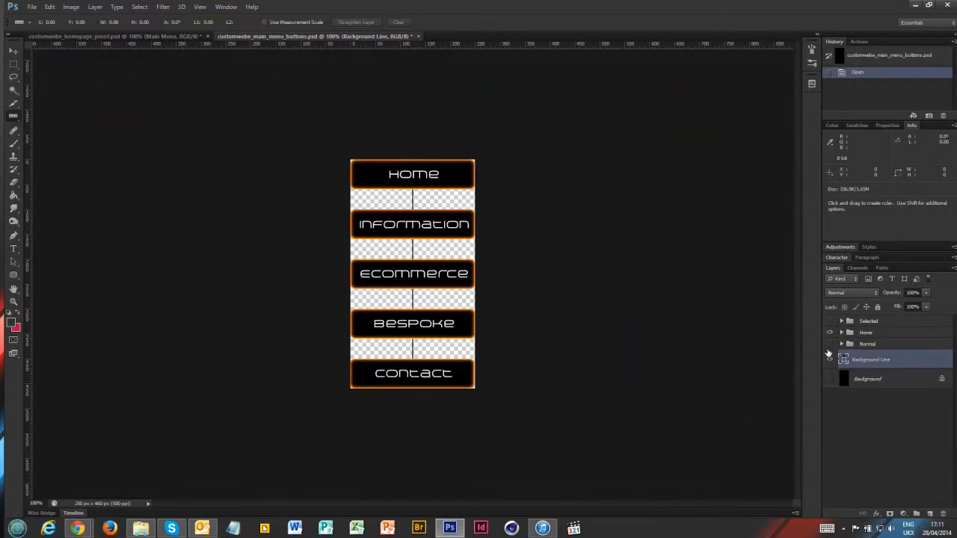
pyautogui.click(829, 332)
pyautogui.click(829, 378)
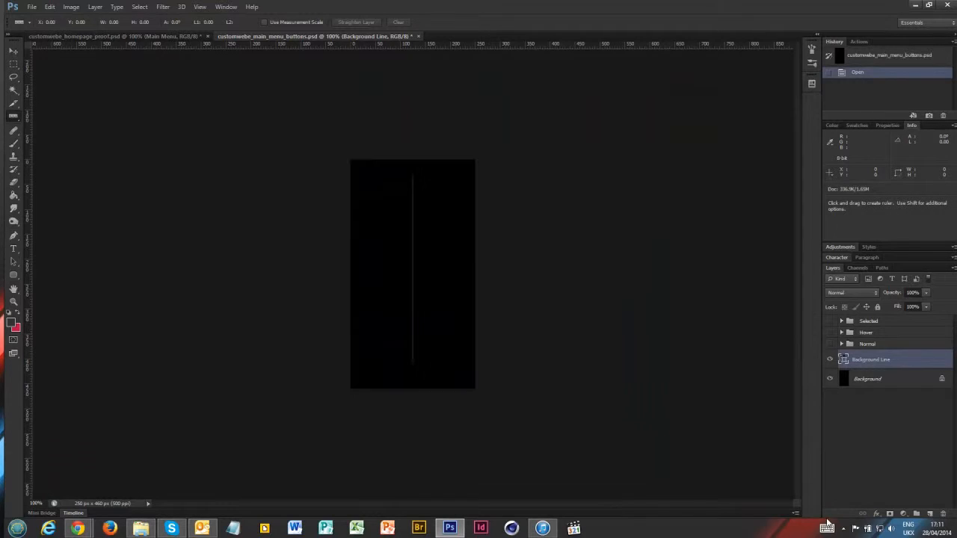
pyautogui.moveTo(90, 527)
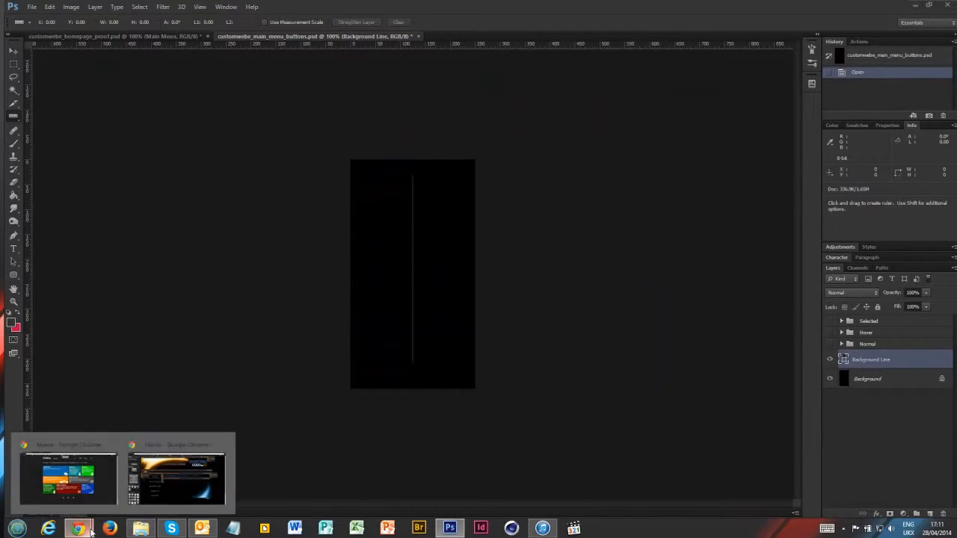
pyautogui.click(176, 478)
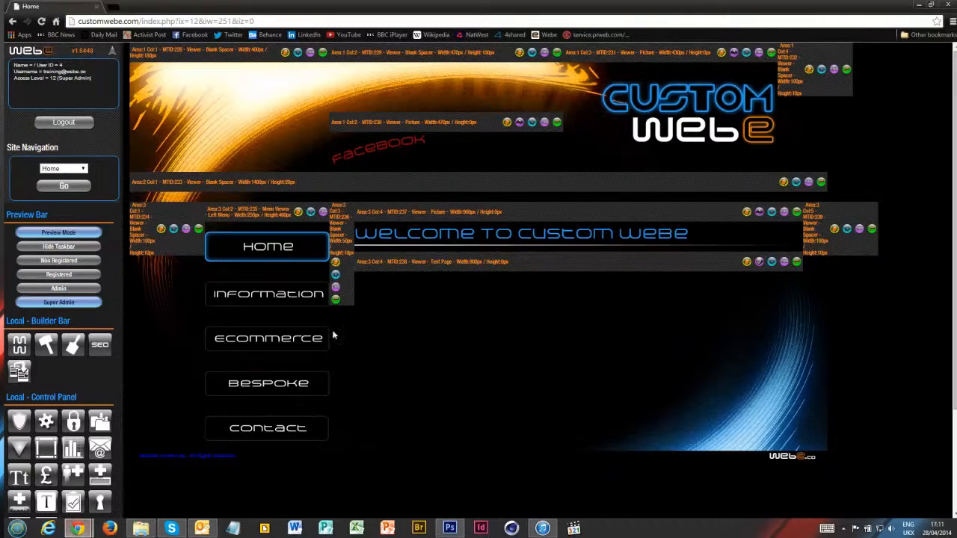
# Step: Enable a background image for the Area 3 Col 2 left menu viewer, using the menu background PNG from the Backgrounds folder, and save the CSS settings
pyautogui.click(323, 213)
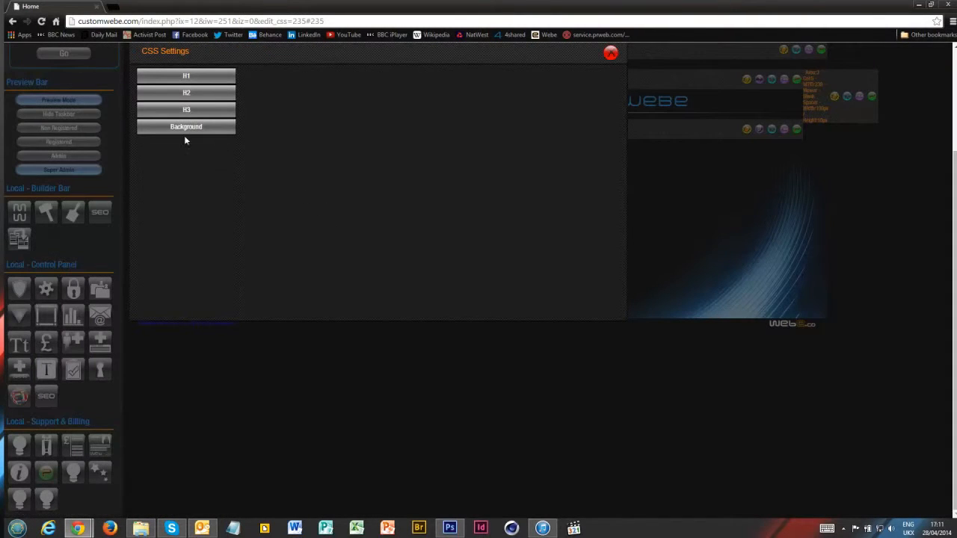
pyautogui.click(185, 138)
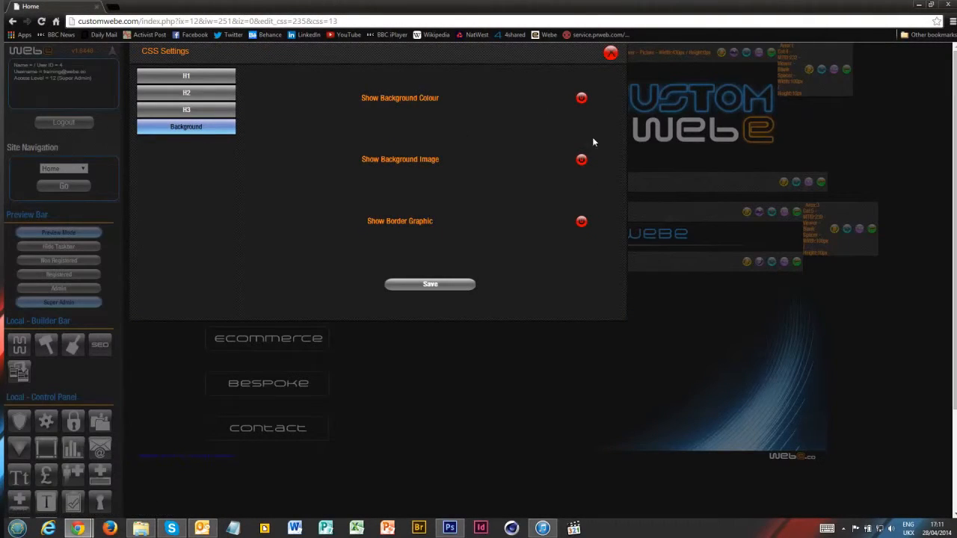
pyautogui.click(583, 160)
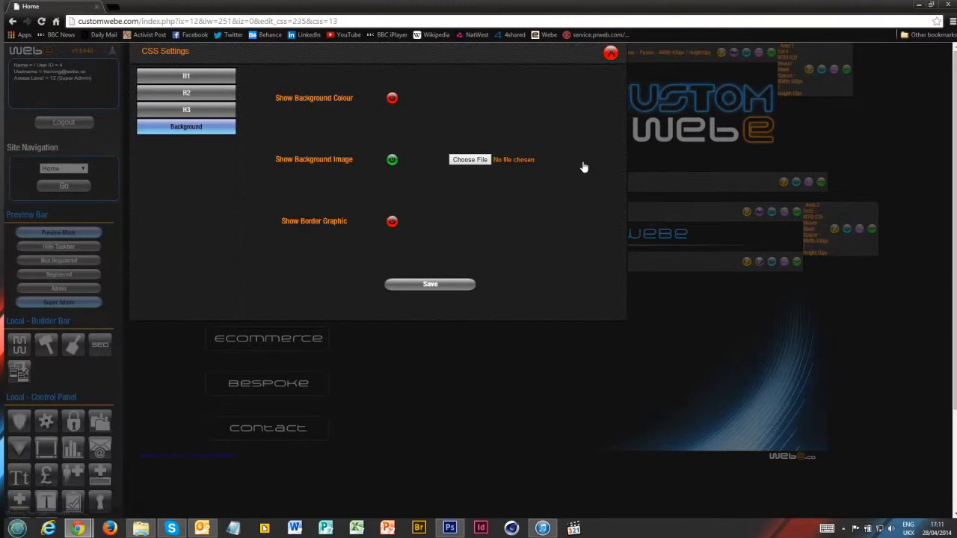
pyautogui.click(476, 162)
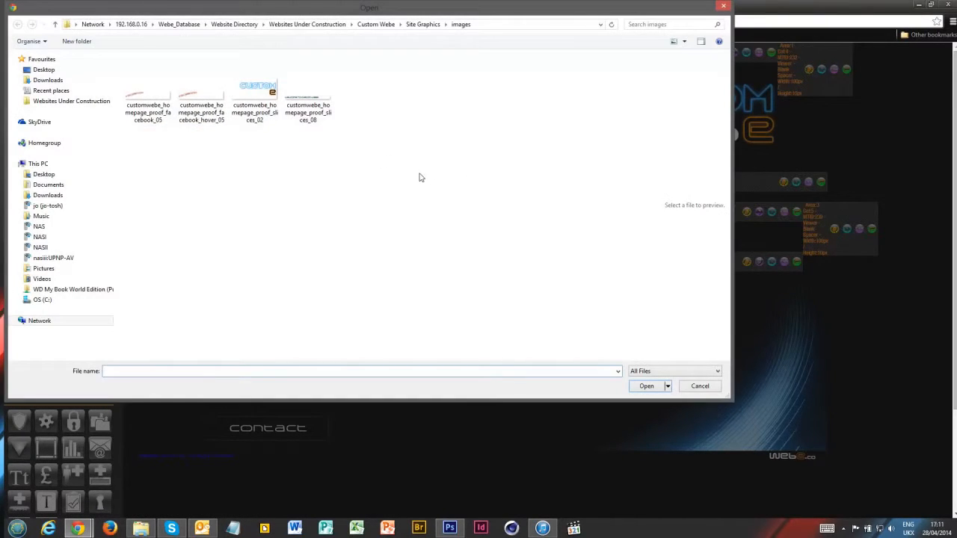
pyautogui.click(422, 24)
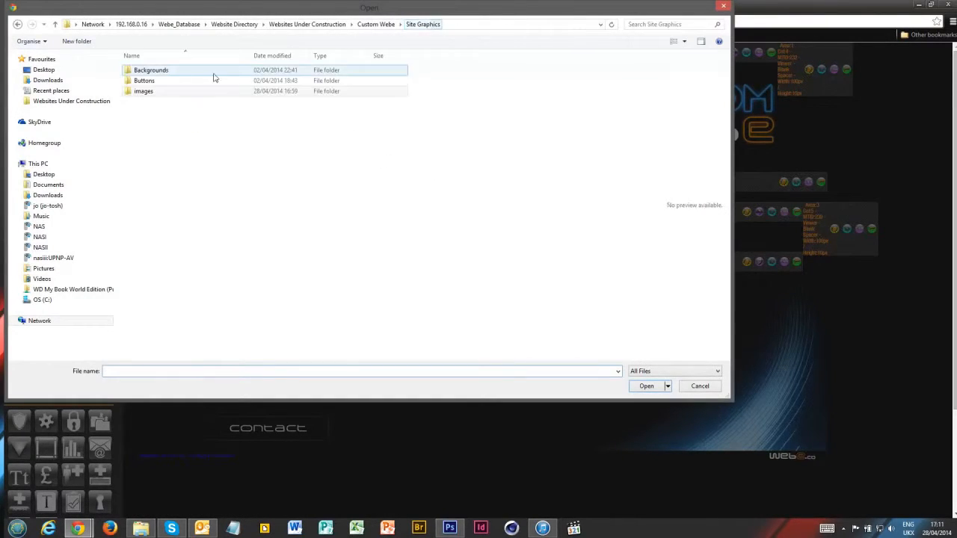
pyautogui.doubleClick(154, 70)
pyautogui.doubleClick(179, 80)
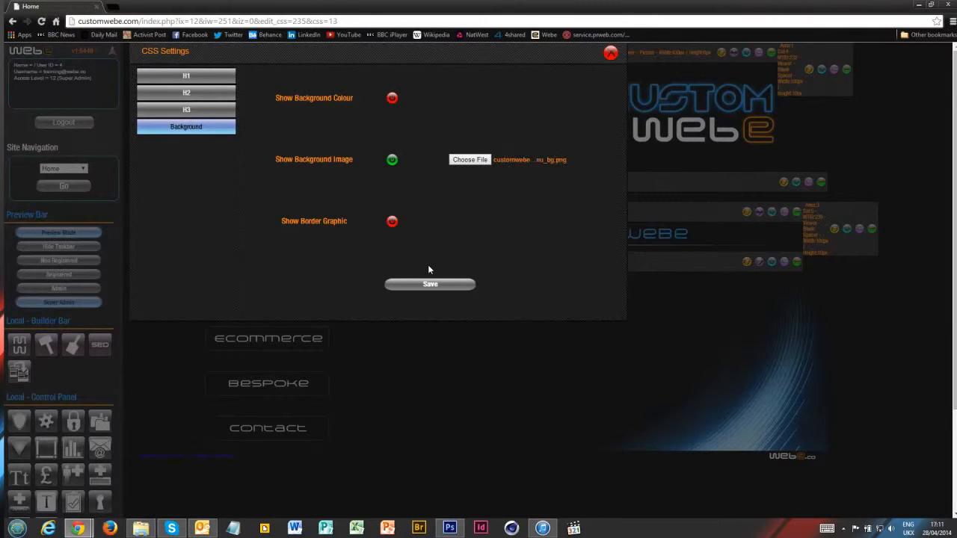
pyautogui.click(427, 286)
pyautogui.click(611, 53)
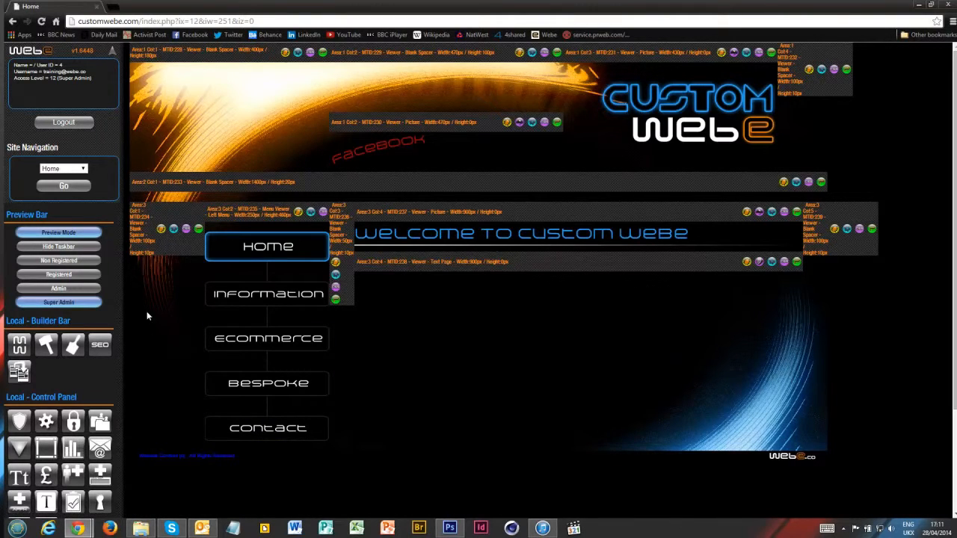
# Step: Hide the taskbar and compare the homepage's left menu with customwebe_homepage_proof.psd in Photoshop
pyautogui.click(66, 247)
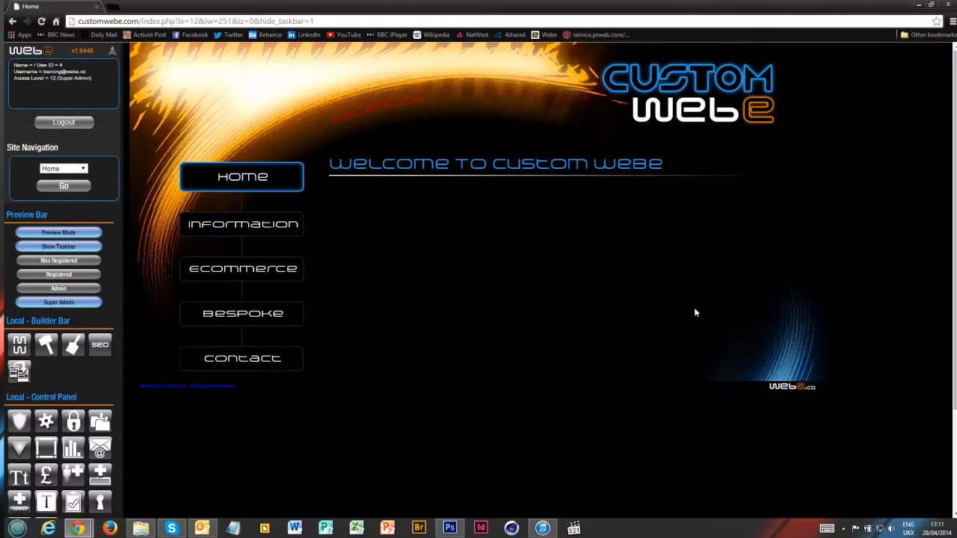
pyautogui.click(458, 523)
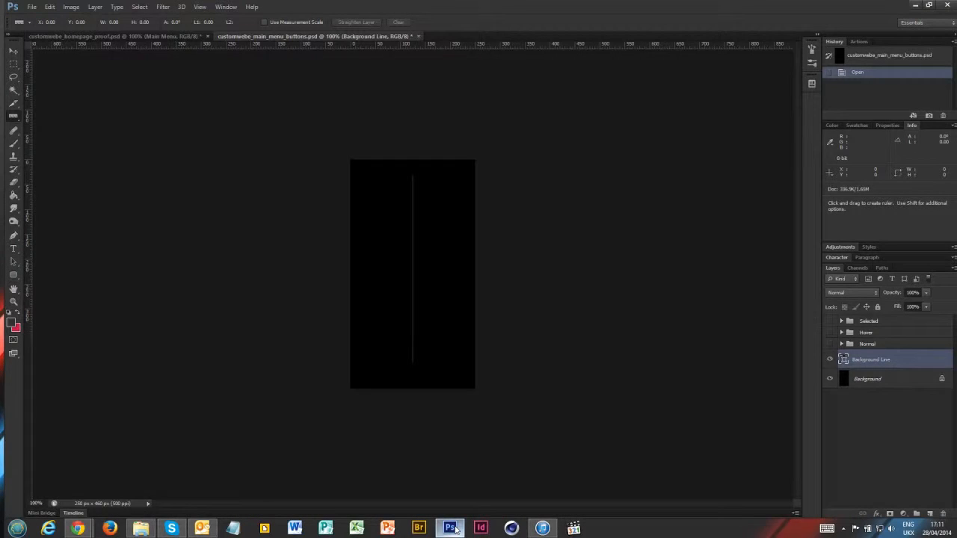
pyautogui.click(133, 36)
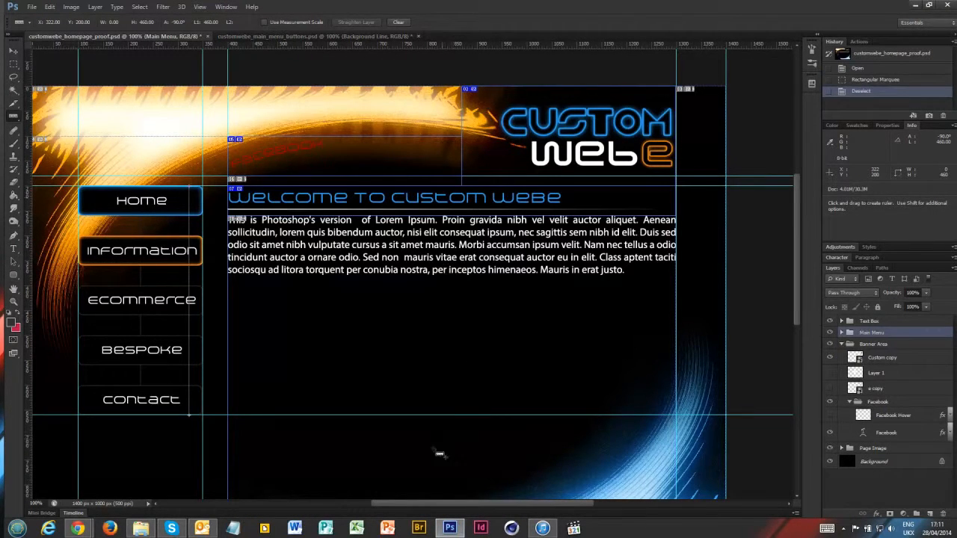
pyautogui.moveTo(91, 529)
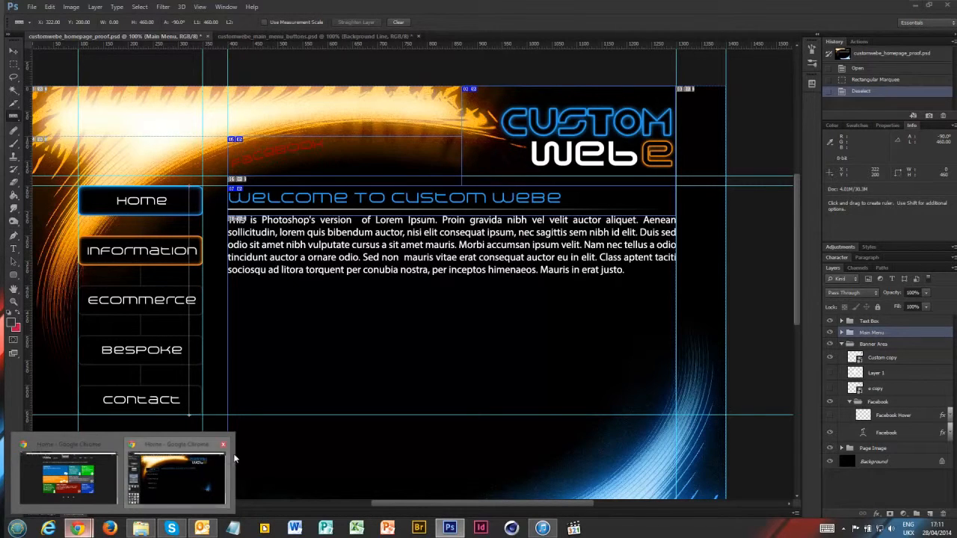
pyautogui.click(166, 480)
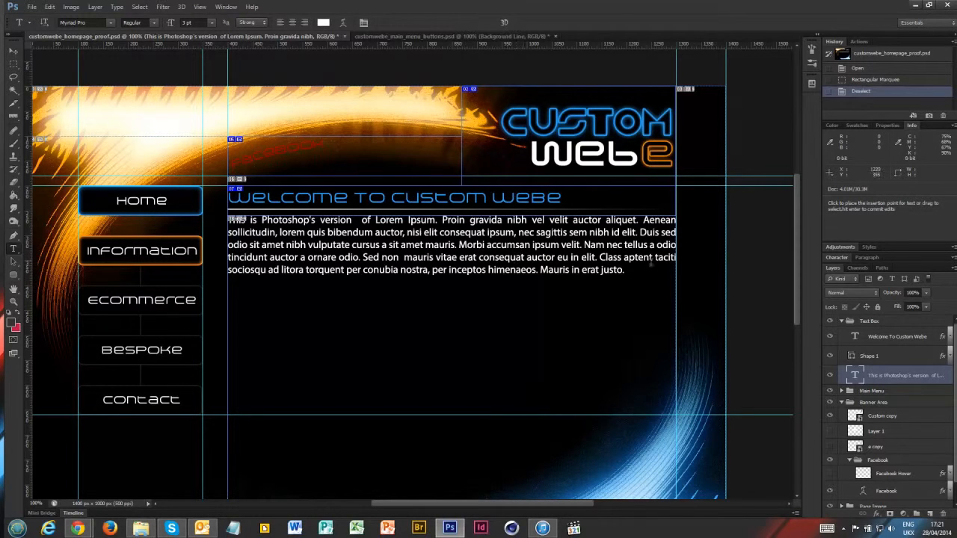
# Step: Copy the Lorem Ipsum paragraph from the Photoshop proof and paste it into the Area 3 Col 4 text page's editor in Chrome
pyautogui.moveTo(631, 271); pyautogui.dragTo(221, 210)
pyautogui.hotkey('ctrl', 'c')
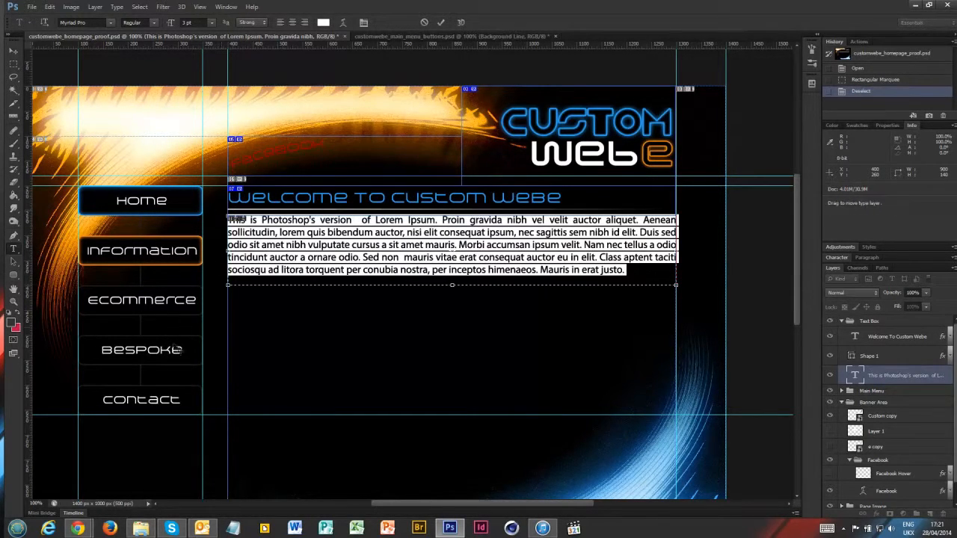
pyautogui.moveTo(80, 529)
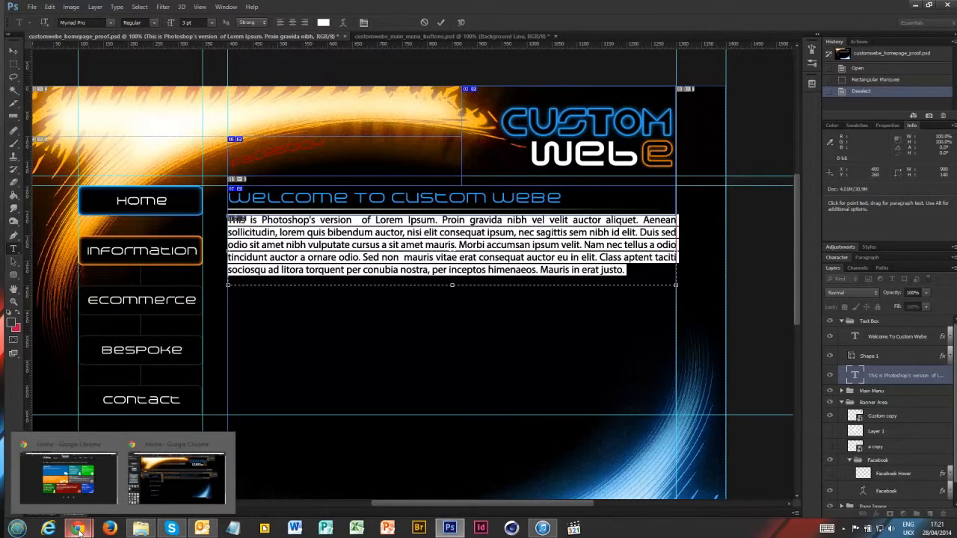
pyautogui.click(176, 479)
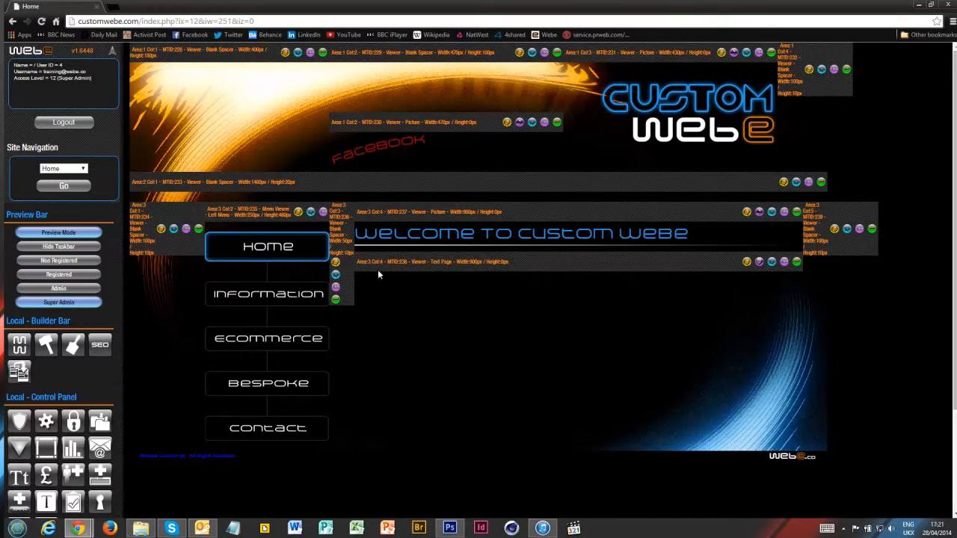
pyautogui.click(760, 262)
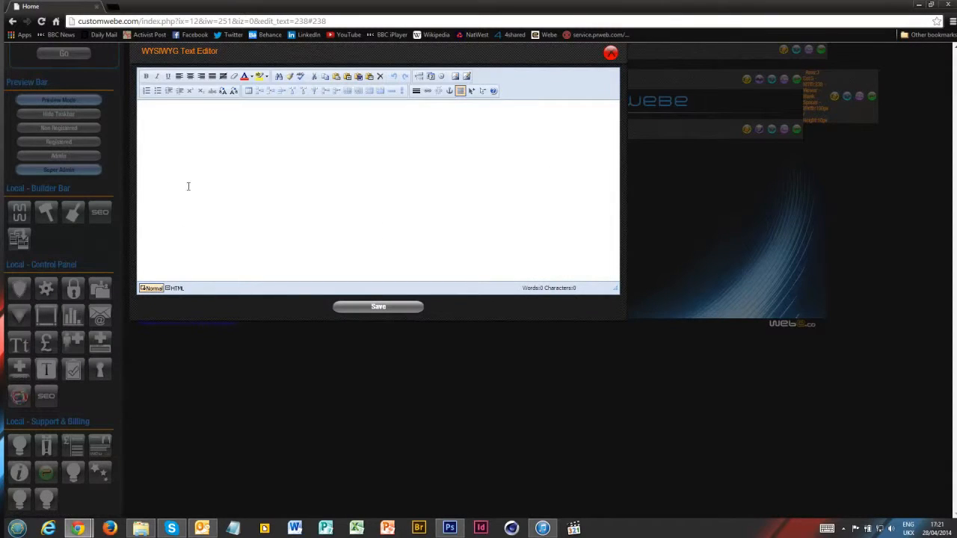
pyautogui.hotkey('ctrl', 'v')
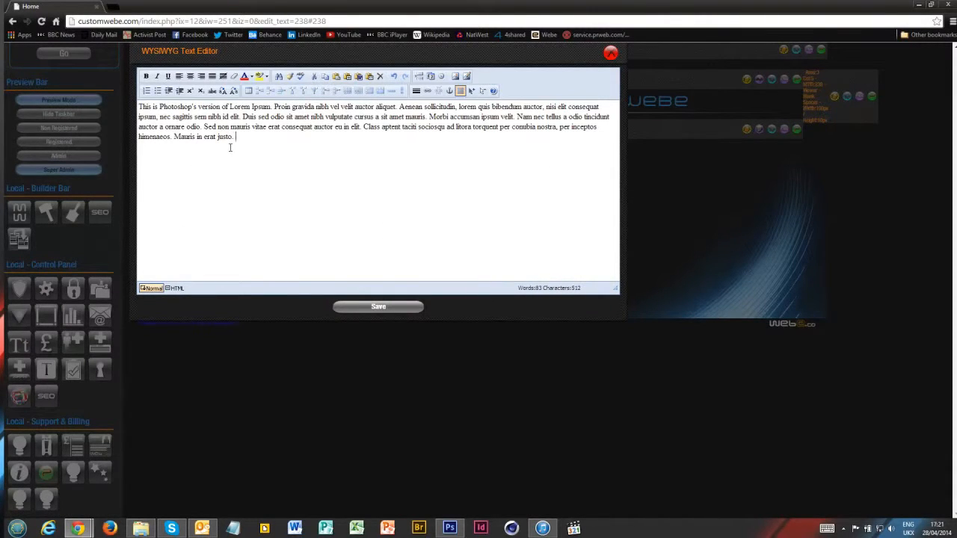
# Step: Colour the whole pasted paragraph white (#ffffff), check its HTML source and return to the normal editing view
pyautogui.moveTo(224, 139); pyautogui.dragTo(120, 102)
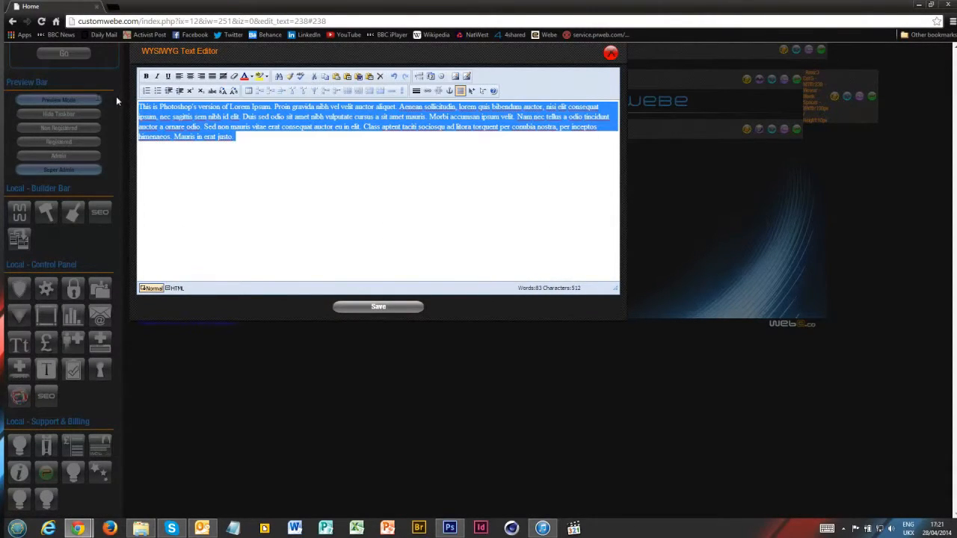
pyautogui.click(247, 77)
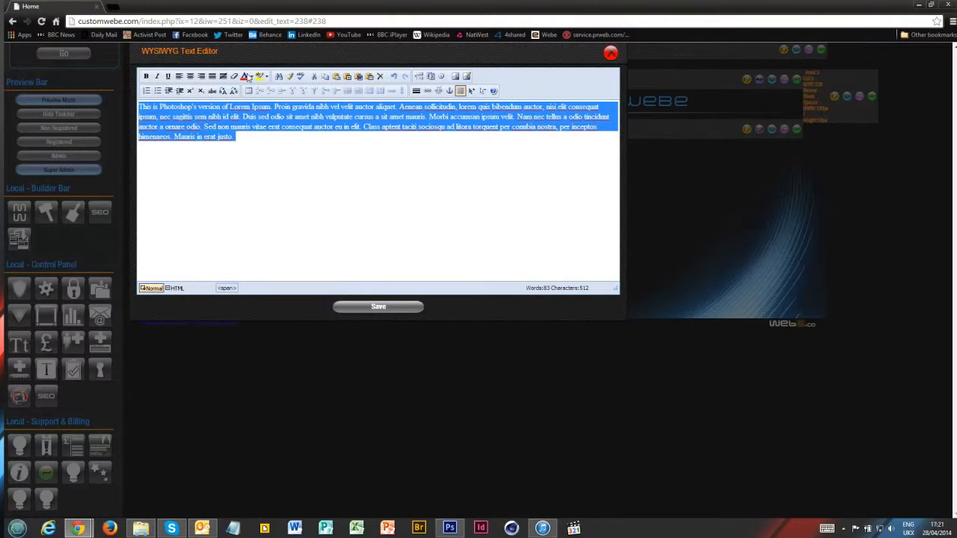
pyautogui.click(251, 76)
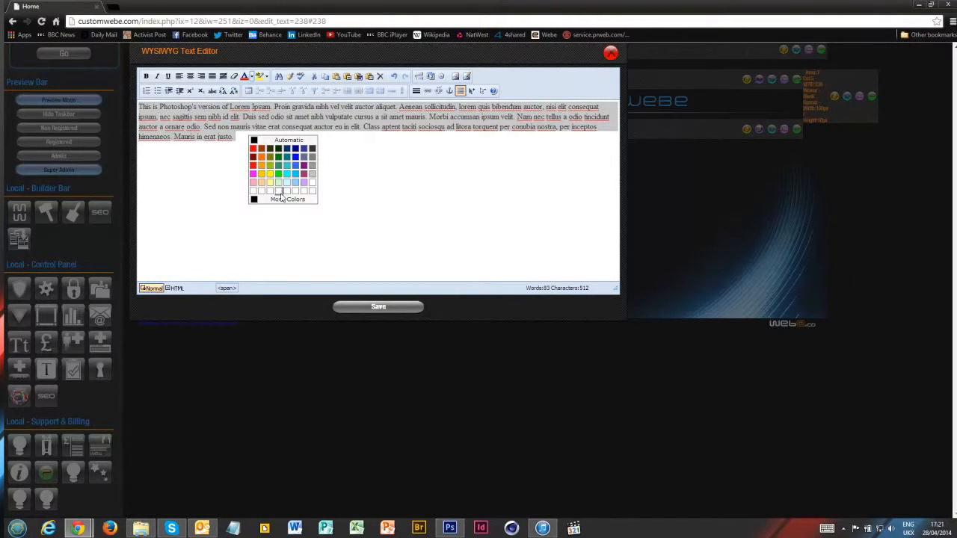
pyautogui.click(312, 192)
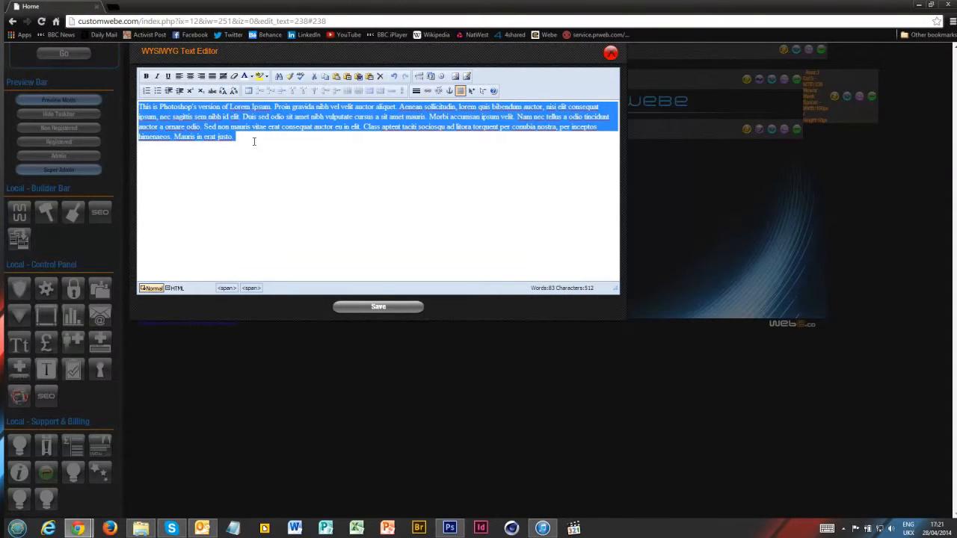
pyautogui.click(176, 289)
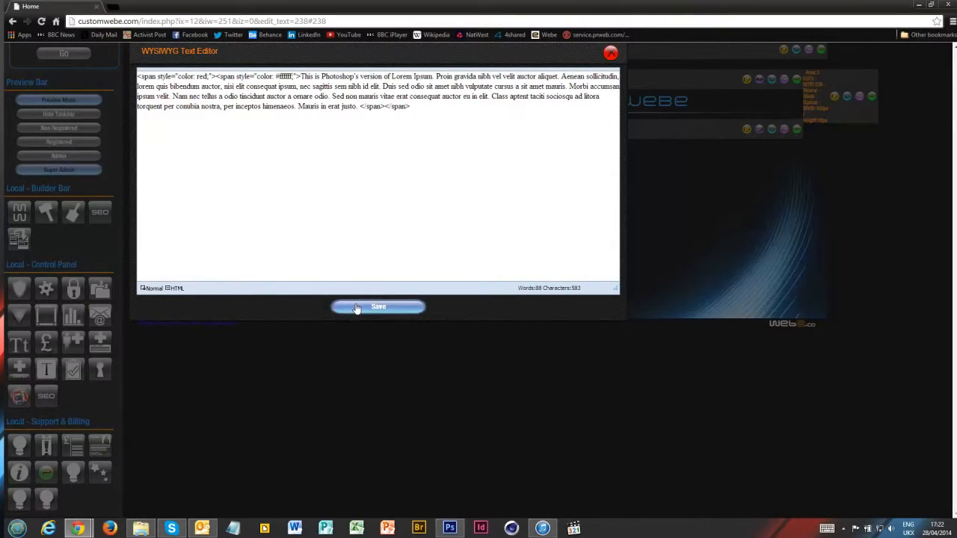
pyautogui.click(158, 289)
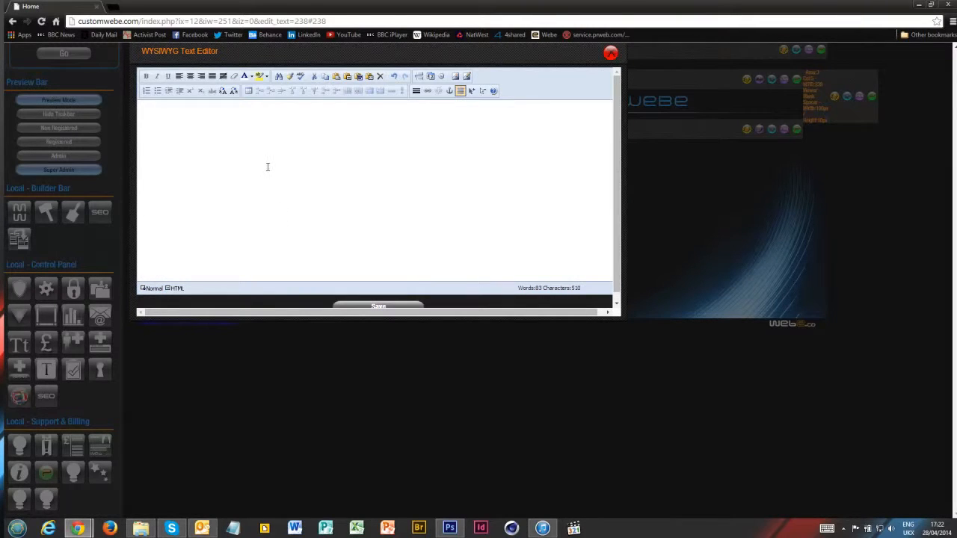
# Step: Save the white paragraph in the text page, hide the taskbar and compare the homepage with the Photoshop proof
pyautogui.moveTo(433, 176); pyautogui.dragTo(139, 105)
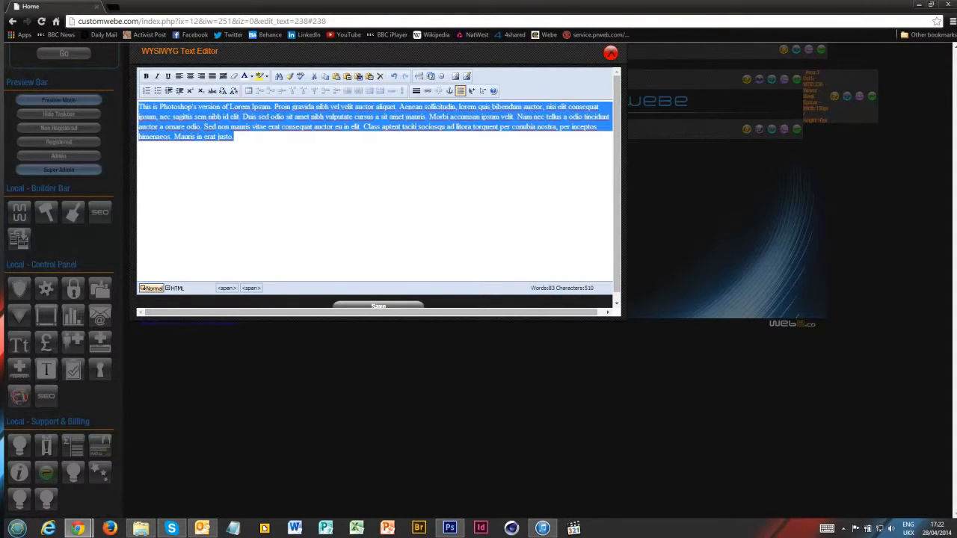
pyautogui.click(380, 307)
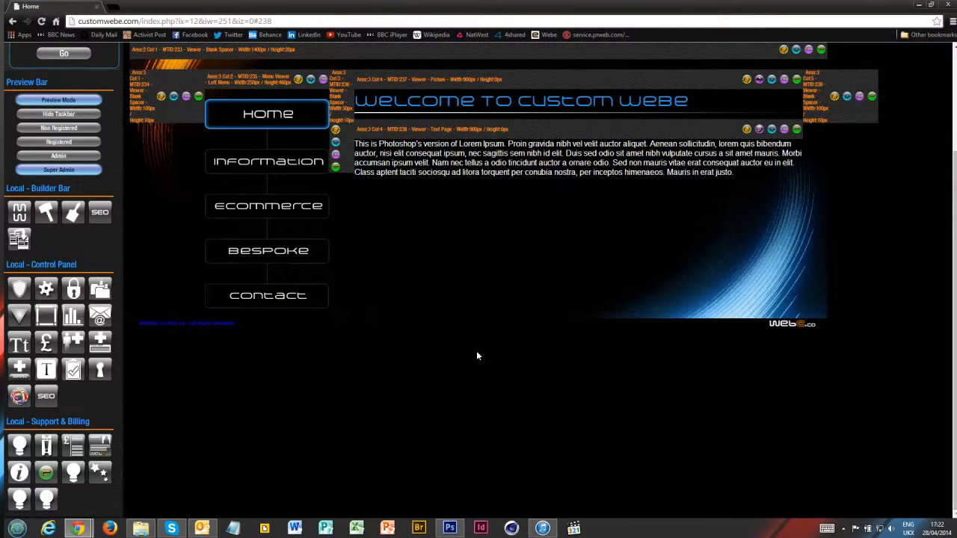
pyautogui.click(57, 114)
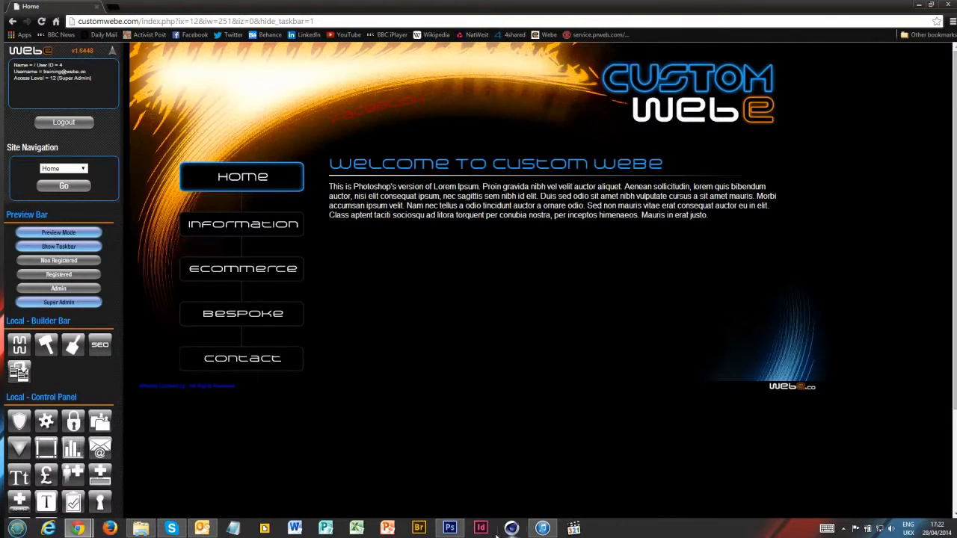
pyautogui.click(450, 529)
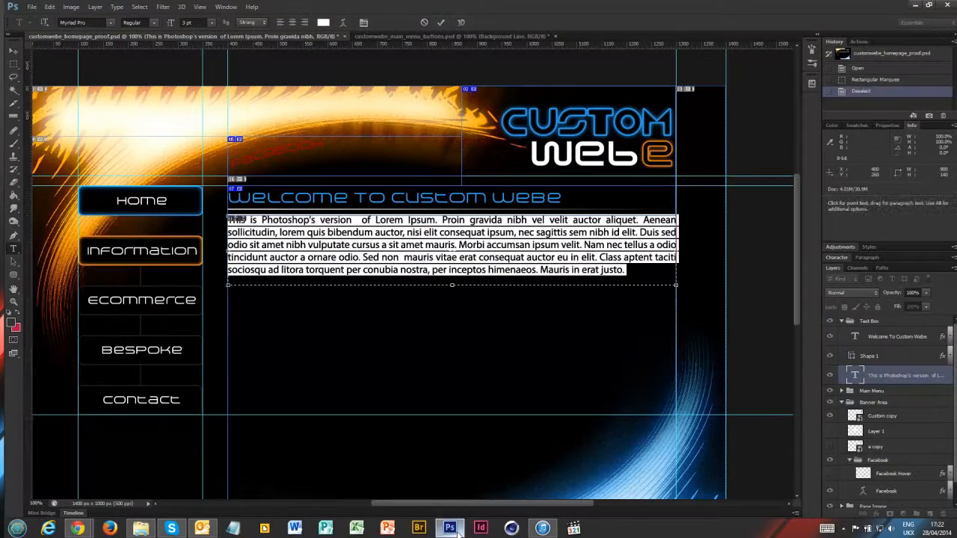
pyautogui.click(535, 245)
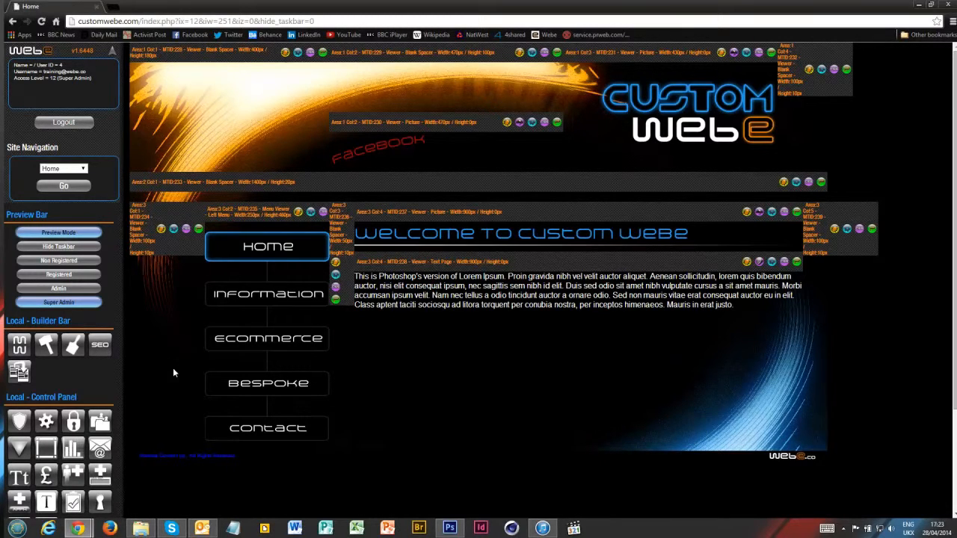
# Step: Set the Home page as a local template named main_banner, save it and close the Template Manager
pyautogui.click(20, 374)
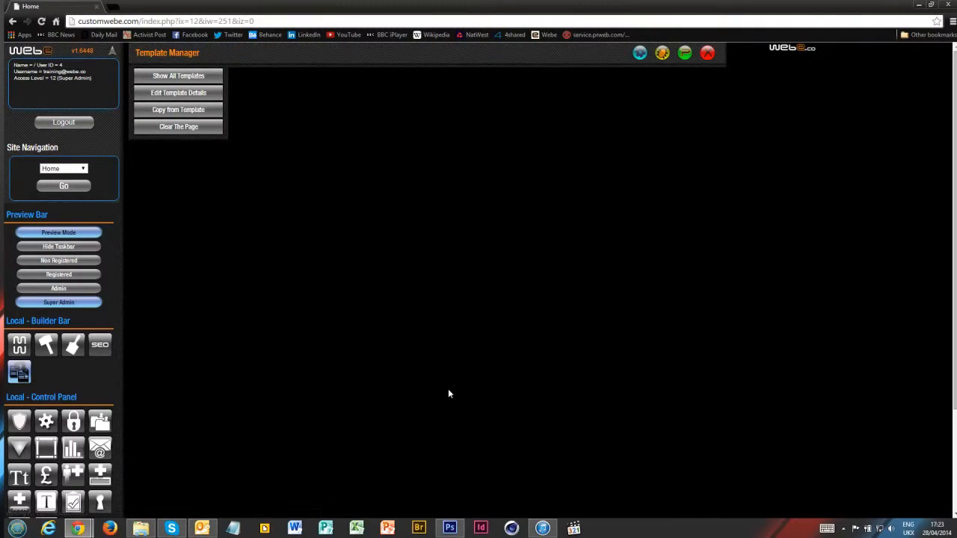
pyautogui.click(187, 95)
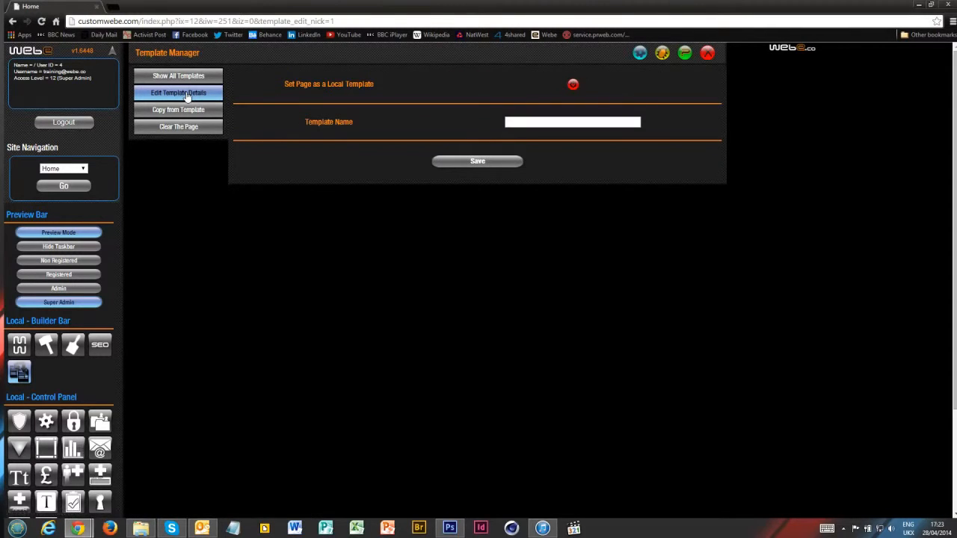
pyautogui.click(573, 85)
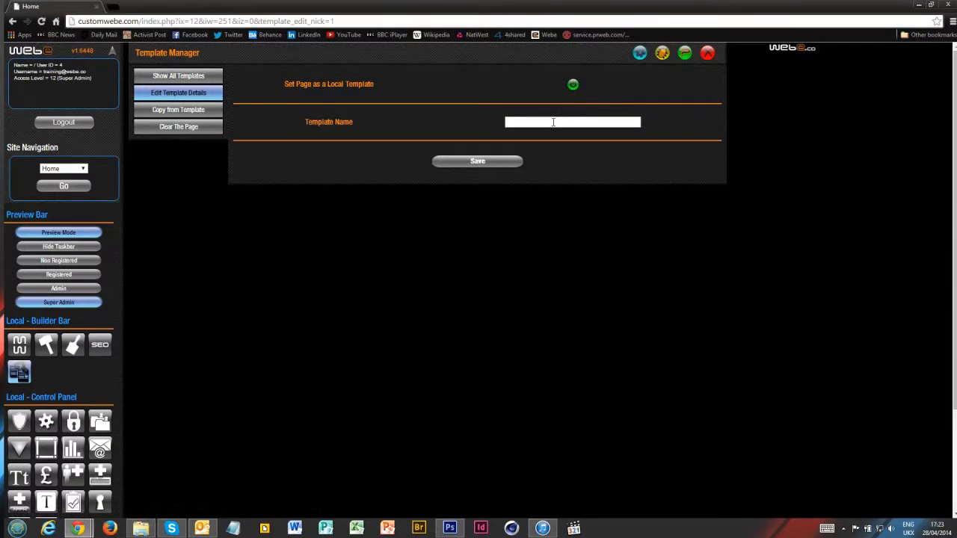
pyautogui.click(554, 122)
pyautogui.write('main_banner')
pyautogui.hotkey('ctrl', 'a')
pyautogui.press('BackSpace')
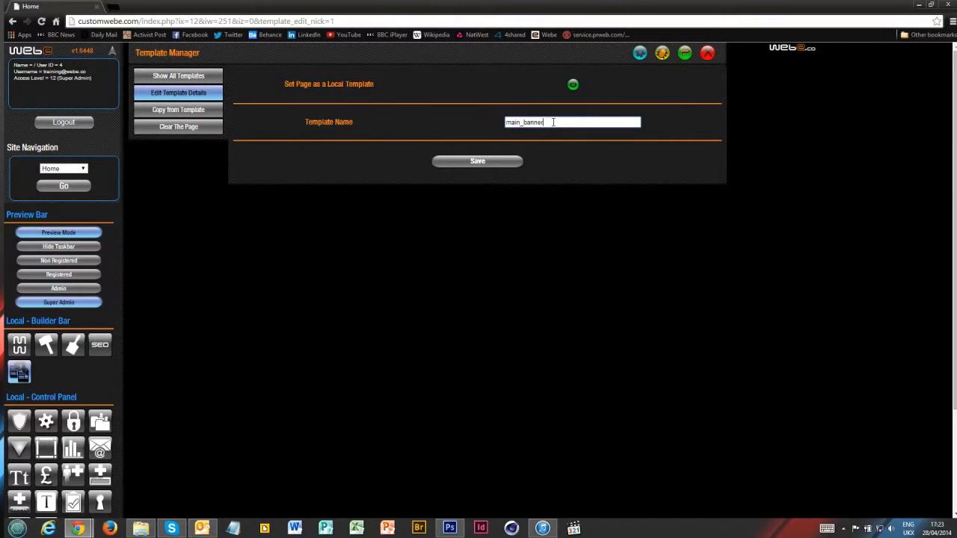
pyautogui.click(515, 160)
pyautogui.click(708, 53)
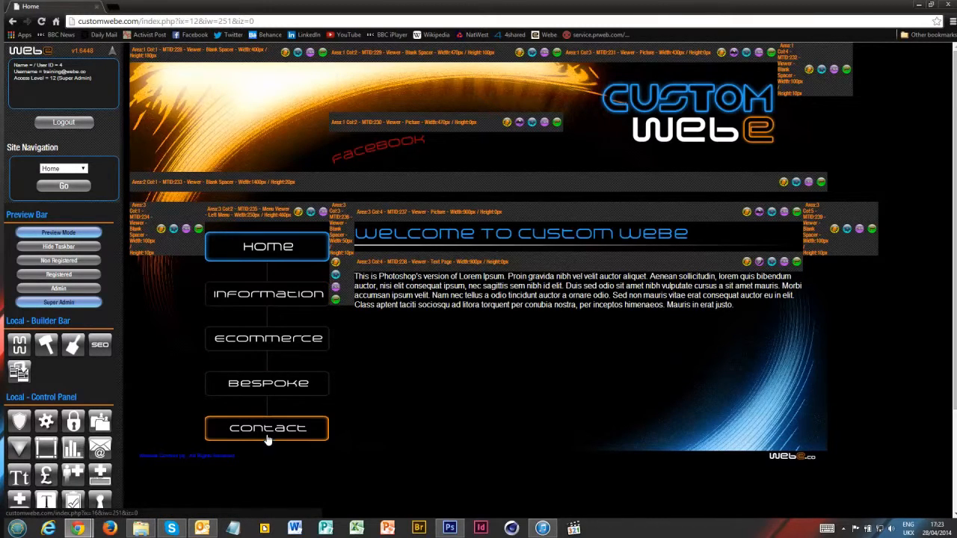
# Step: Copy the master page layout and Areas 1, 2 and 3 of the main_banner local template to the Information page
pyautogui.click(291, 303)
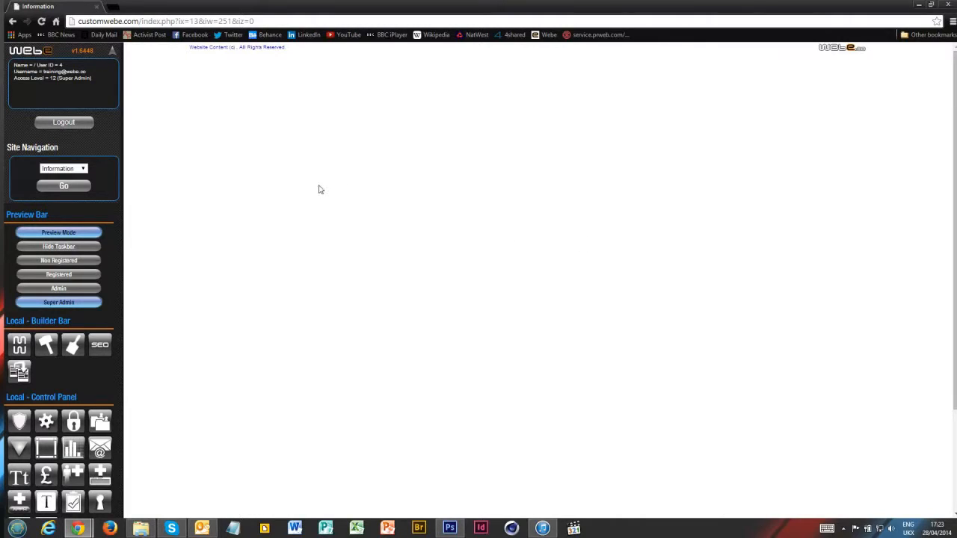
pyautogui.click(22, 374)
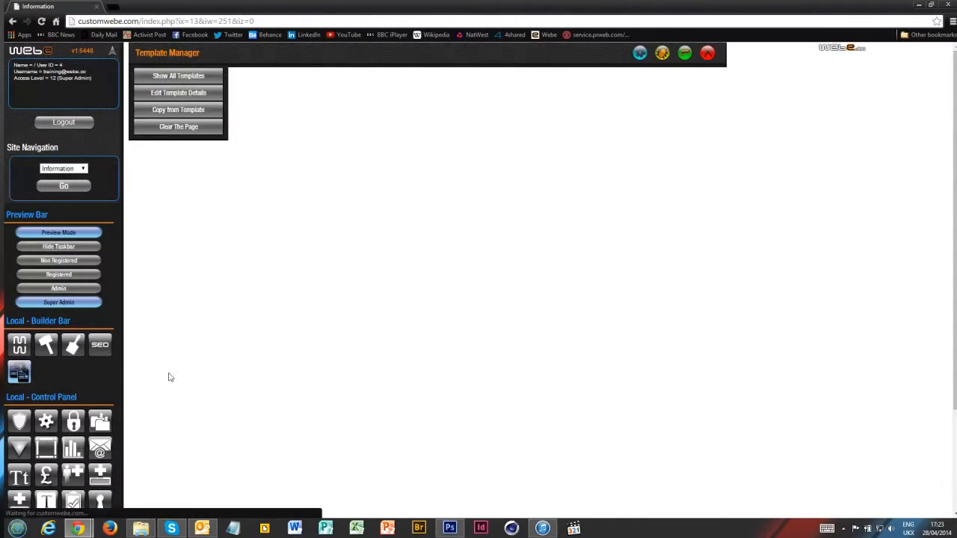
pyautogui.click(199, 111)
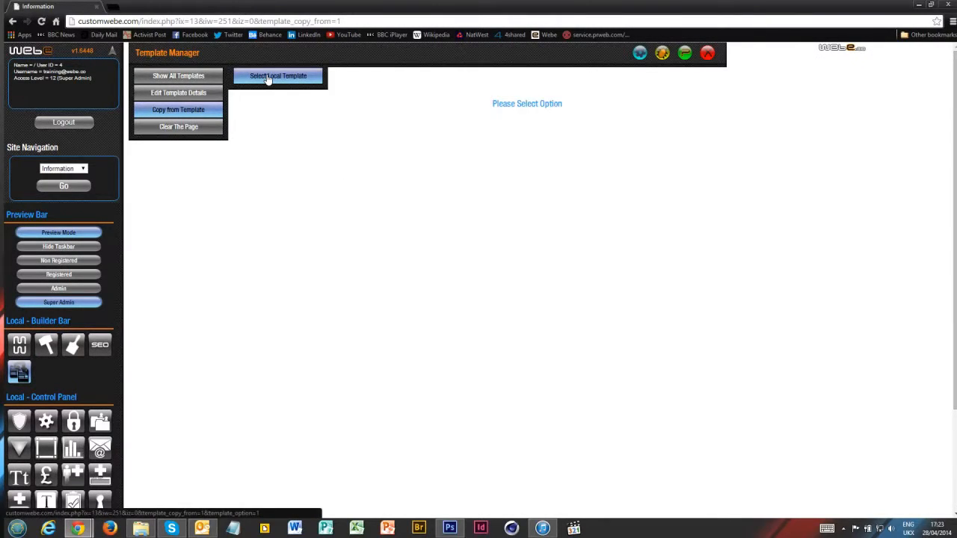
pyautogui.click(267, 78)
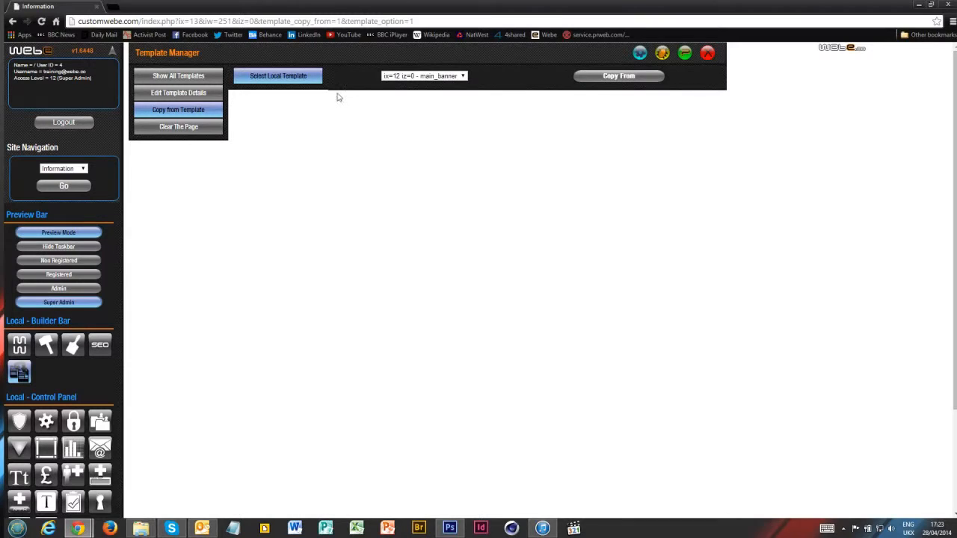
pyautogui.click(420, 78)
pyautogui.click(421, 88)
pyautogui.hotkey('alt', 'Tab')
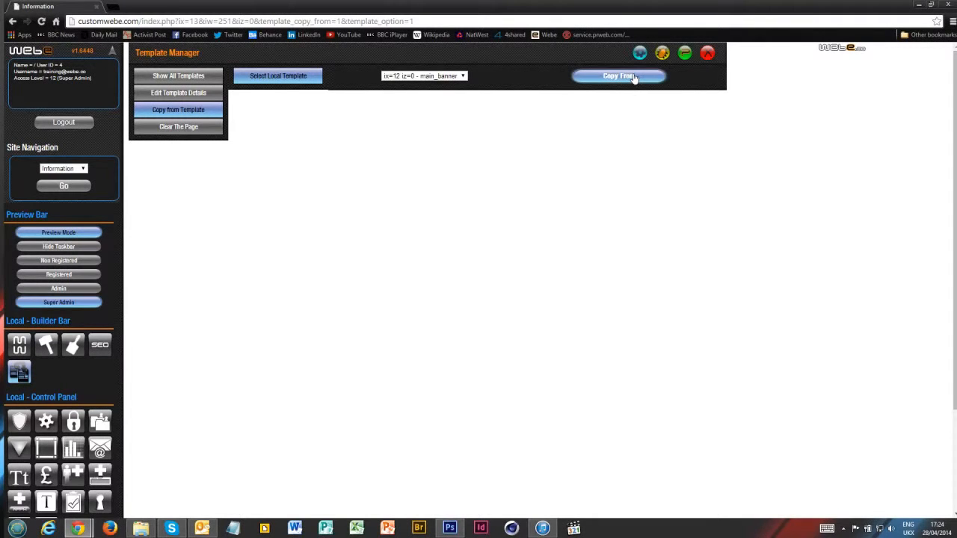
pyautogui.click(633, 76)
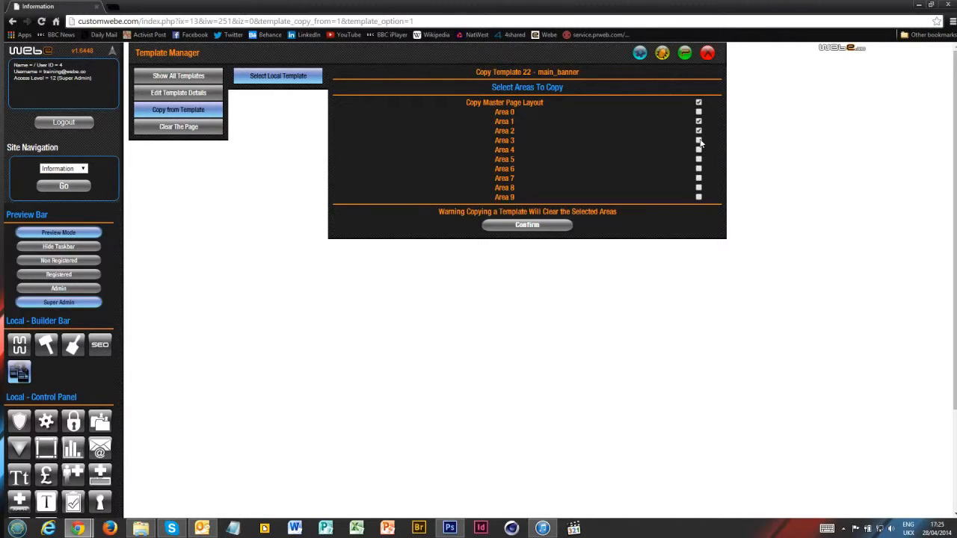
pyautogui.click(698, 141)
pyautogui.click(535, 226)
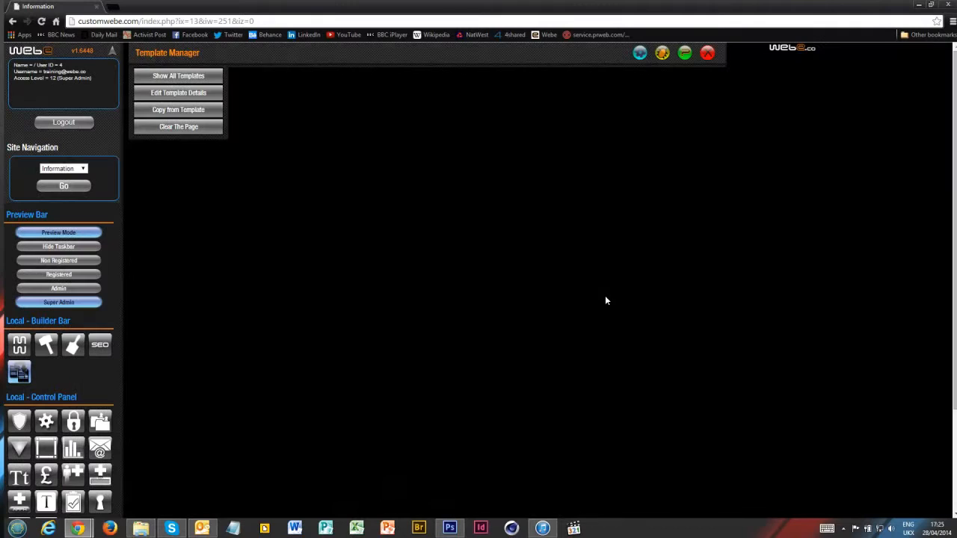
pyautogui.click(707, 52)
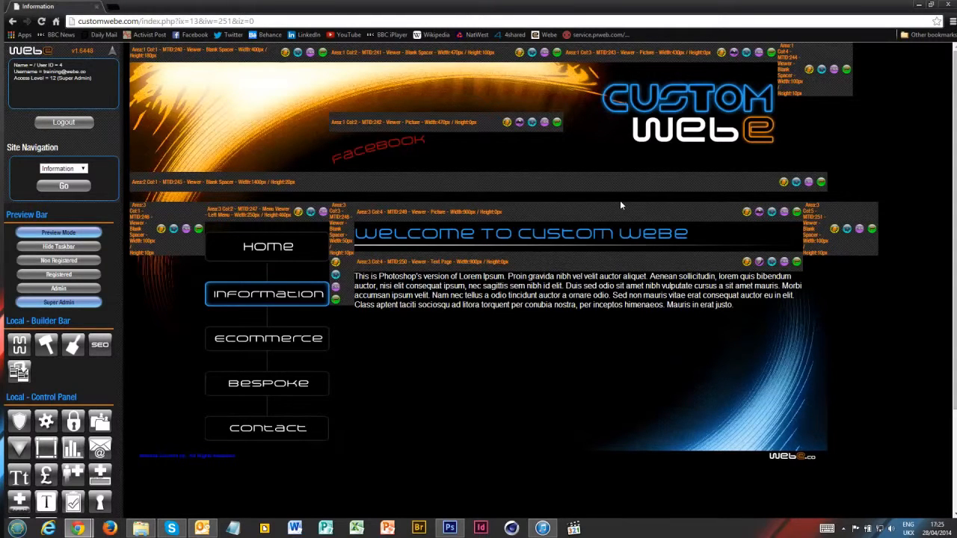
# Step: Copy the main_banner local template's master page layout and Areas 1, 2 and 3 to the Ecommerce page
pyautogui.scroll(-1, 446, 384)
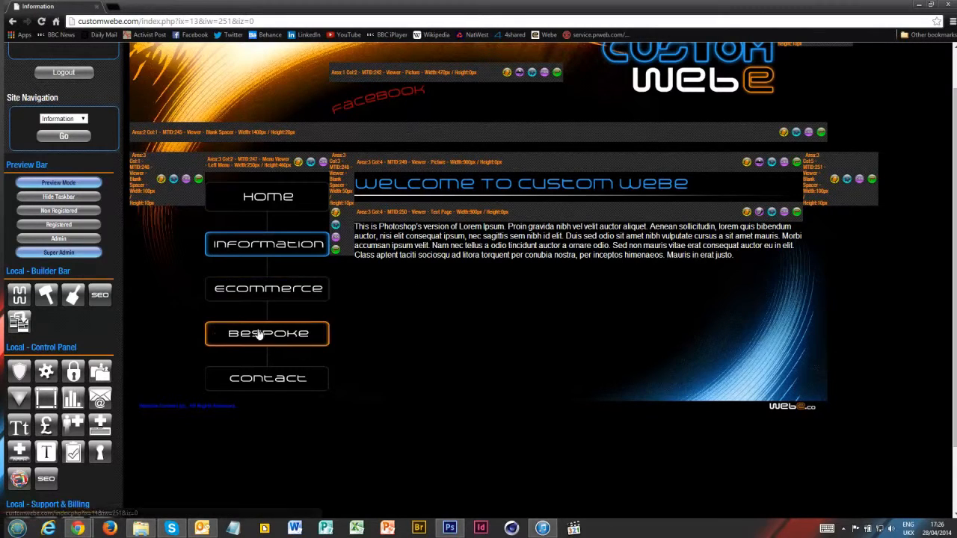
pyautogui.click(297, 296)
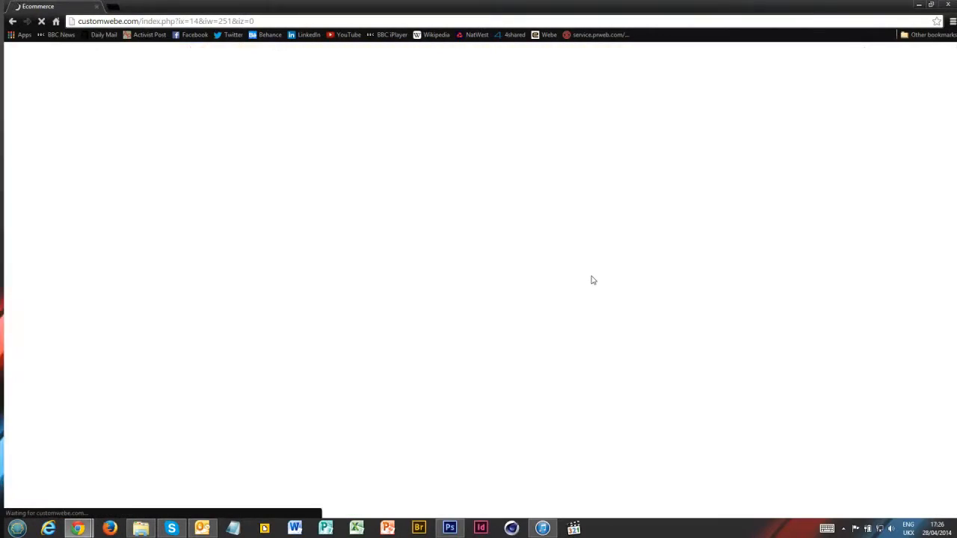
pyautogui.click(27, 378)
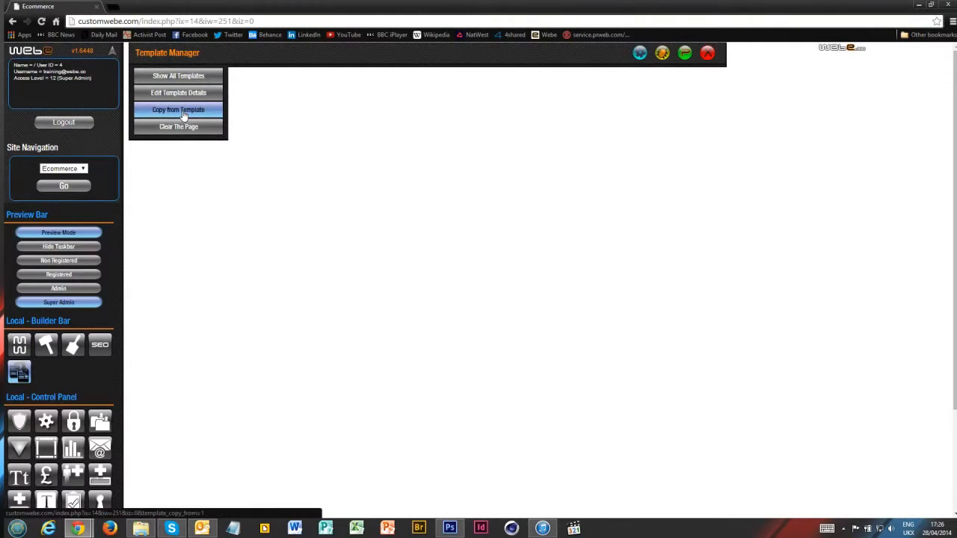
pyautogui.click(184, 114)
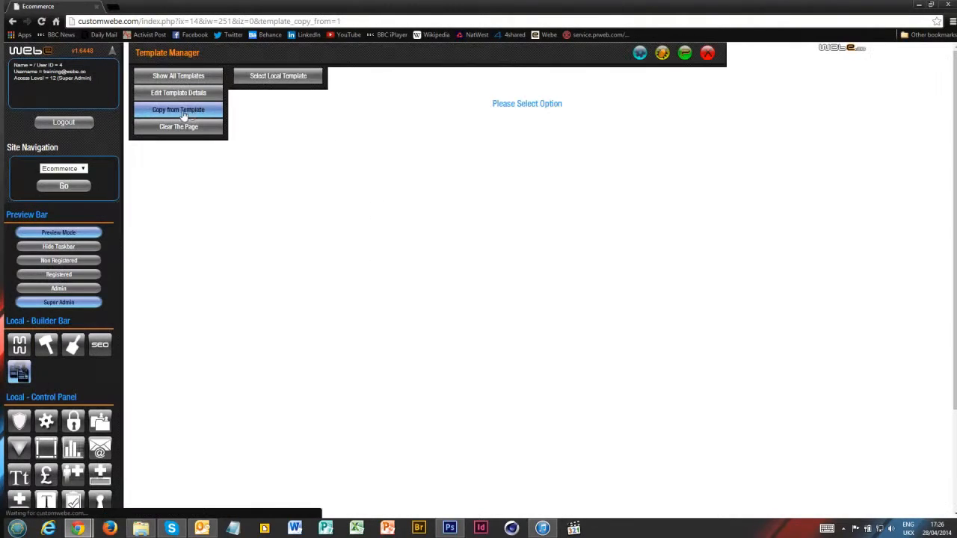
pyautogui.click(261, 78)
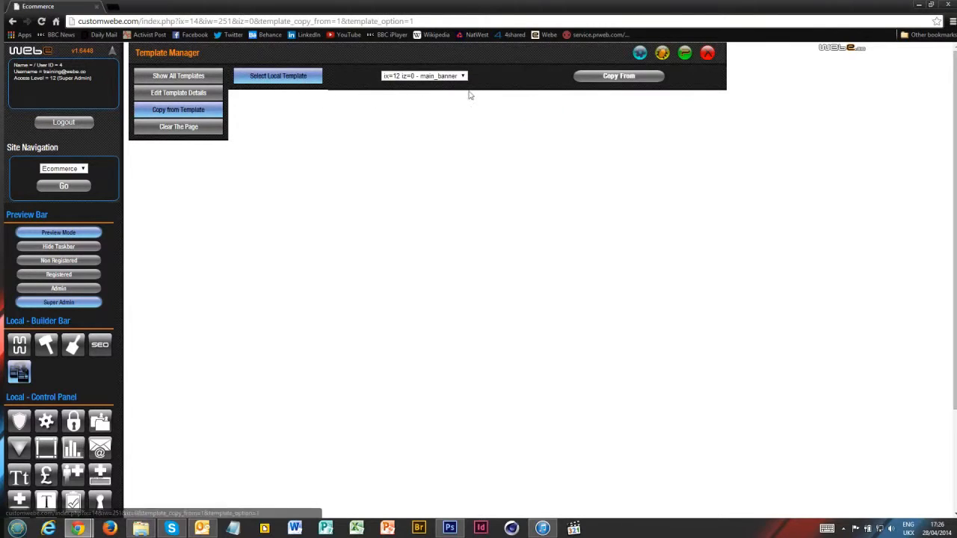
pyautogui.click(629, 77)
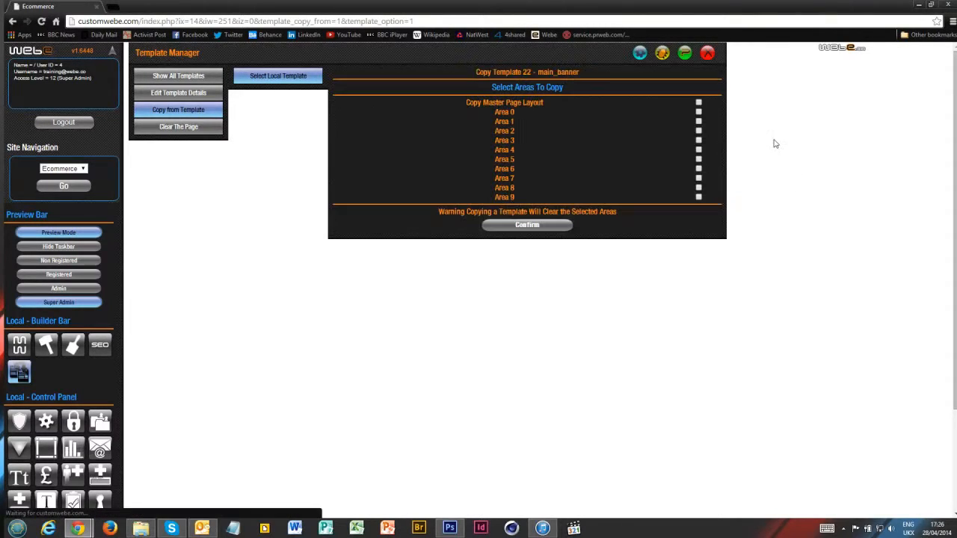
pyautogui.click(698, 121)
pyautogui.click(699, 131)
pyautogui.click(699, 140)
pyautogui.click(554, 226)
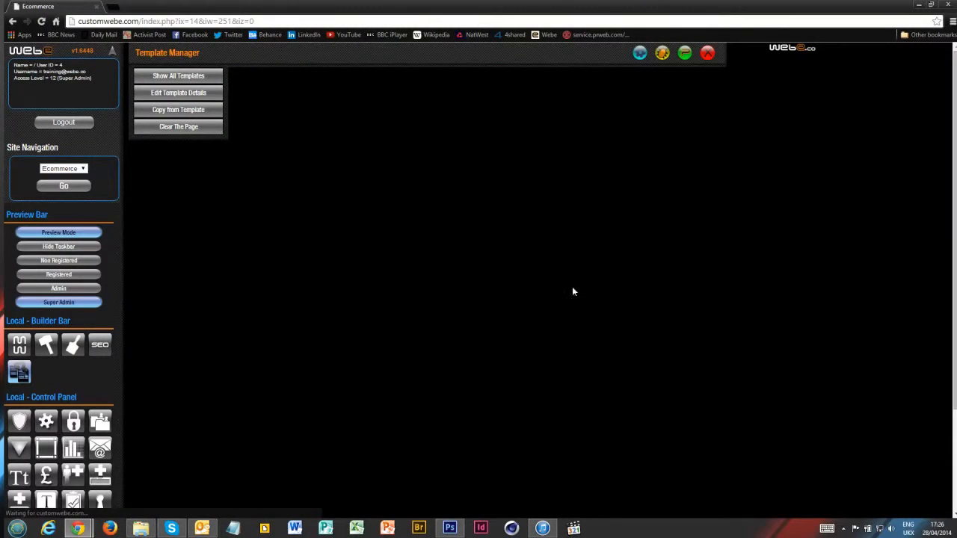
pyautogui.click(707, 53)
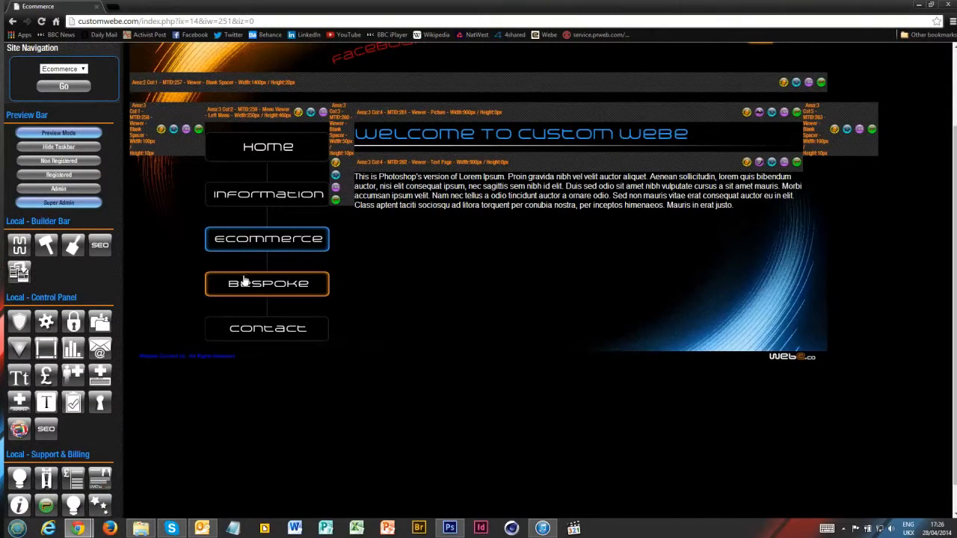
# Step: Fill the Bespoke page from the main_banner local template, including its master page layout and Areas 1 to 3
pyautogui.click(246, 281)
pyautogui.click(19, 371)
pyautogui.click(202, 112)
pyautogui.click(310, 84)
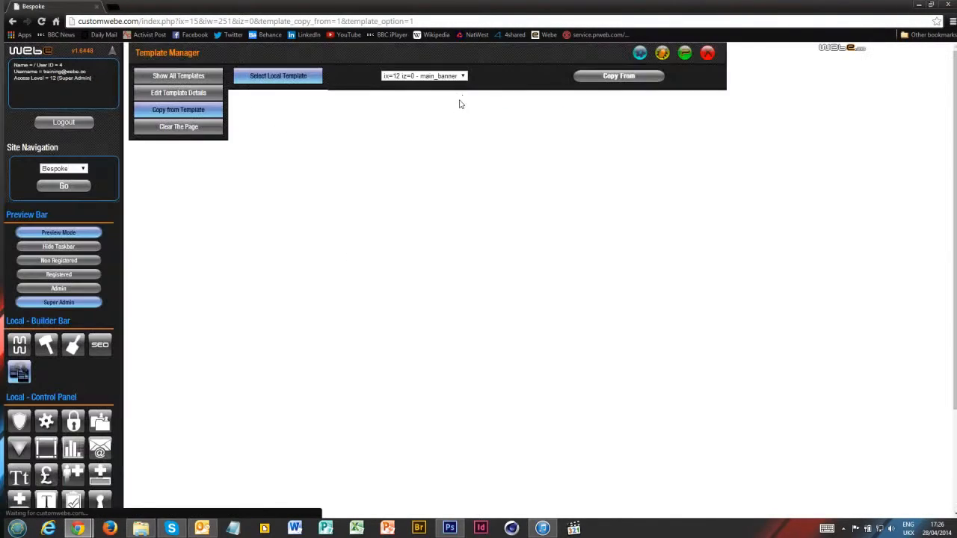
pyautogui.click(453, 77)
pyautogui.click(444, 90)
pyautogui.click(632, 78)
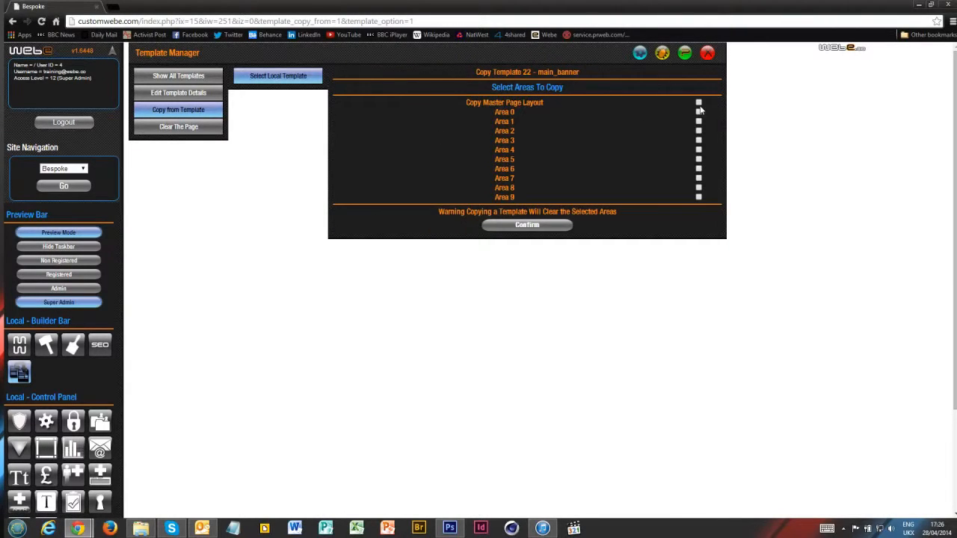
pyautogui.click(699, 103)
pyautogui.click(527, 225)
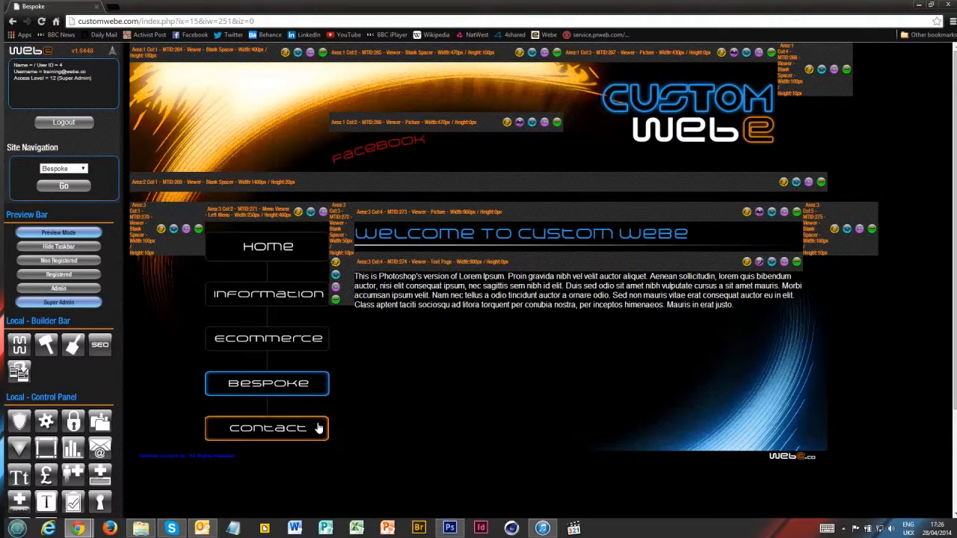
# Step: Apply the main_banner local template to the Contact page, copying its master page layout and Areas 1 to 3
pyautogui.click(263, 430)
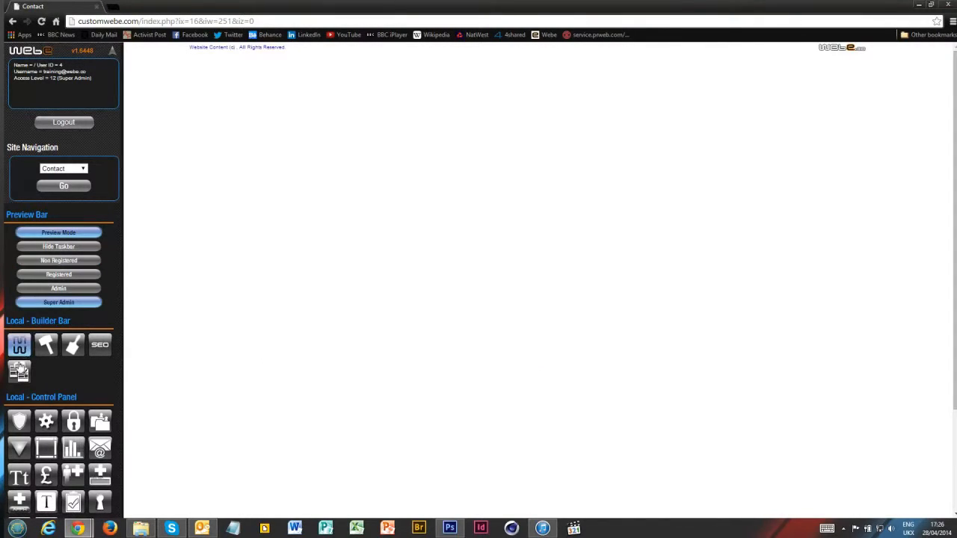
pyautogui.click(19, 372)
pyautogui.click(188, 110)
pyautogui.click(296, 80)
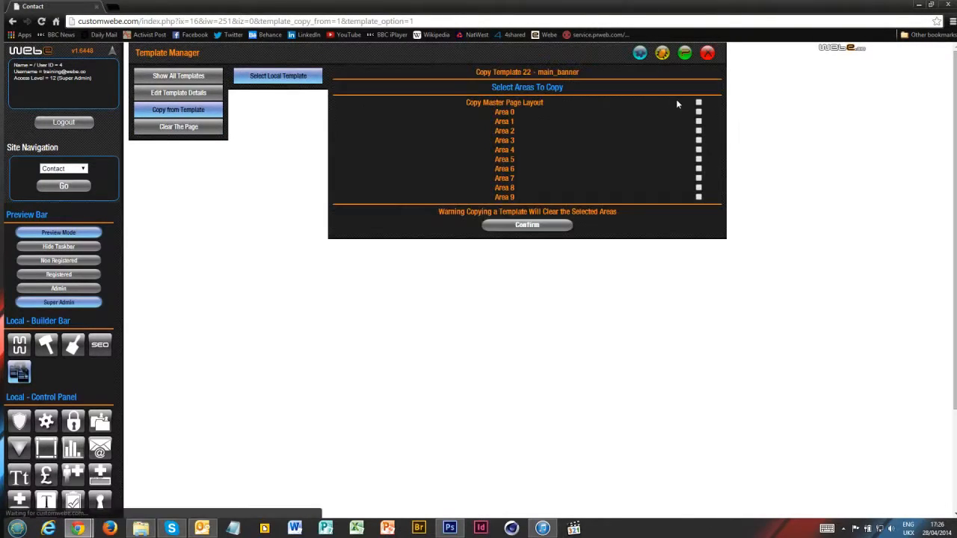
pyautogui.click(698, 102)
pyautogui.click(698, 121)
pyautogui.click(699, 131)
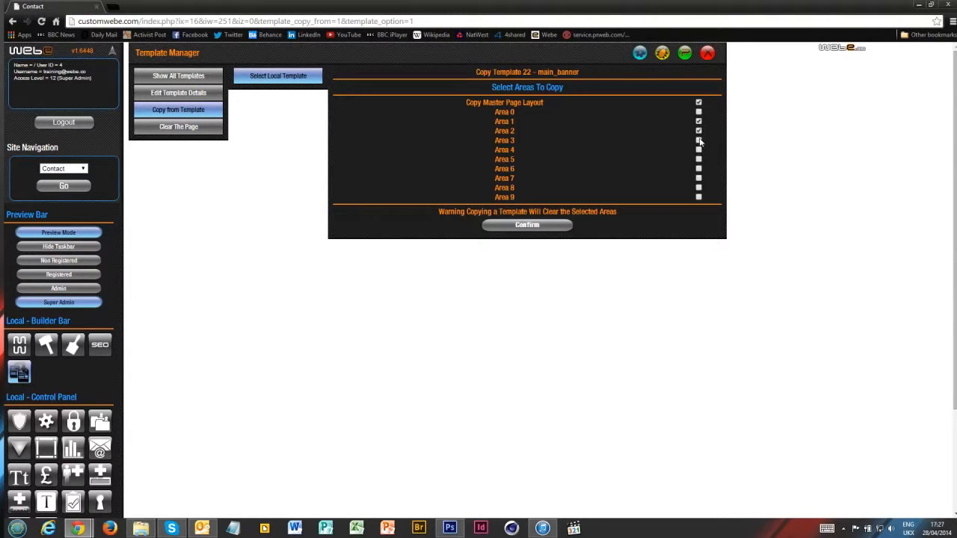
pyautogui.click(525, 226)
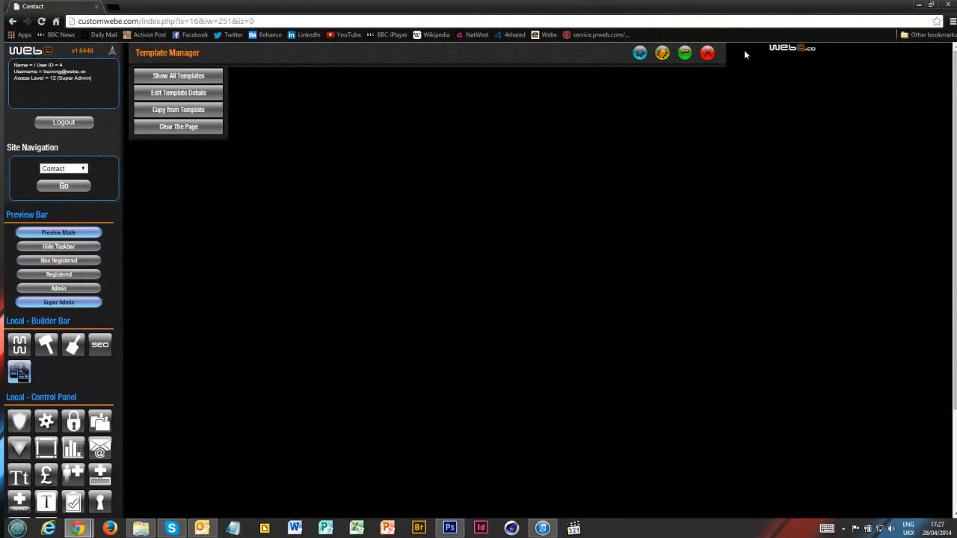
pyautogui.click(707, 53)
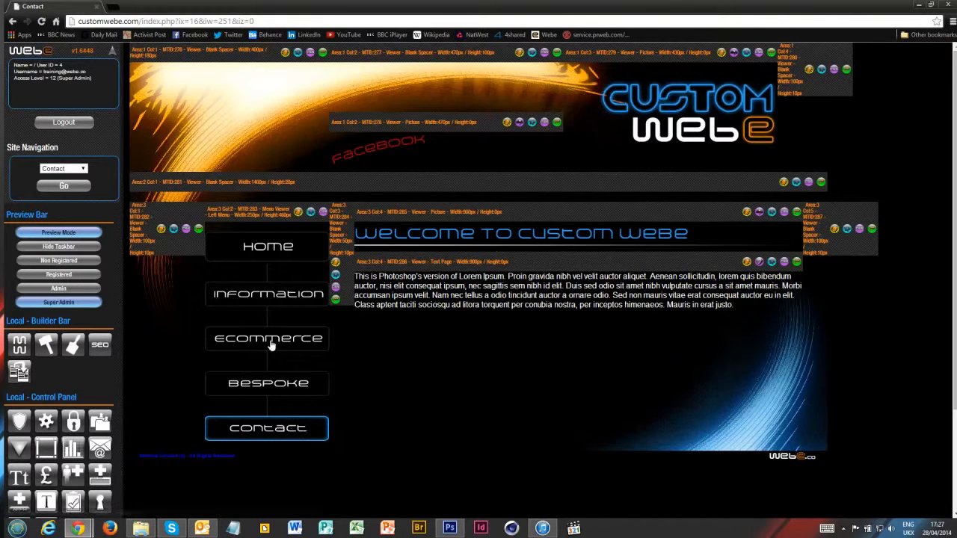
# Step: Check the Home and Information pages by navigating through the site's left menu
pyautogui.click(284, 249)
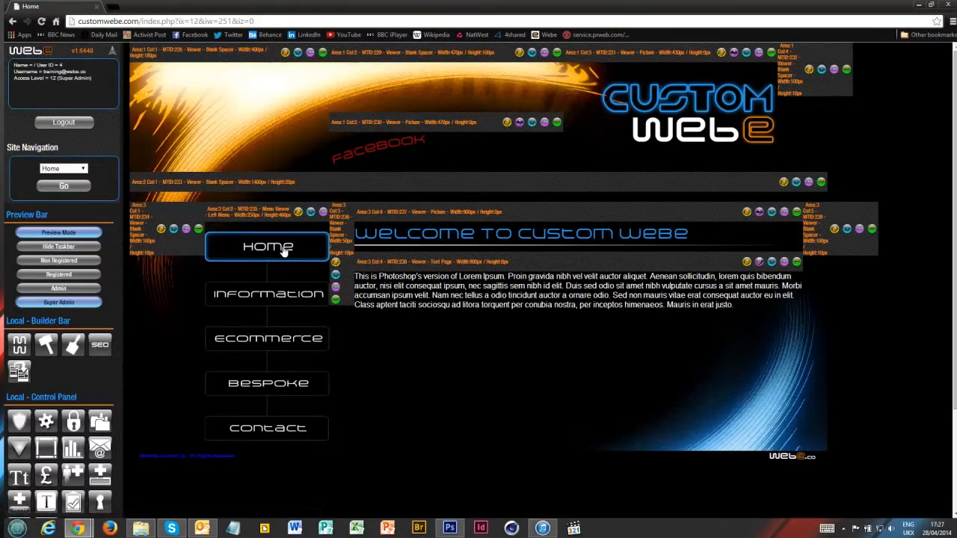
pyautogui.click(277, 296)
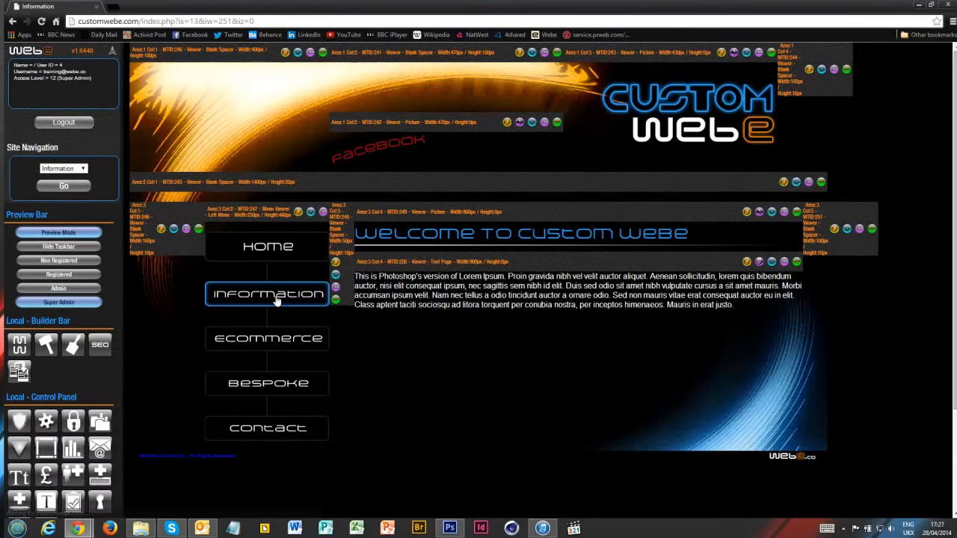